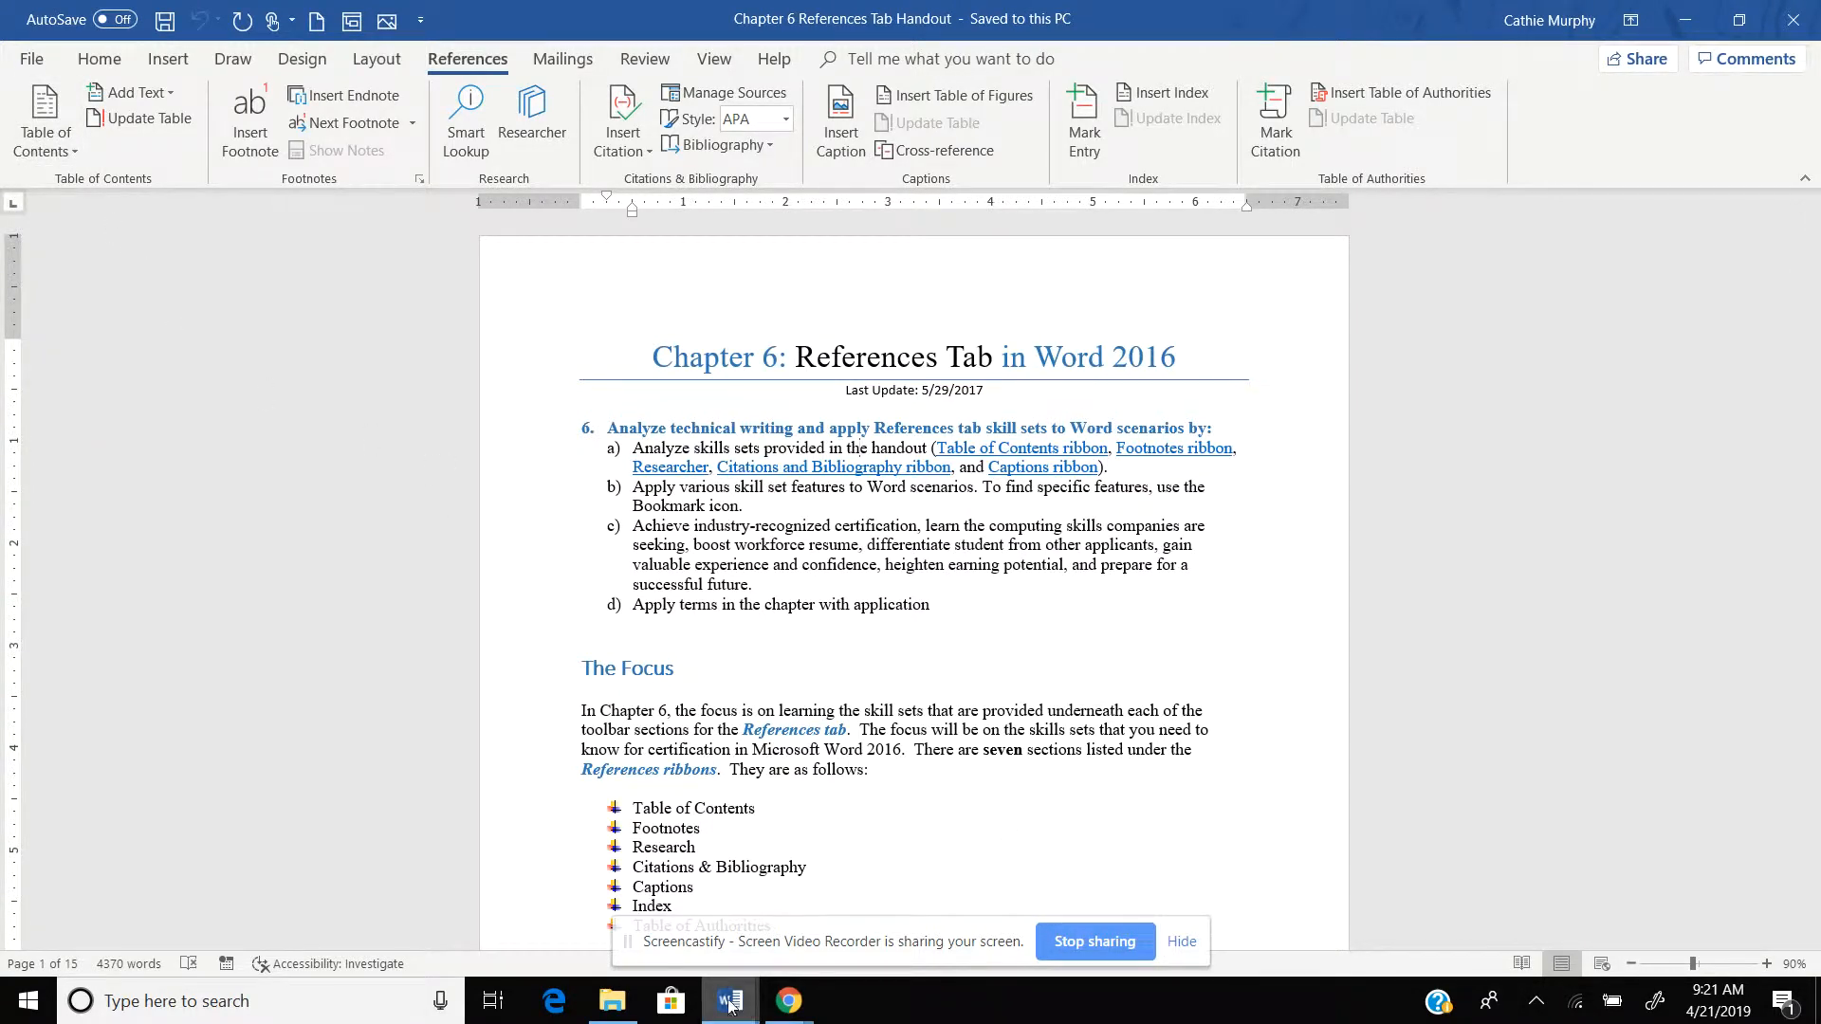
# Switch to the Chapter 6 Exercise 1 document and go to the table of contents placeholder on page 2.
pyautogui.moveTo(730, 1005)
pyautogui.click(858, 901)
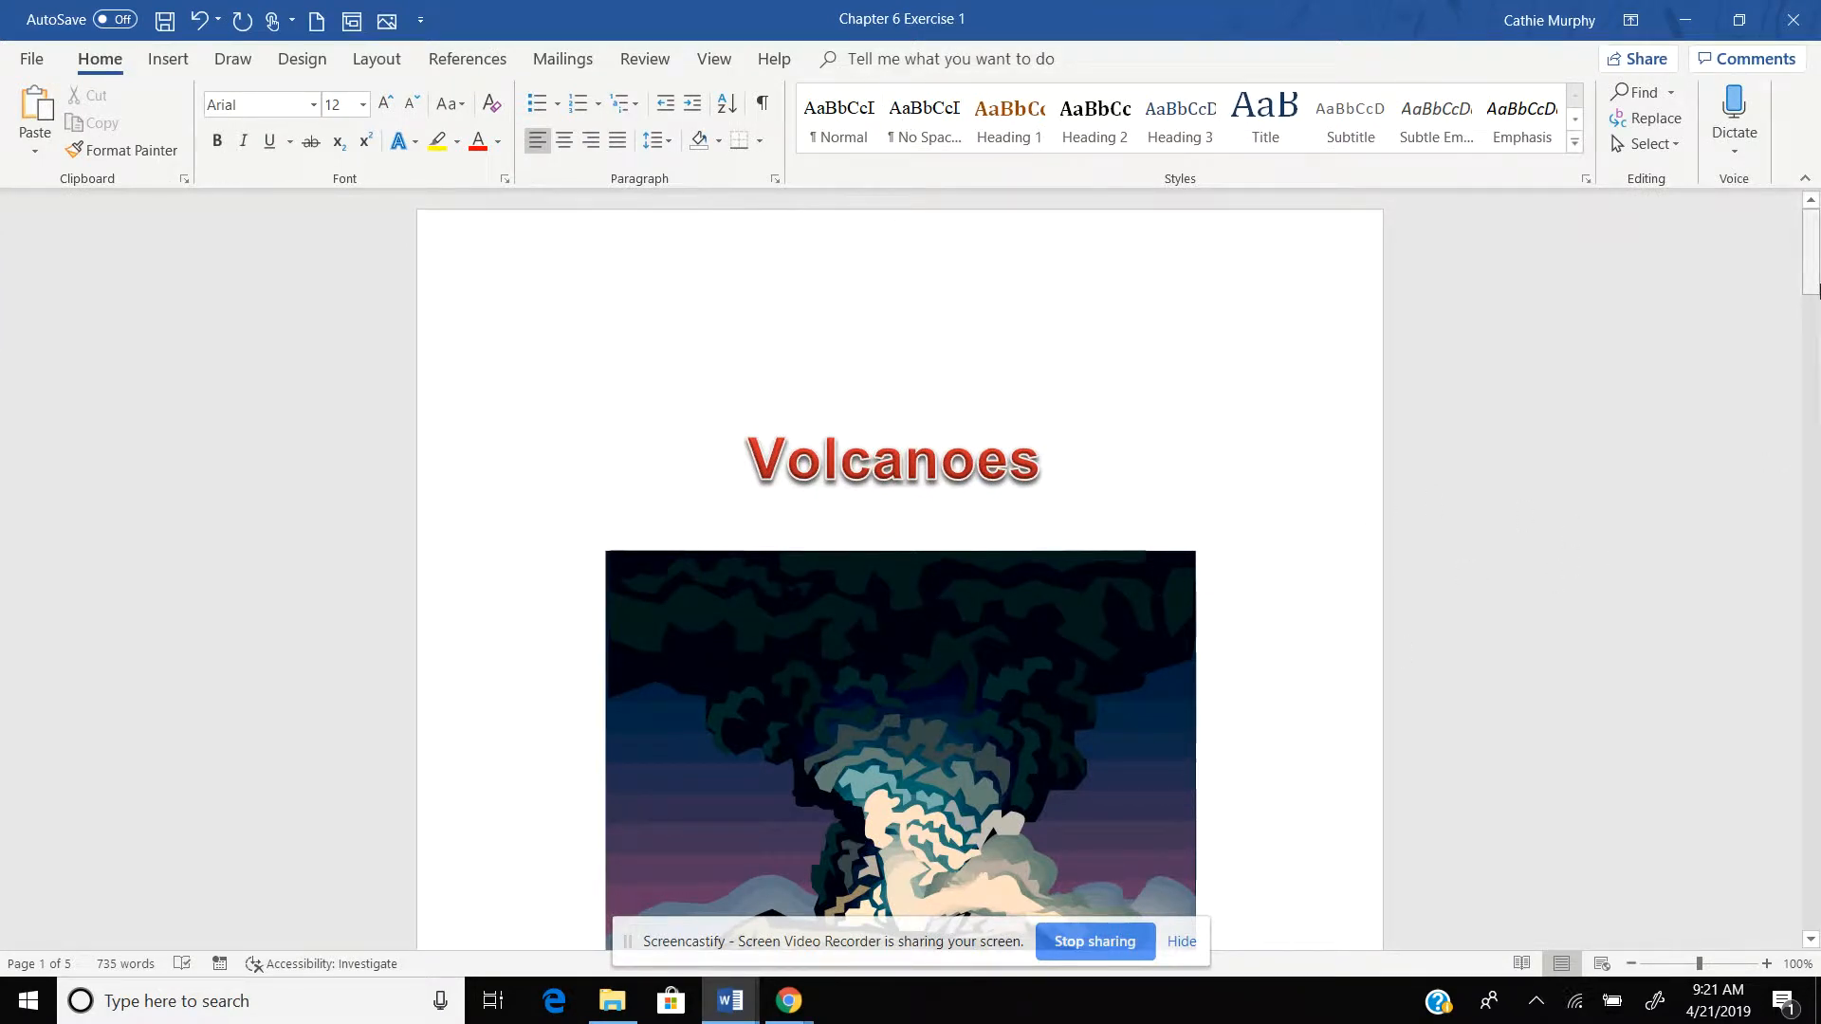
pyautogui.moveTo(1812, 275); pyautogui.dragTo(1813, 221)
pyautogui.click(1338, 369)
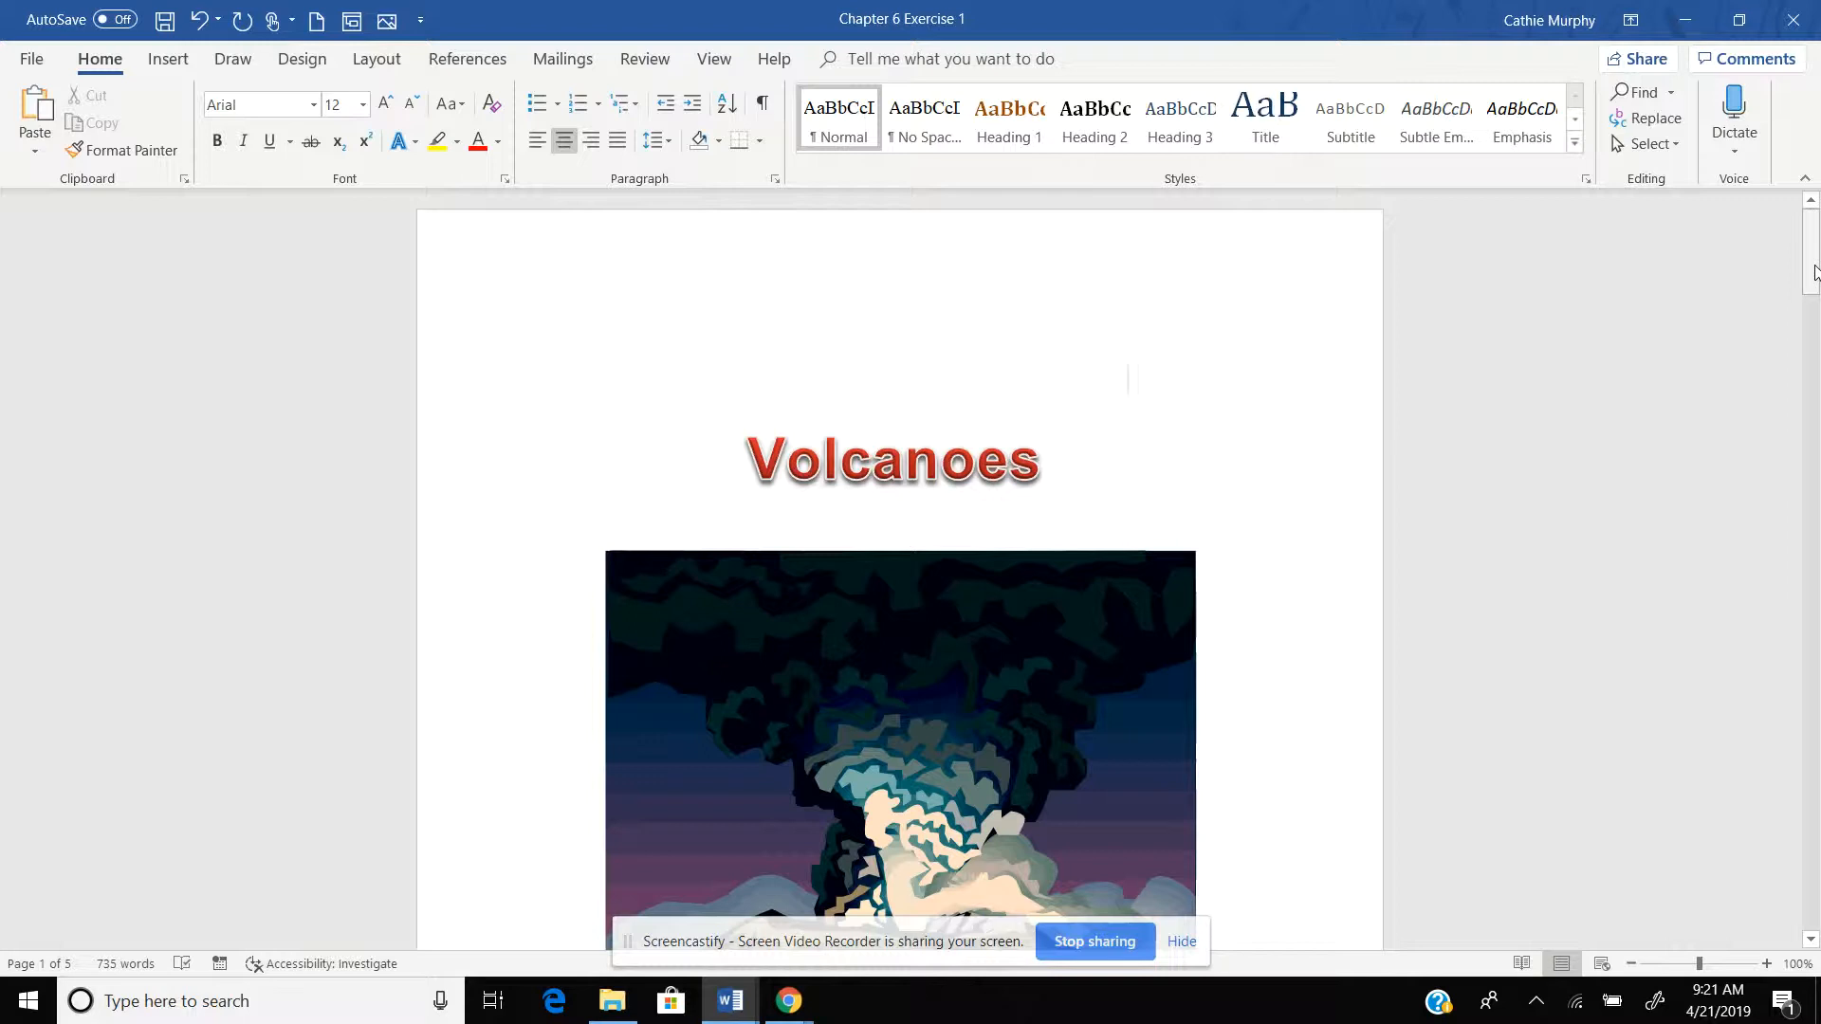
pyautogui.moveTo(1814, 274); pyautogui.dragTo(1814, 421)
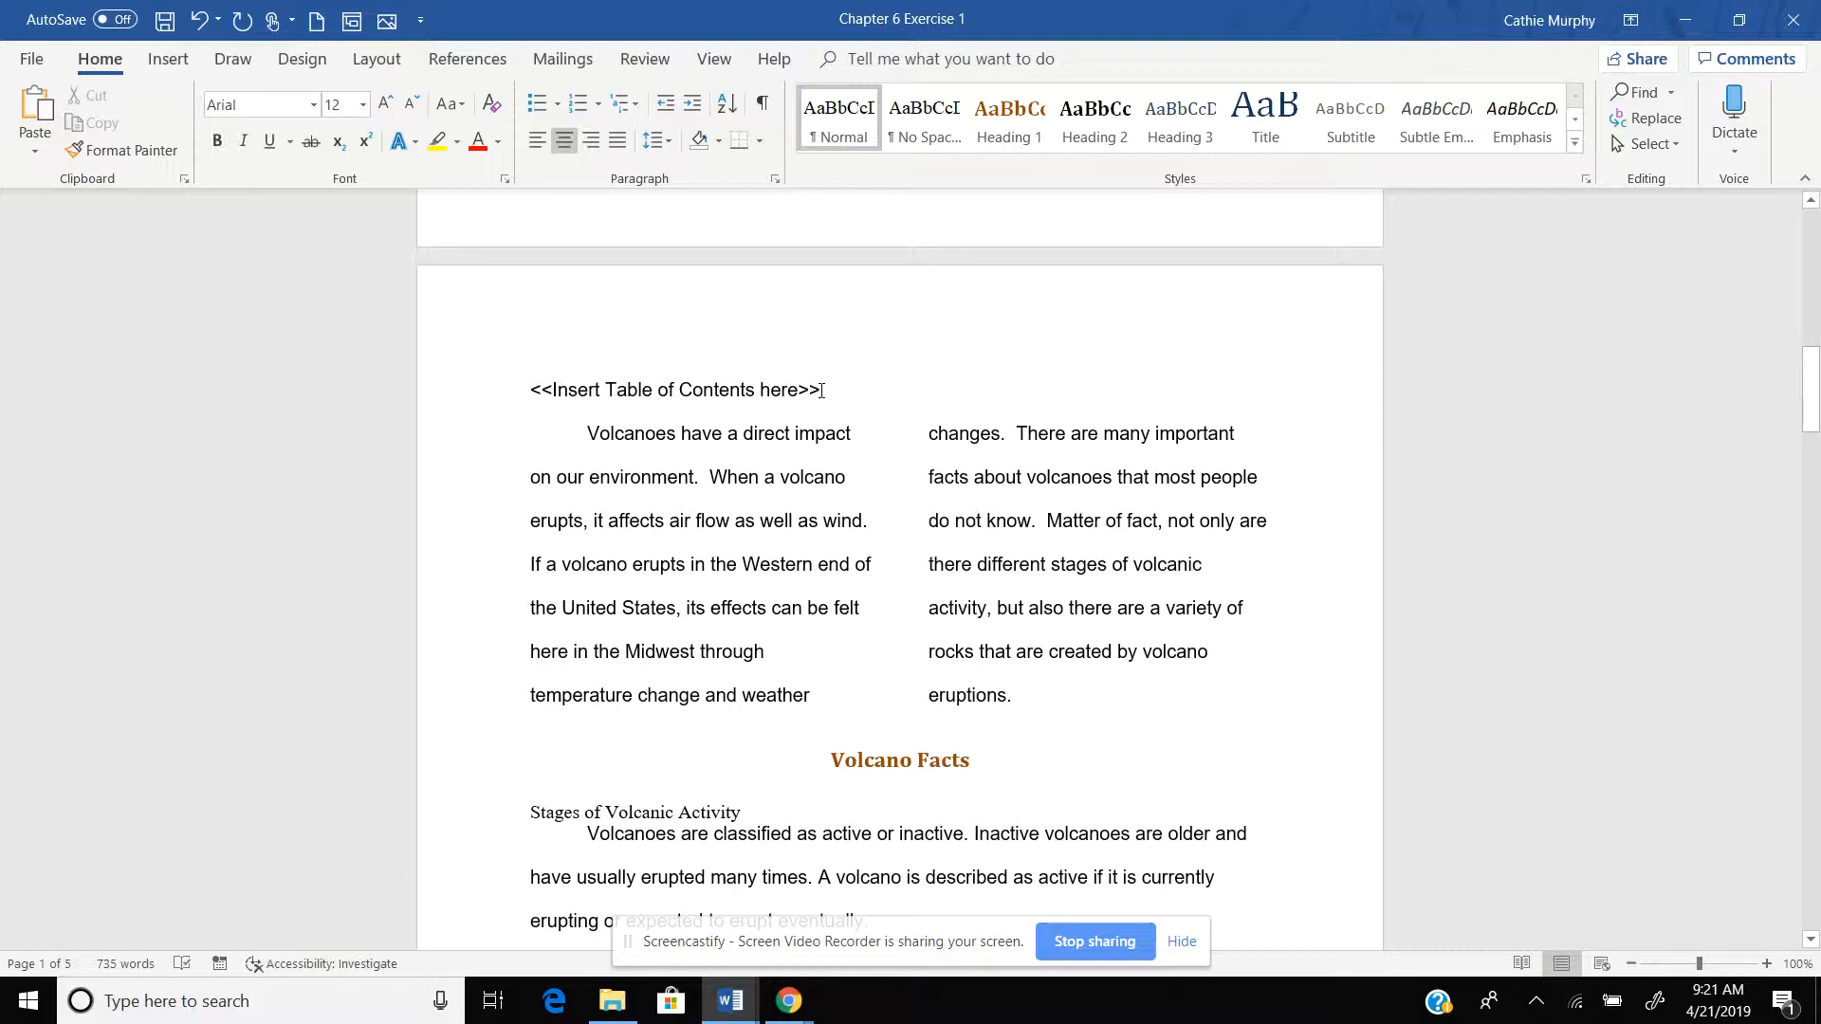
# Display the ruler and the paragraph formatting marks in the document.
pyautogui.click(714, 60)
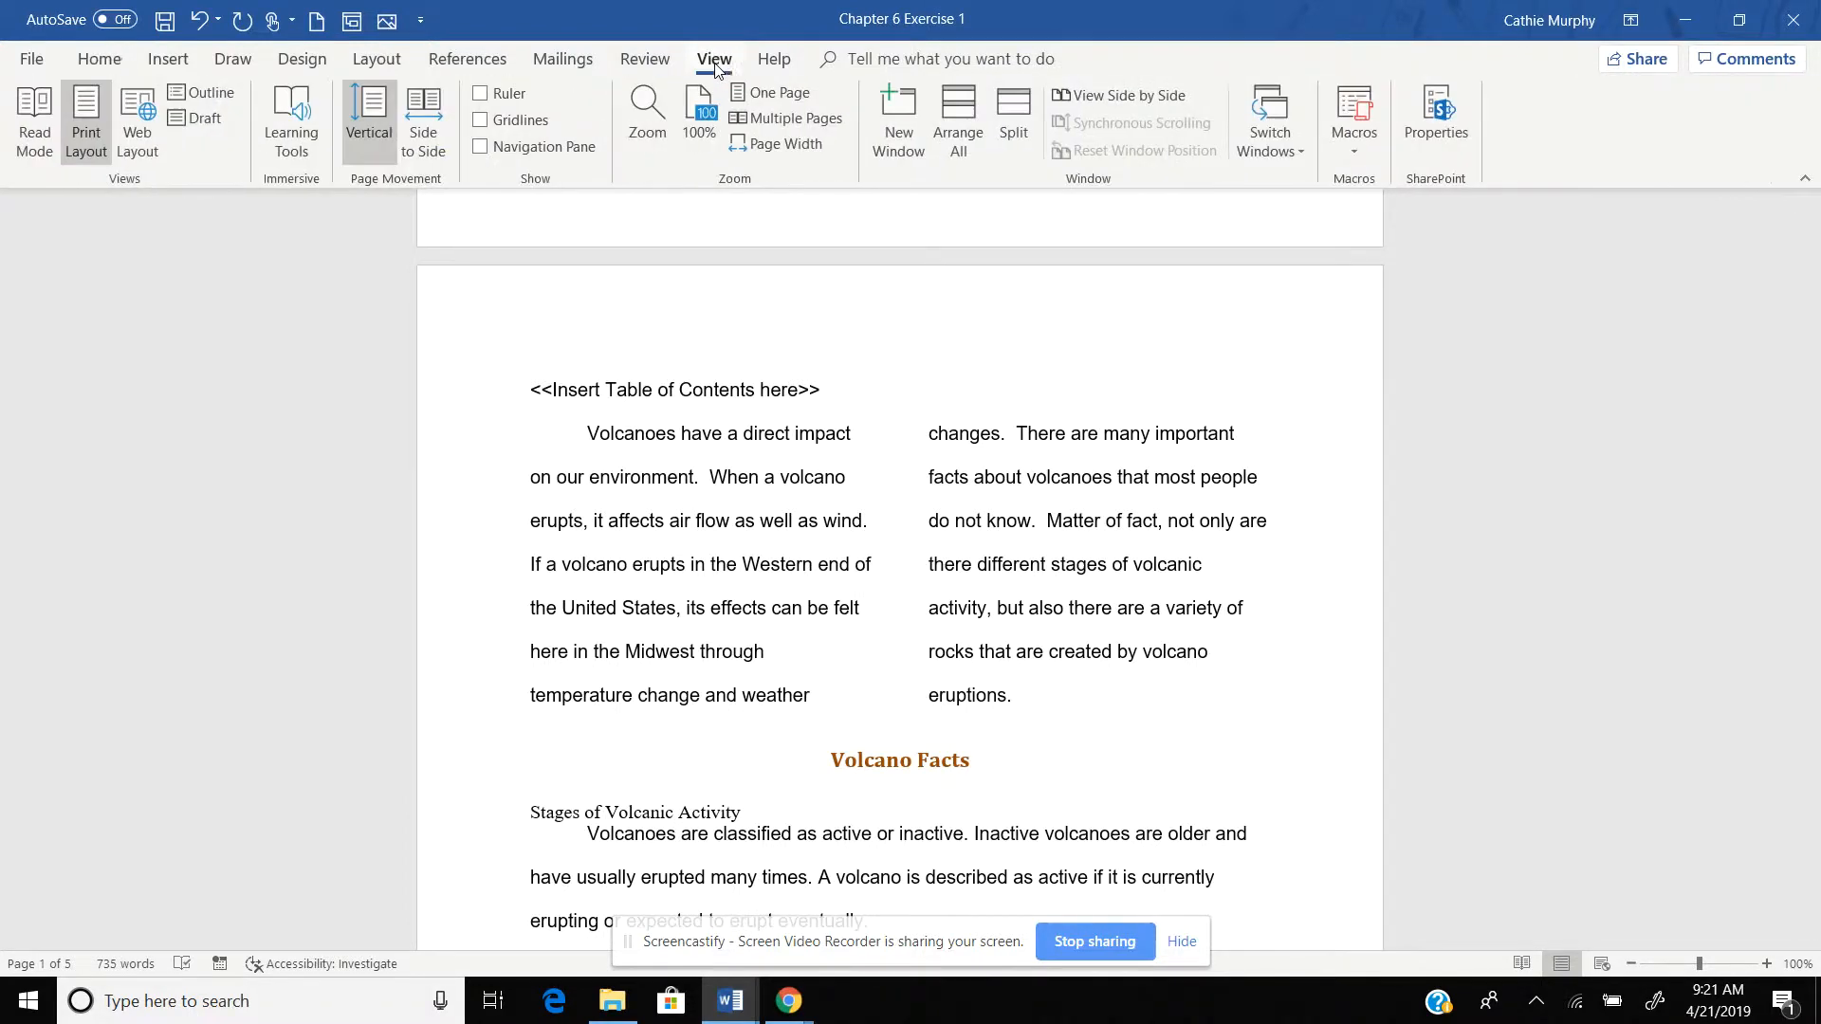
pyautogui.click(483, 94)
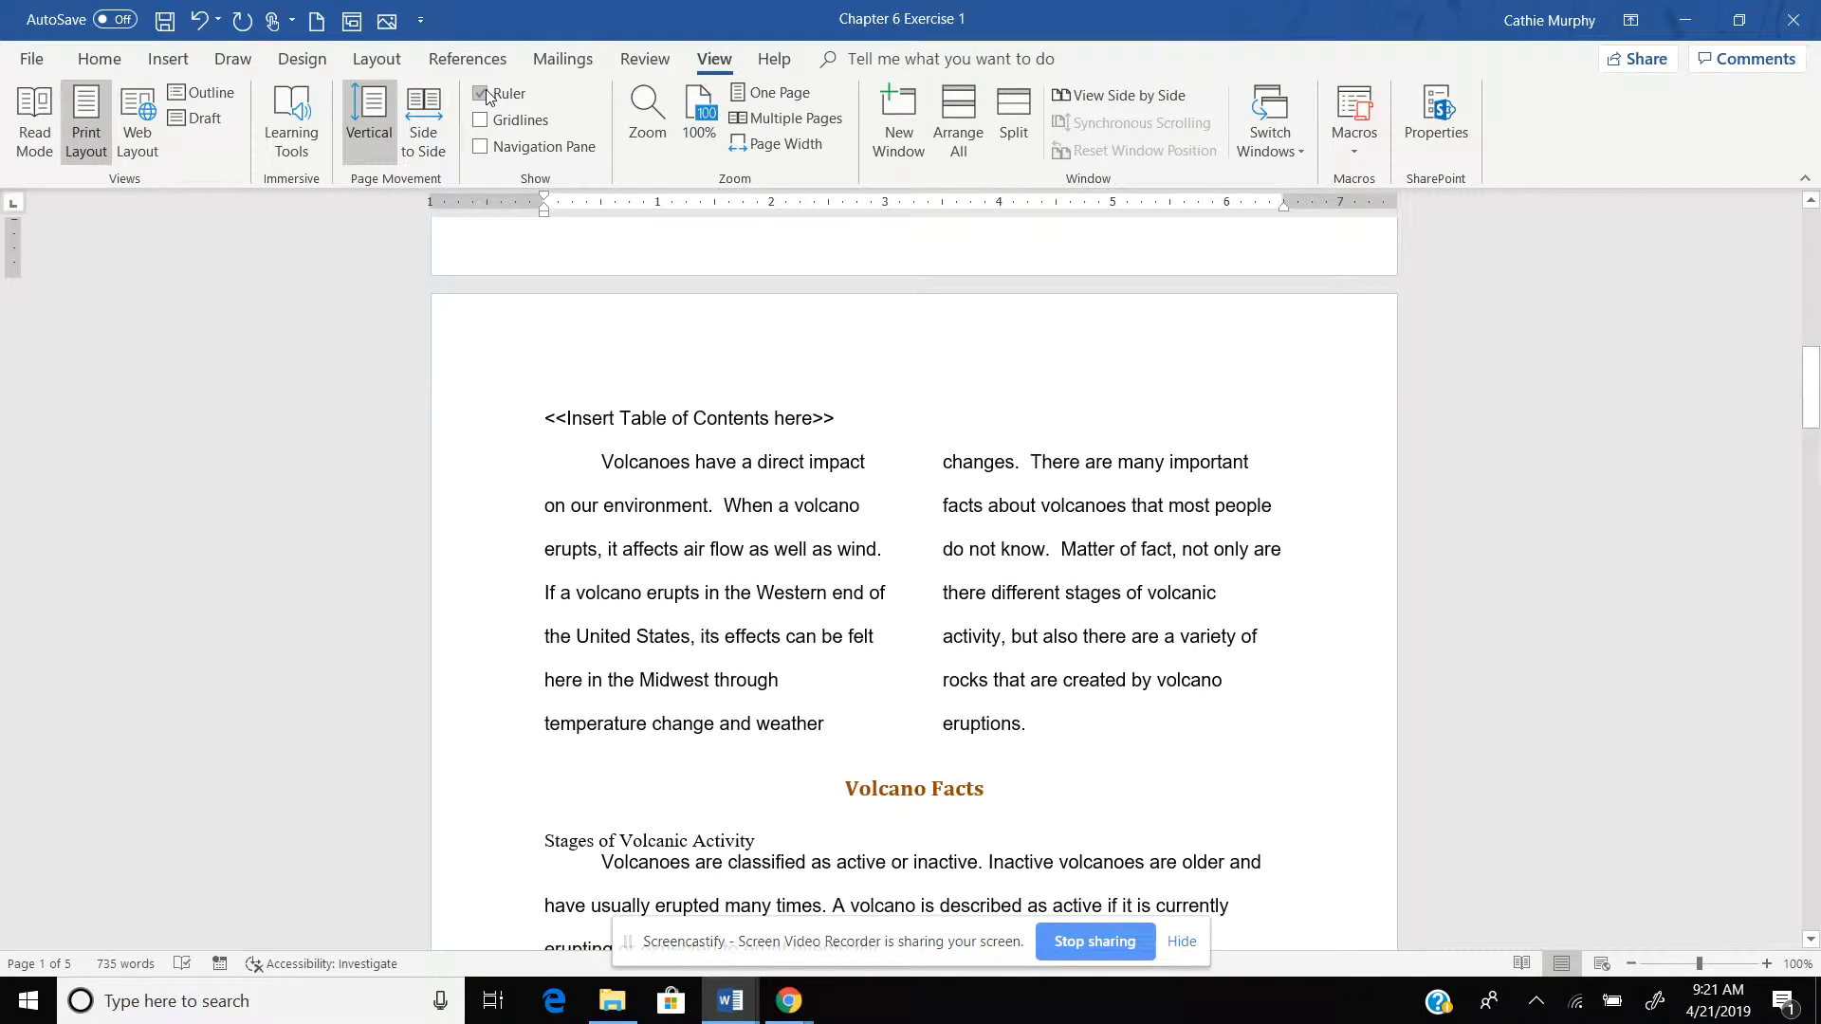
pyautogui.click(102, 60)
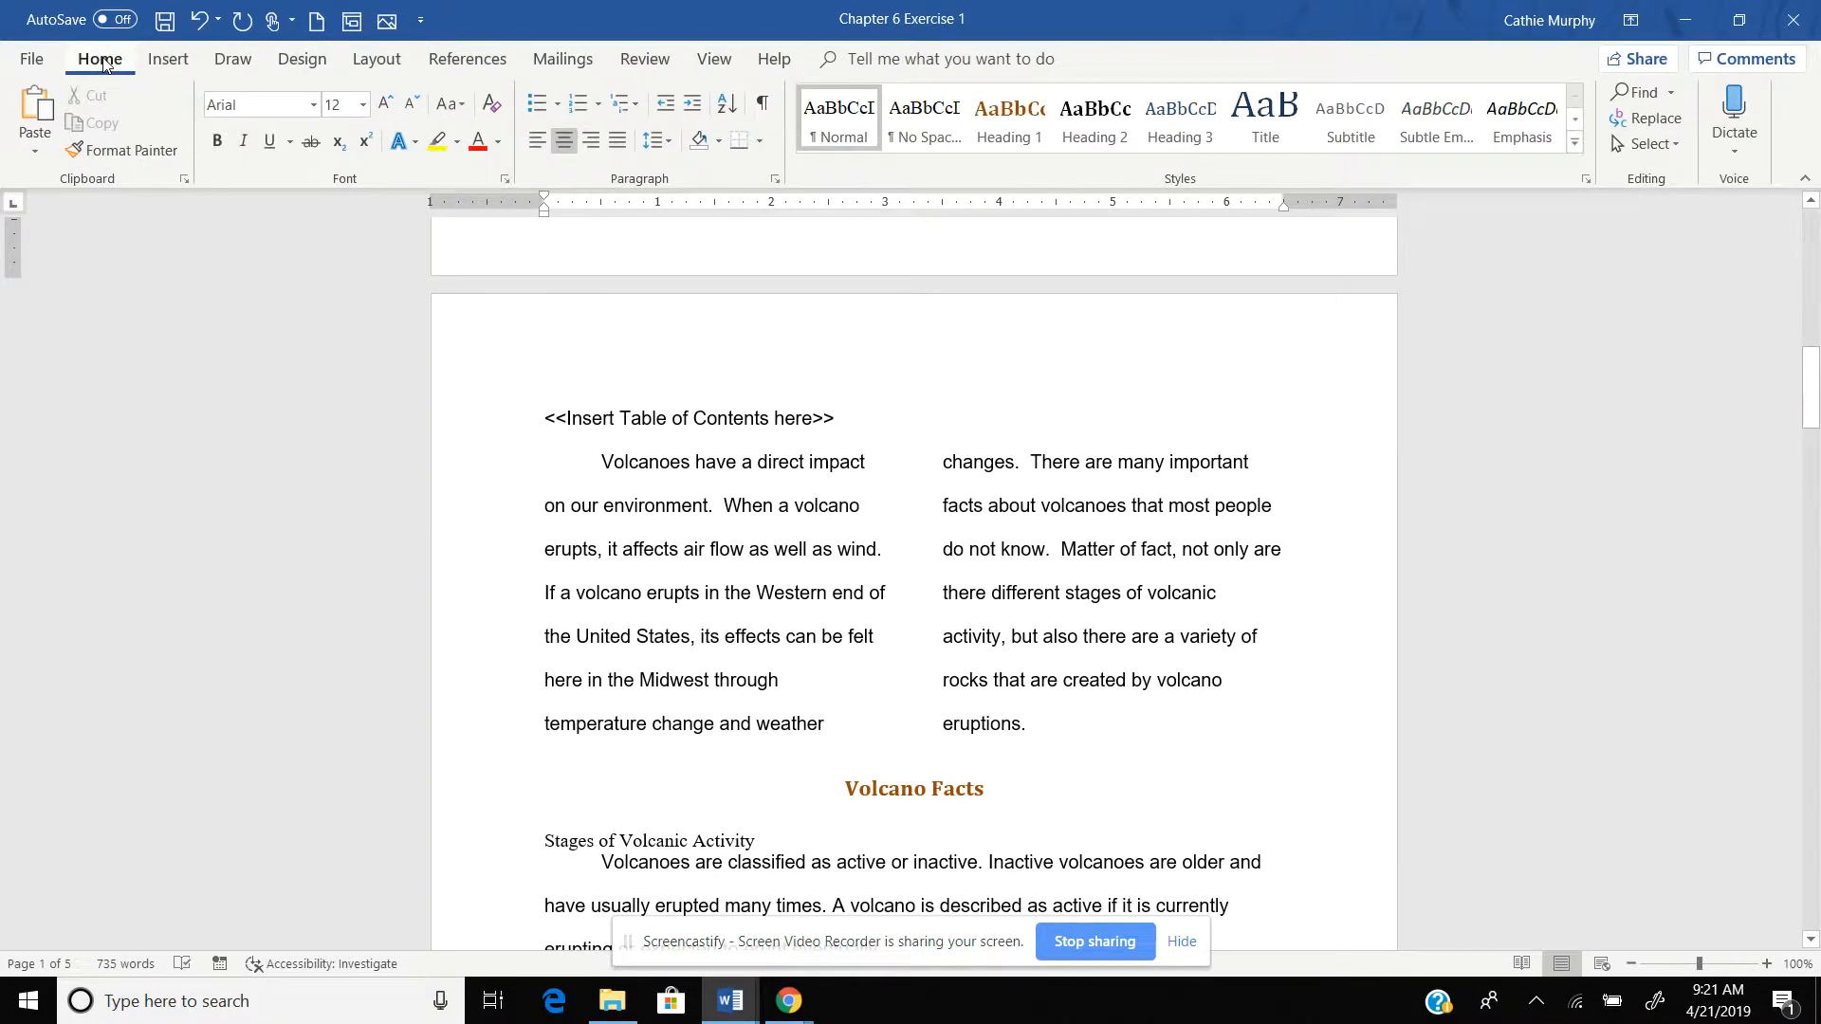
pyautogui.click(763, 104)
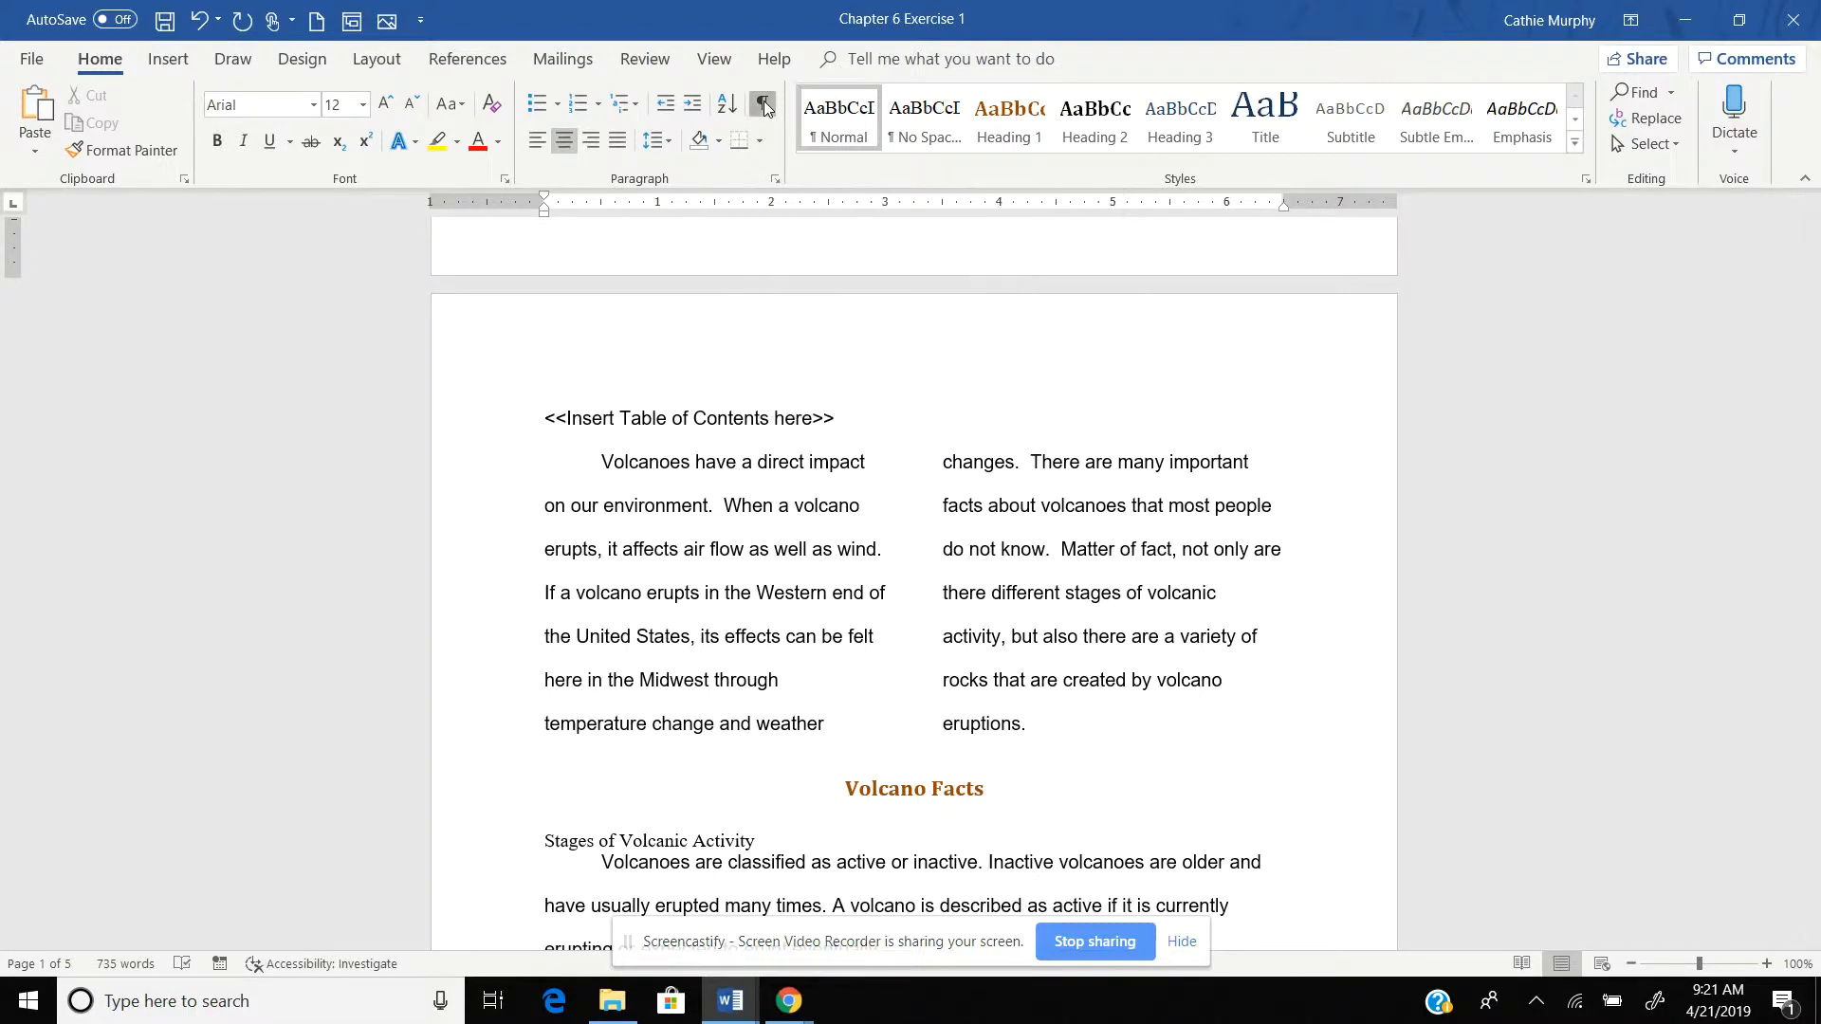
# Examine the continuous section breaks around the two-column introduction below the table of contents placeholder.
pyautogui.click(836, 419)
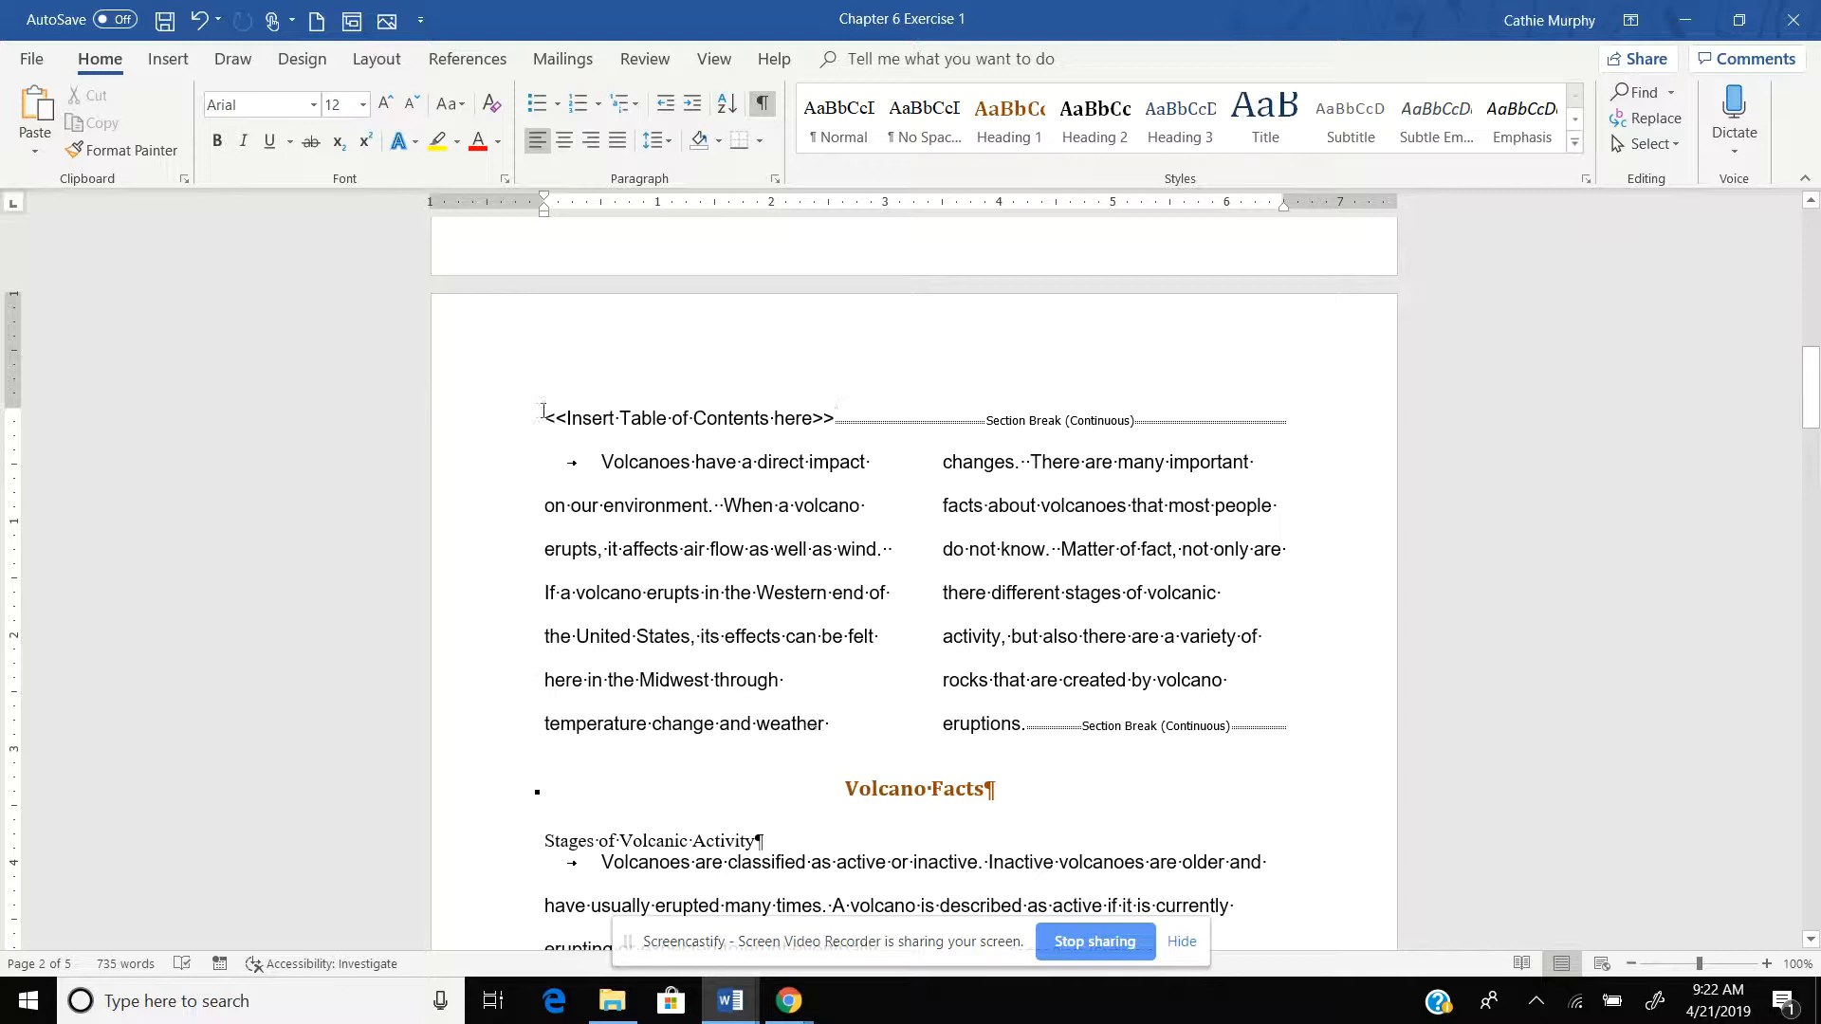
pyautogui.doubleClick(580, 461)
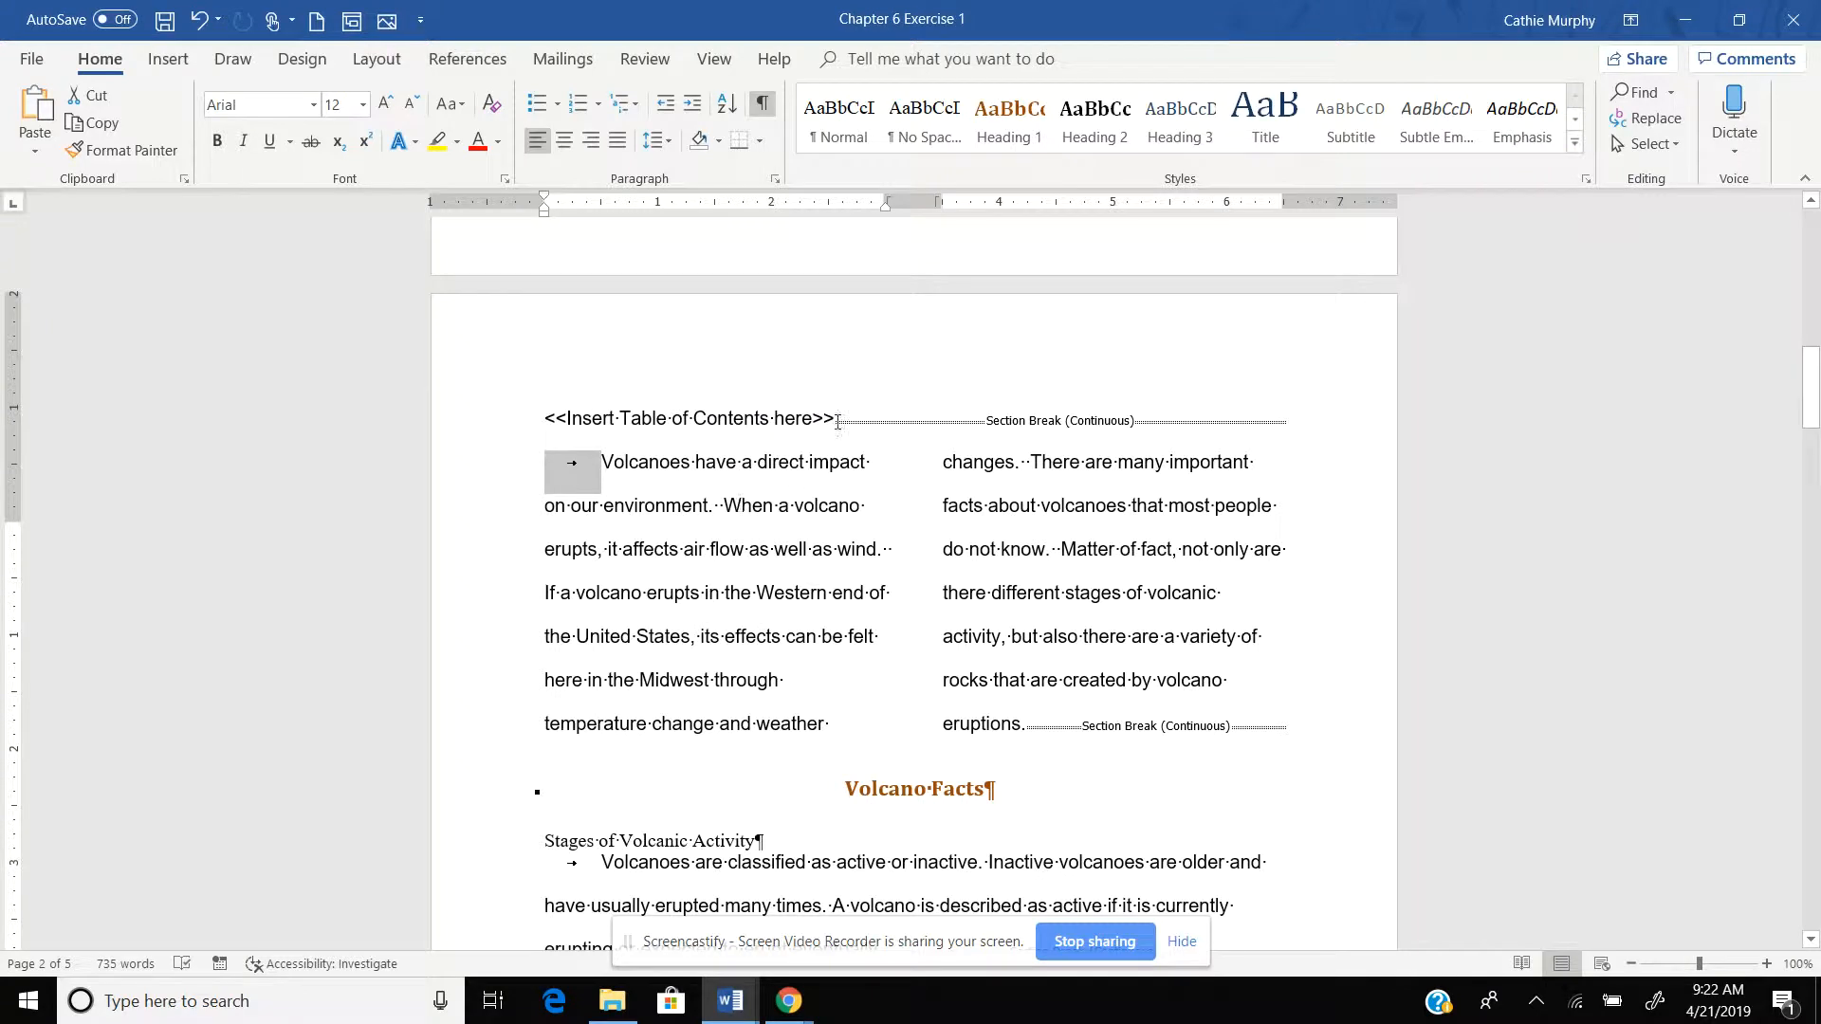
pyautogui.click(793, 547)
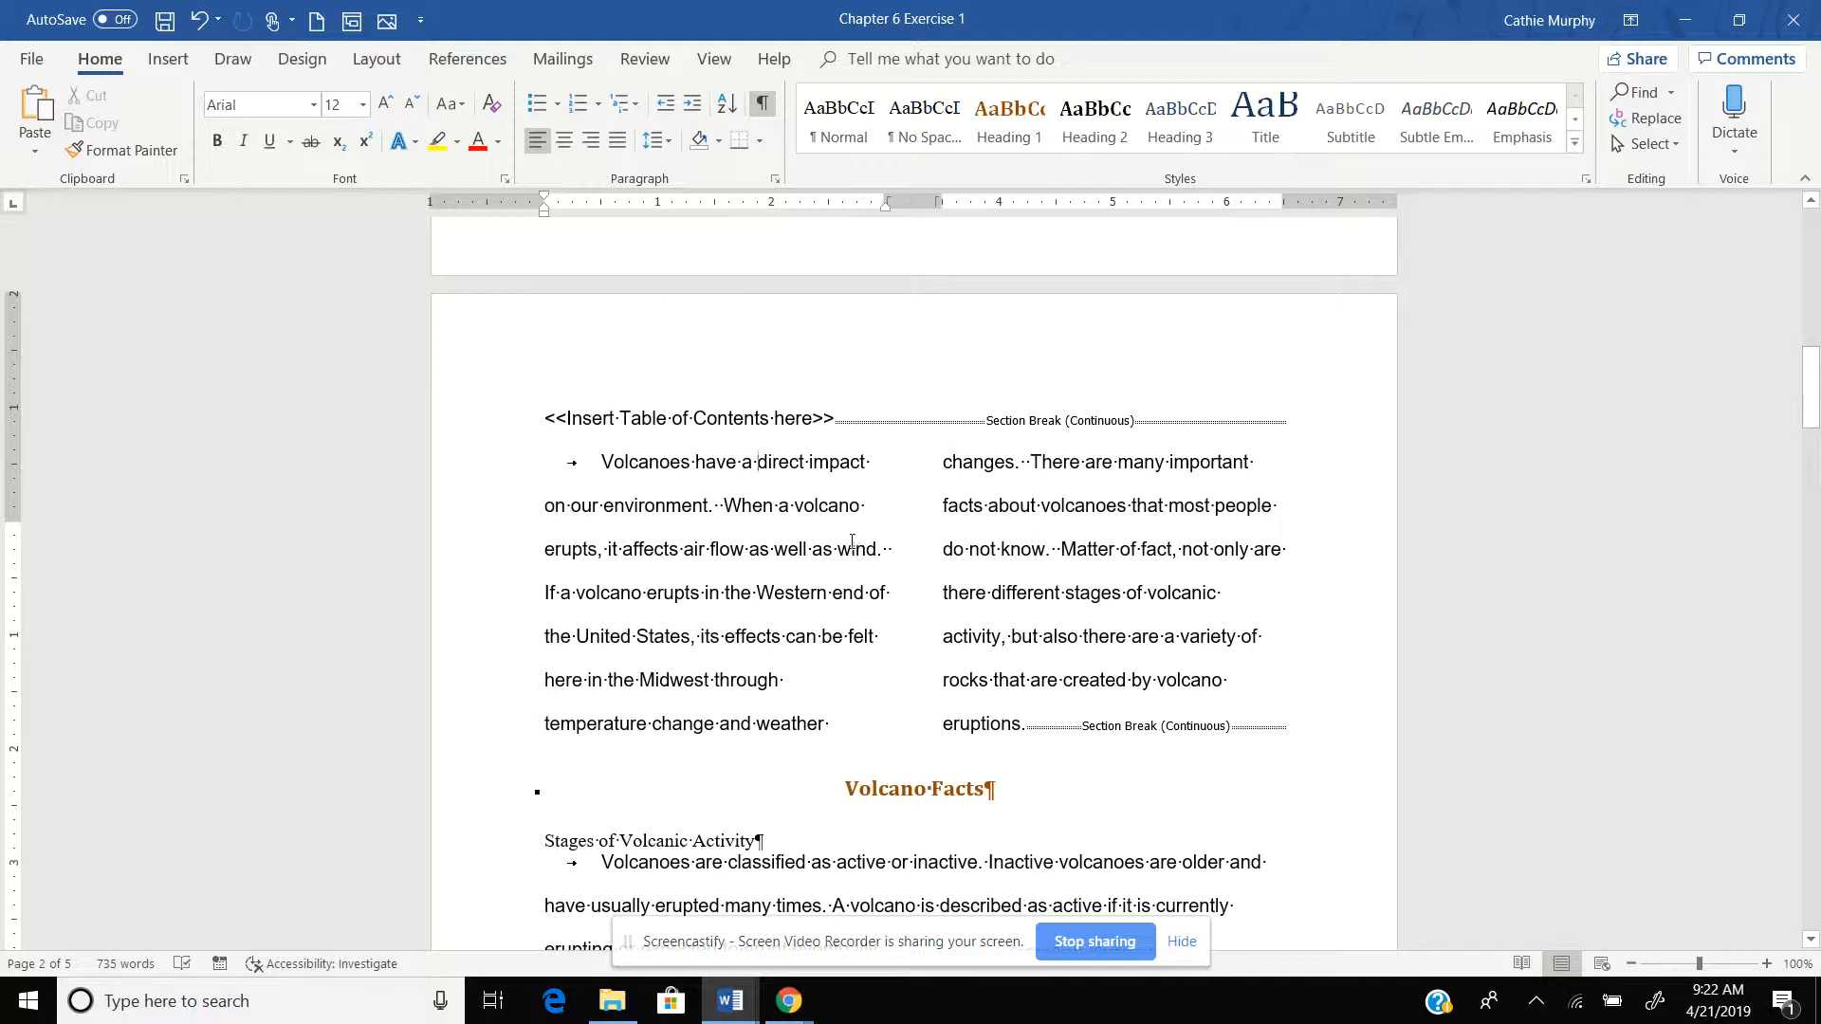
pyautogui.click(840, 420)
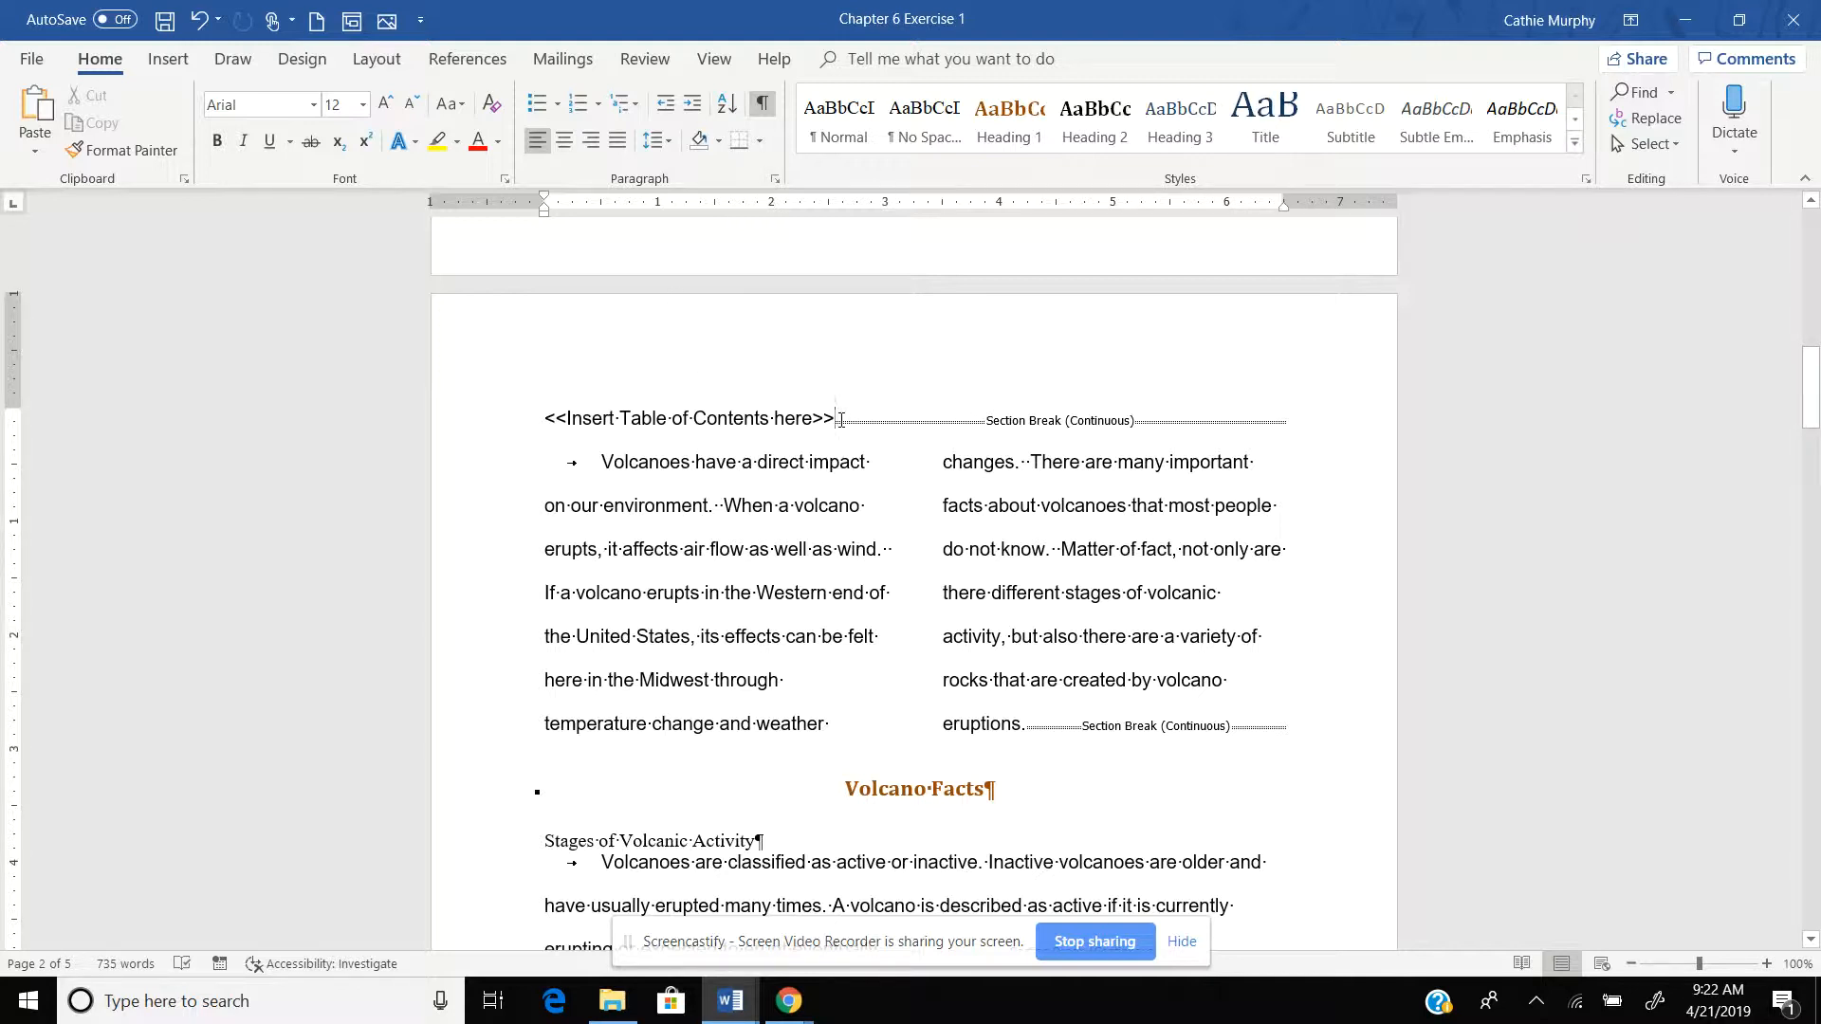
pyautogui.moveTo(1254, 710); pyautogui.dragTo(836, 425)
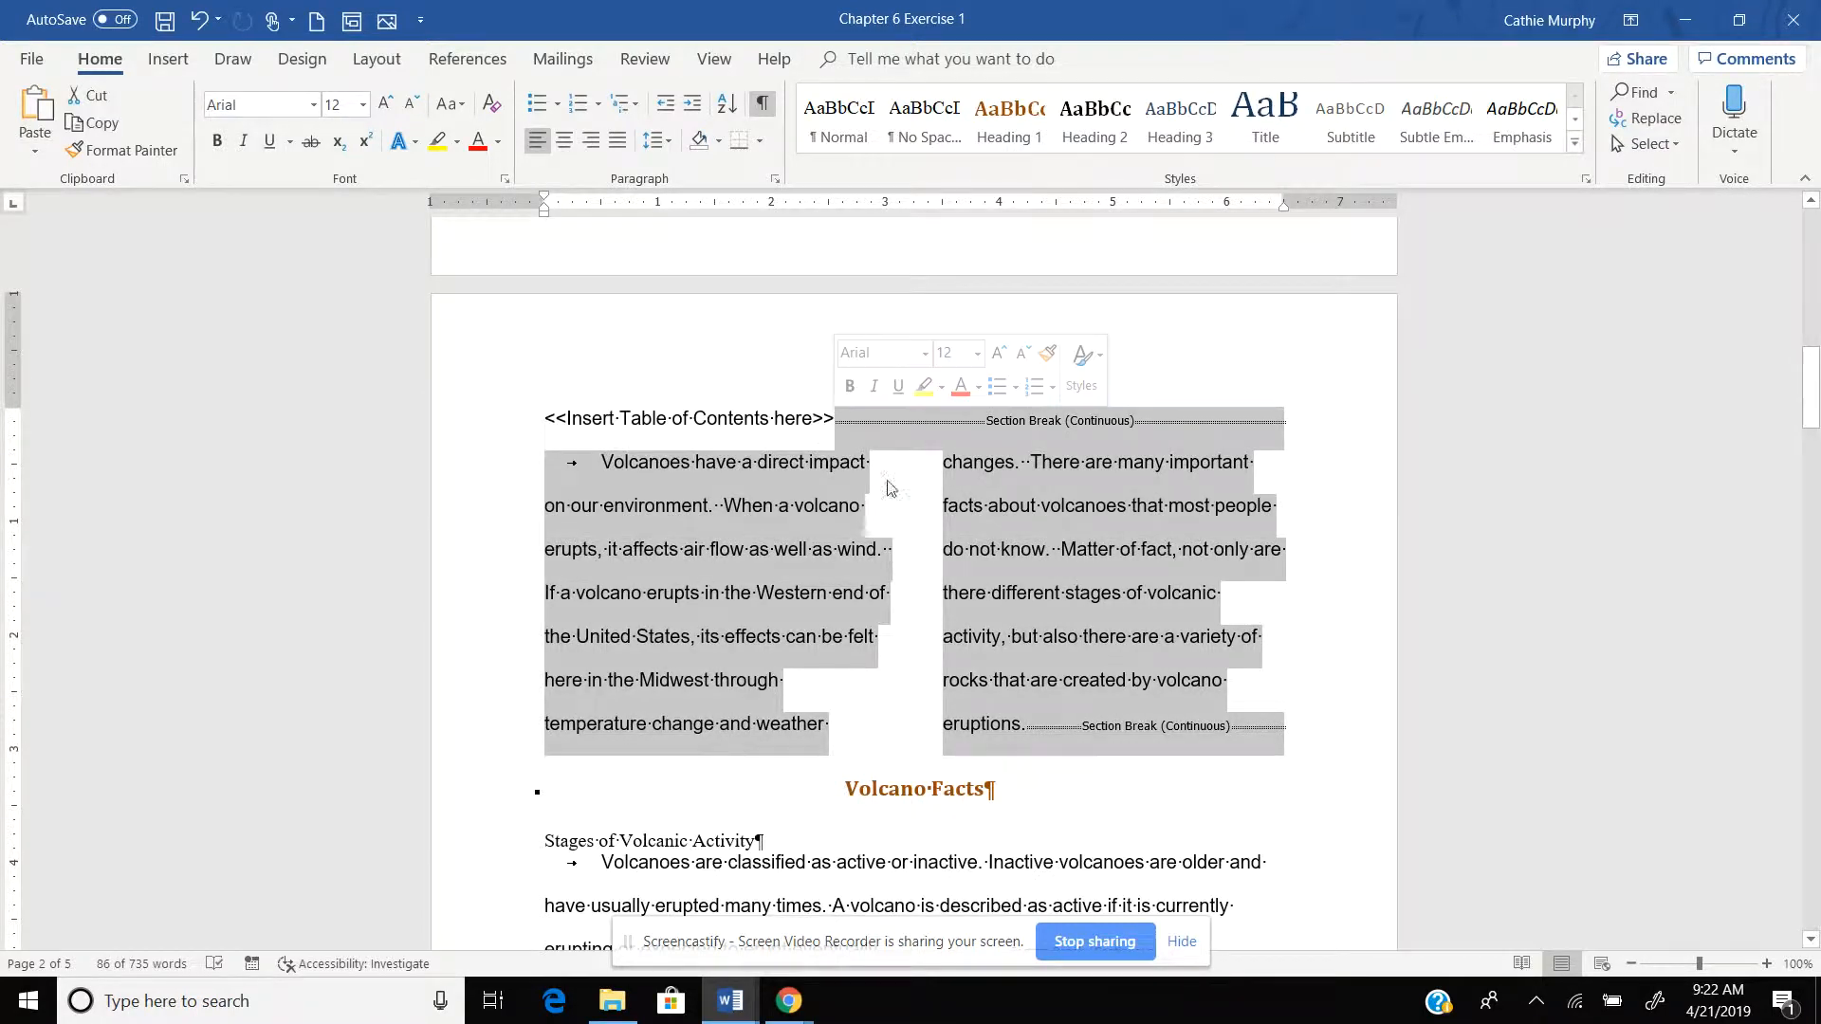
pyautogui.click(1082, 592)
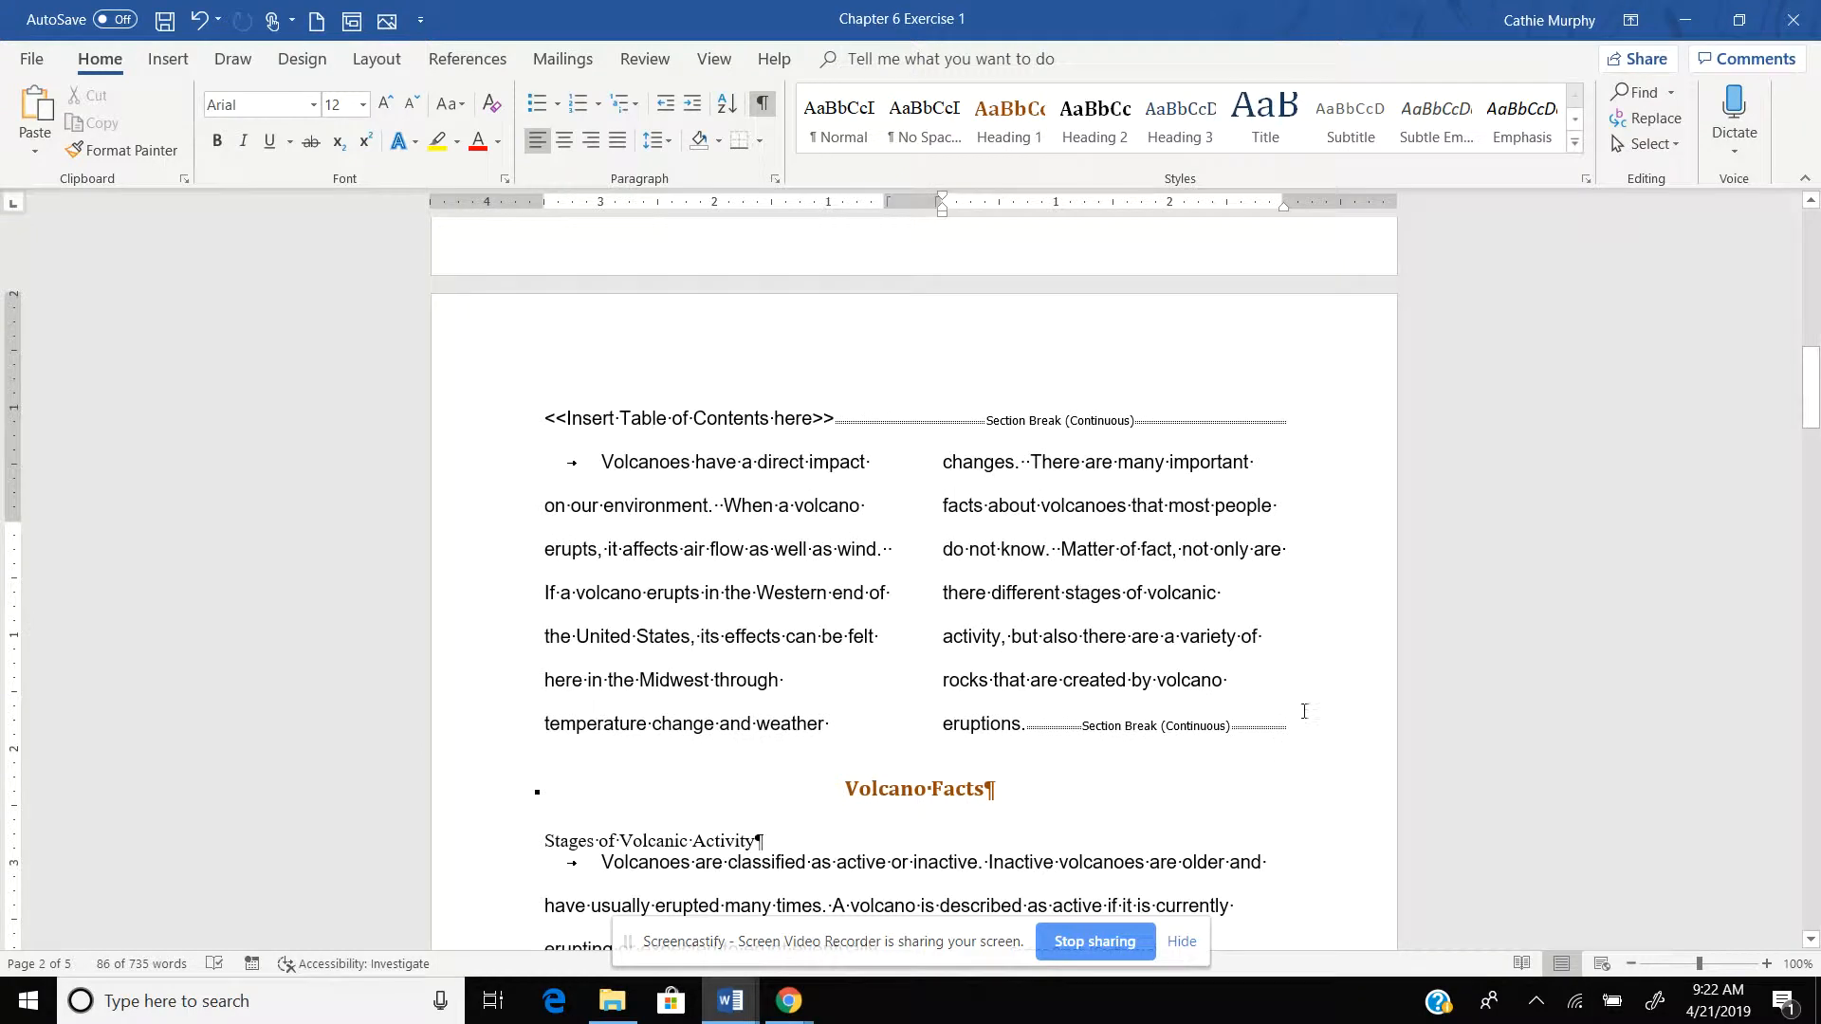
pyautogui.moveTo(1200, 728); pyautogui.dragTo(520, 465)
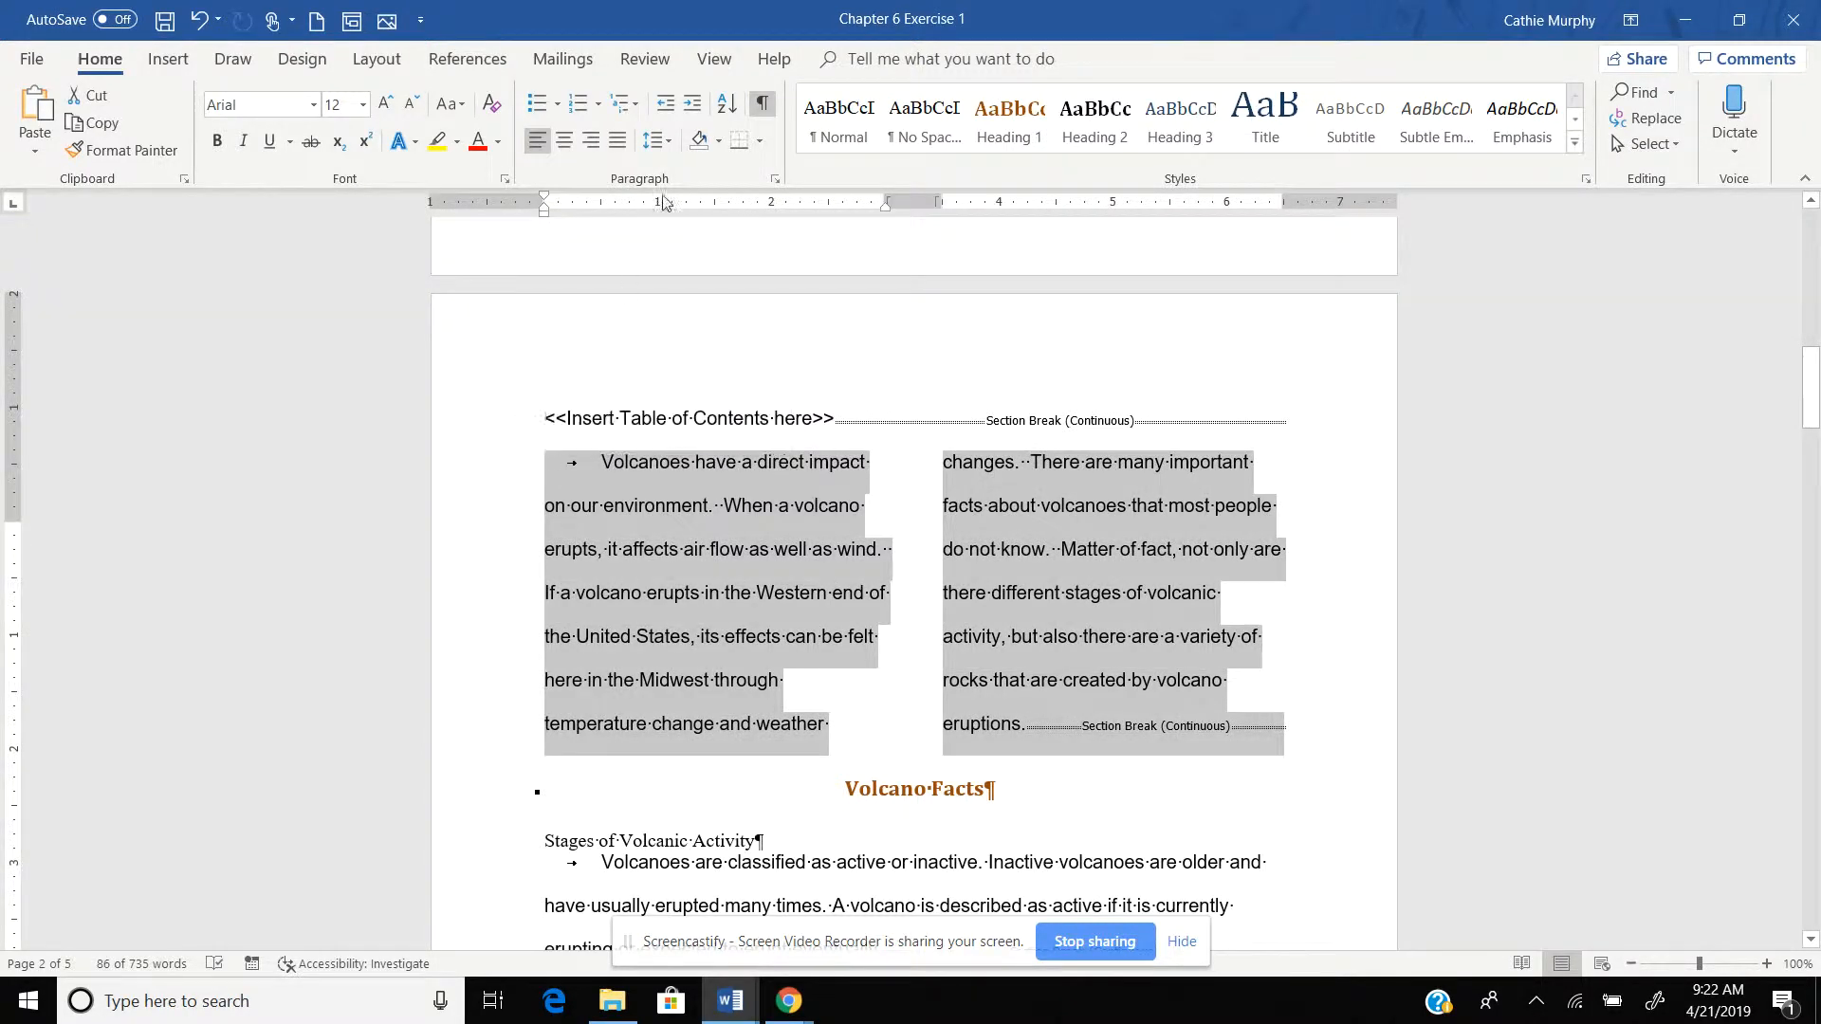
# Insert a page break directly after the table of contents placeholder, before the two-column text.
pyautogui.click(834, 420)
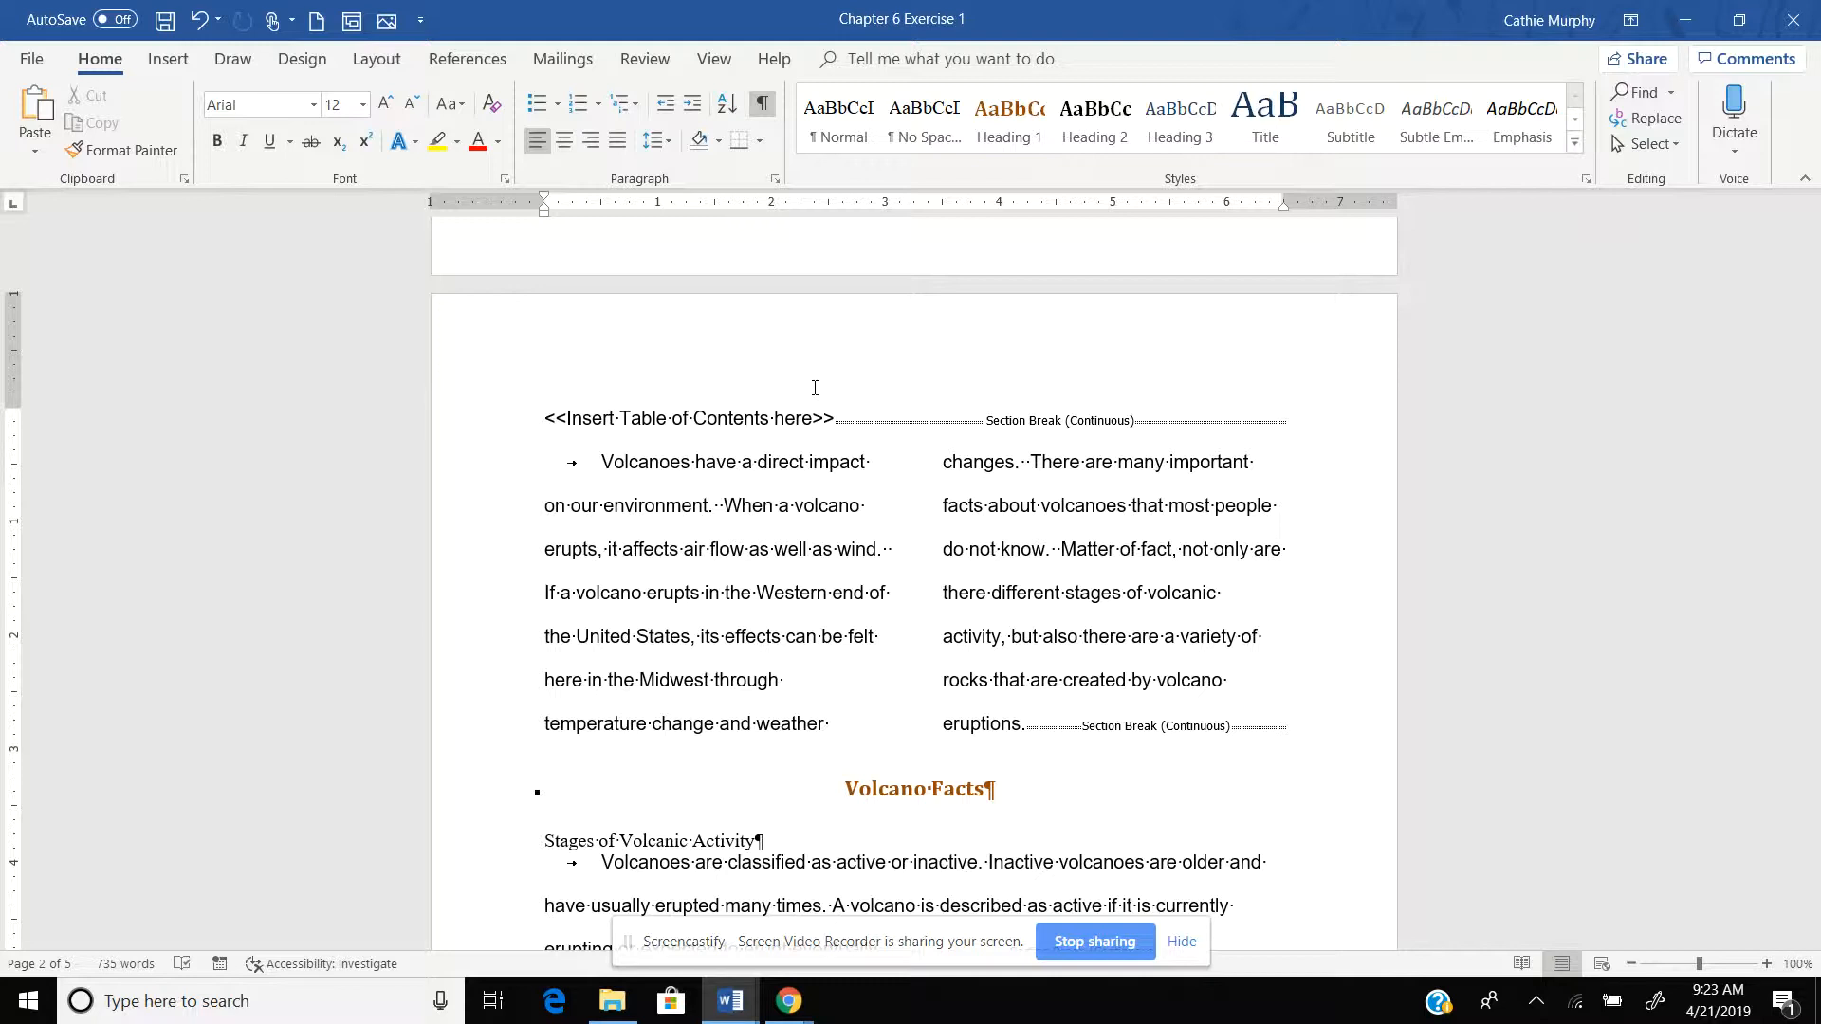
pyautogui.hotkey('ctrl', 'Return')
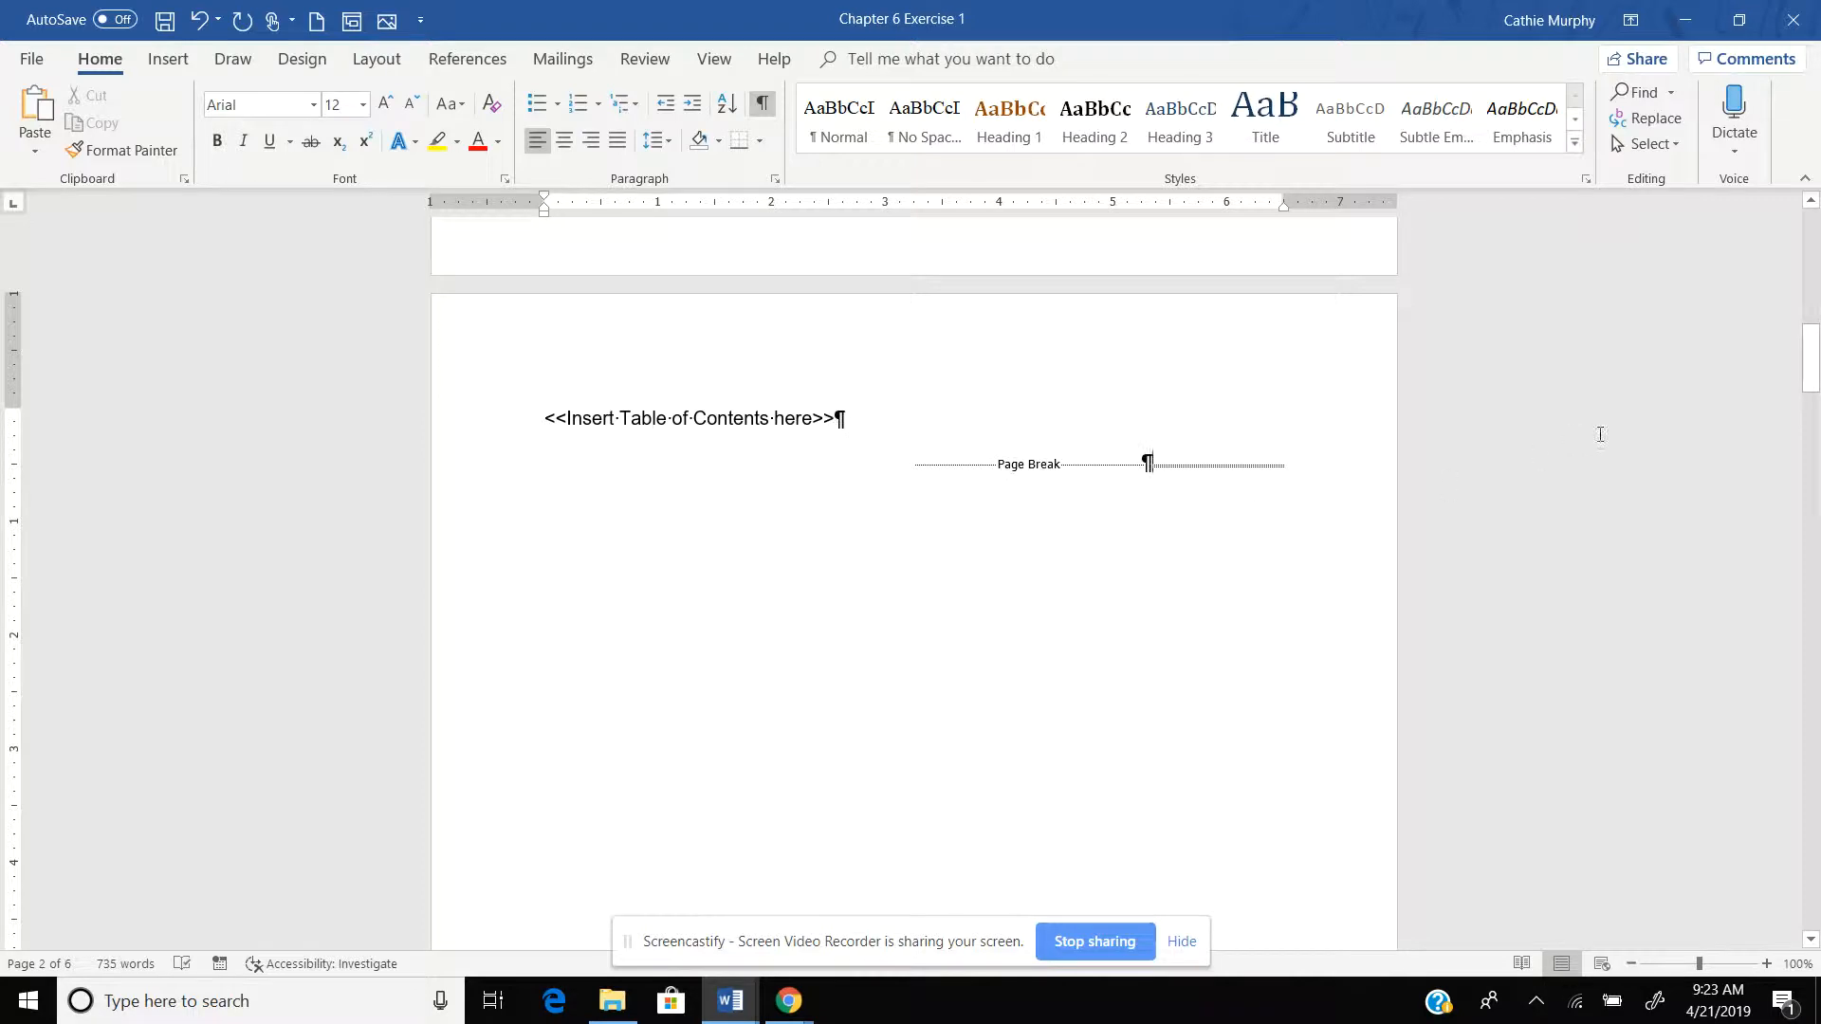
# Insert the built-in automatic table headed "Table of Contents" below the placeholder line on page 2, and delete that placeholder line.
pyautogui.moveTo(1814, 358)
pyautogui.mouseDown()
pyautogui.moveTo(1817, 487)
pyautogui.moveTo(1817, 351)
pyautogui.mouseUp()
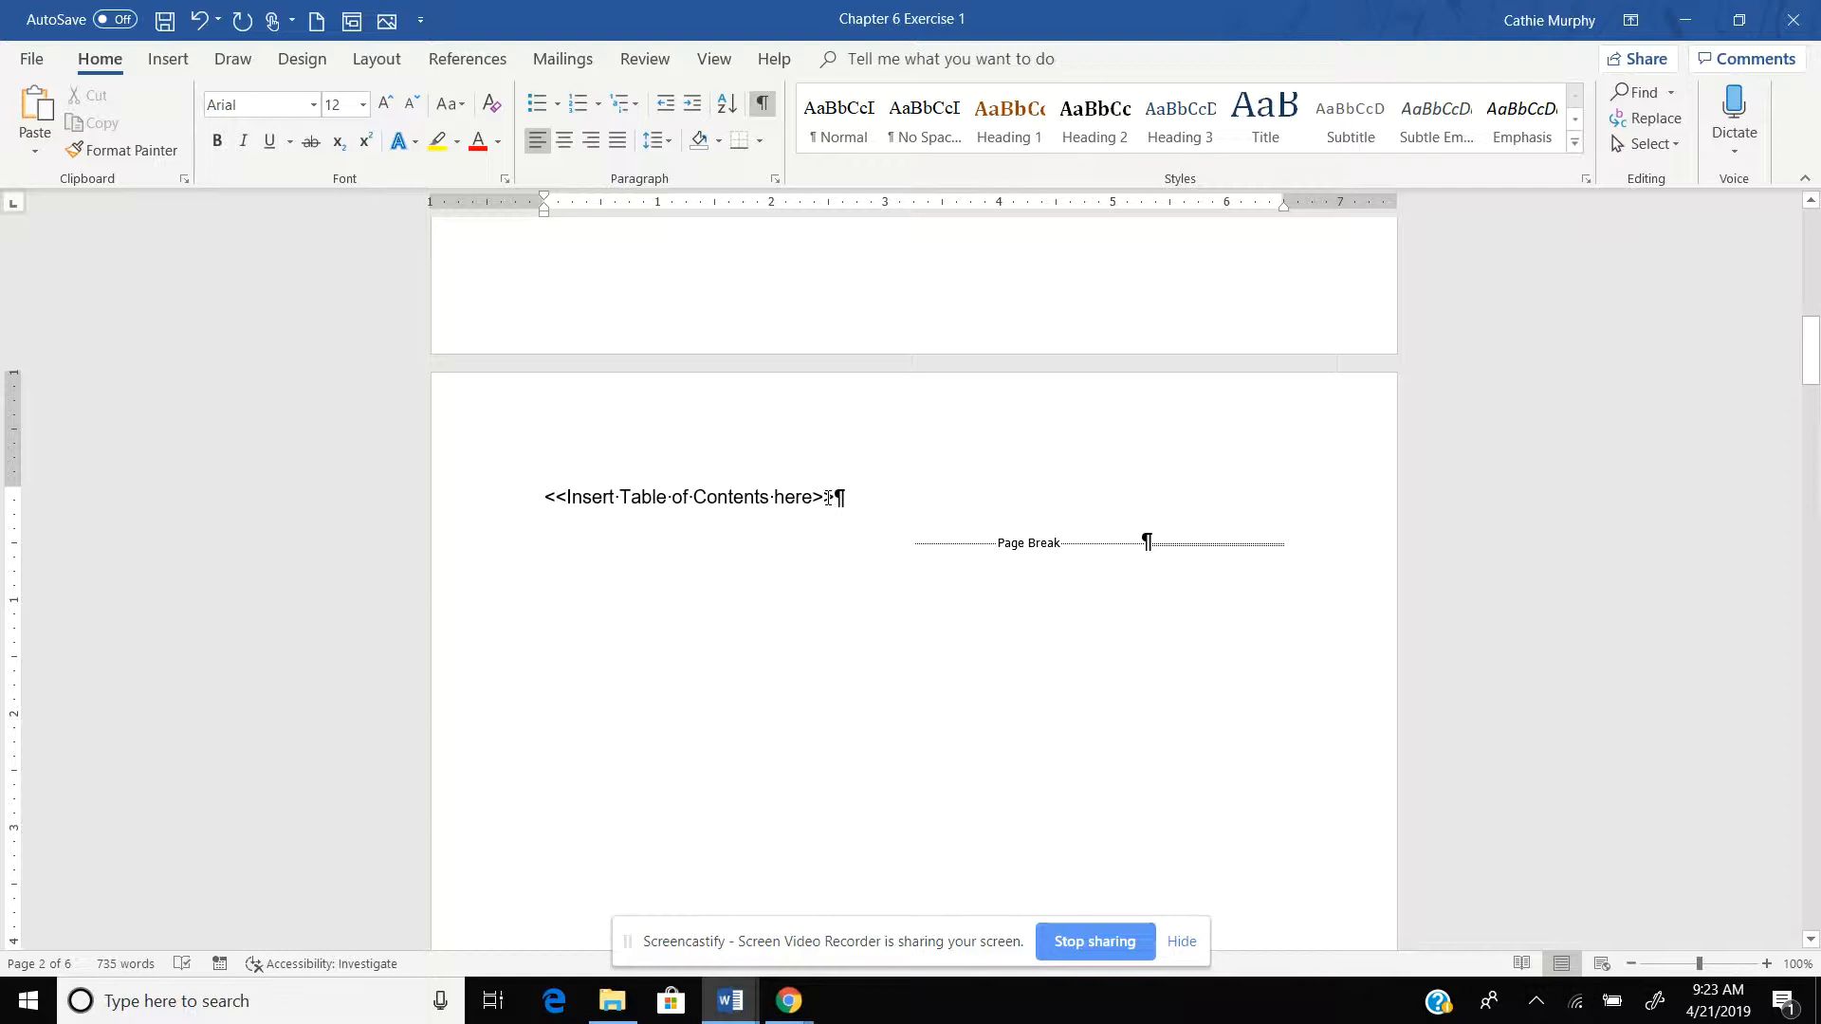
pyautogui.click(477, 63)
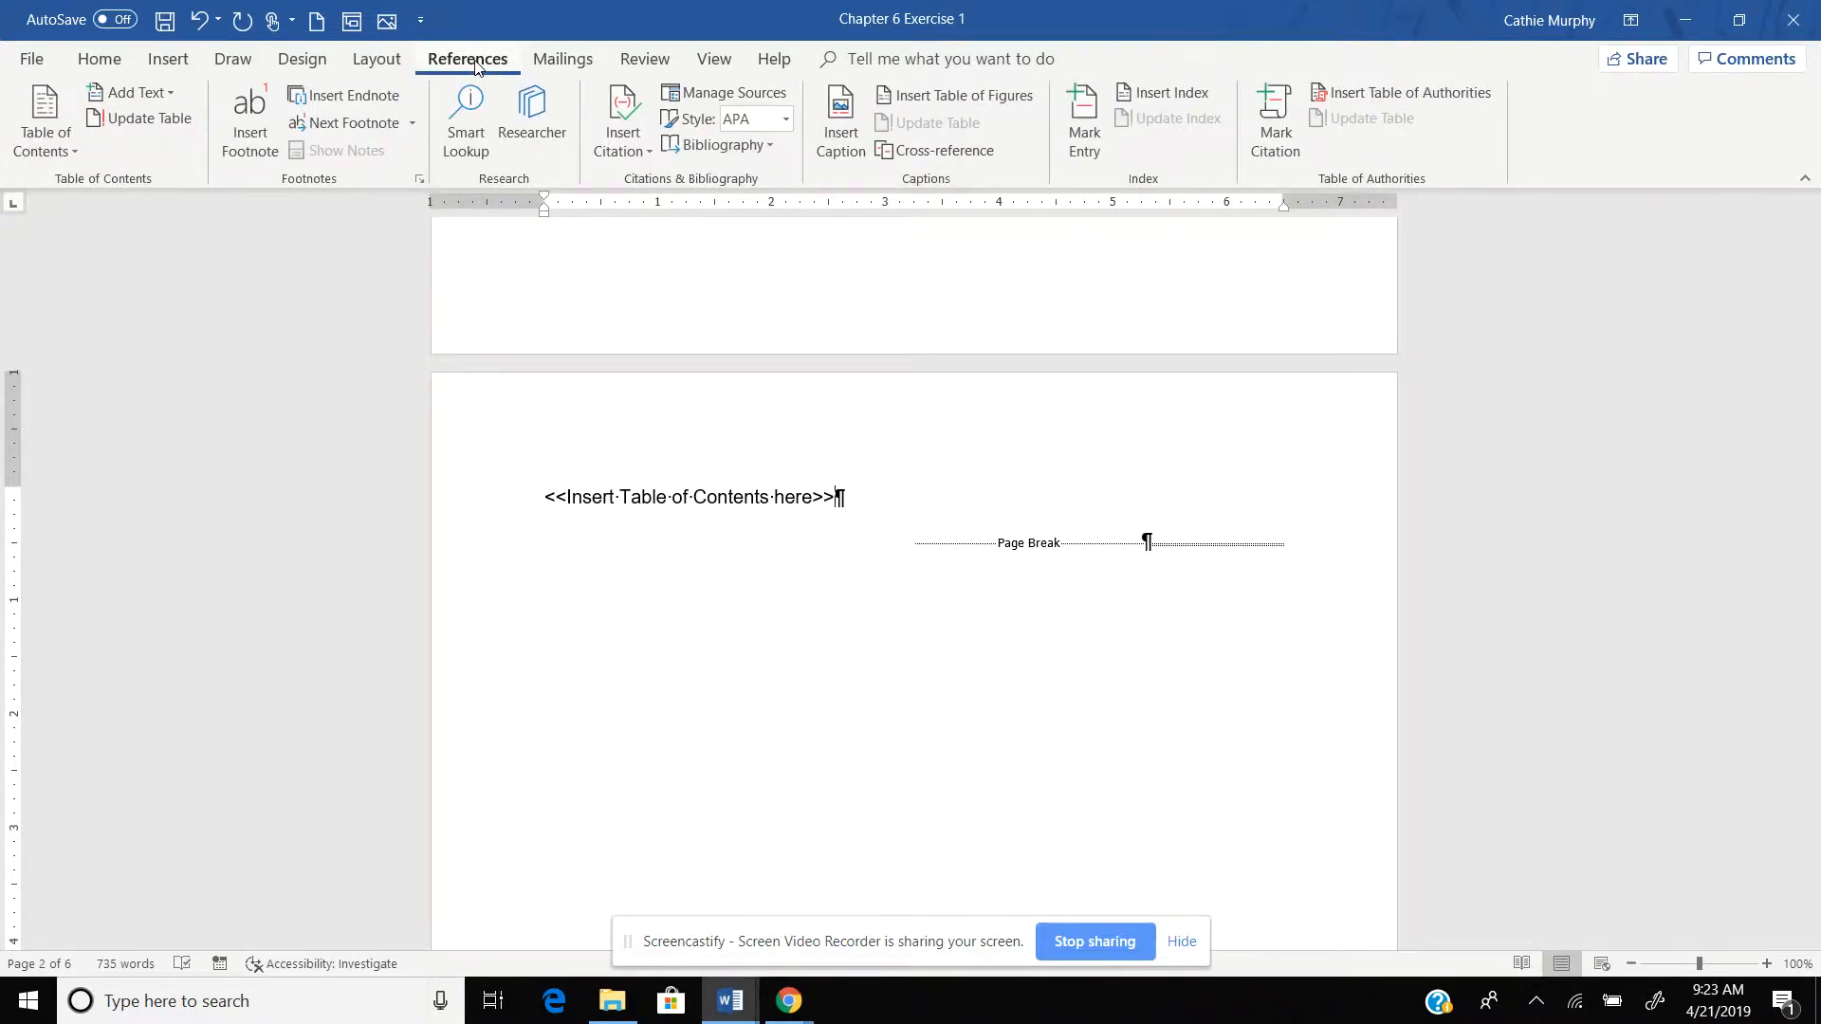
pyautogui.click(76, 152)
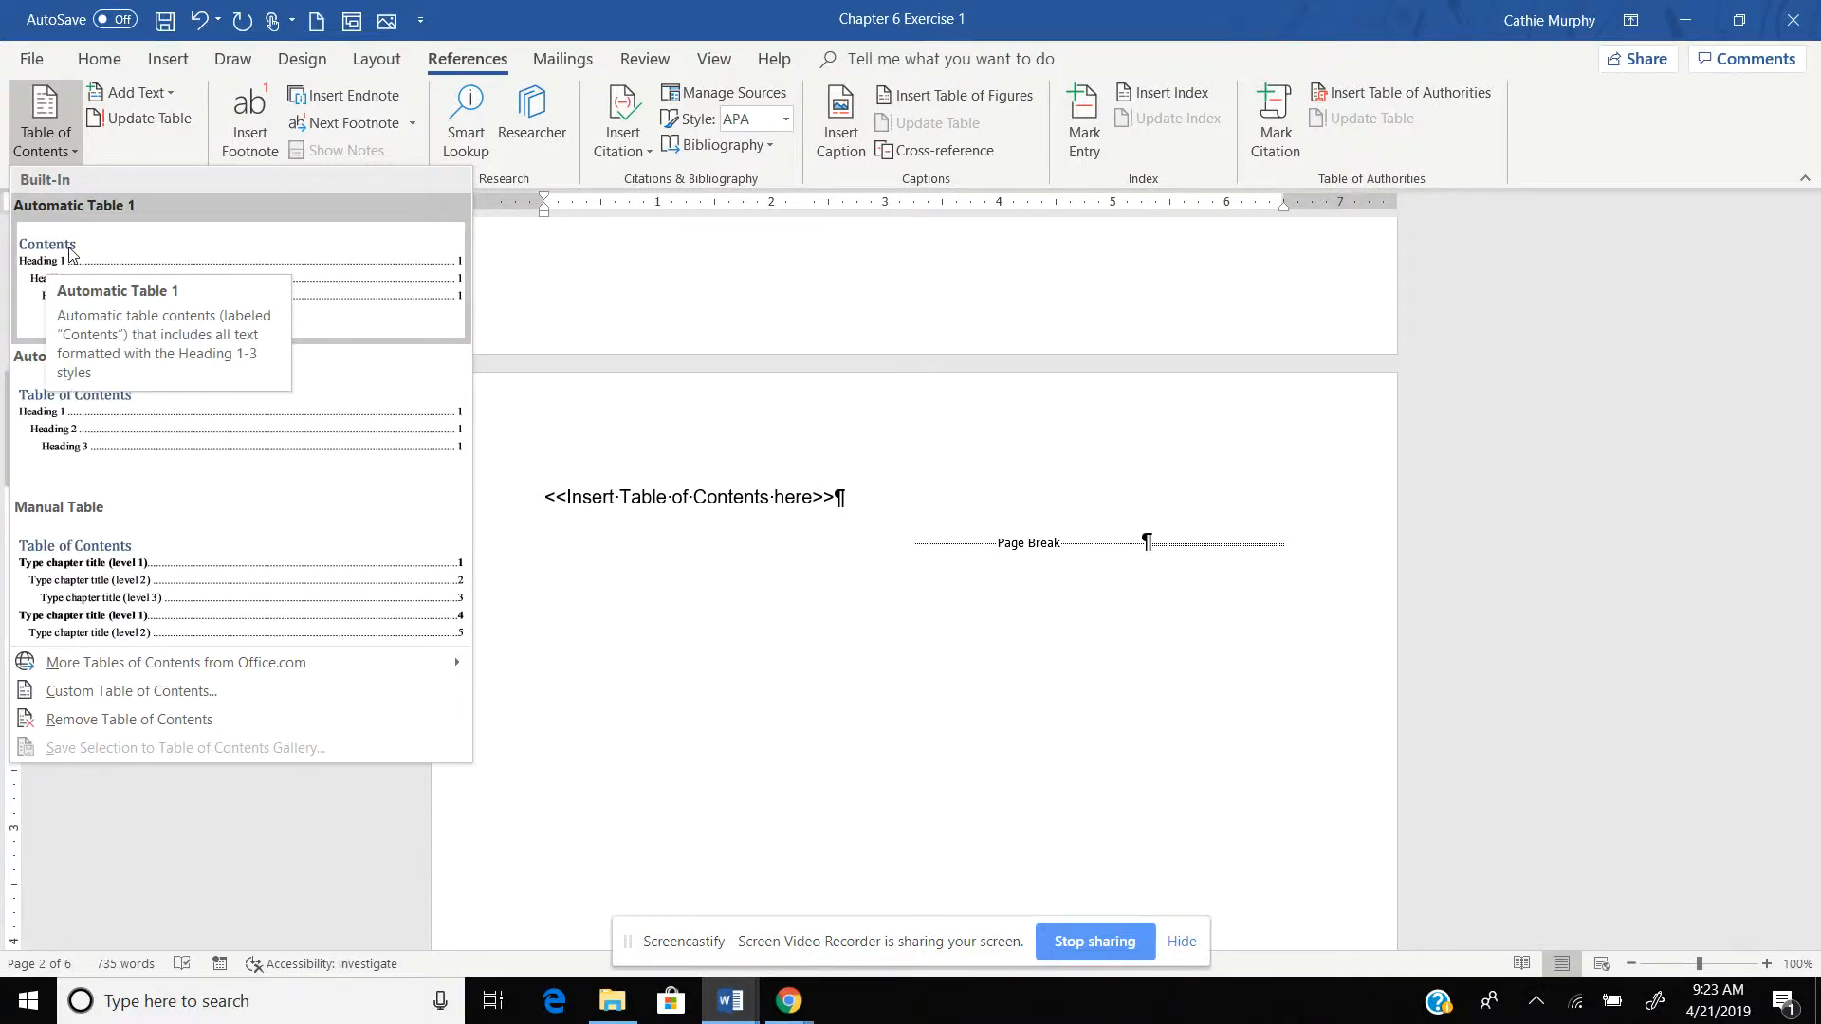
pyautogui.click(150, 408)
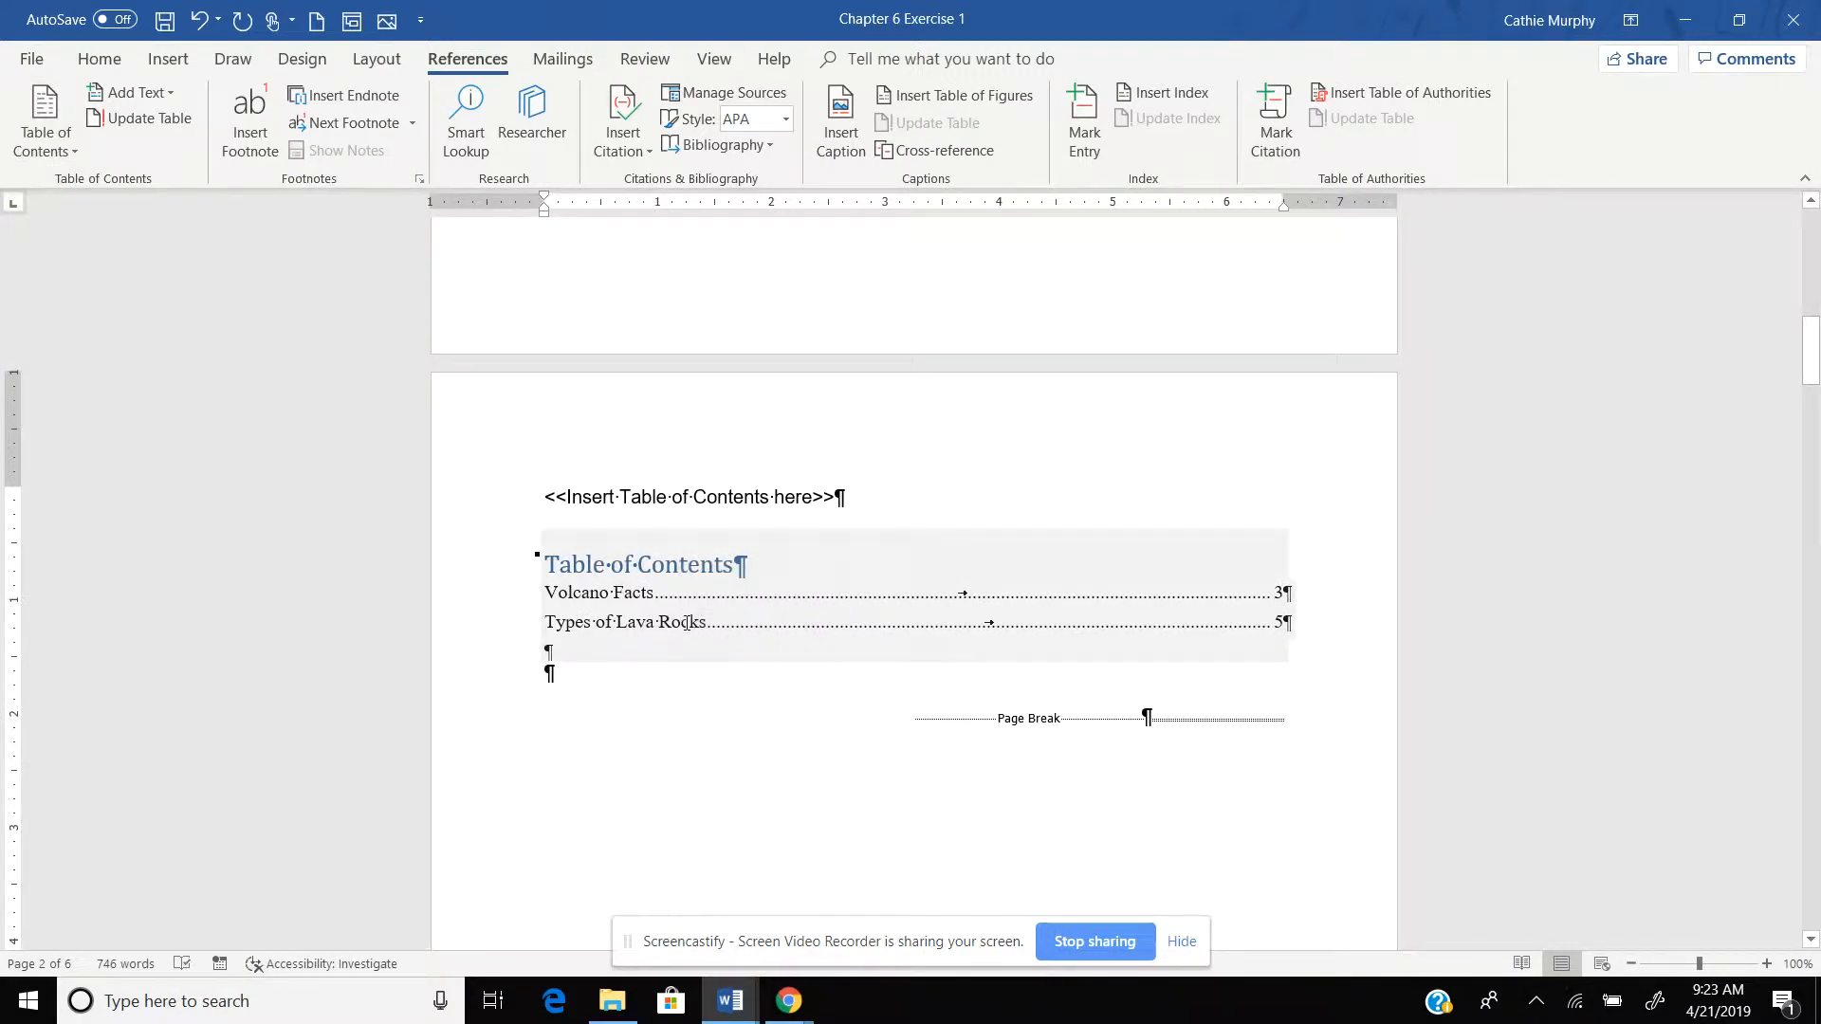
pyautogui.moveTo(851, 499); pyautogui.dragTo(542, 490)
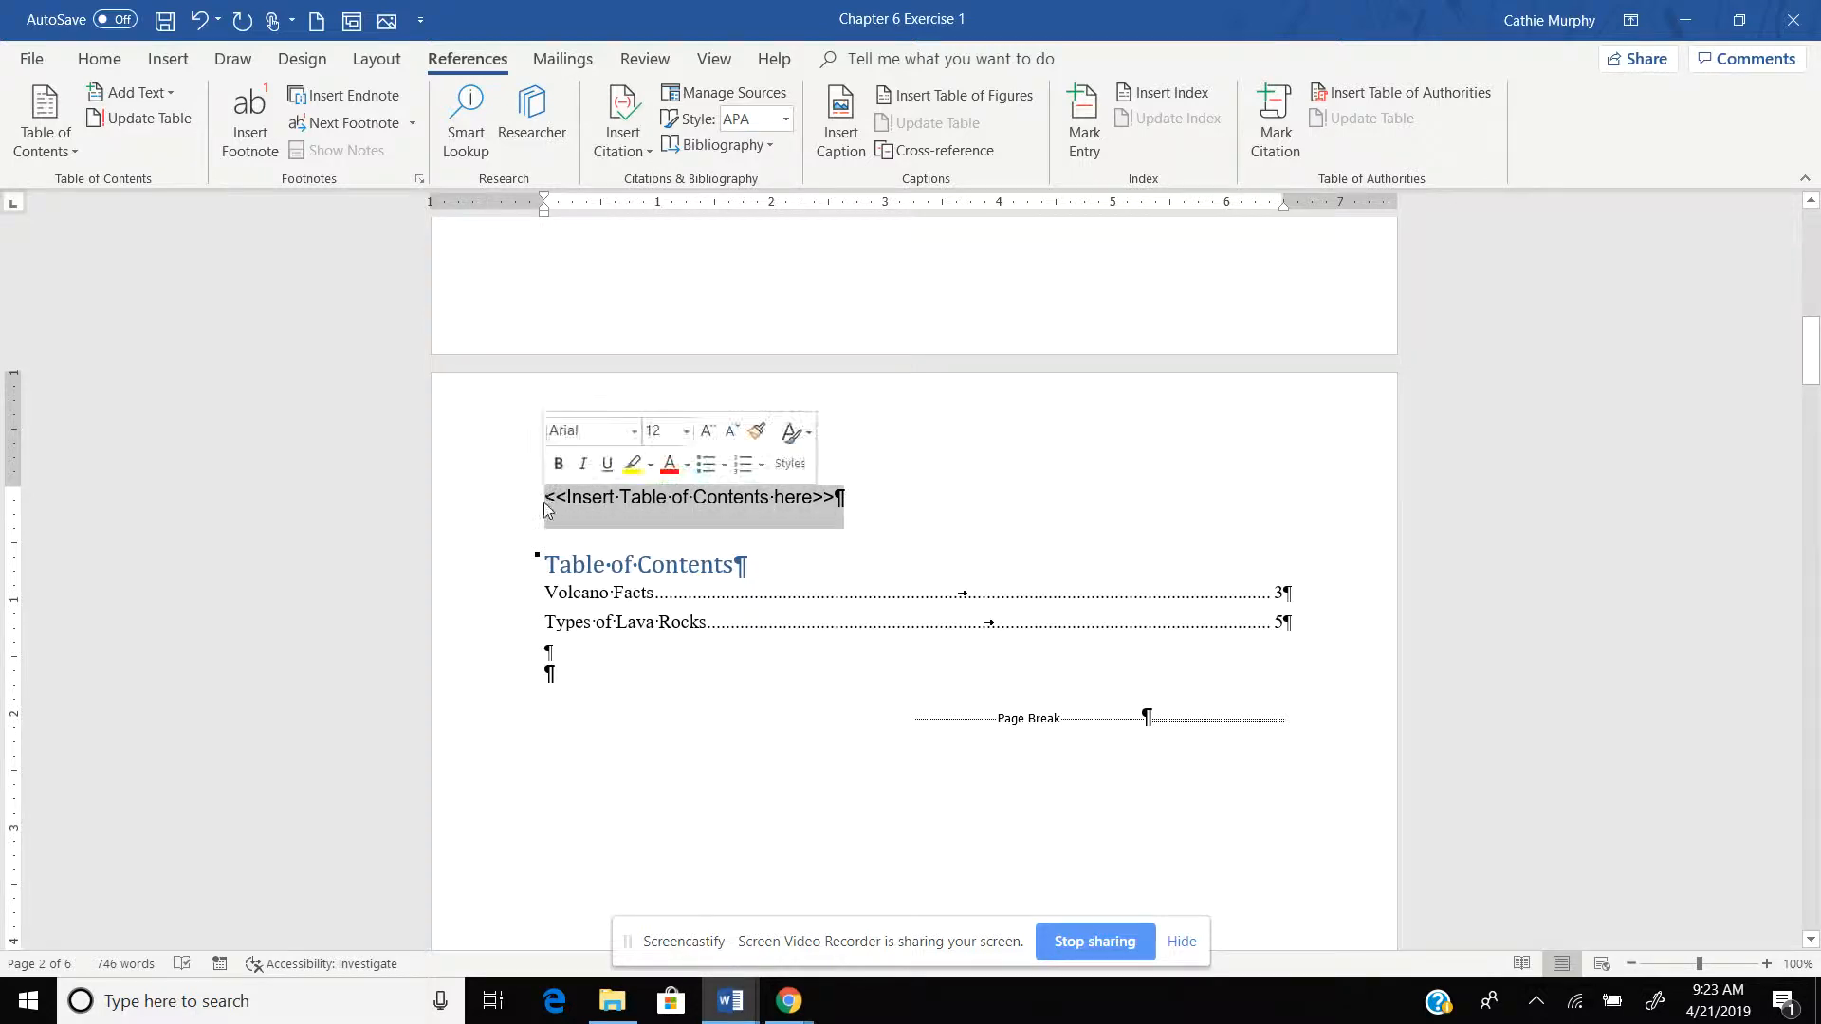
pyautogui.press('Delete')
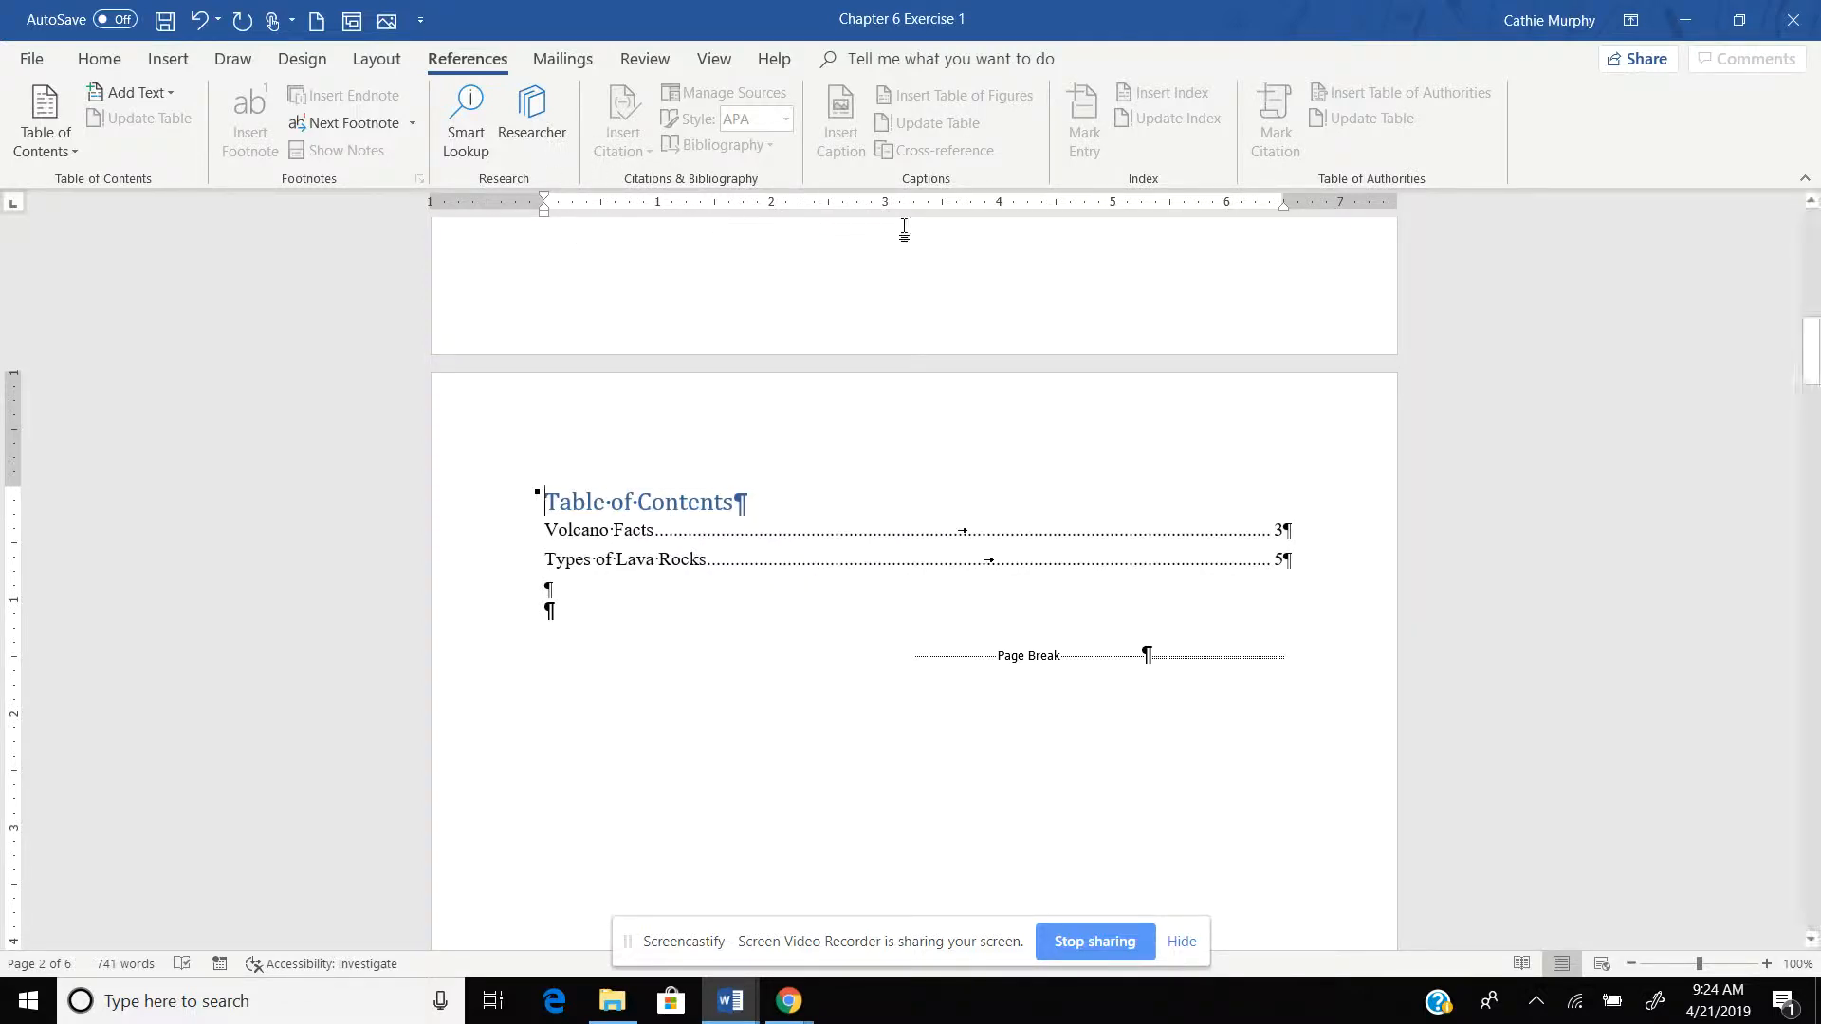
# Set the top margin to 2 inches for the section containing the table of contents, and return to the body text.
pyautogui.doubleClick(788, 438)
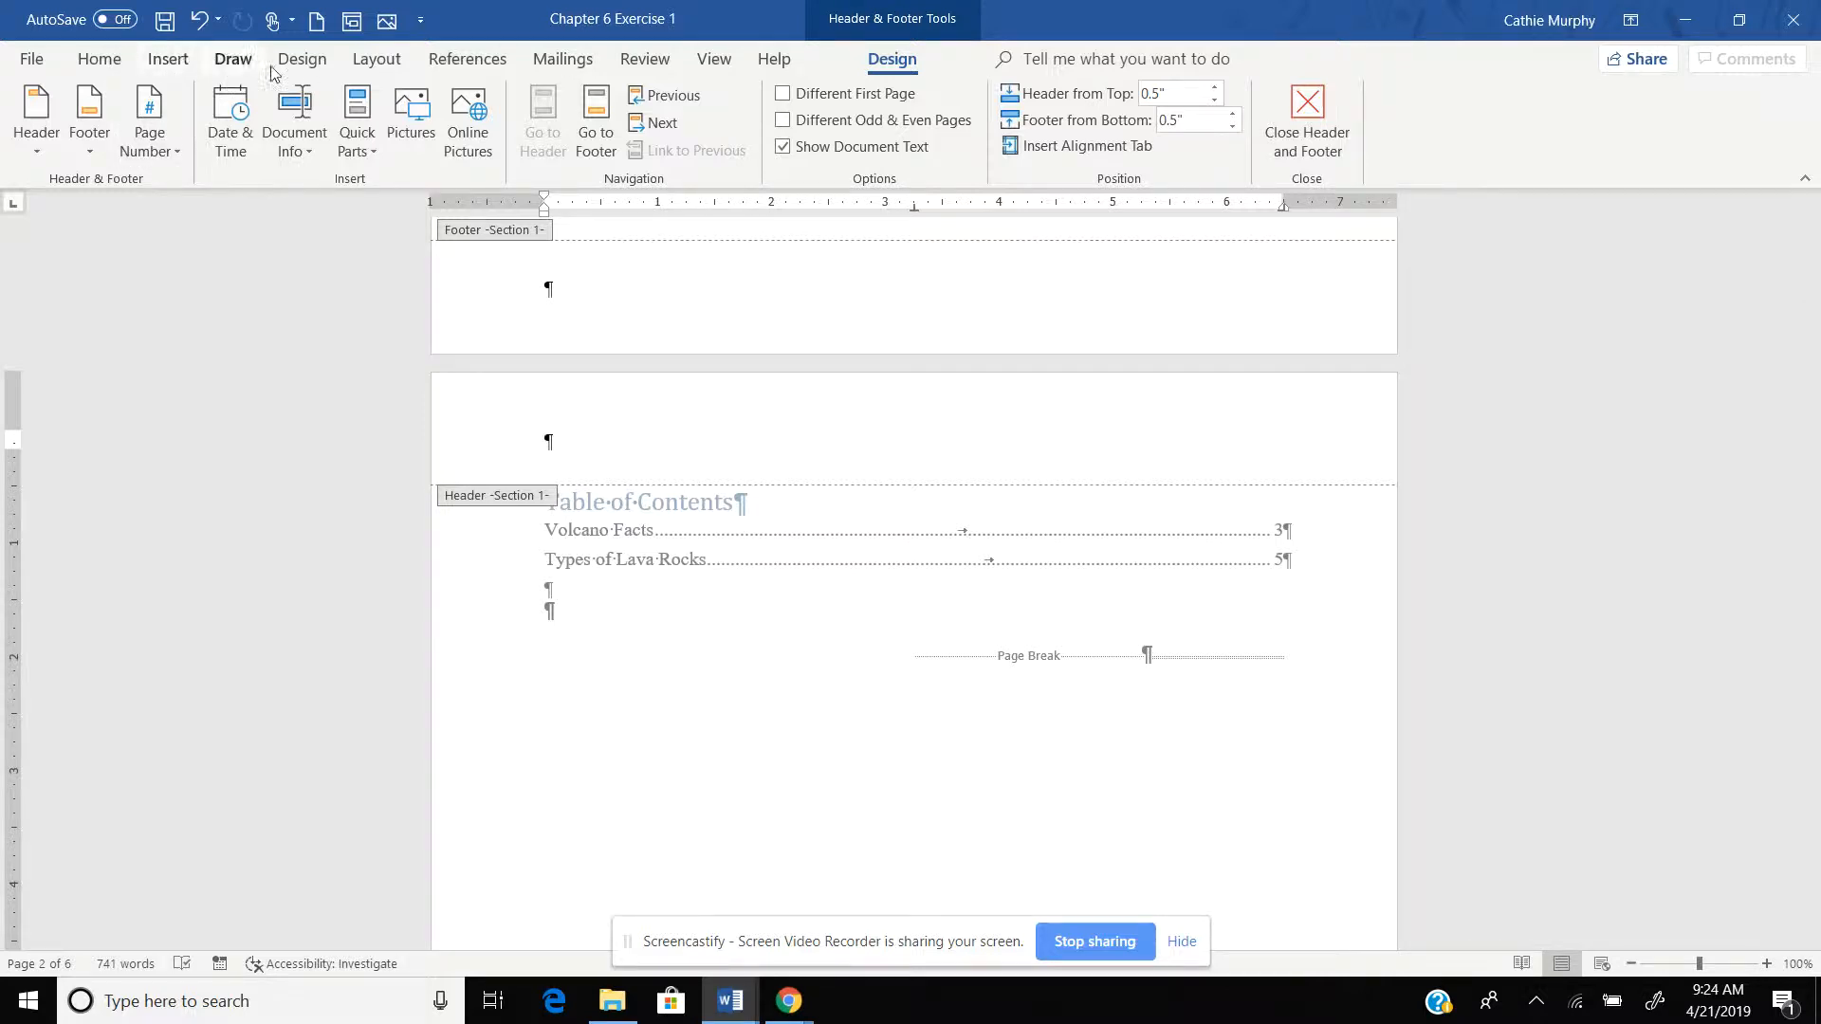
pyautogui.click(377, 59)
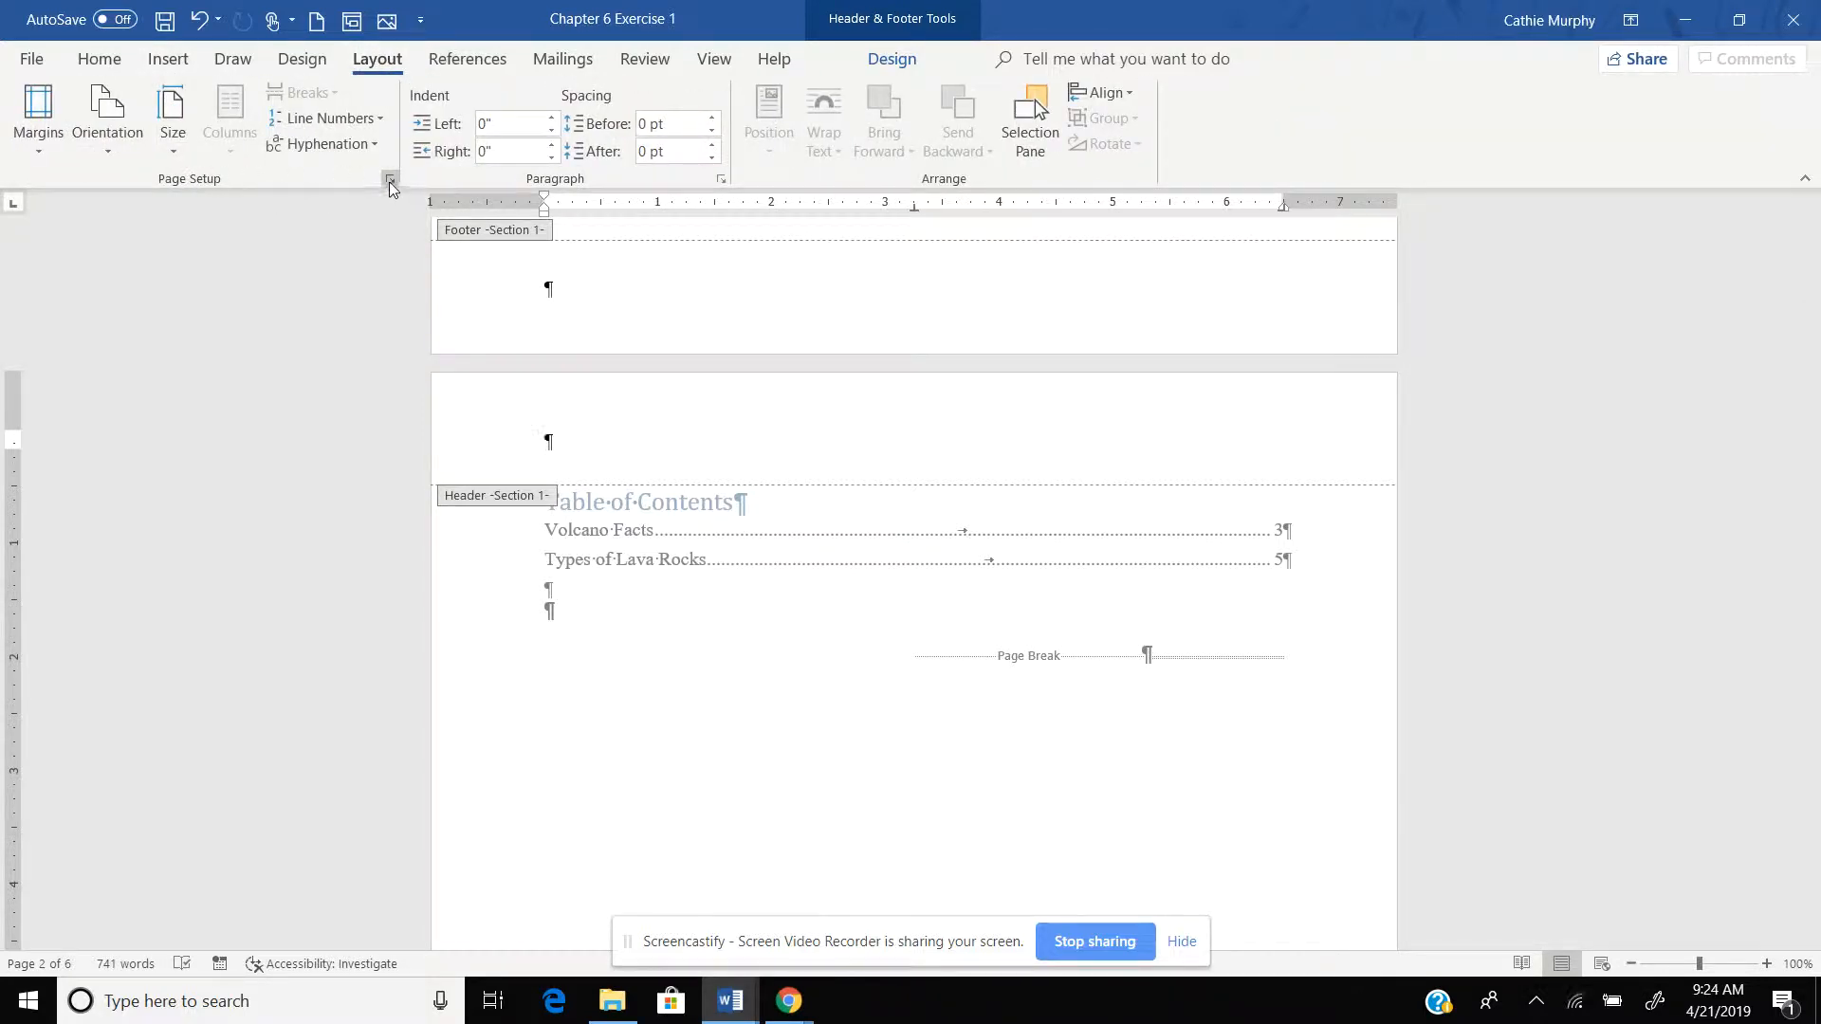
pyautogui.click(389, 180)
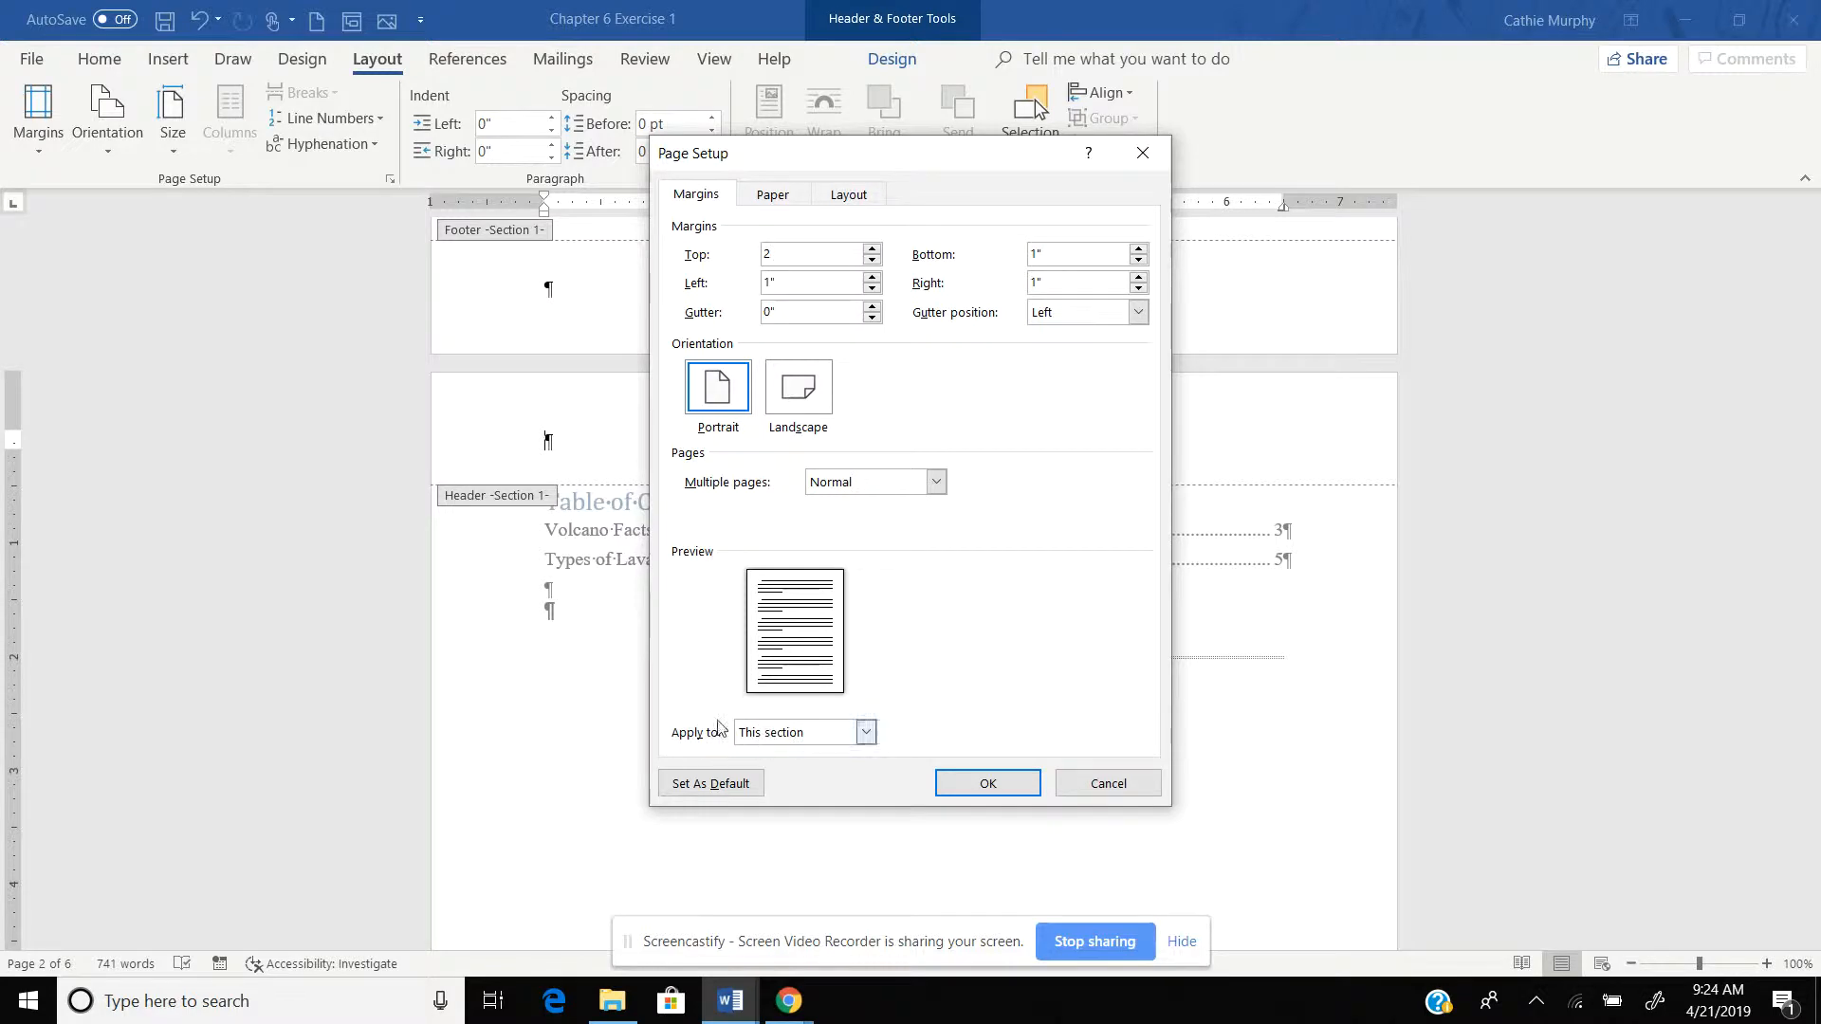
pyautogui.click(987, 783)
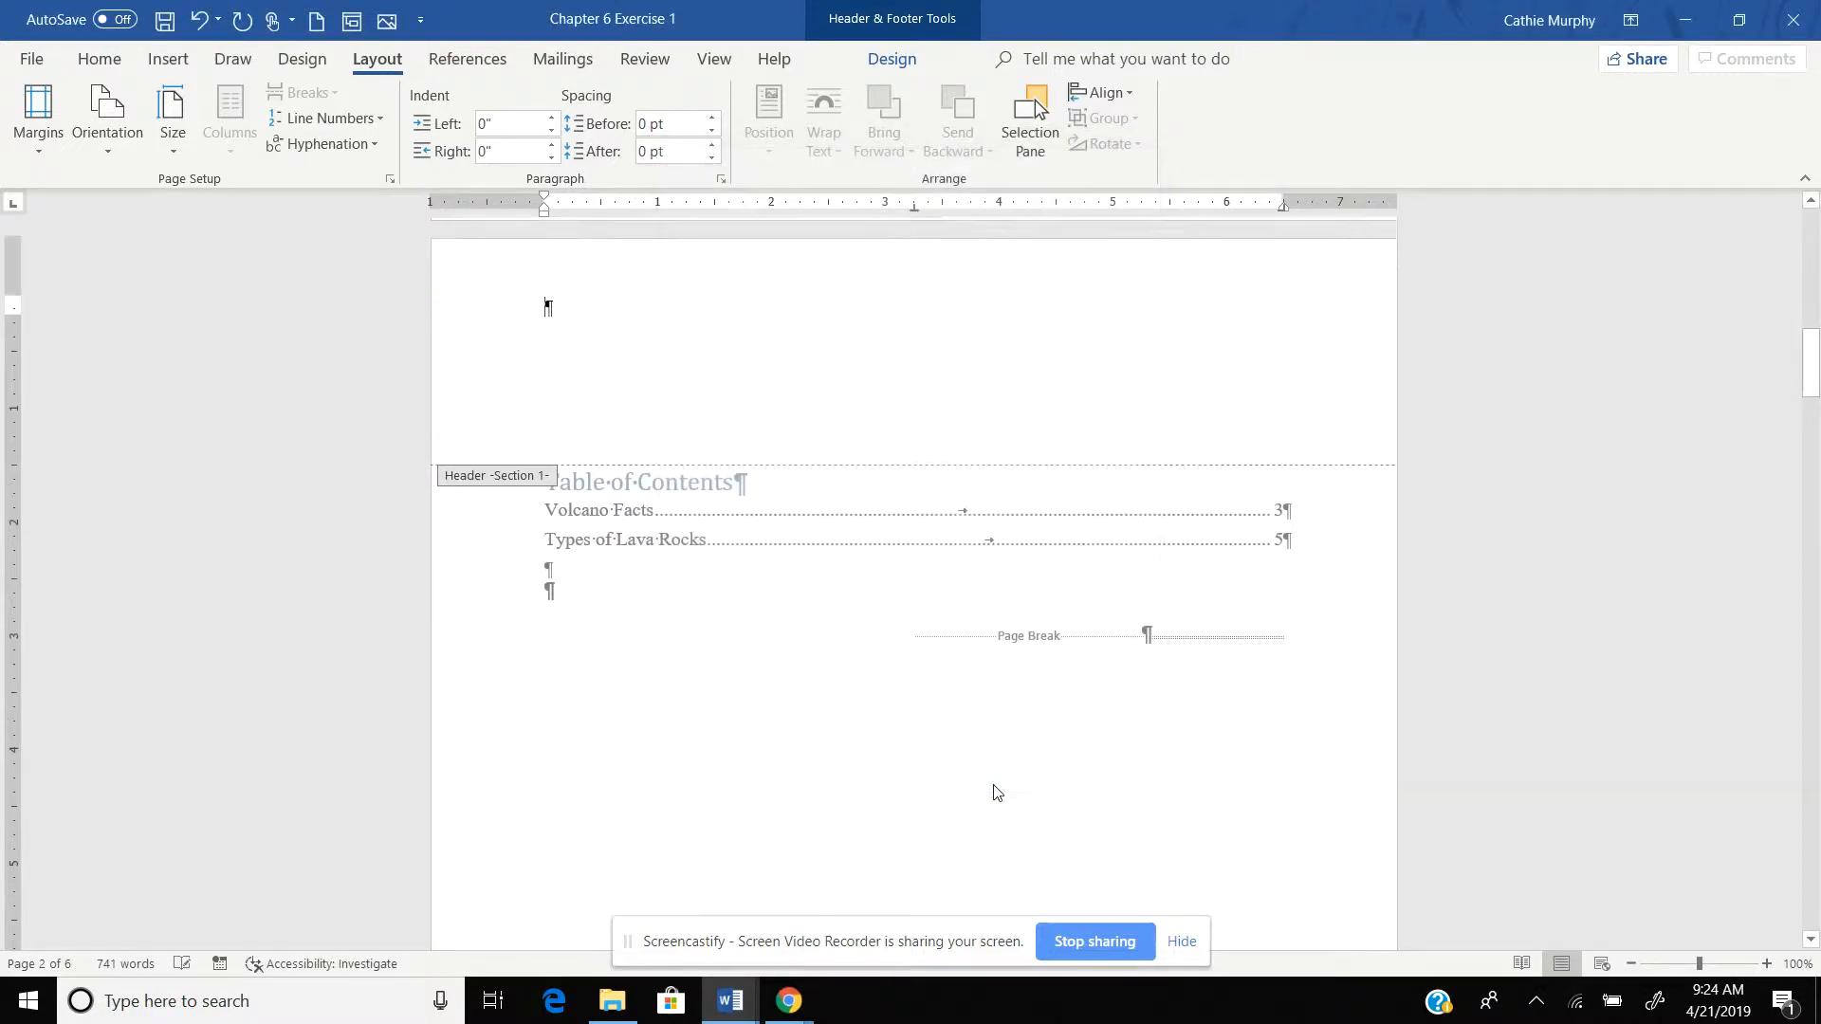
pyautogui.doubleClick(782, 587)
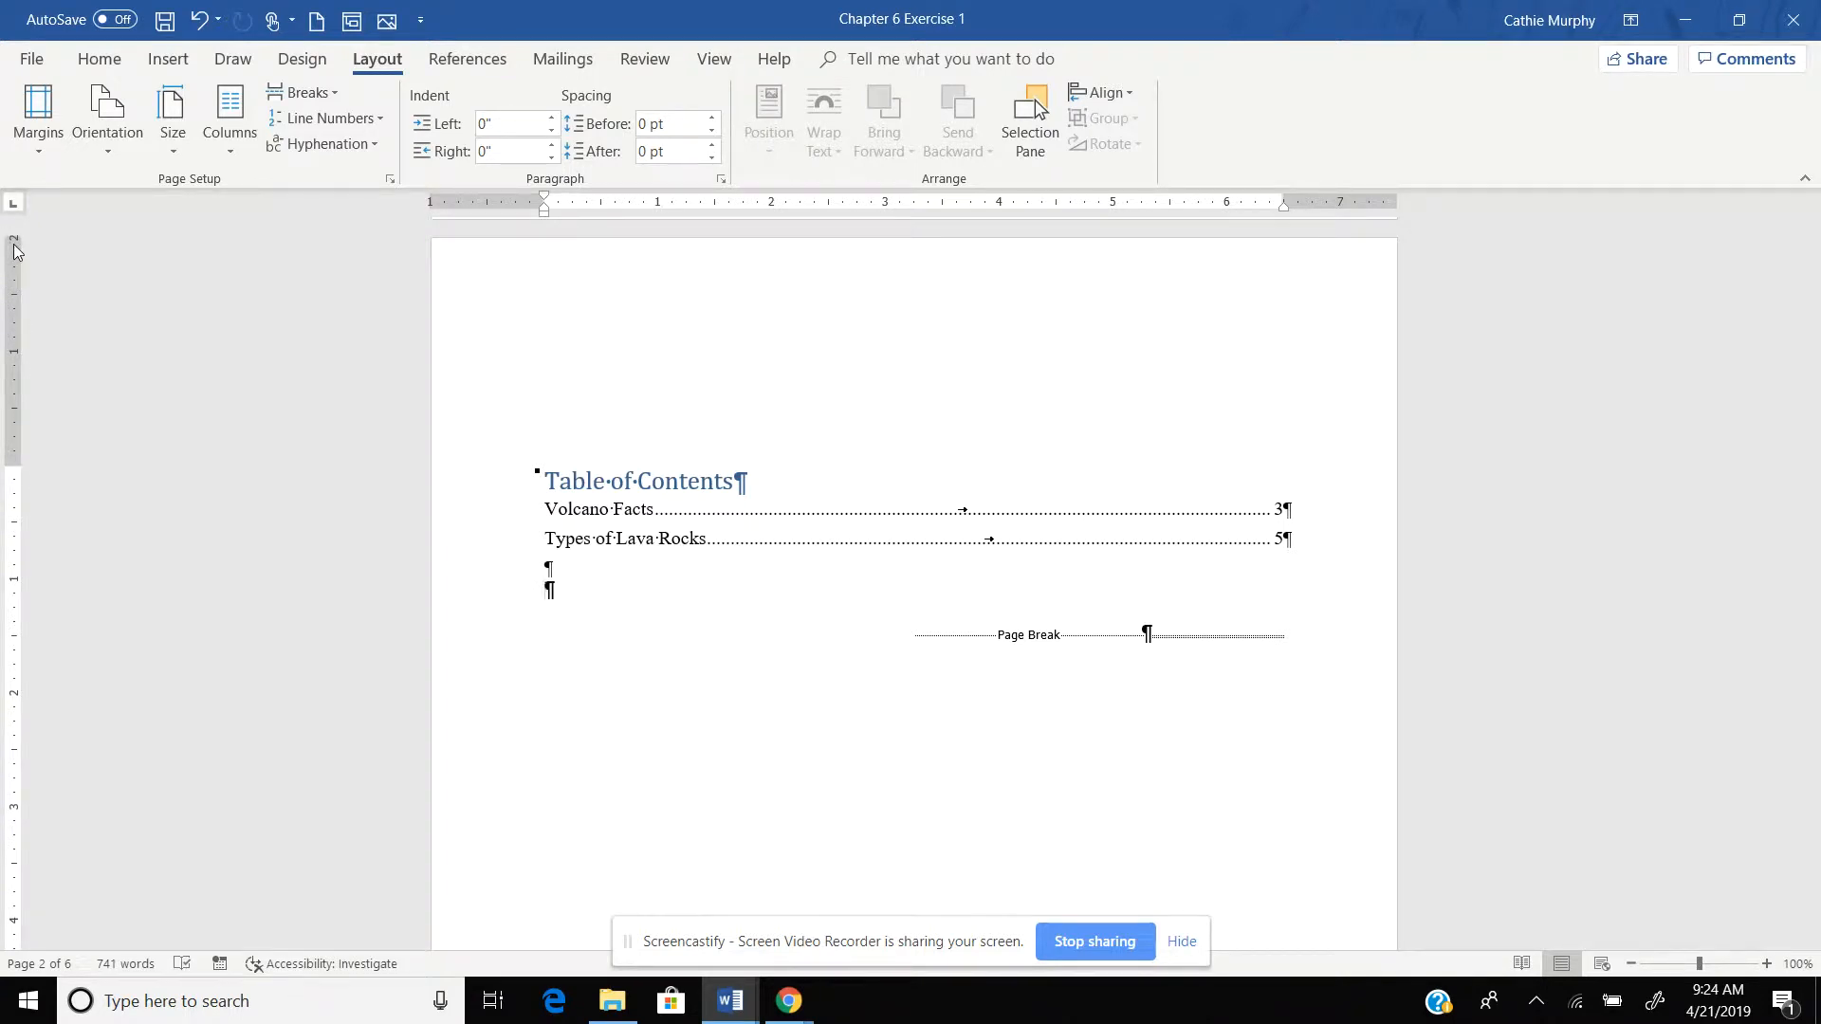
# Check the top margins and section breaks on the table of contents page and the pages after it, including around the Volcano Facts heading.
pyautogui.click(682, 280)
pyautogui.moveTo(1814, 364); pyautogui.dragTo(1814, 474)
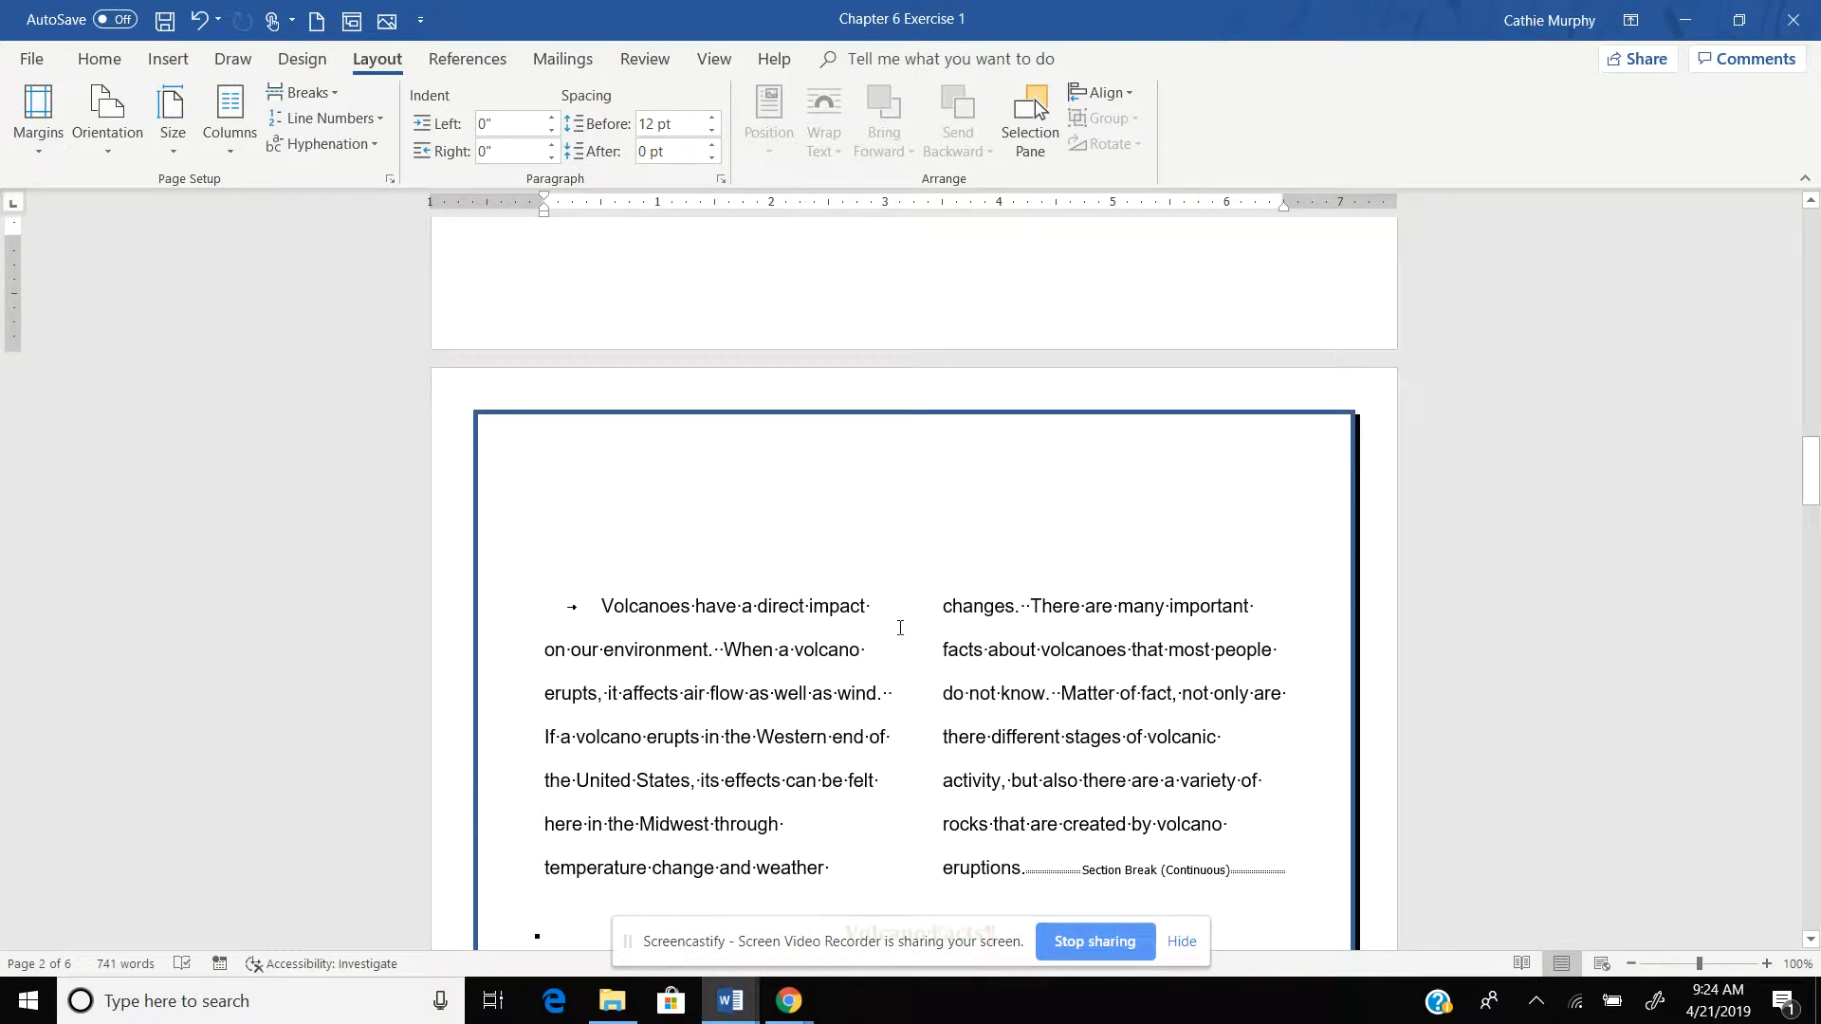
pyautogui.click(664, 636)
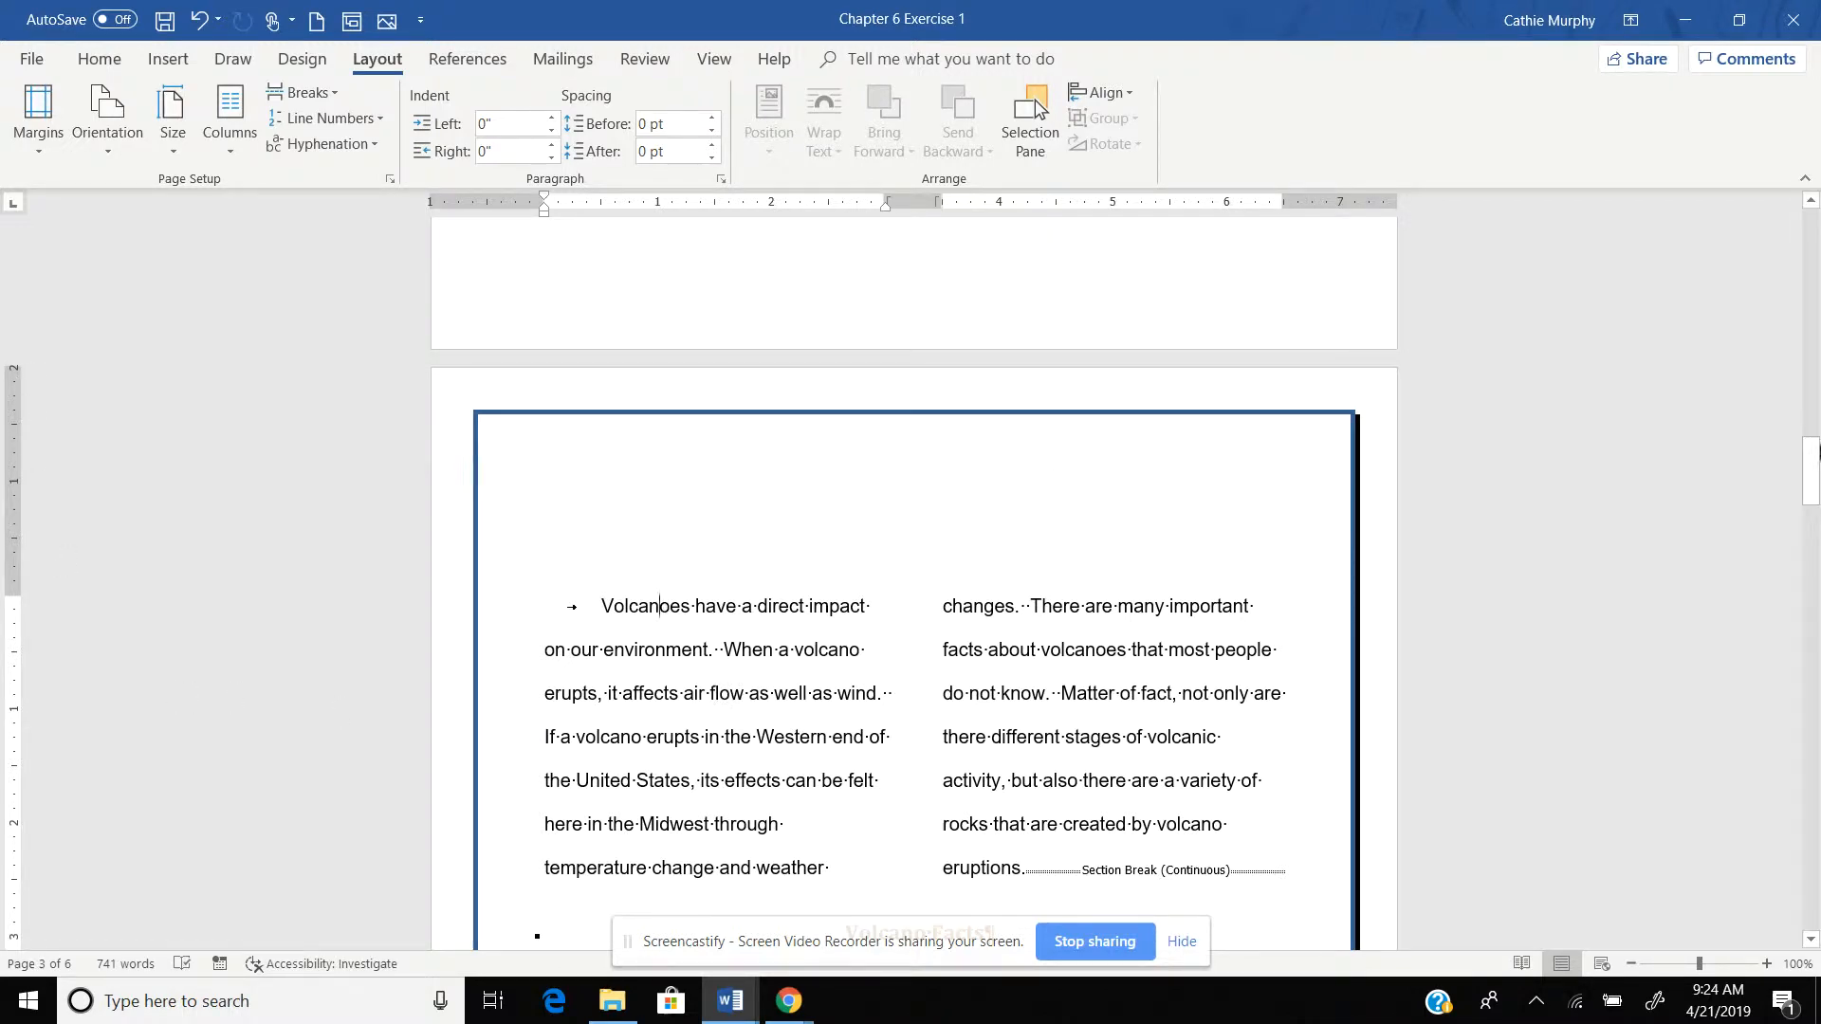
pyautogui.moveTo(1813, 464); pyautogui.dragTo(1817, 574)
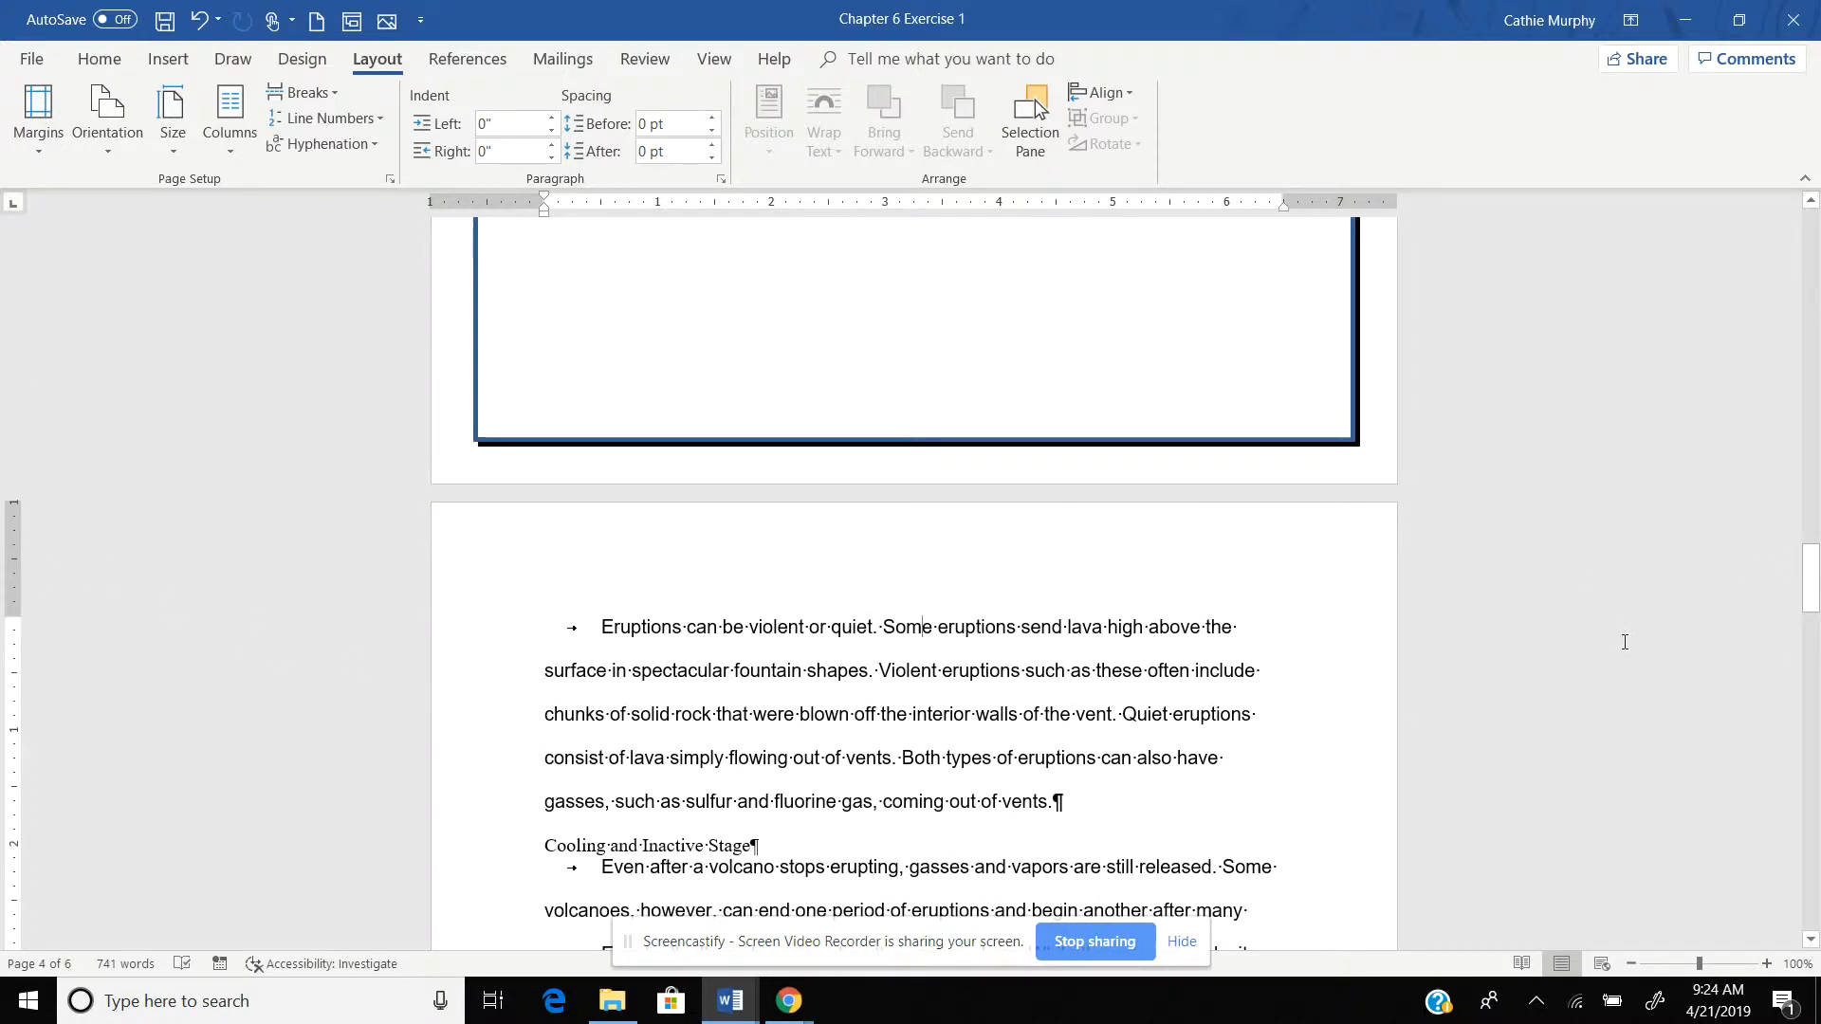
pyautogui.moveTo(1811, 580)
pyautogui.mouseDown()
pyautogui.moveTo(1809, 242)
pyautogui.moveTo(1814, 379)
pyautogui.mouseUp()
pyautogui.click(870, 558)
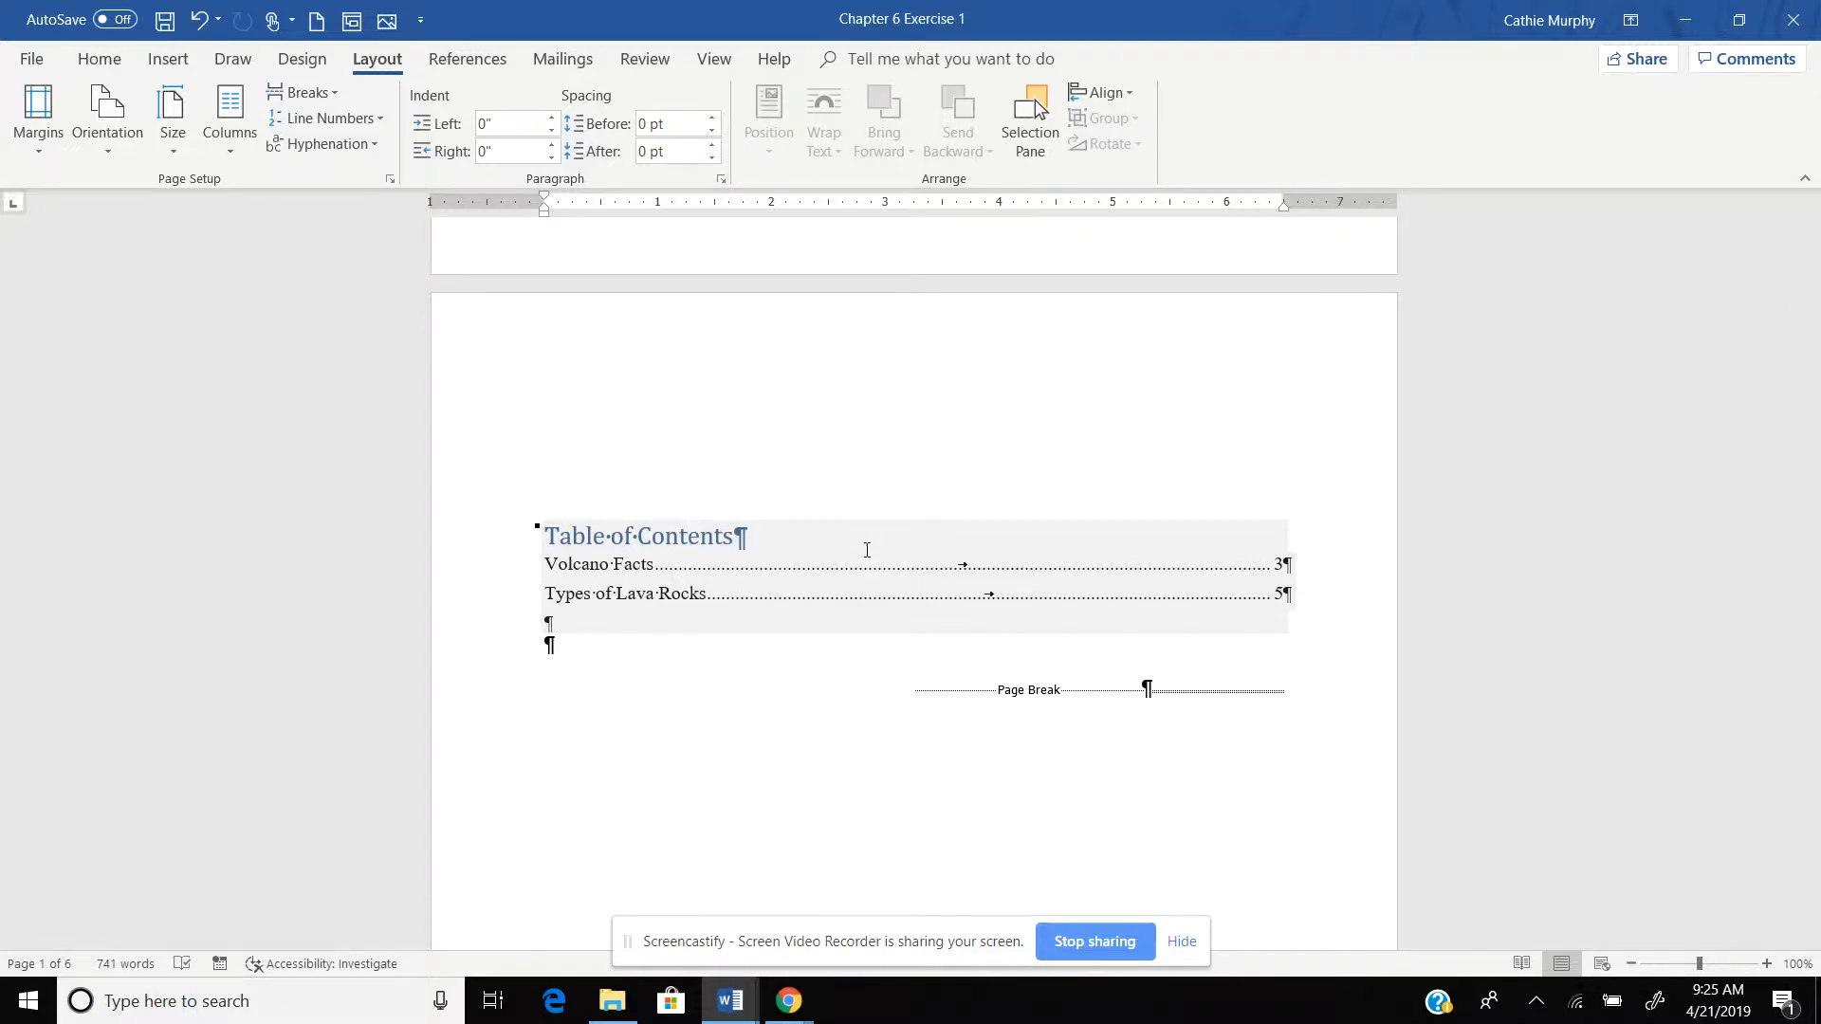
pyautogui.moveTo(1814, 343); pyautogui.dragTo(1813, 485)
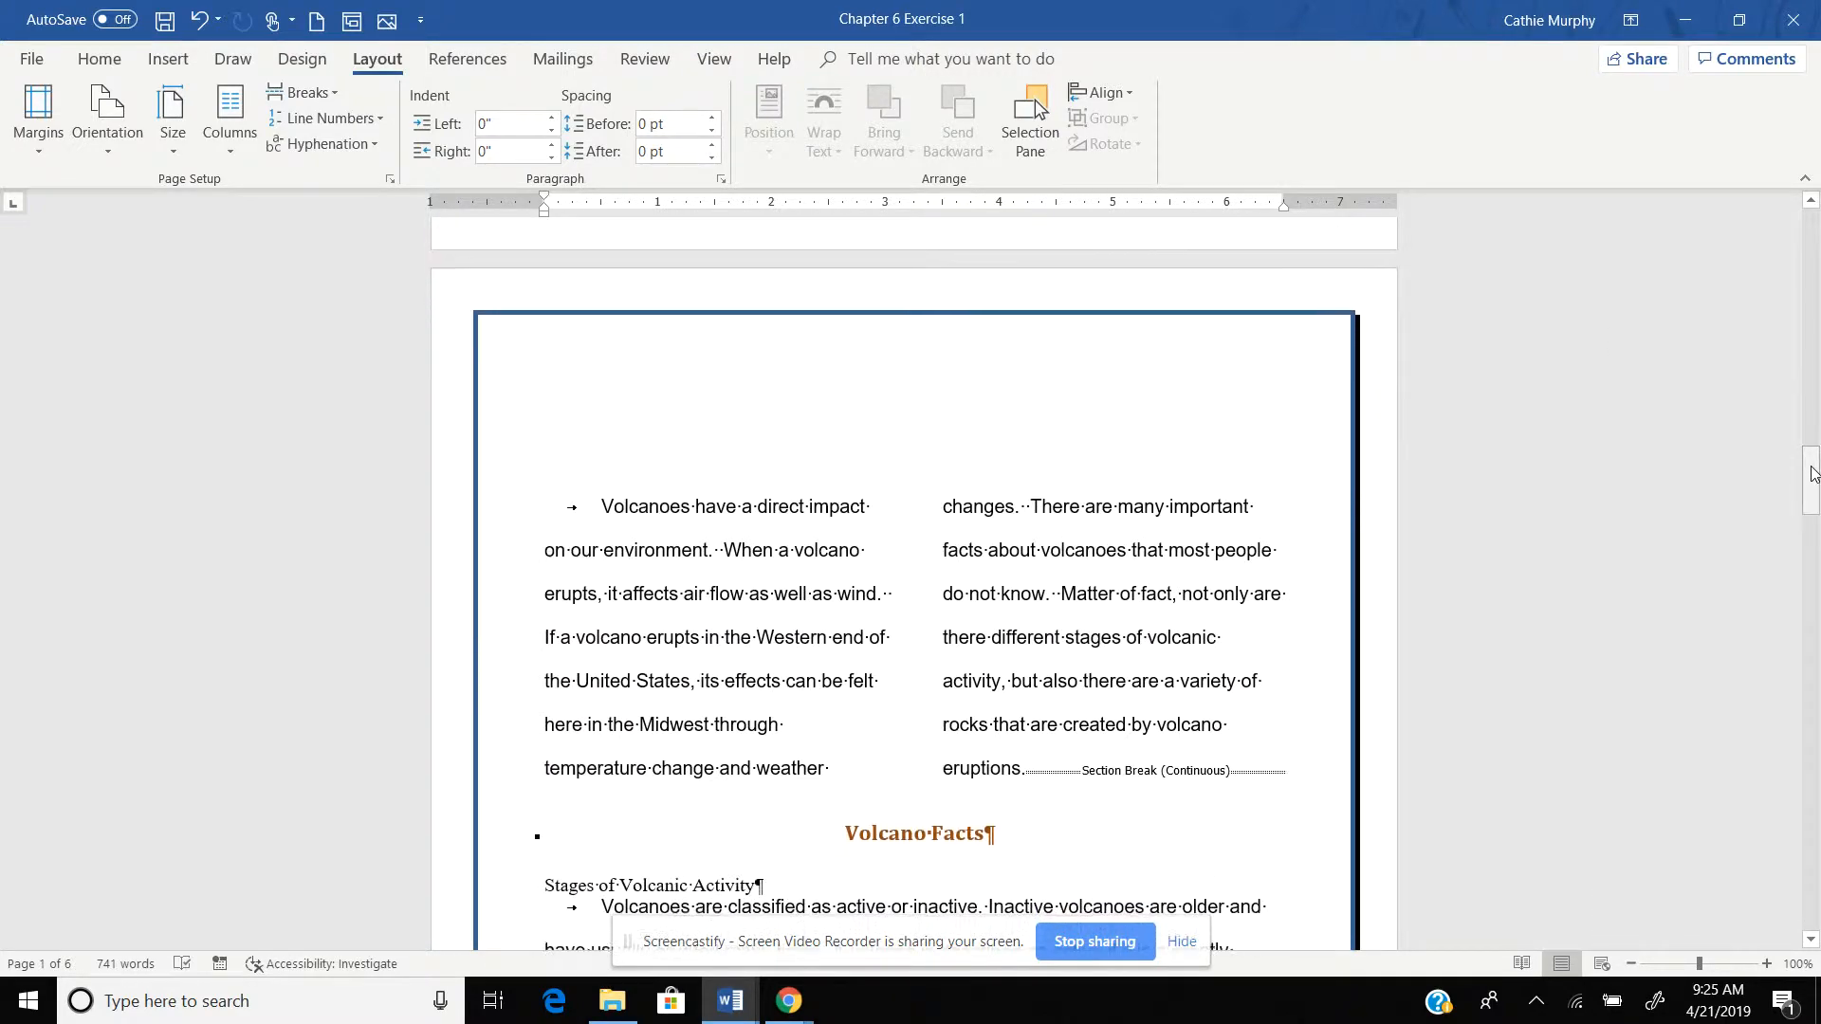
pyautogui.click(598, 504)
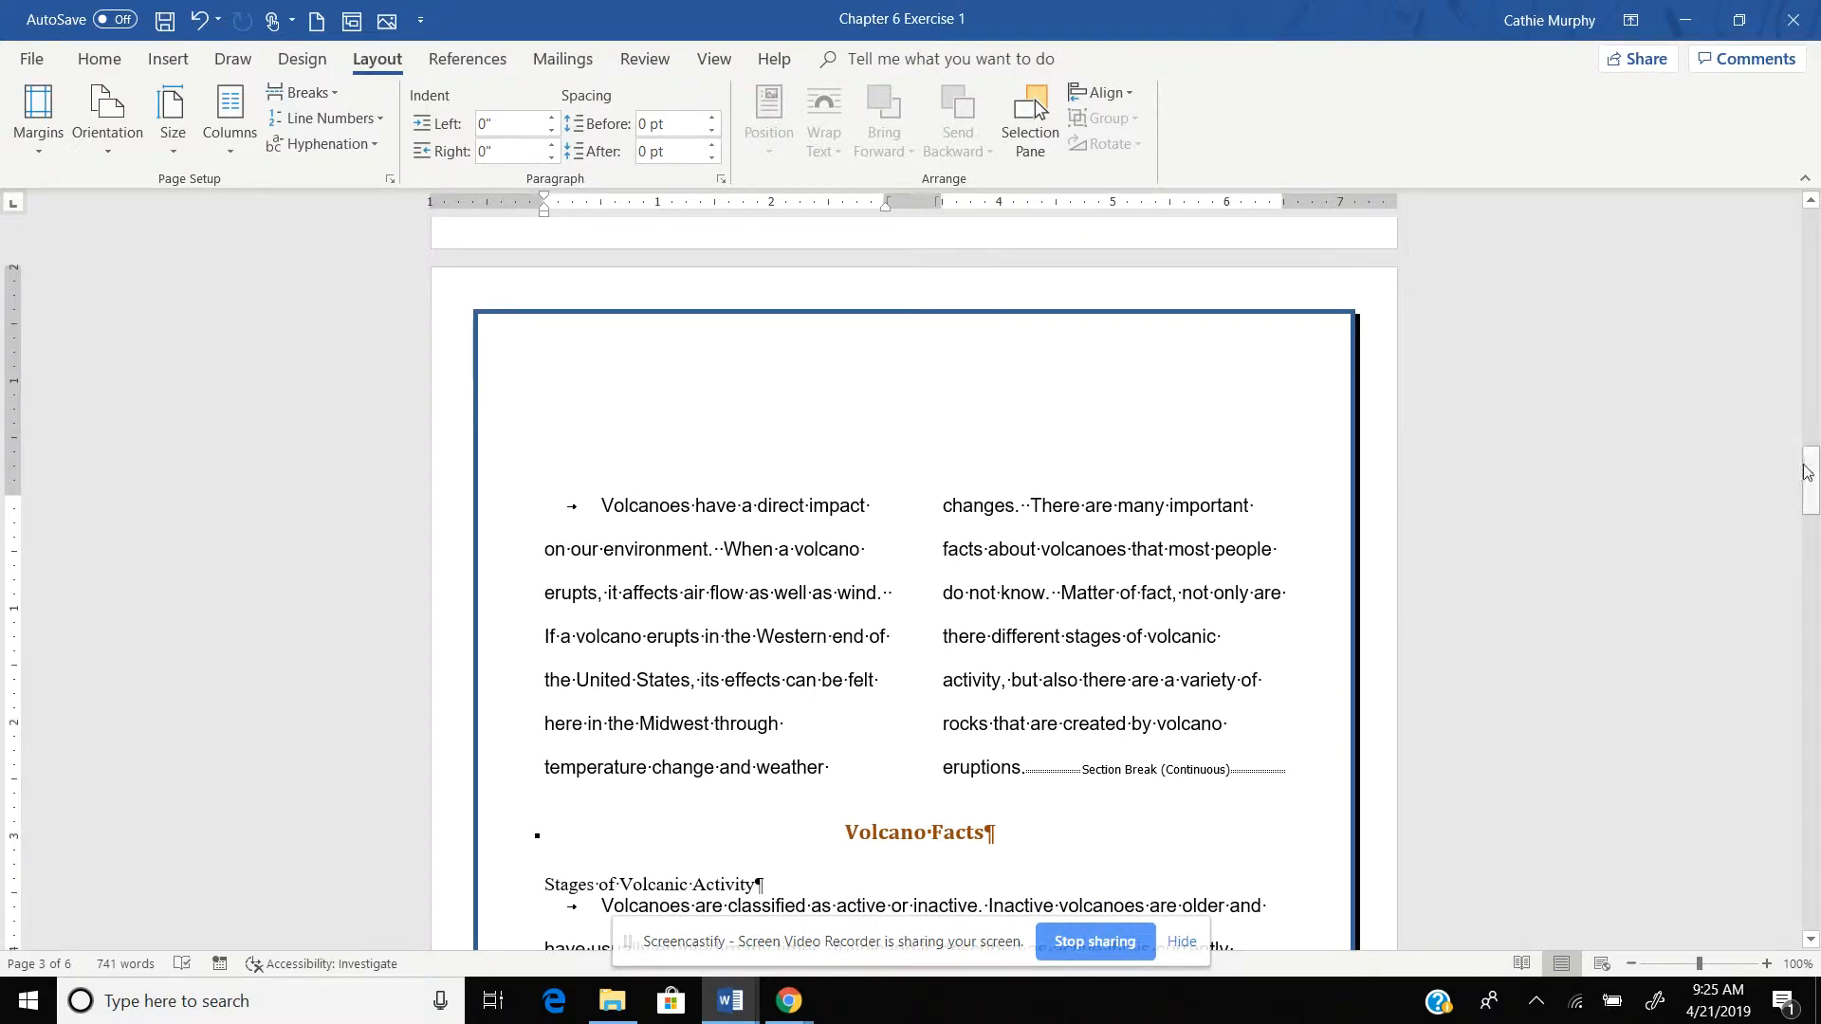
pyautogui.moveTo(1814, 477)
pyautogui.mouseDown()
pyautogui.moveTo(1814, 365)
pyautogui.moveTo(1814, 505)
pyautogui.mouseUp()
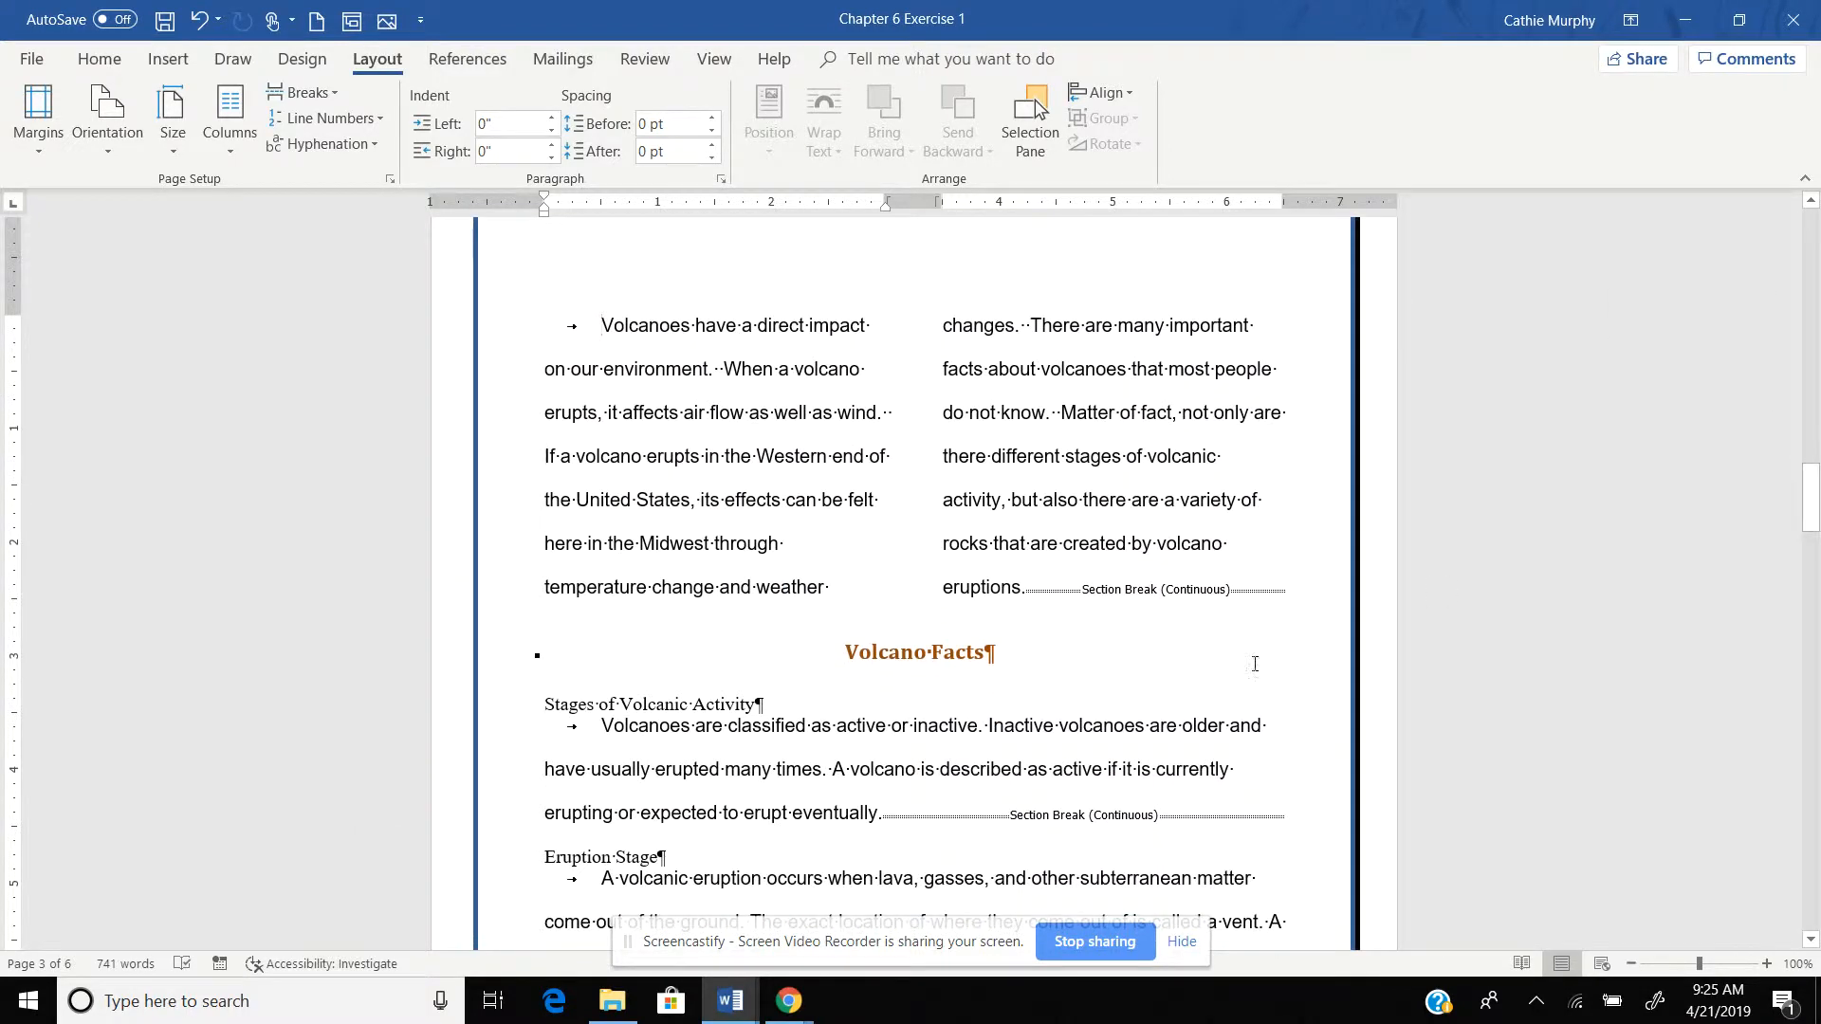
pyautogui.click(881, 654)
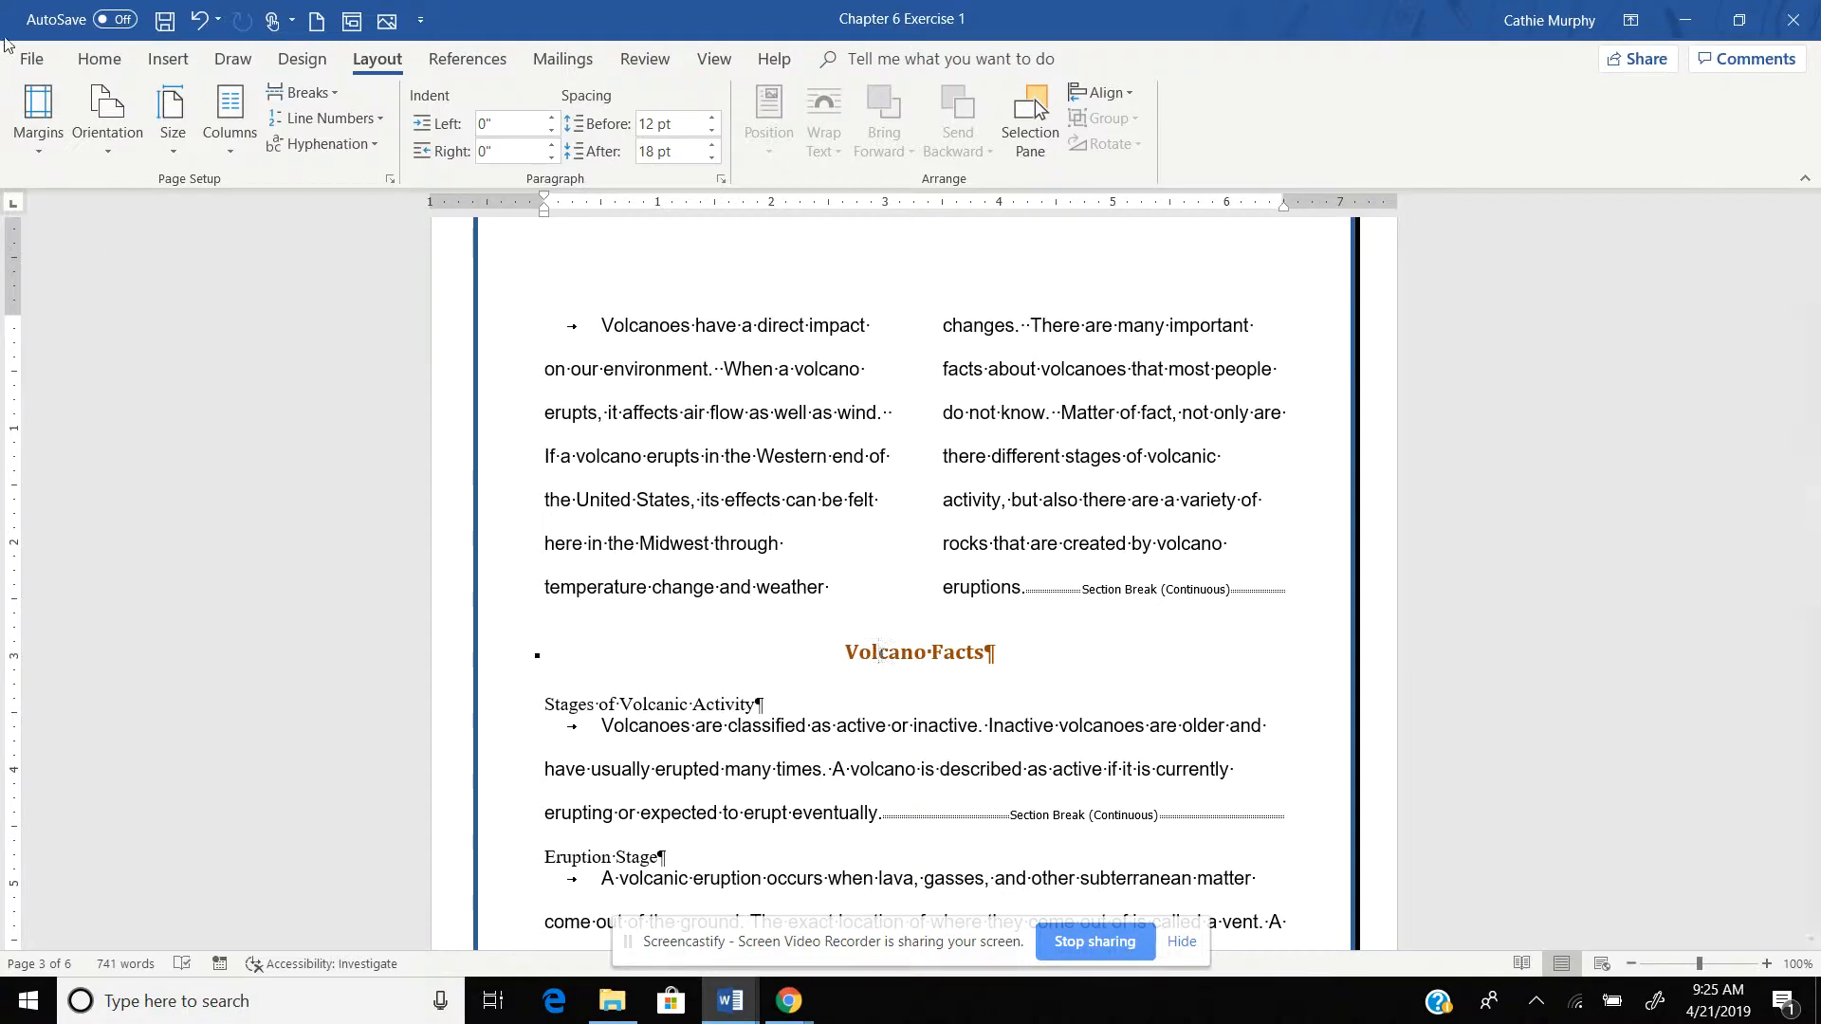
# Examine the main headings and unformatted side headings from Volcano Facts through Types of Lava Rocks to identify their heading levels.
pyautogui.click(107, 68)
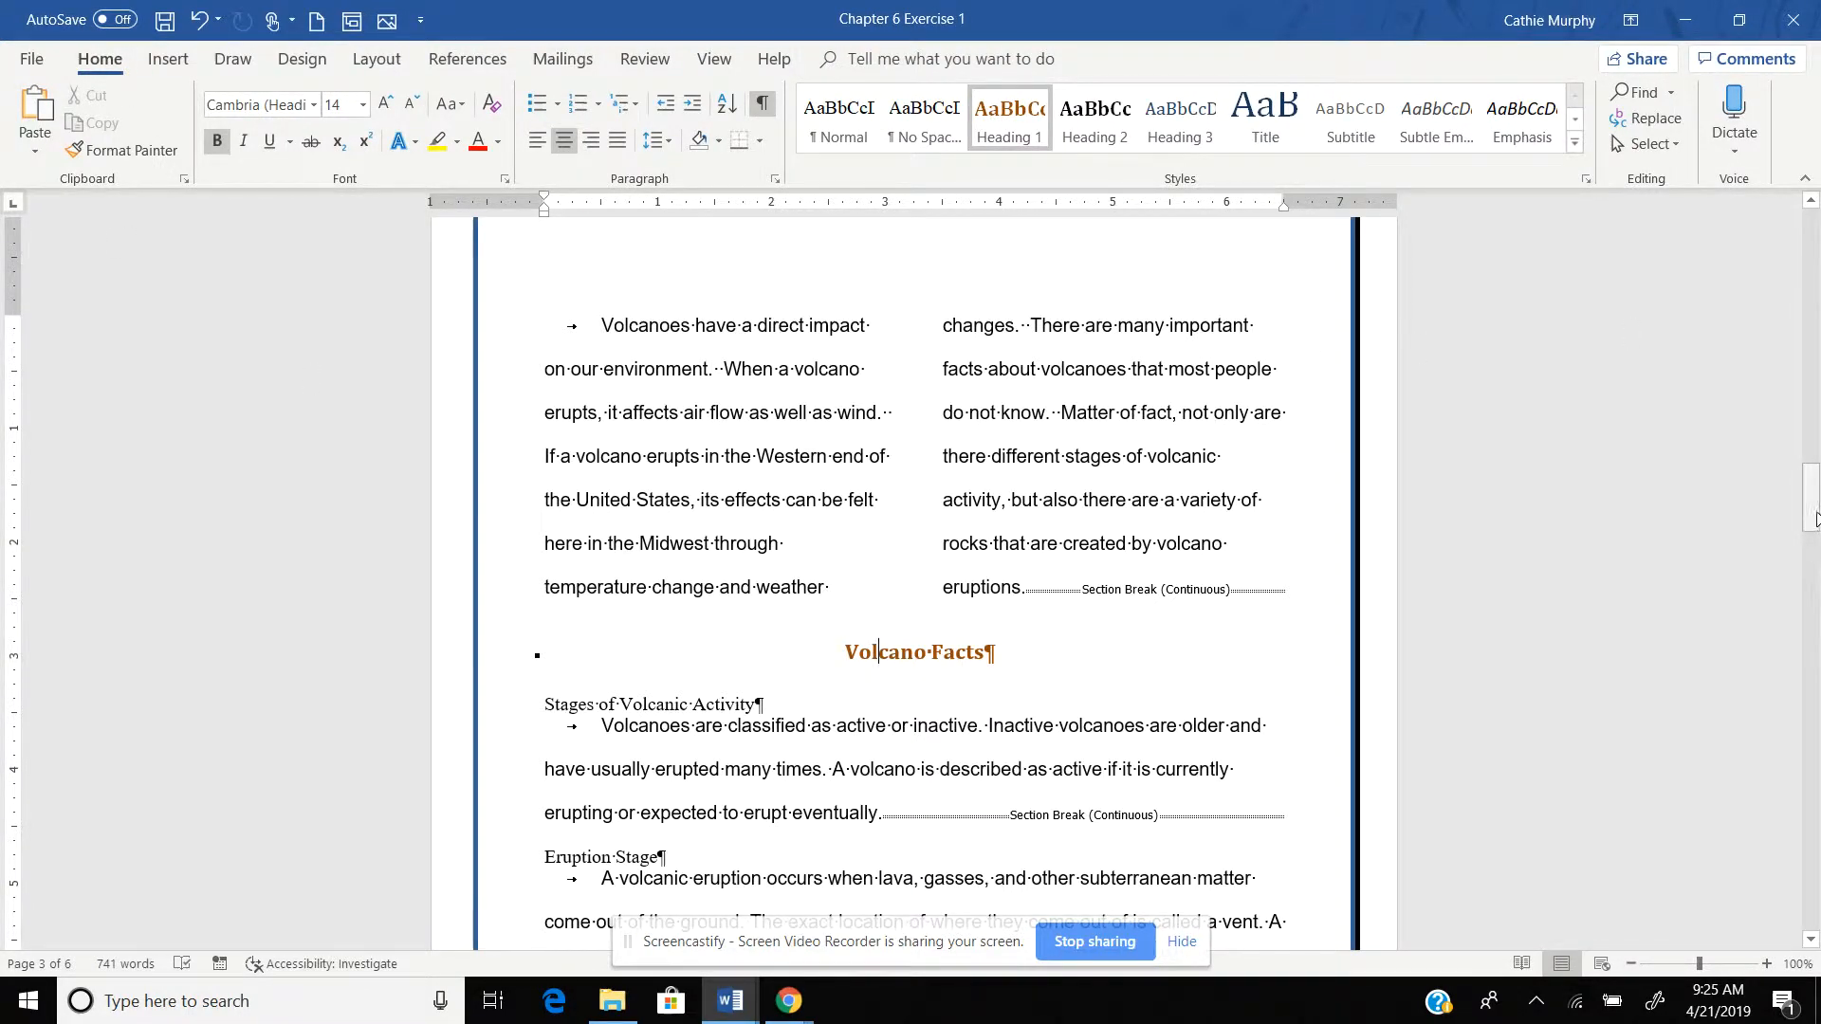
pyautogui.moveTo(1814, 517); pyautogui.dragTo(1814, 763)
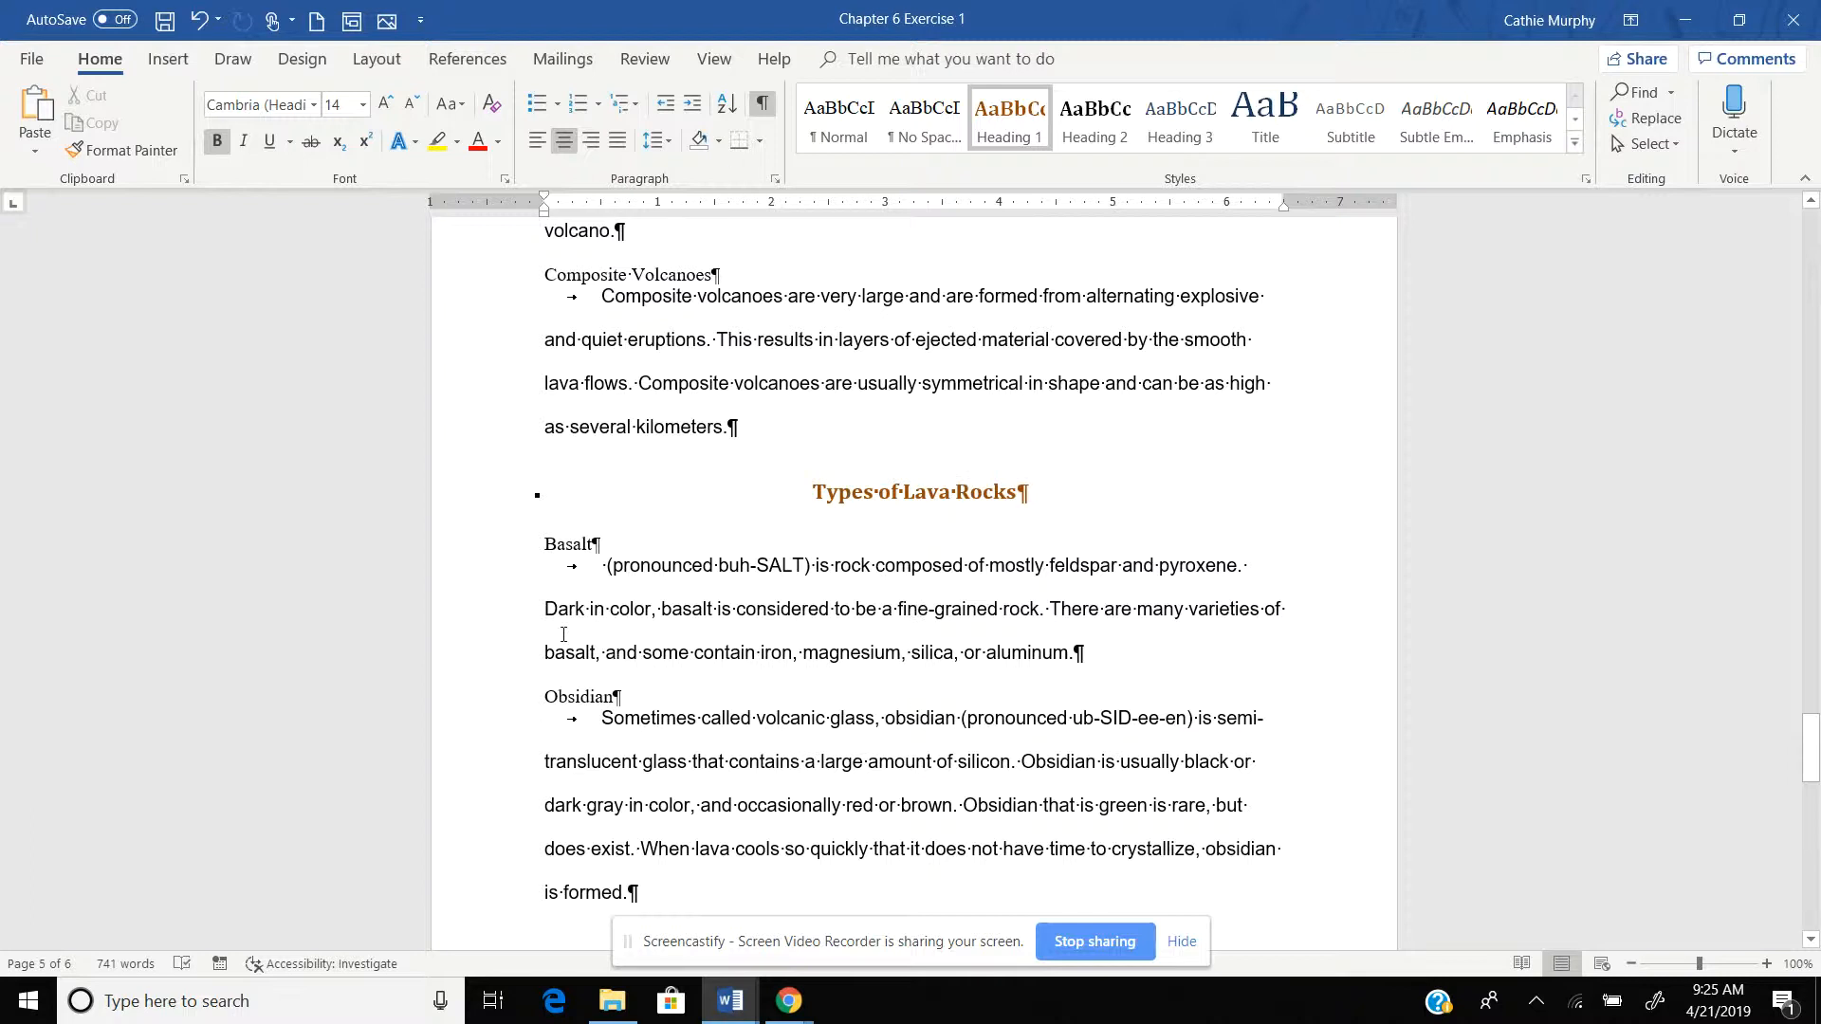
pyautogui.click(756, 608)
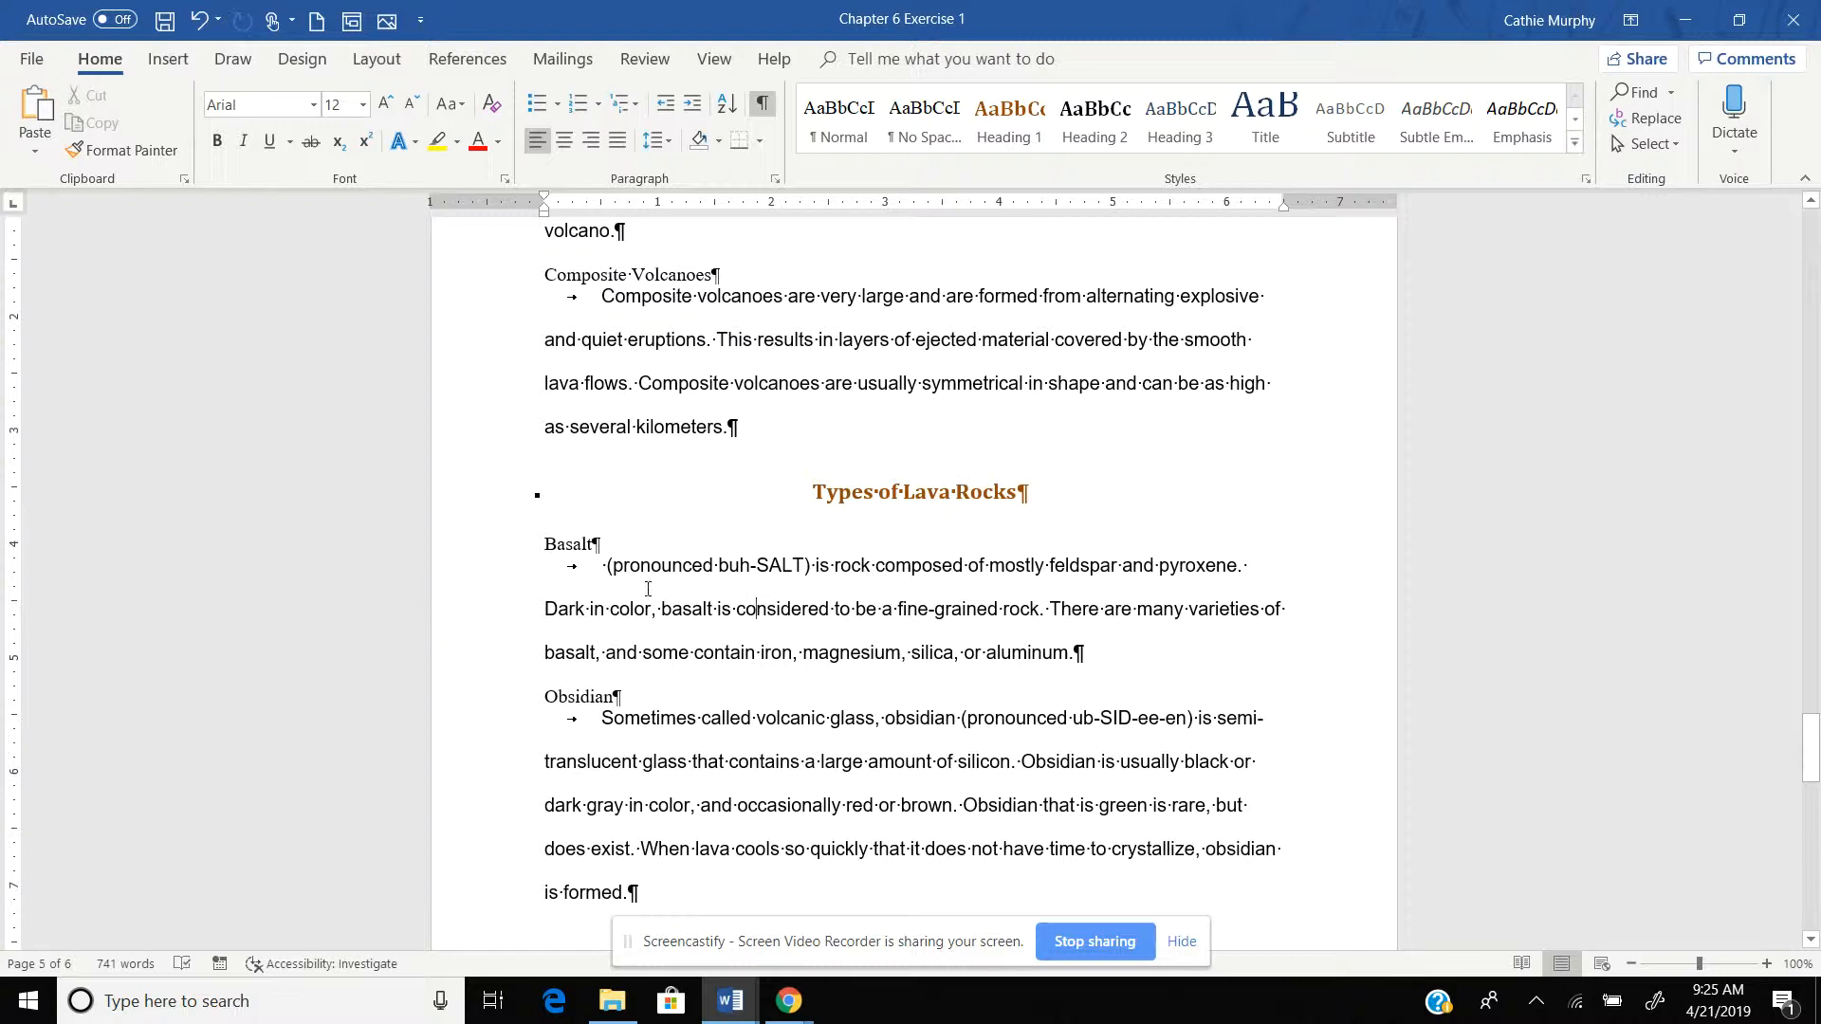
pyautogui.click(572, 543)
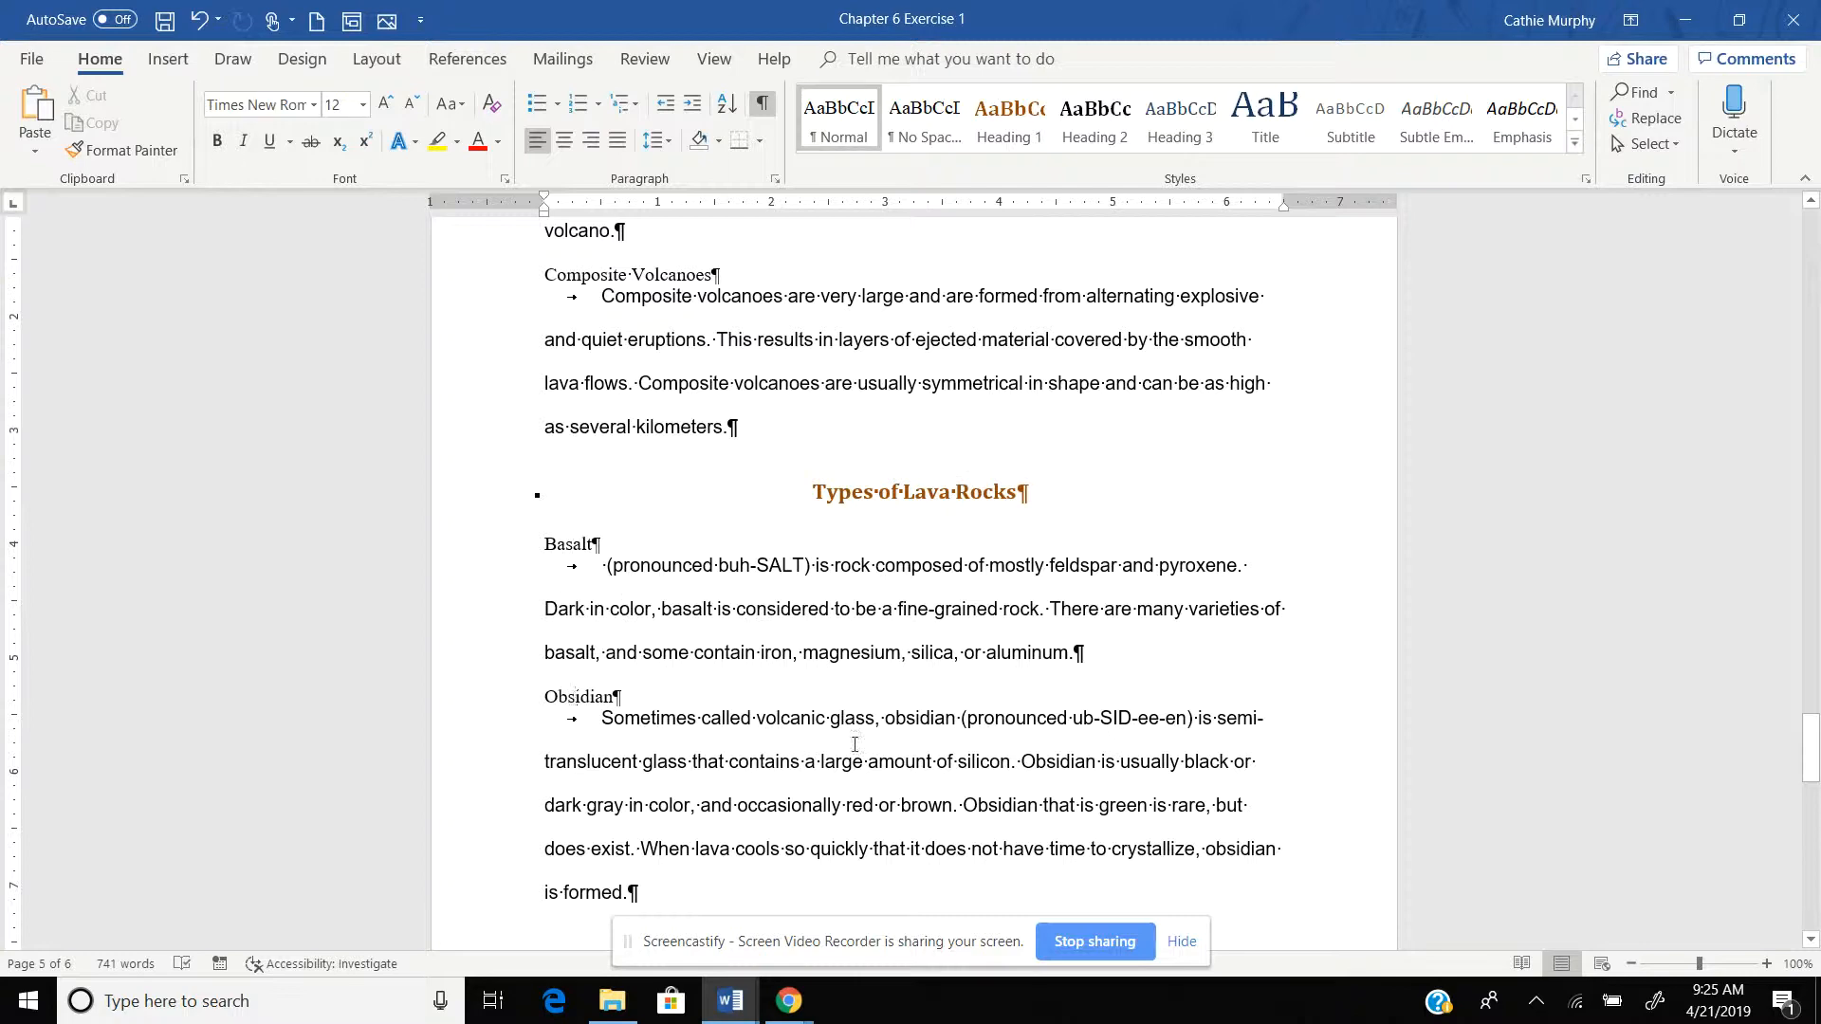
pyautogui.moveTo(1813, 770); pyautogui.dragTo(1813, 553)
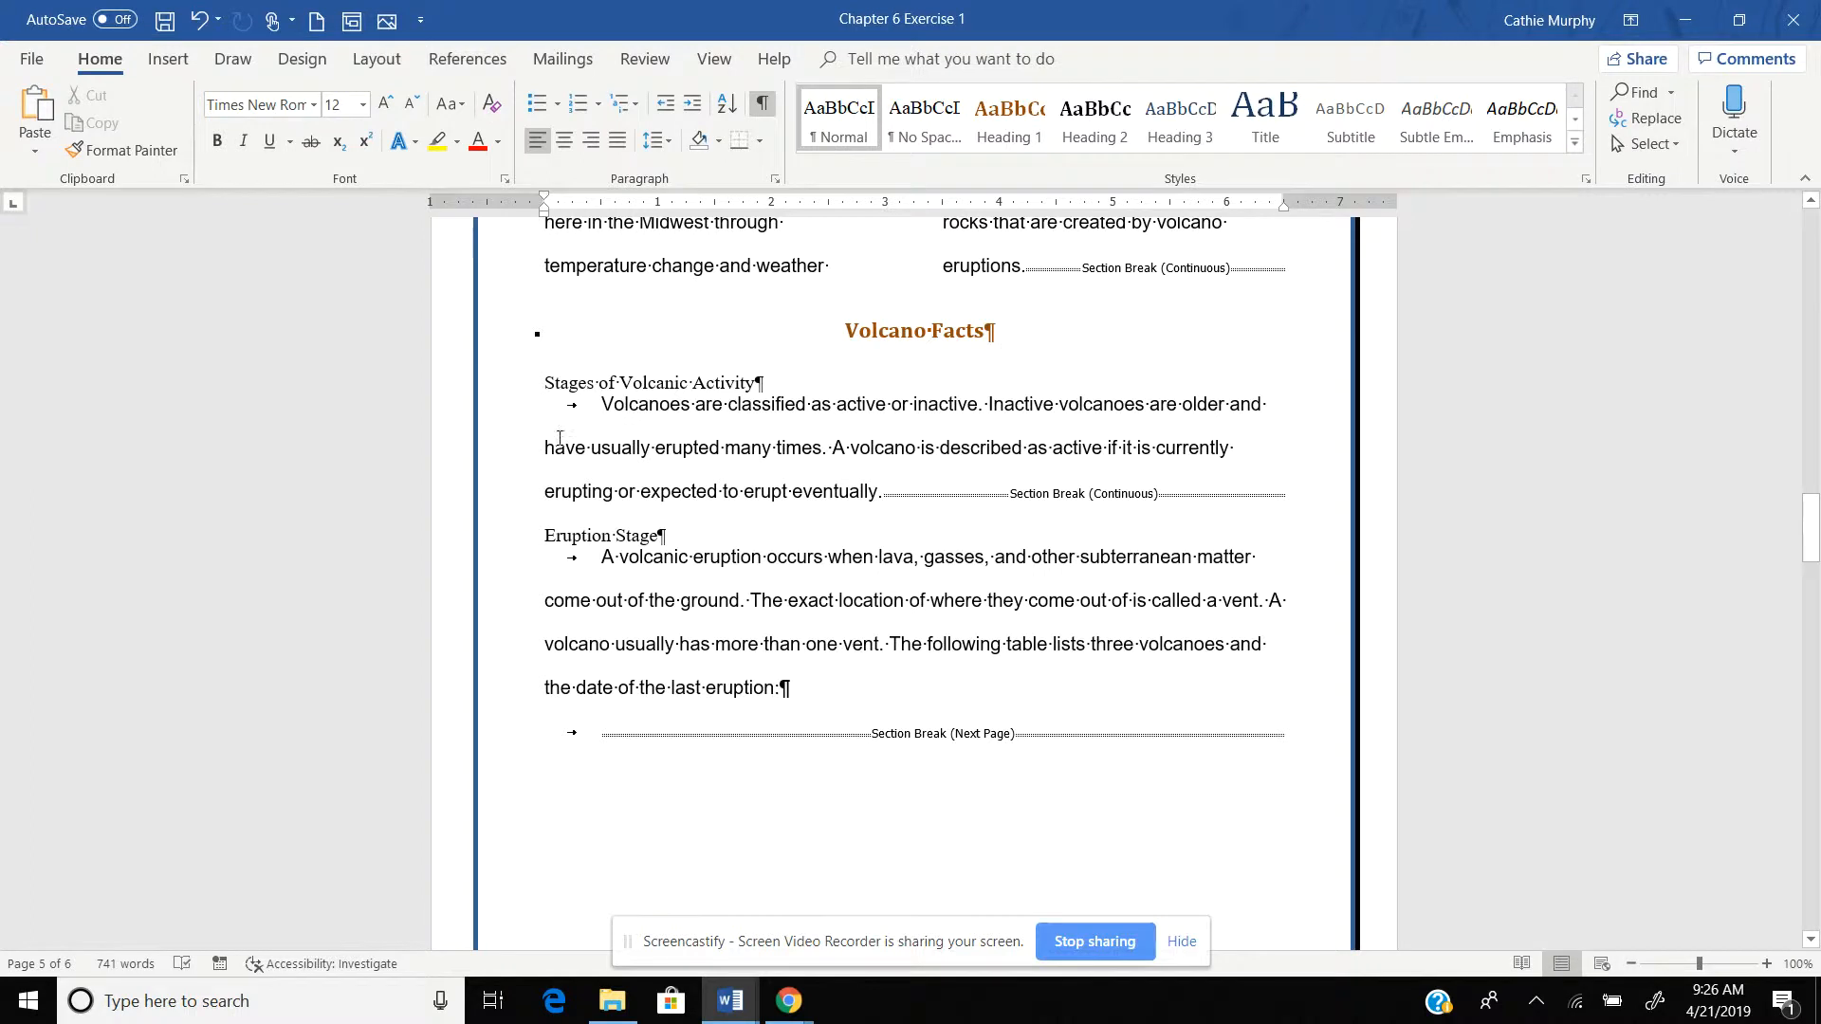
pyautogui.moveTo(586, 382); pyautogui.dragTo(759, 382)
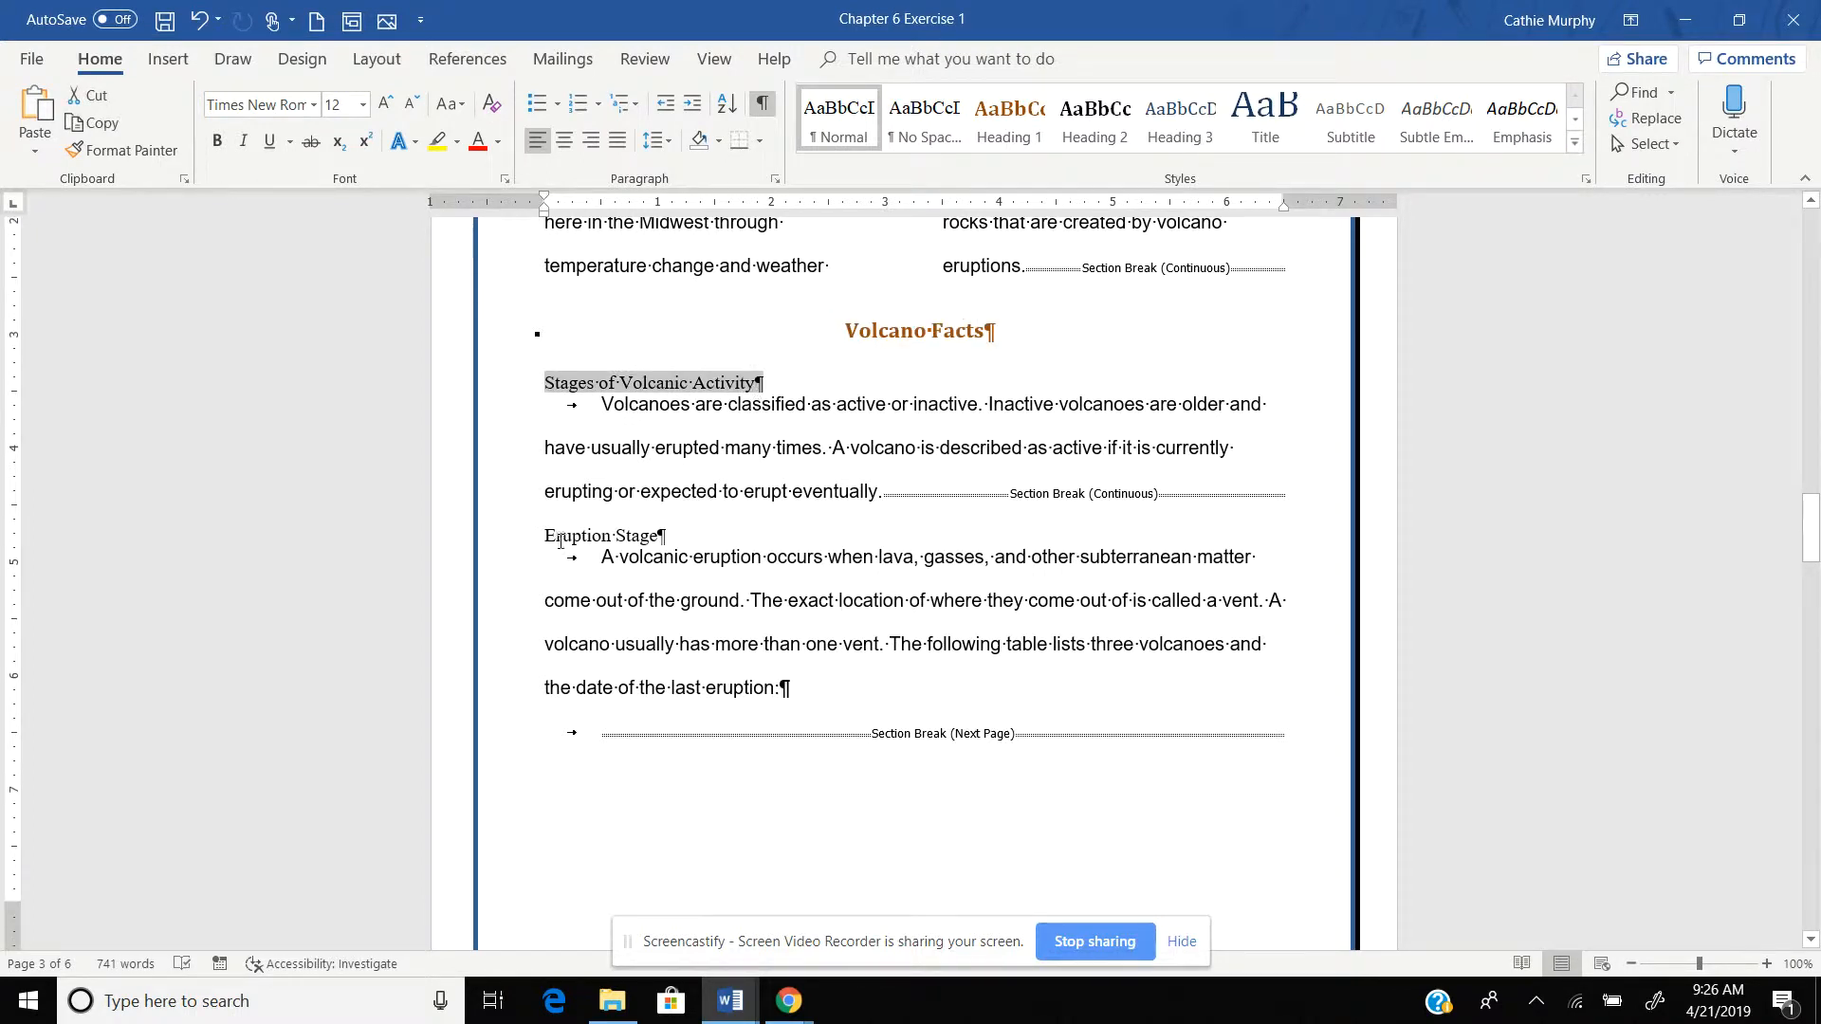
pyautogui.click(559, 538)
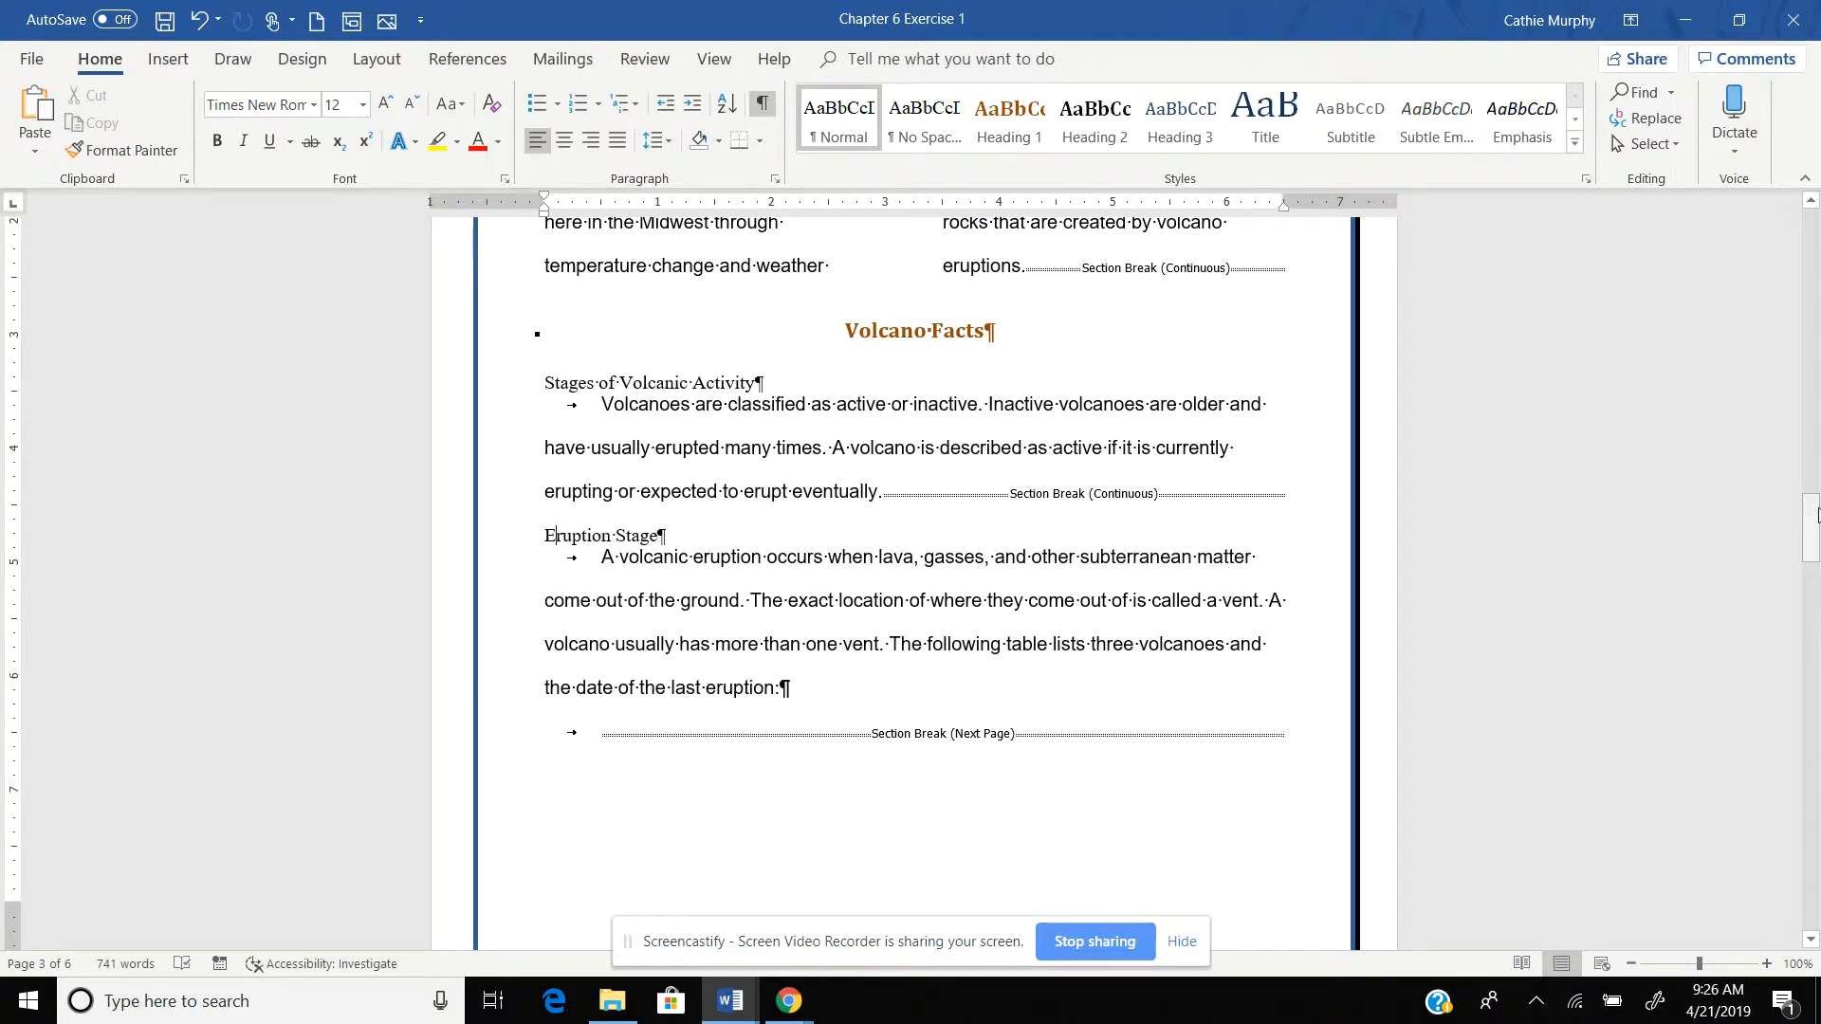
pyautogui.moveTo(1811, 518); pyautogui.dragTo(1812, 618)
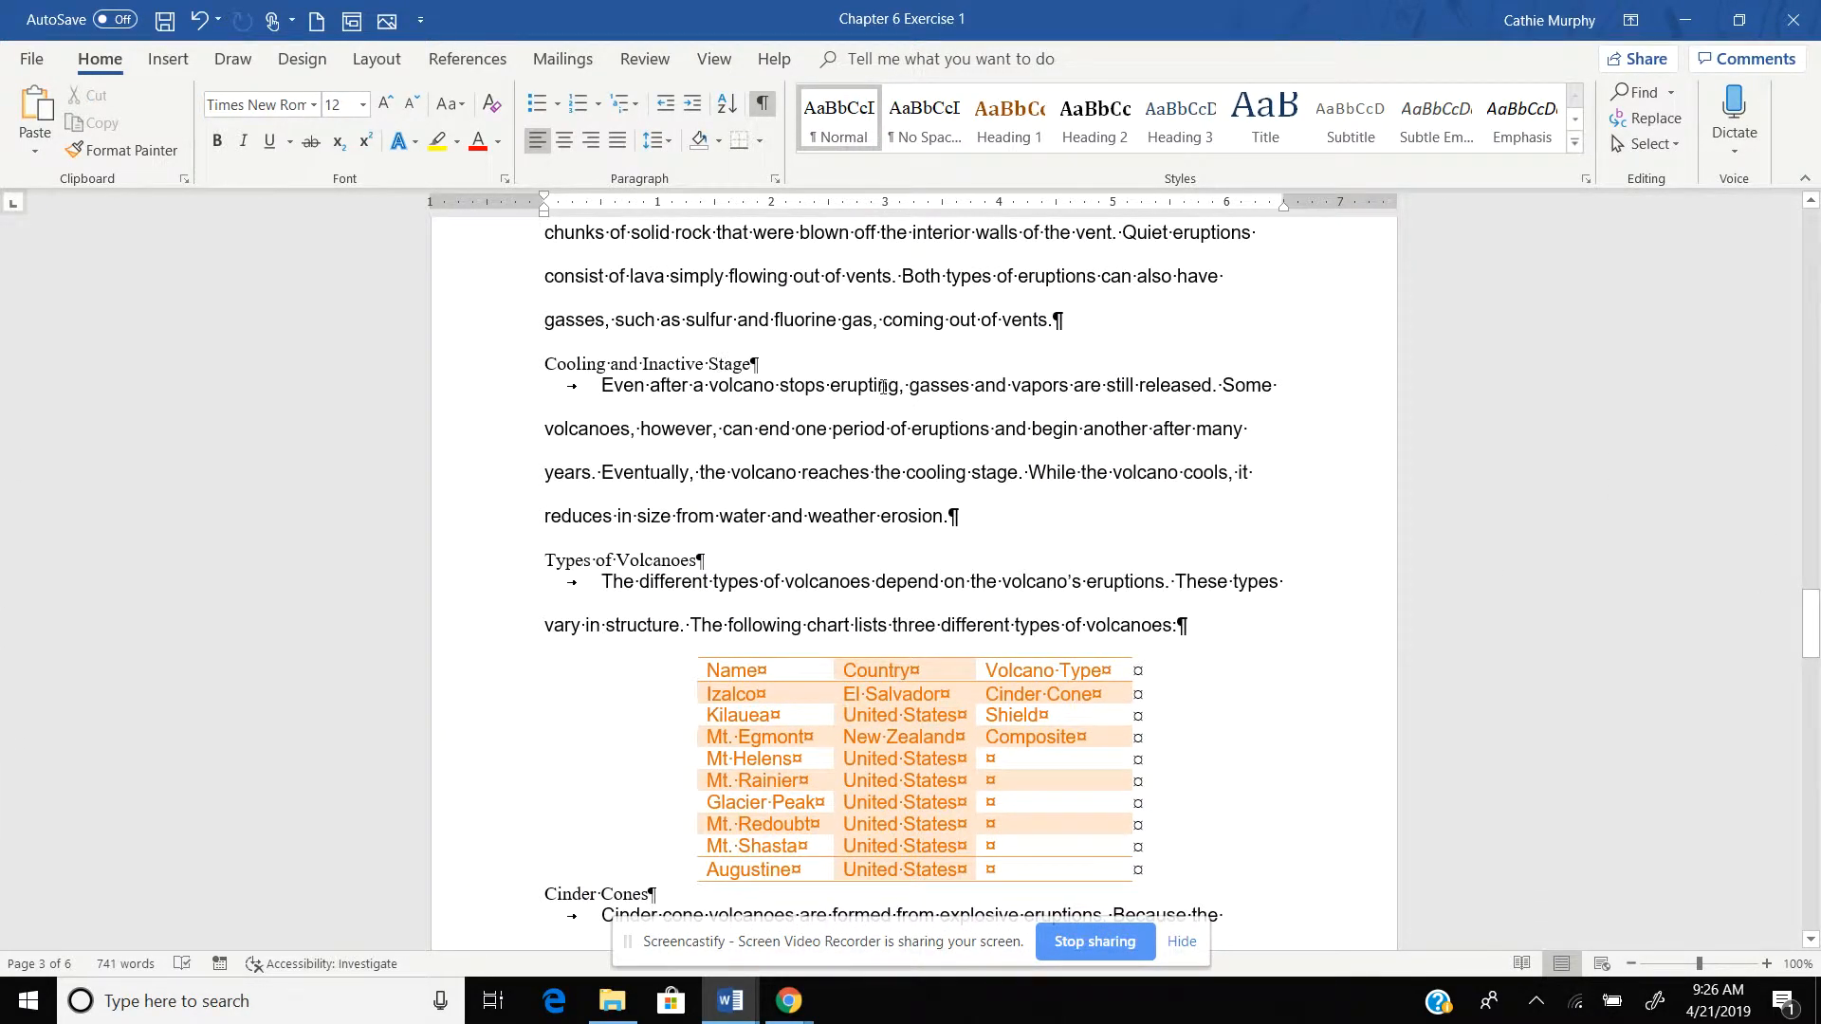
pyautogui.moveTo(1817, 645); pyautogui.dragTo(1817, 539)
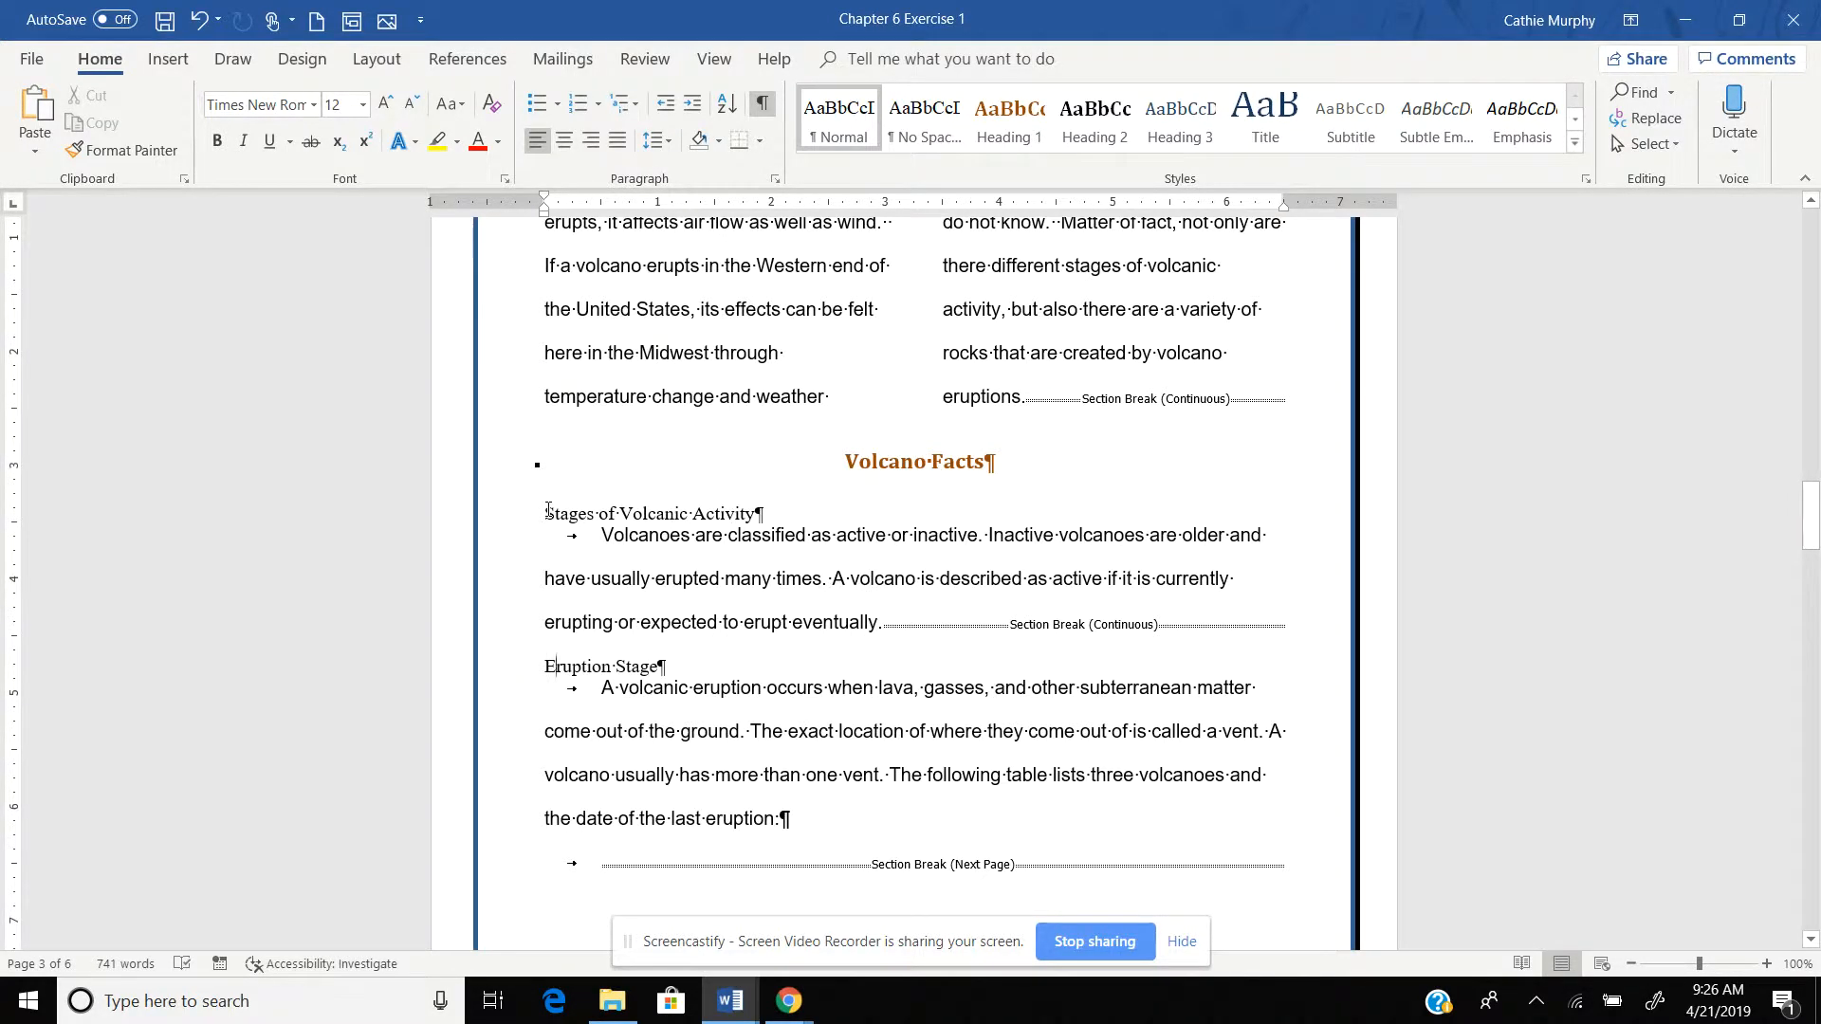
# Apply Heading 2 to the "Stages of Volcanic Activity" side heading and modify the style's font color to the darker teal Accent 5.
pyautogui.moveTo(547, 511); pyautogui.dragTo(734, 517)
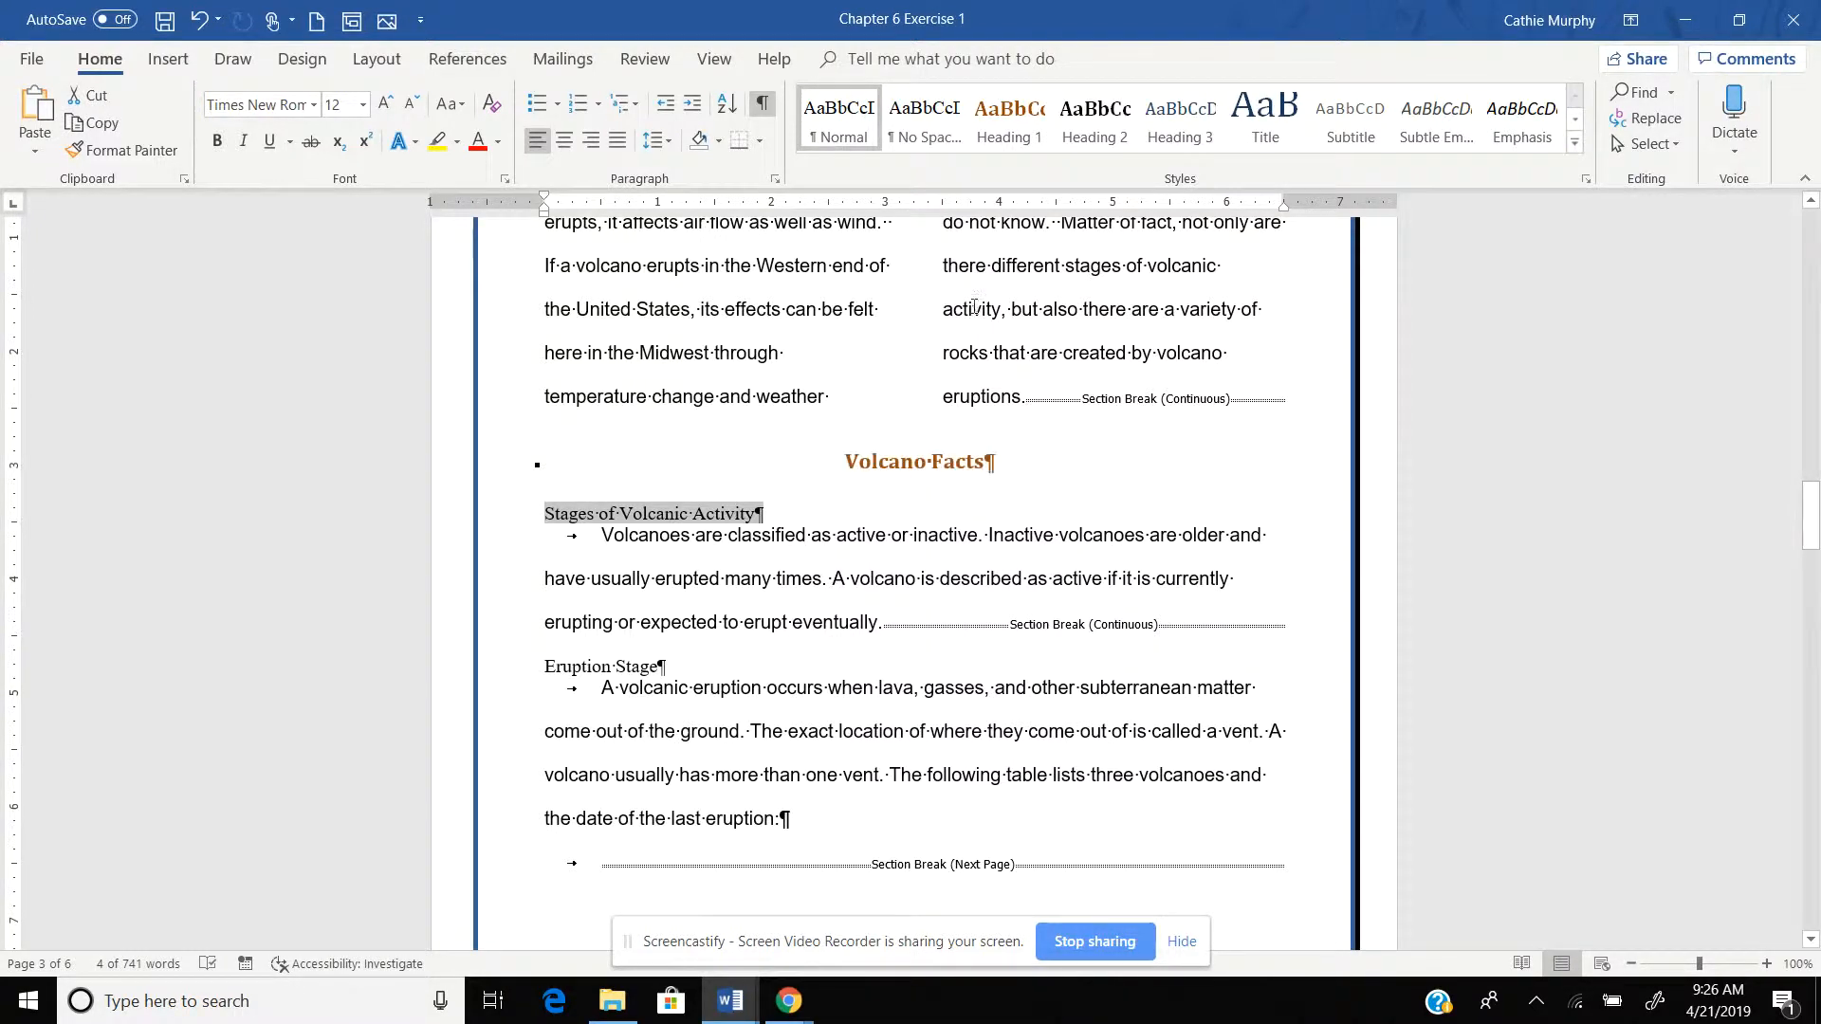
pyautogui.click(1081, 123)
pyautogui.rightClick(1082, 122)
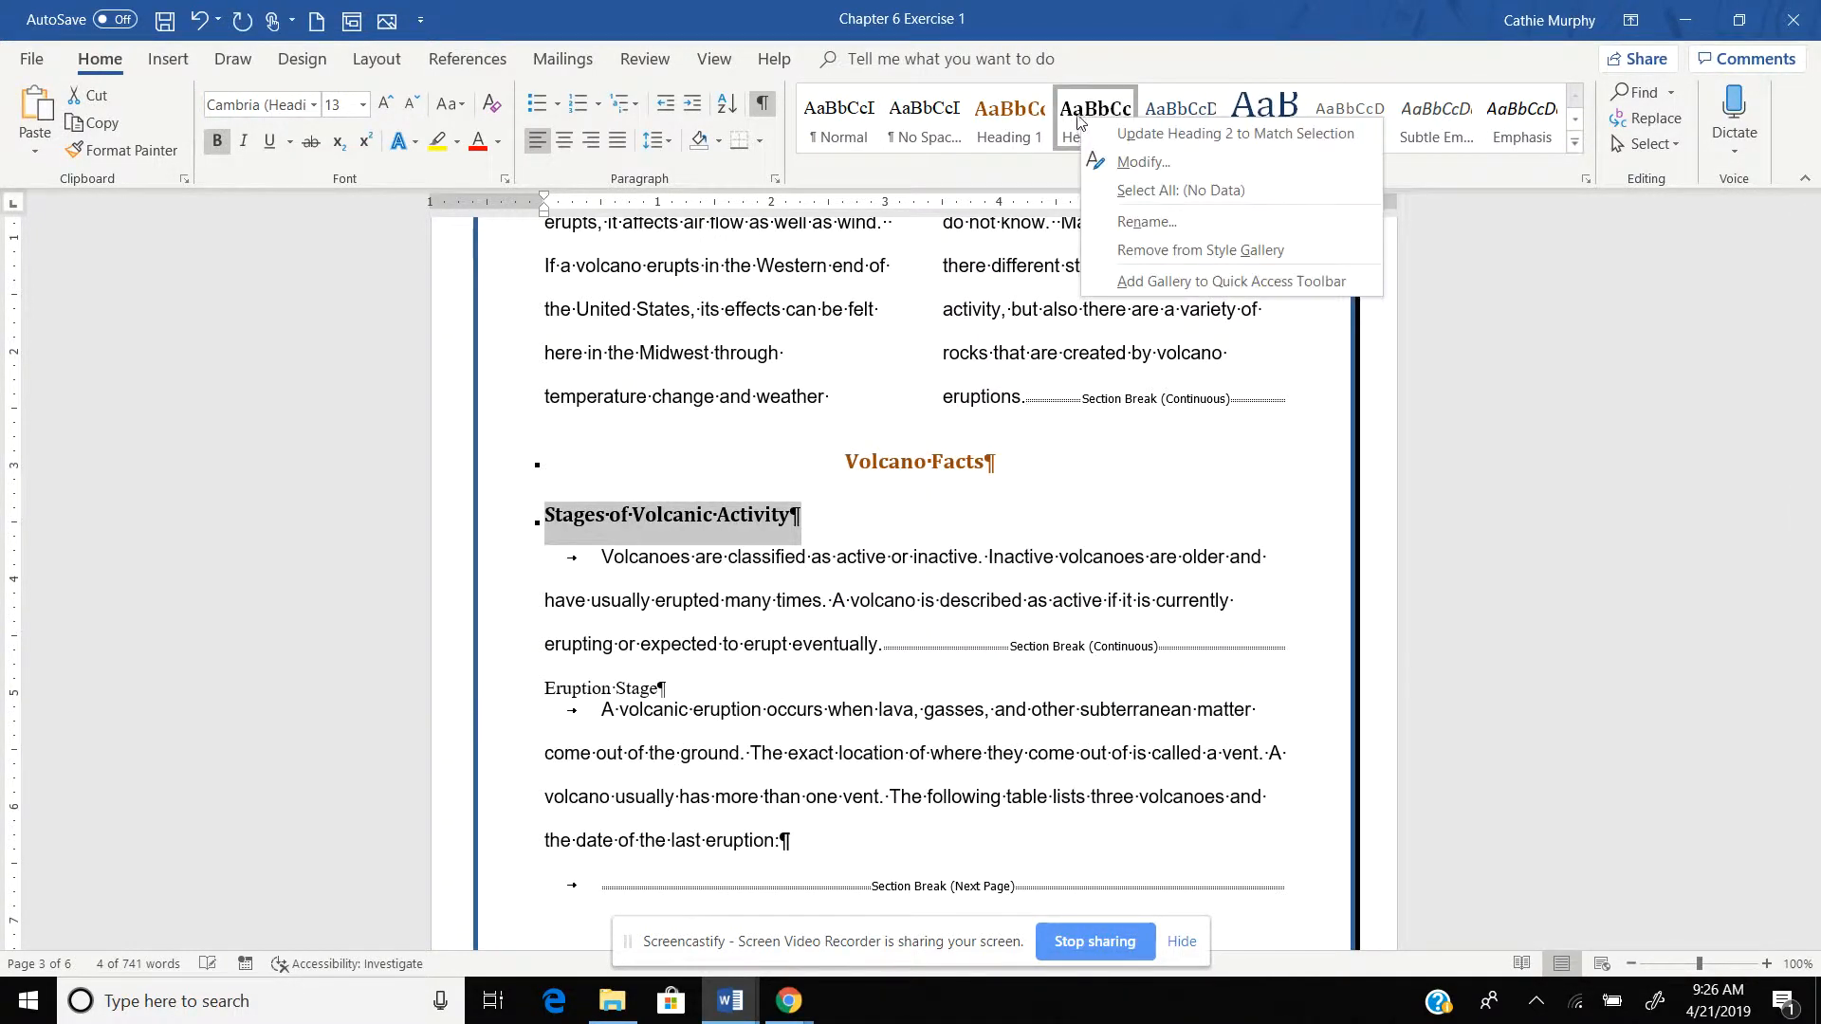
pyautogui.click(1141, 163)
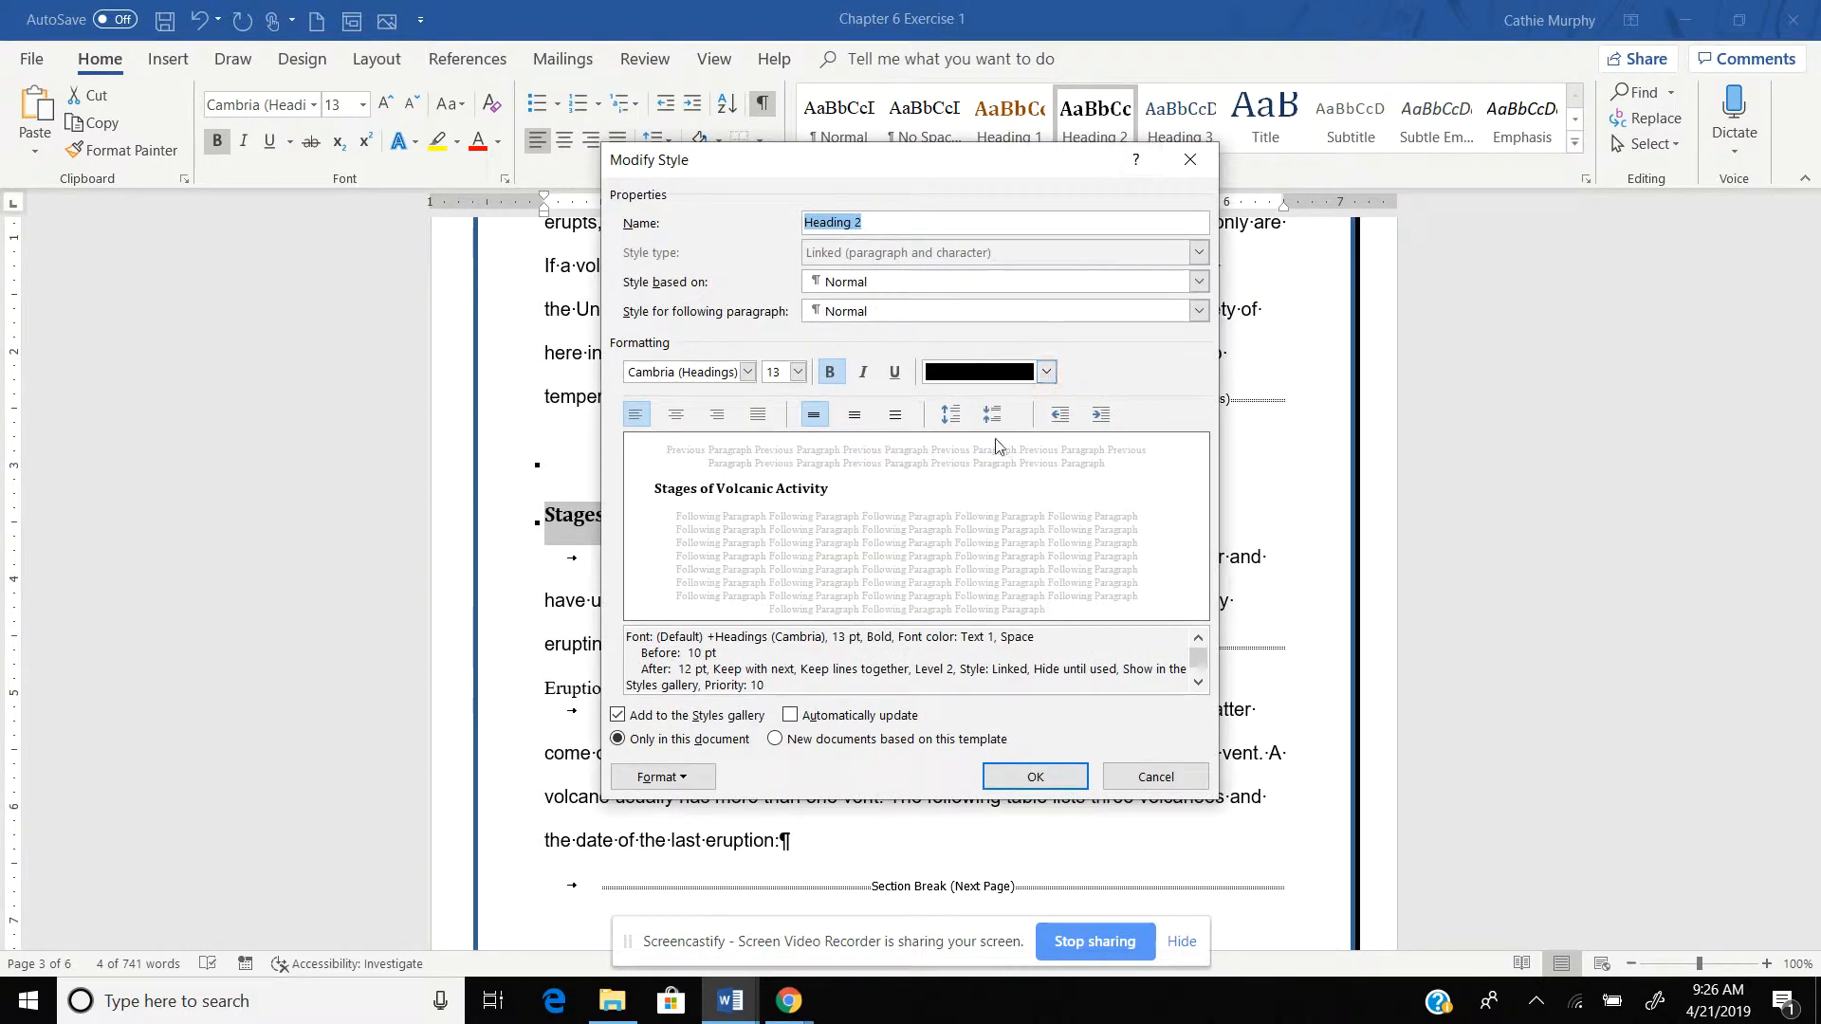
pyautogui.click(1047, 373)
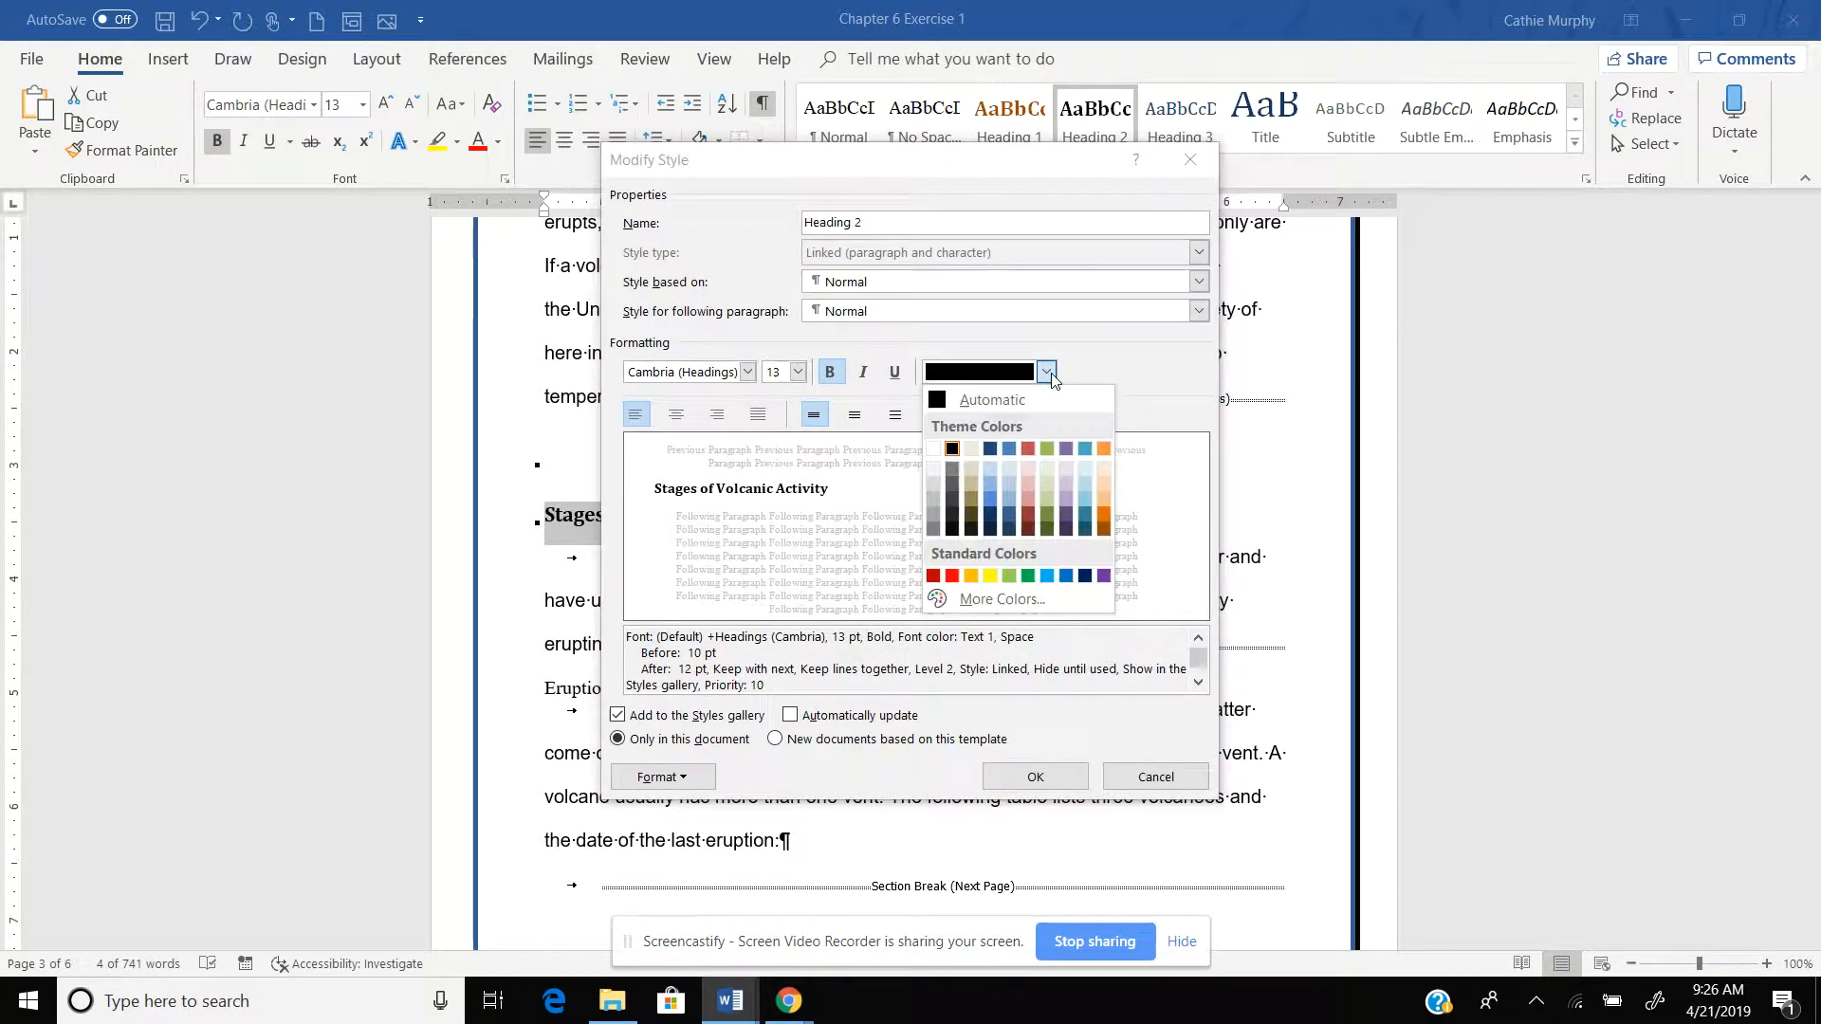
pyautogui.click(1084, 516)
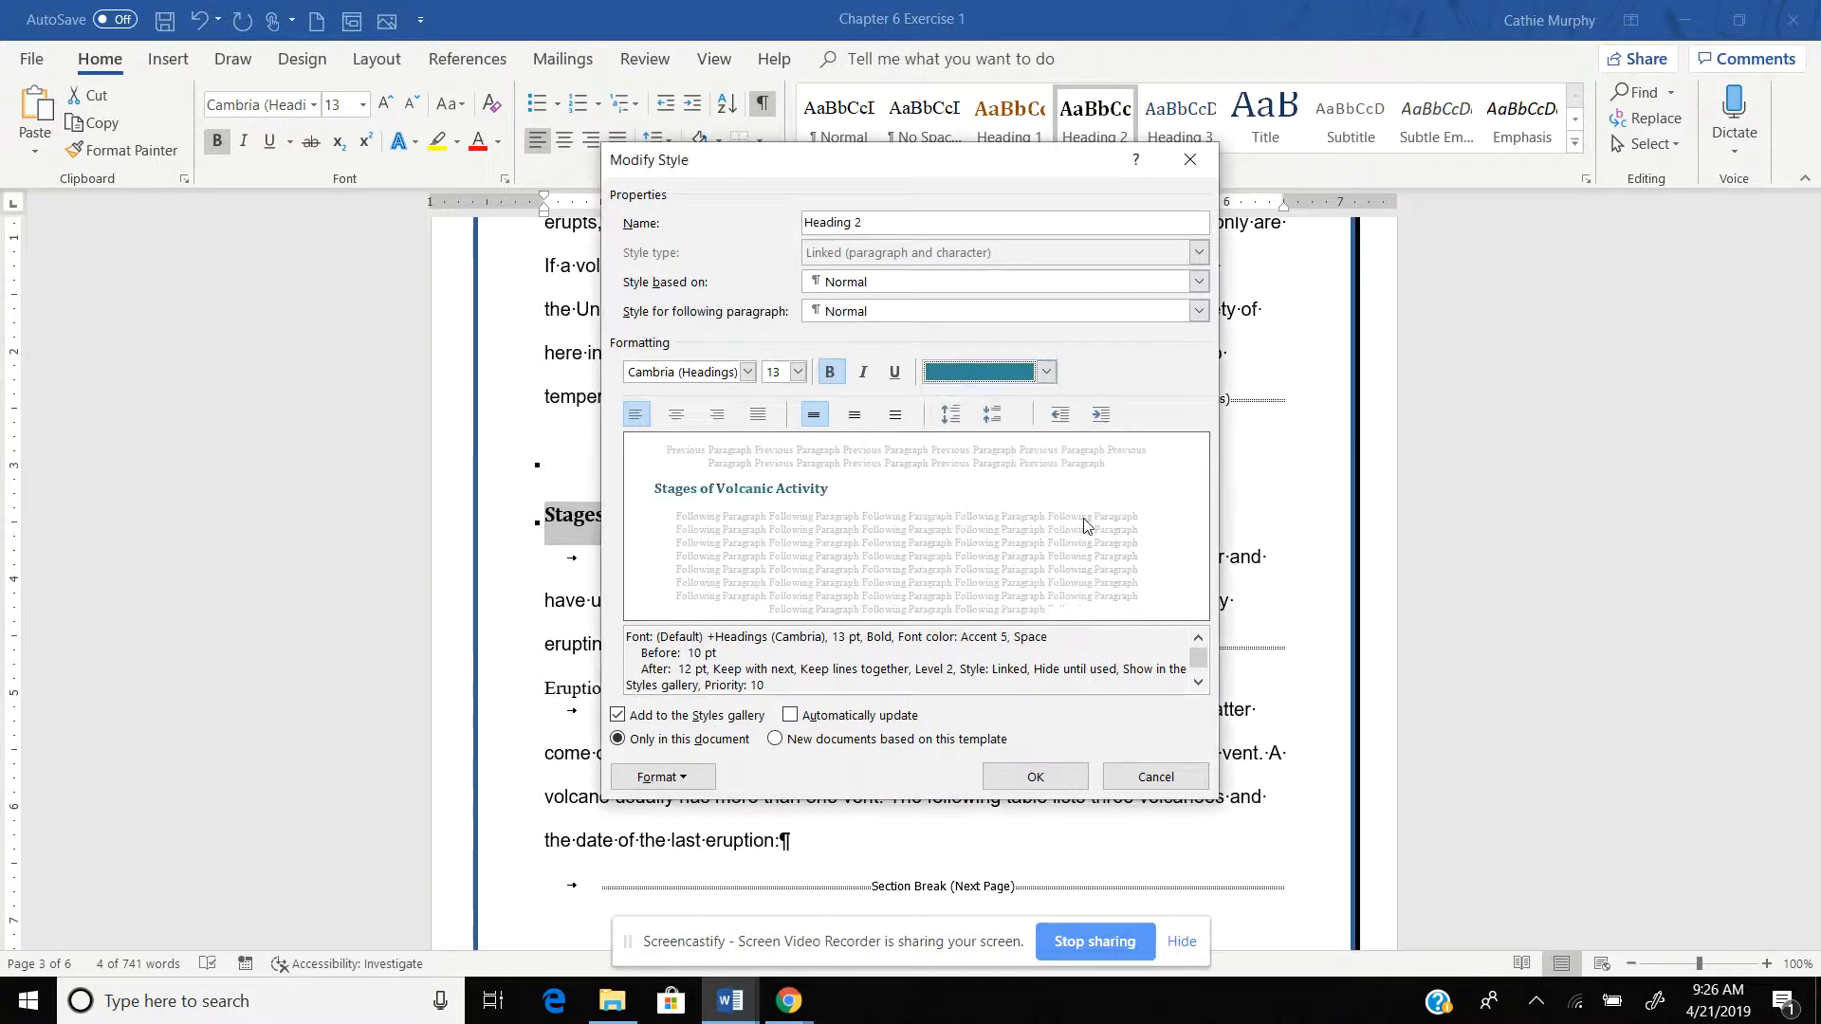
# Set the Heading 2 style's paragraph spacing before to 12 pt and save the style changes.
pyautogui.click(679, 779)
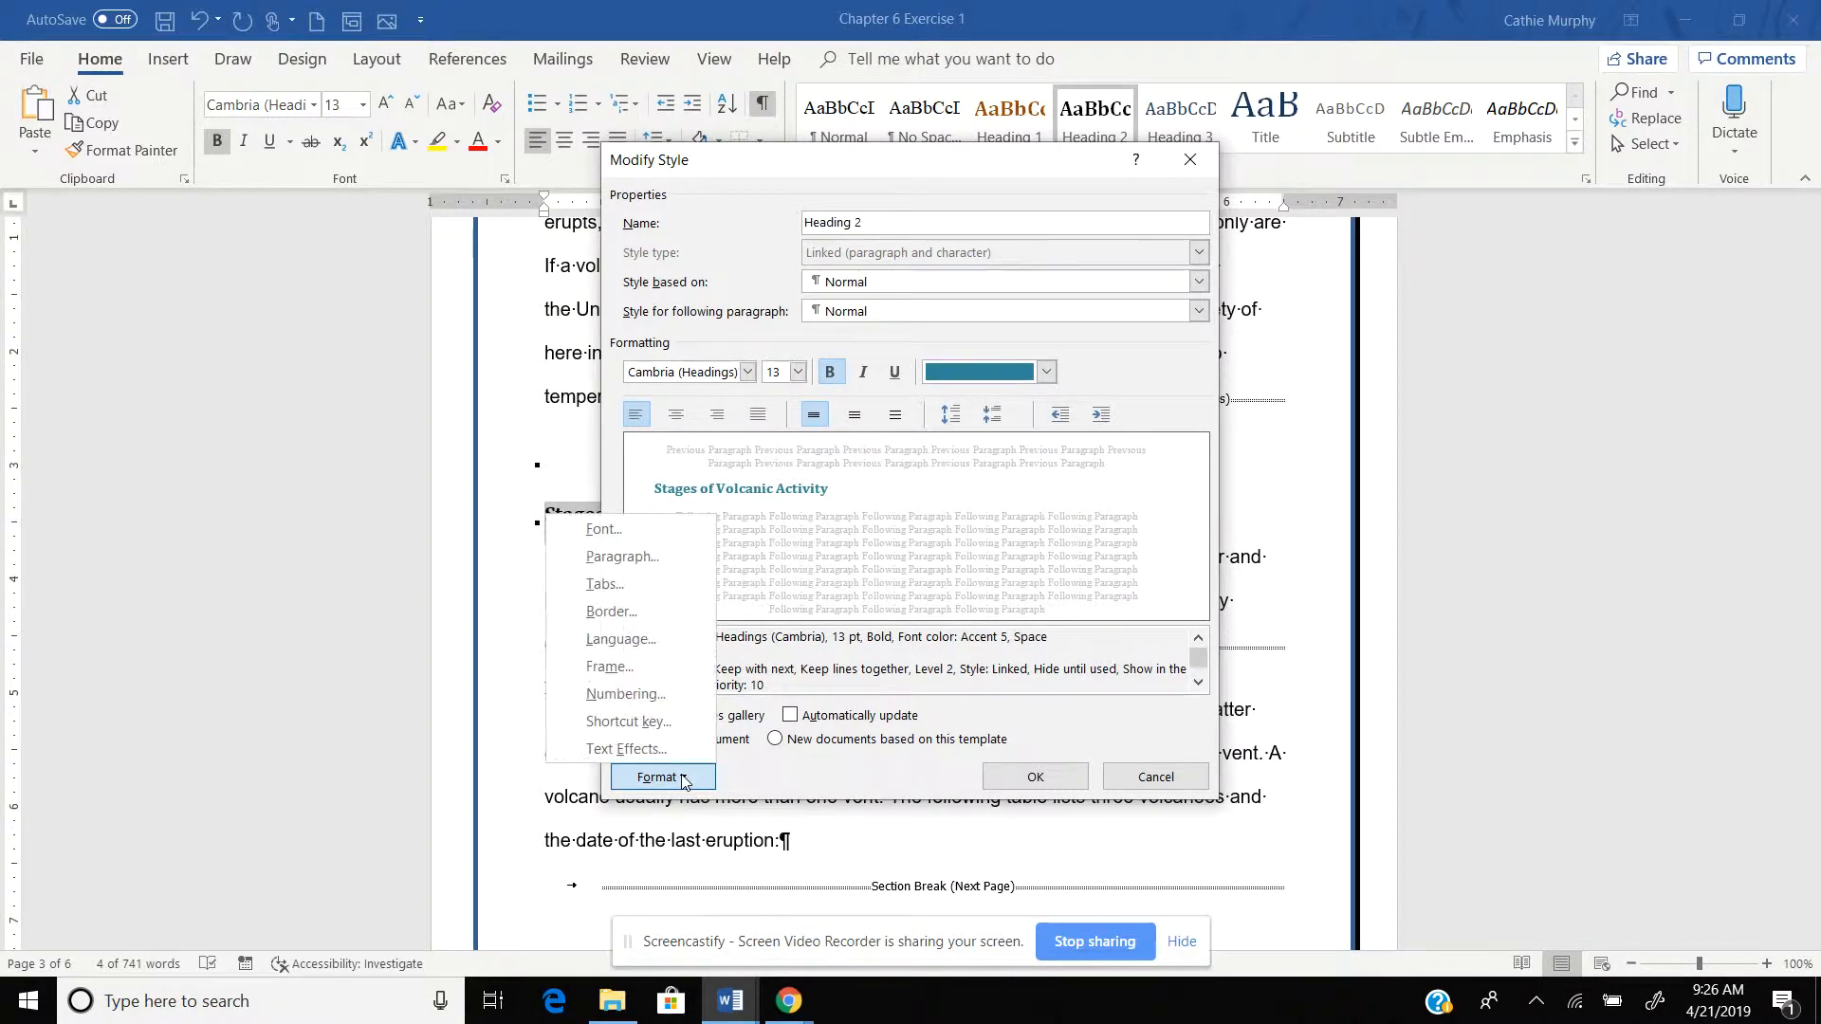
pyautogui.click(622, 558)
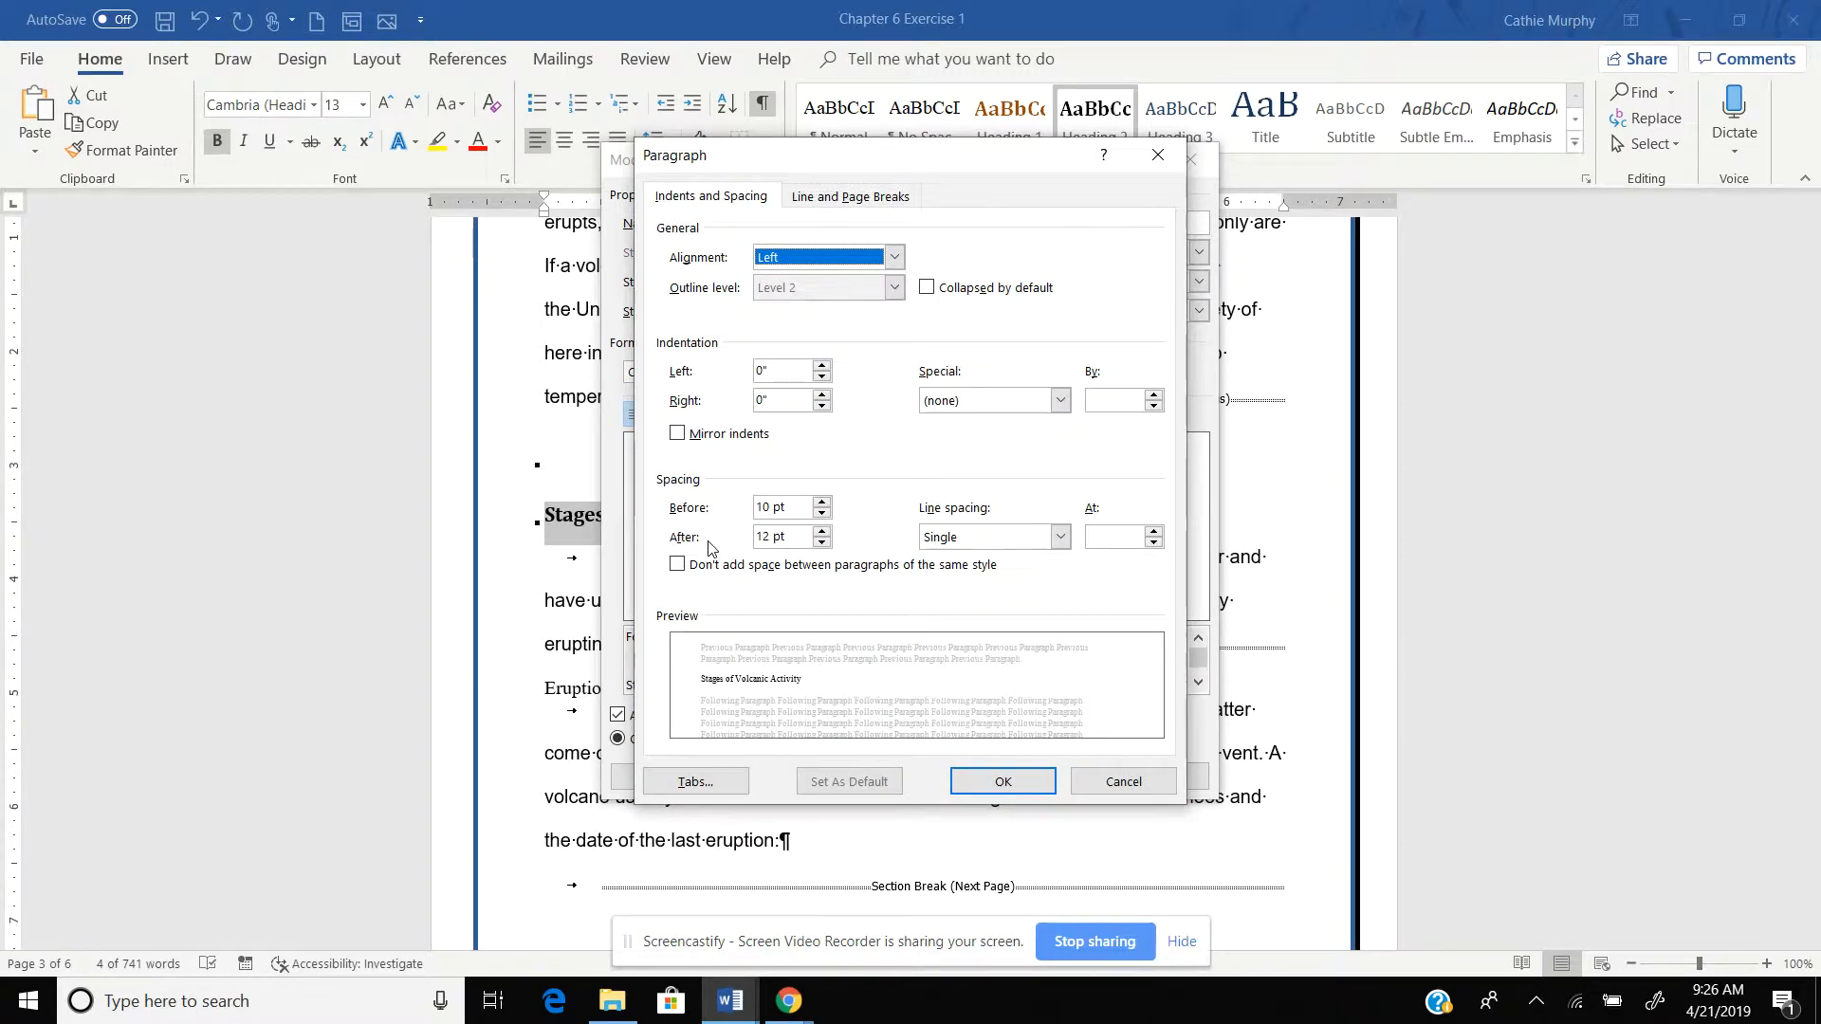
pyautogui.click(823, 501)
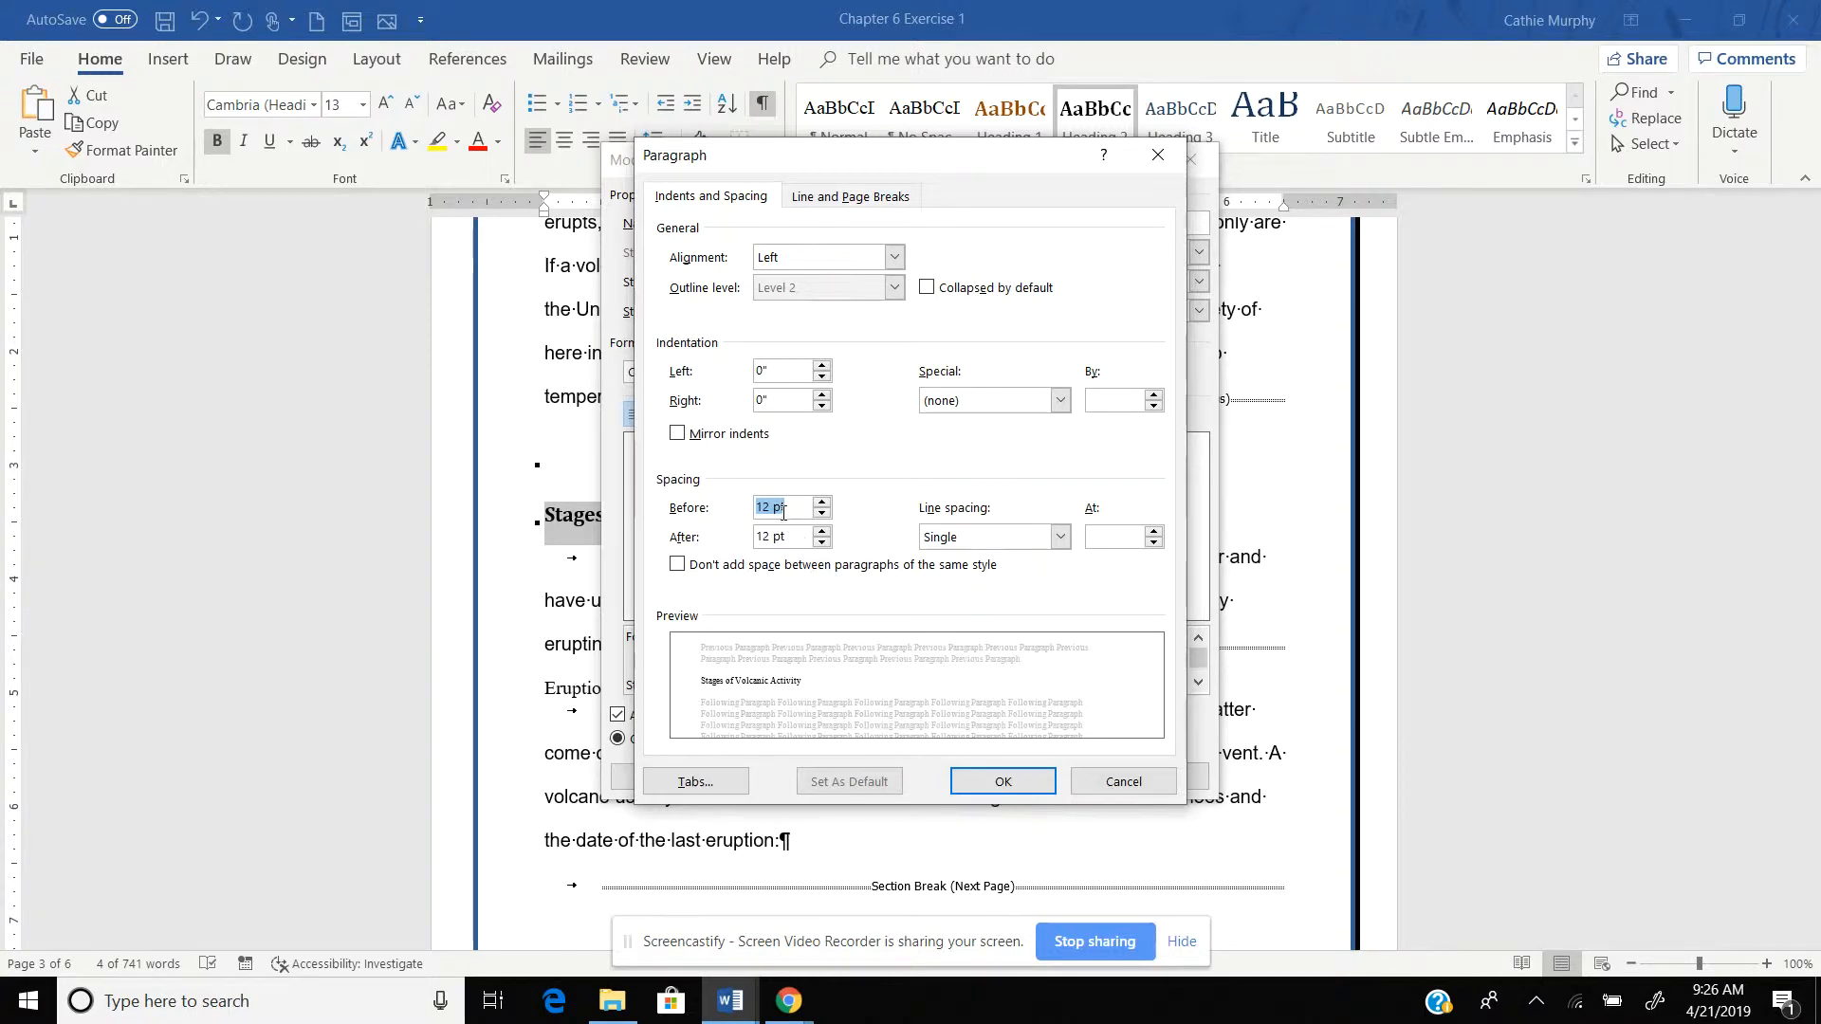
pyautogui.click(990, 790)
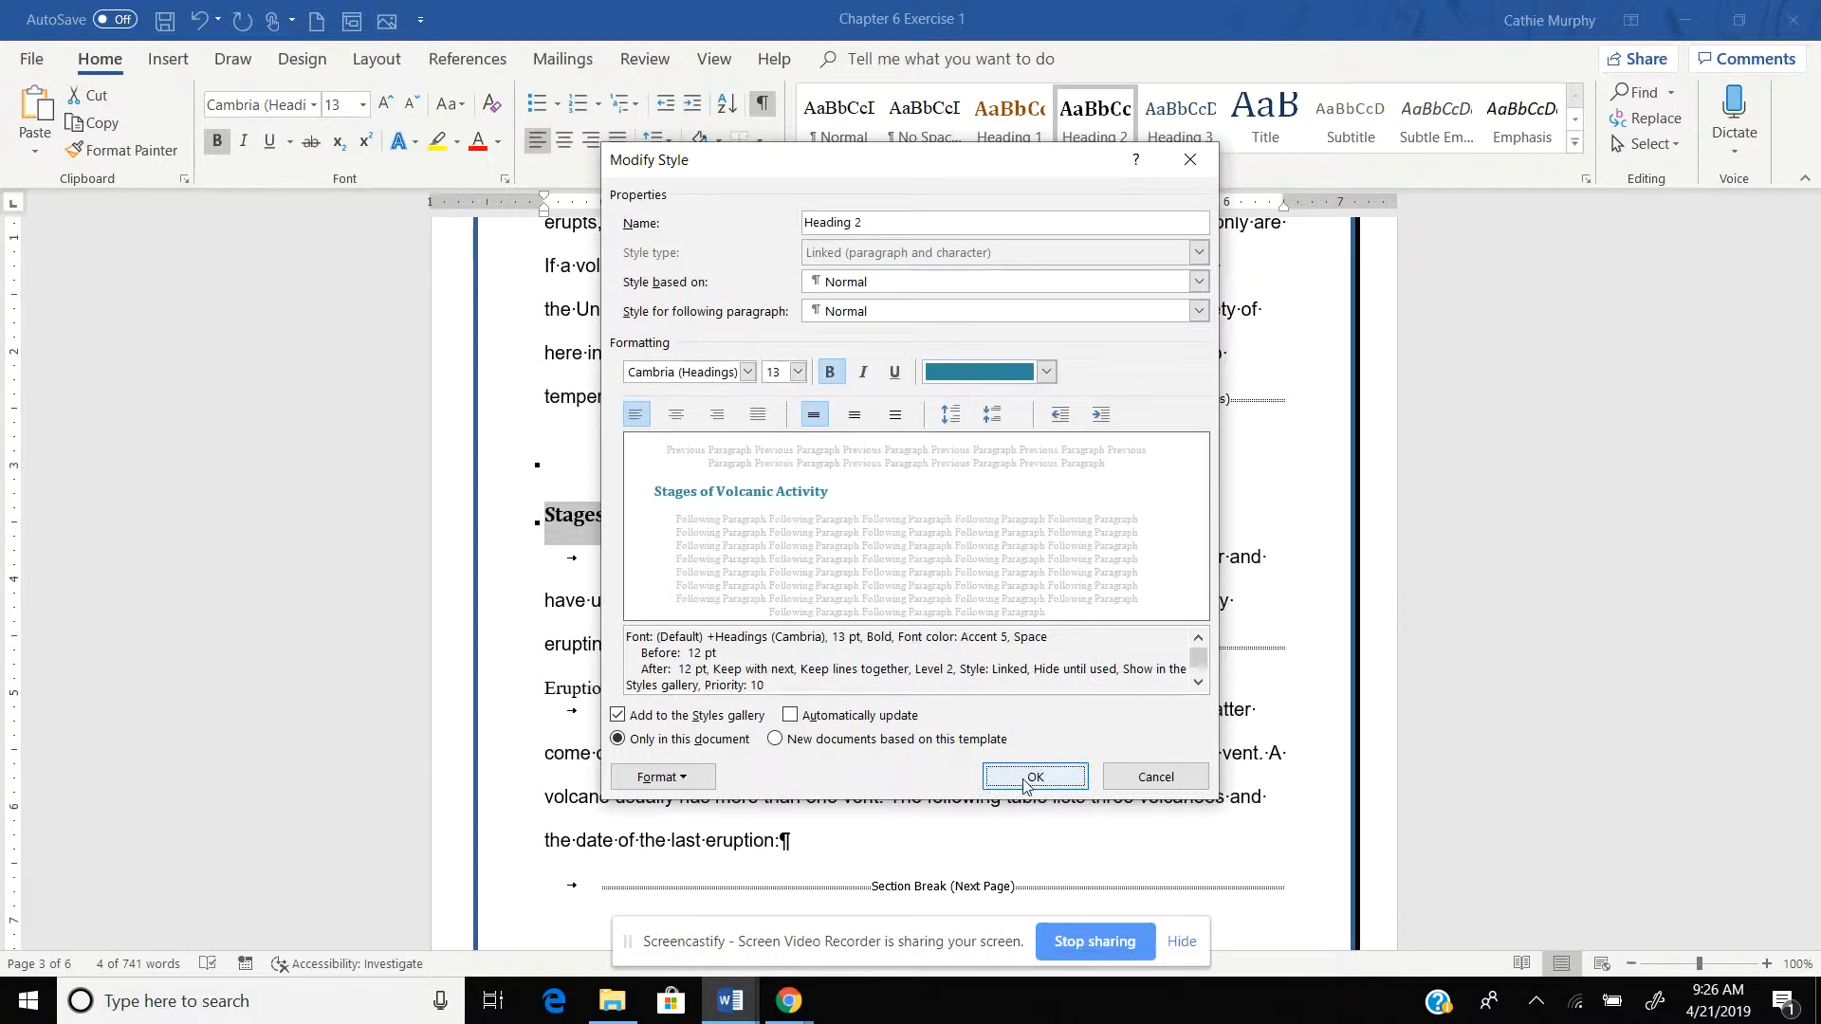
pyautogui.click(1024, 776)
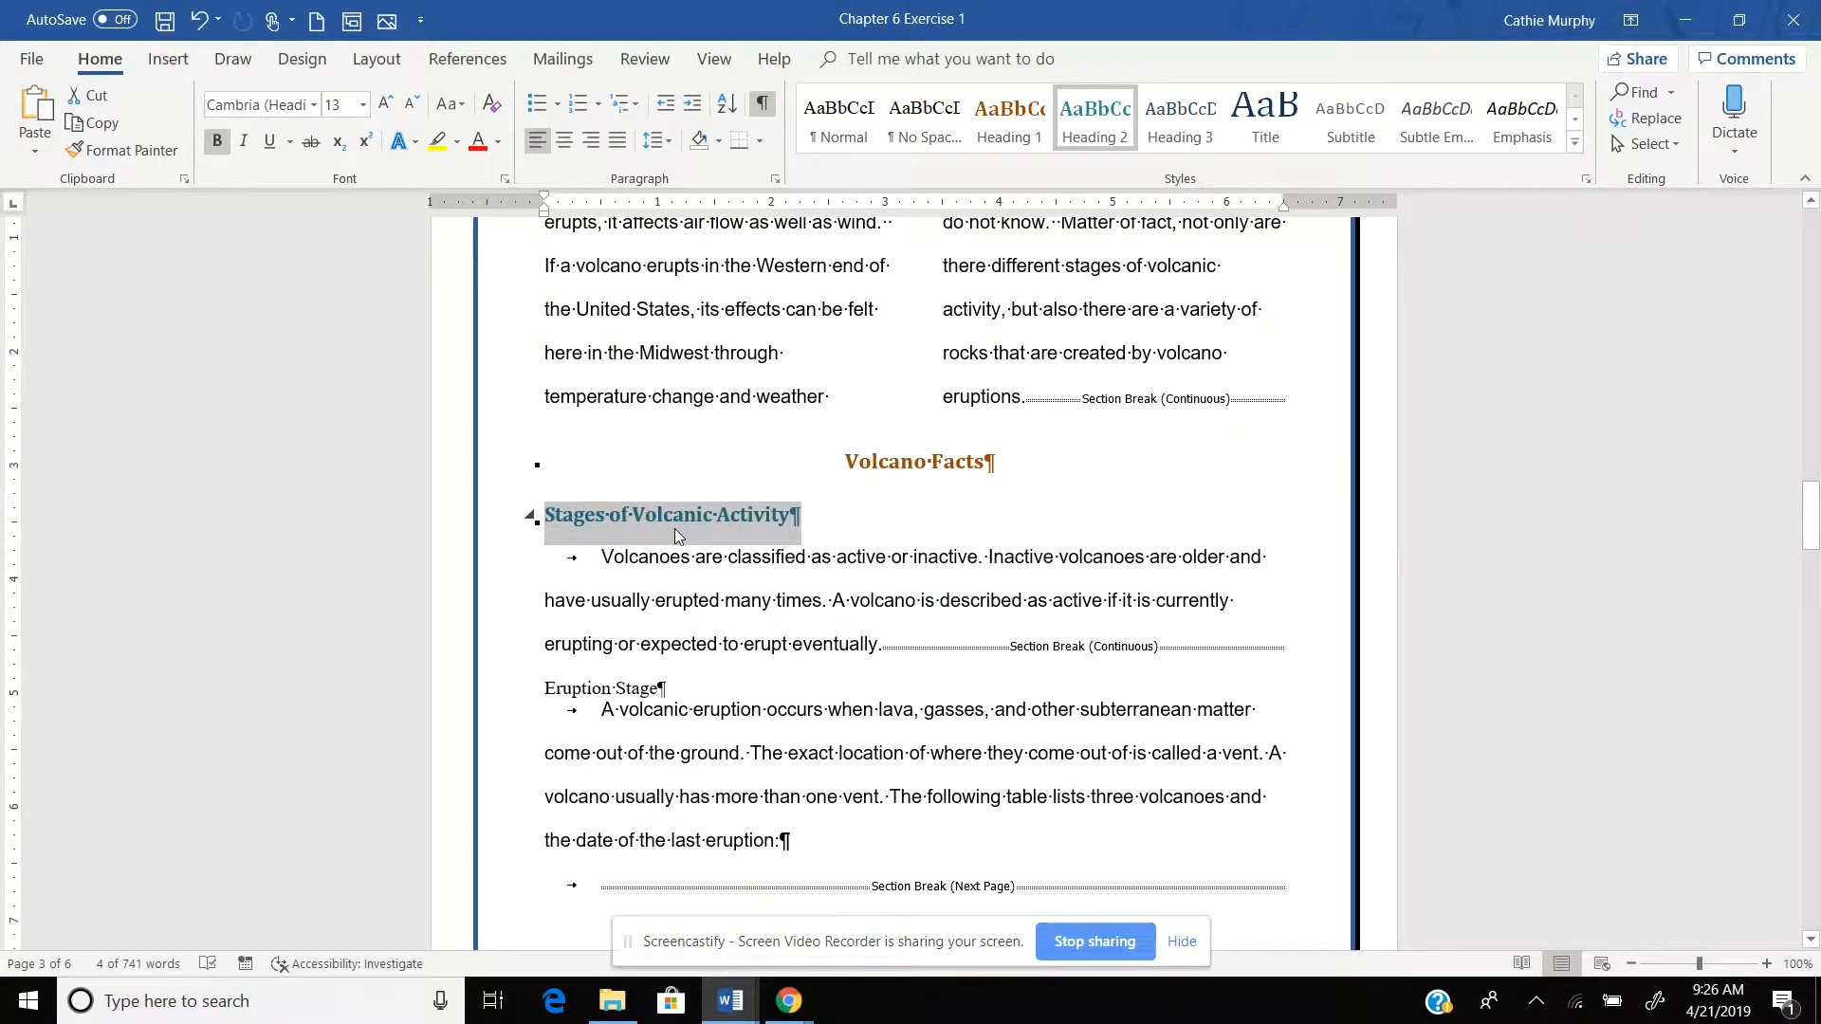
pyautogui.click(151, 150)
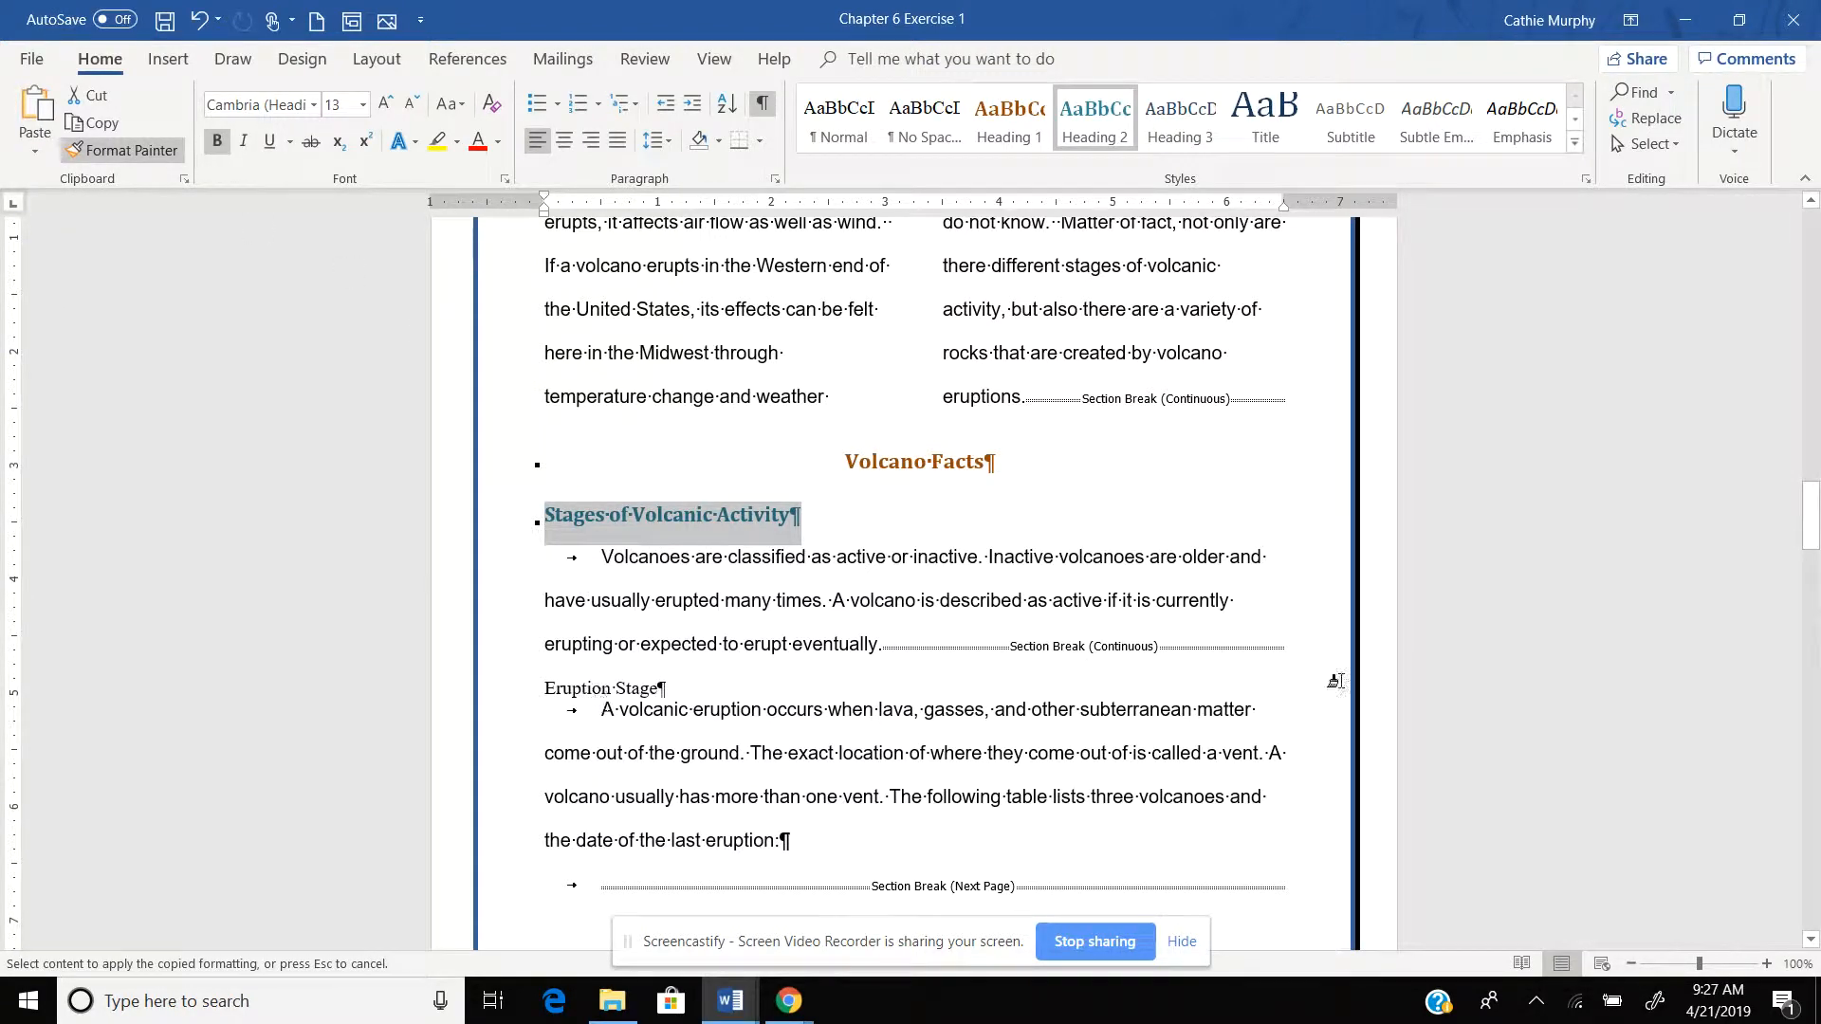
pyautogui.moveTo(1813, 532); pyautogui.dragTo(1815, 646)
pyautogui.moveTo(598, 540); pyautogui.dragTo(547, 519)
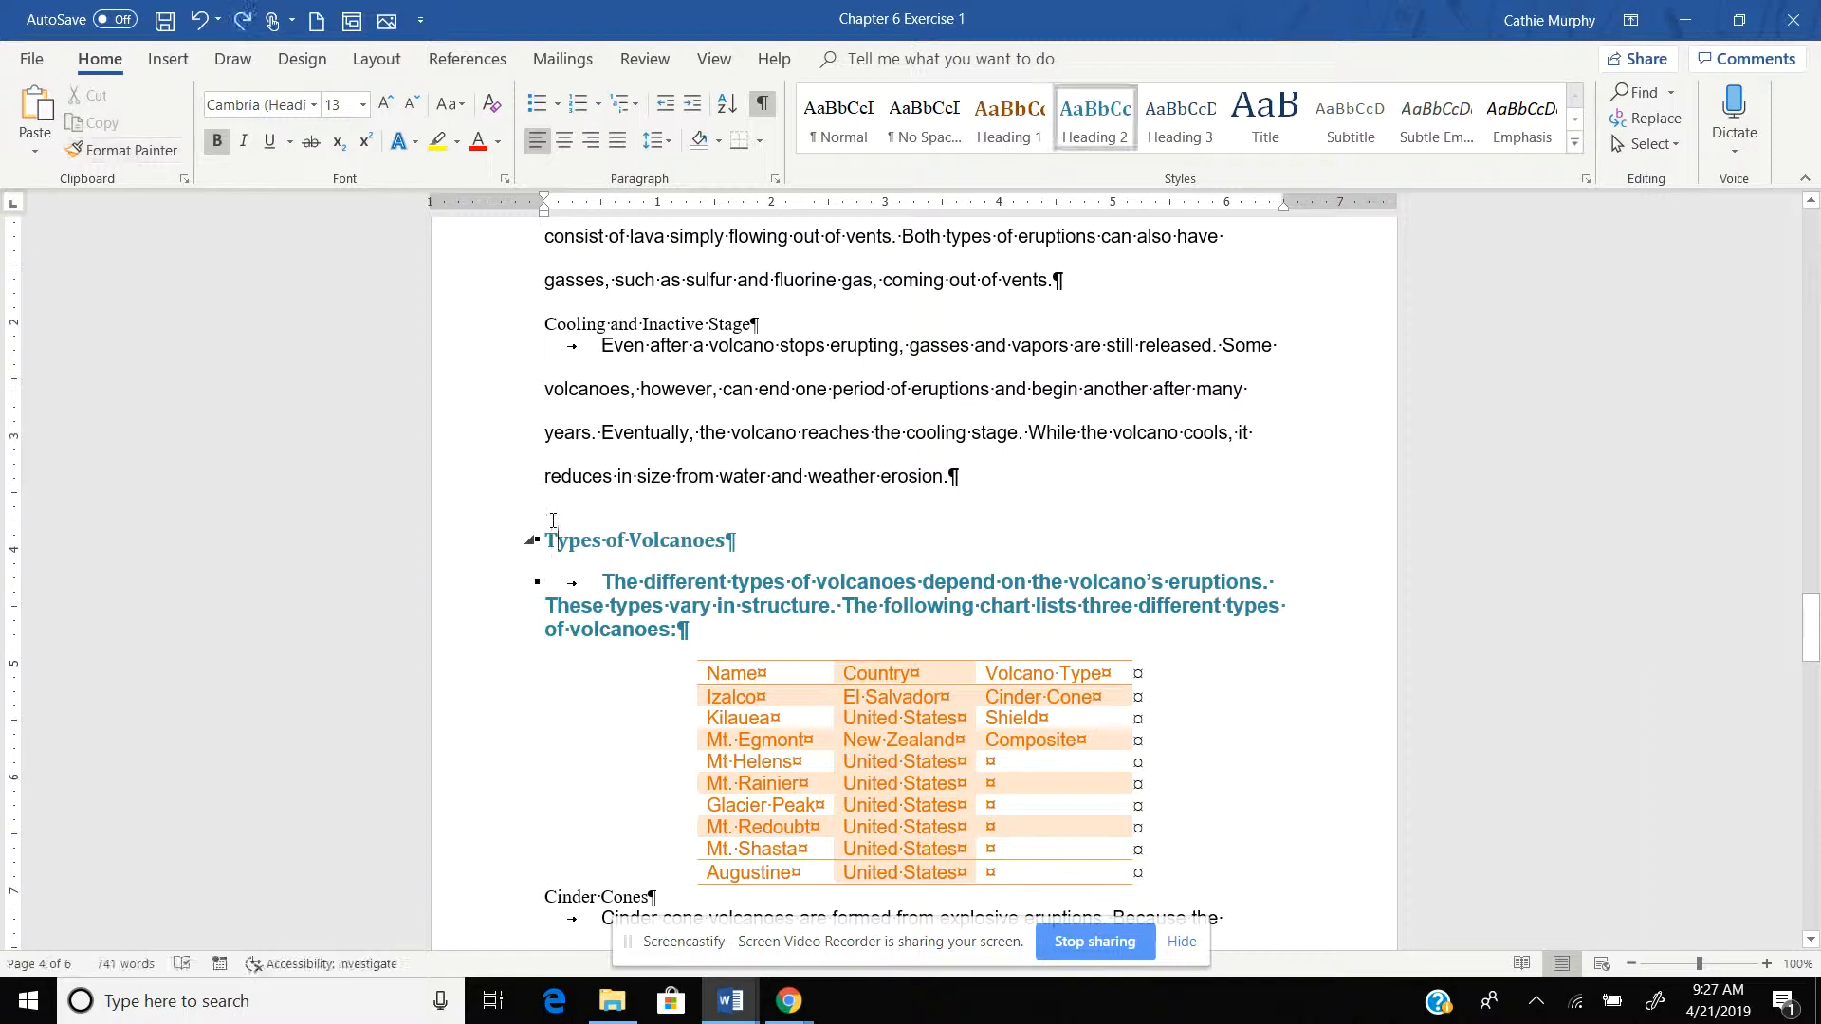
pyautogui.hotkey('ctrl', 'z')
pyautogui.click(606, 522)
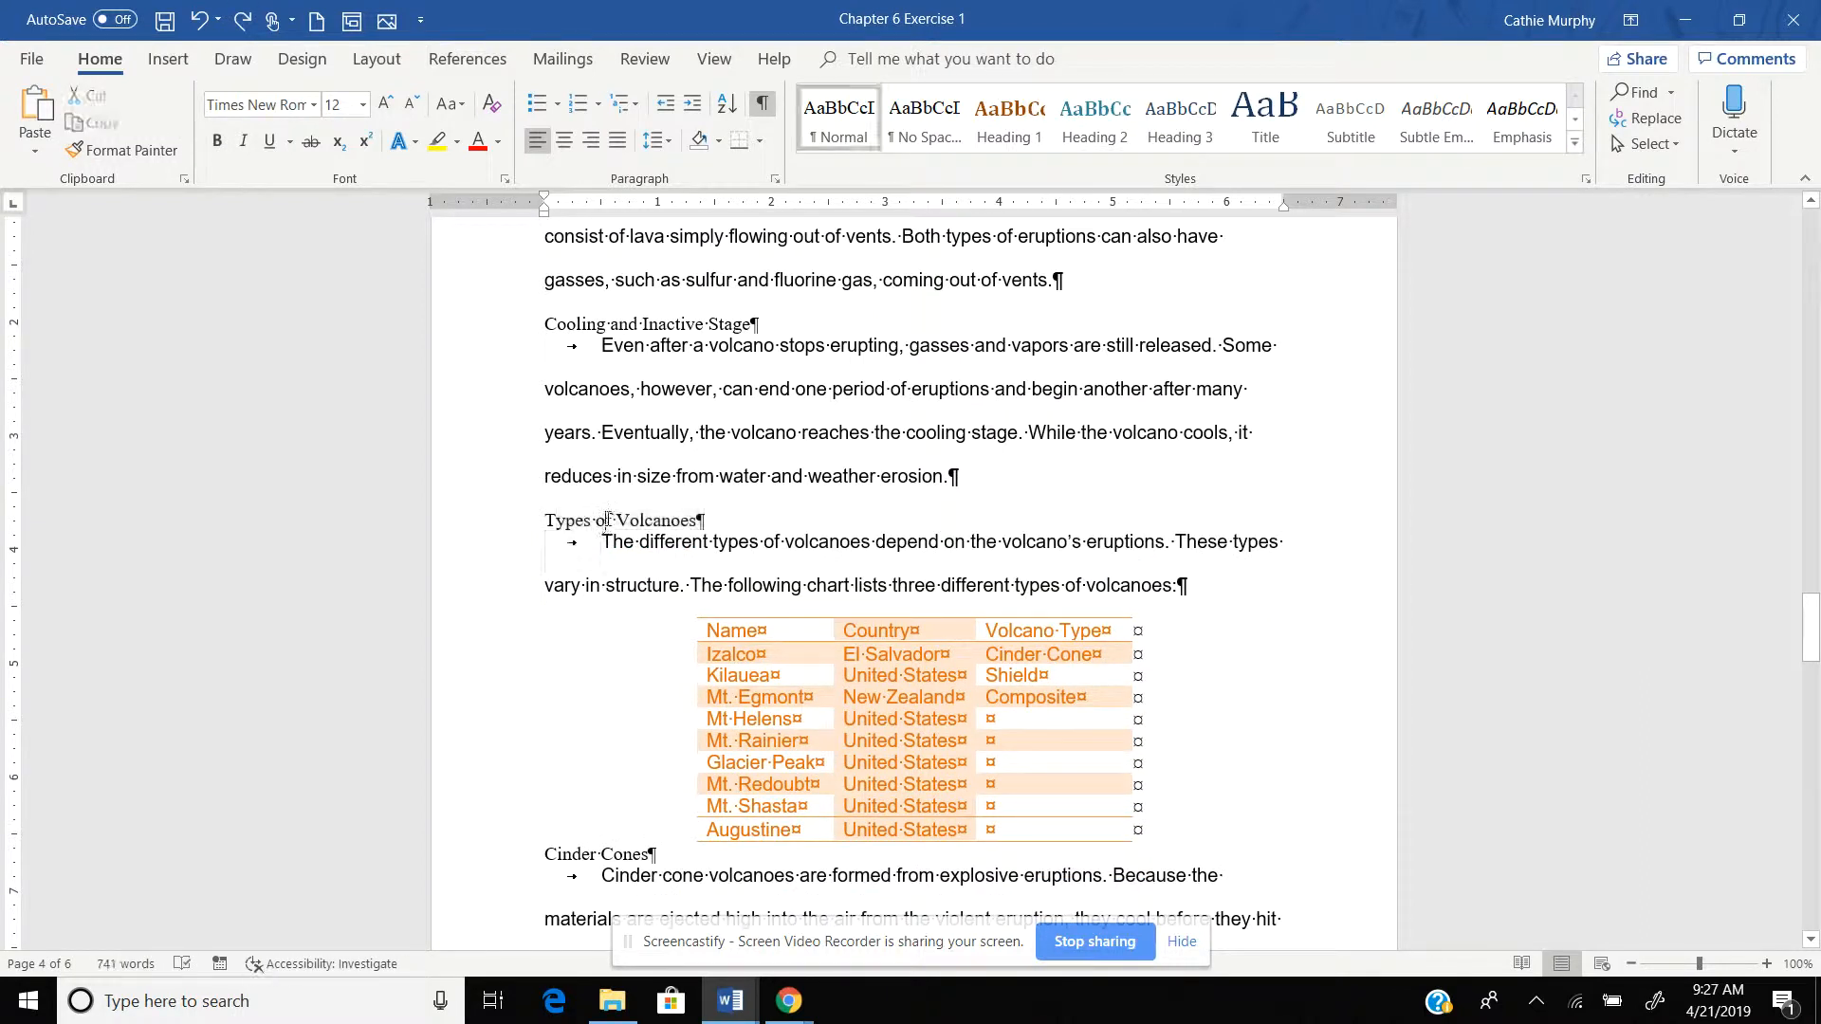
# Apply the Heading 2 style to the "Types of Volcanoes" and "Basalt" side headings.
pyautogui.moveTo(707, 520); pyautogui.dragTo(543, 520)
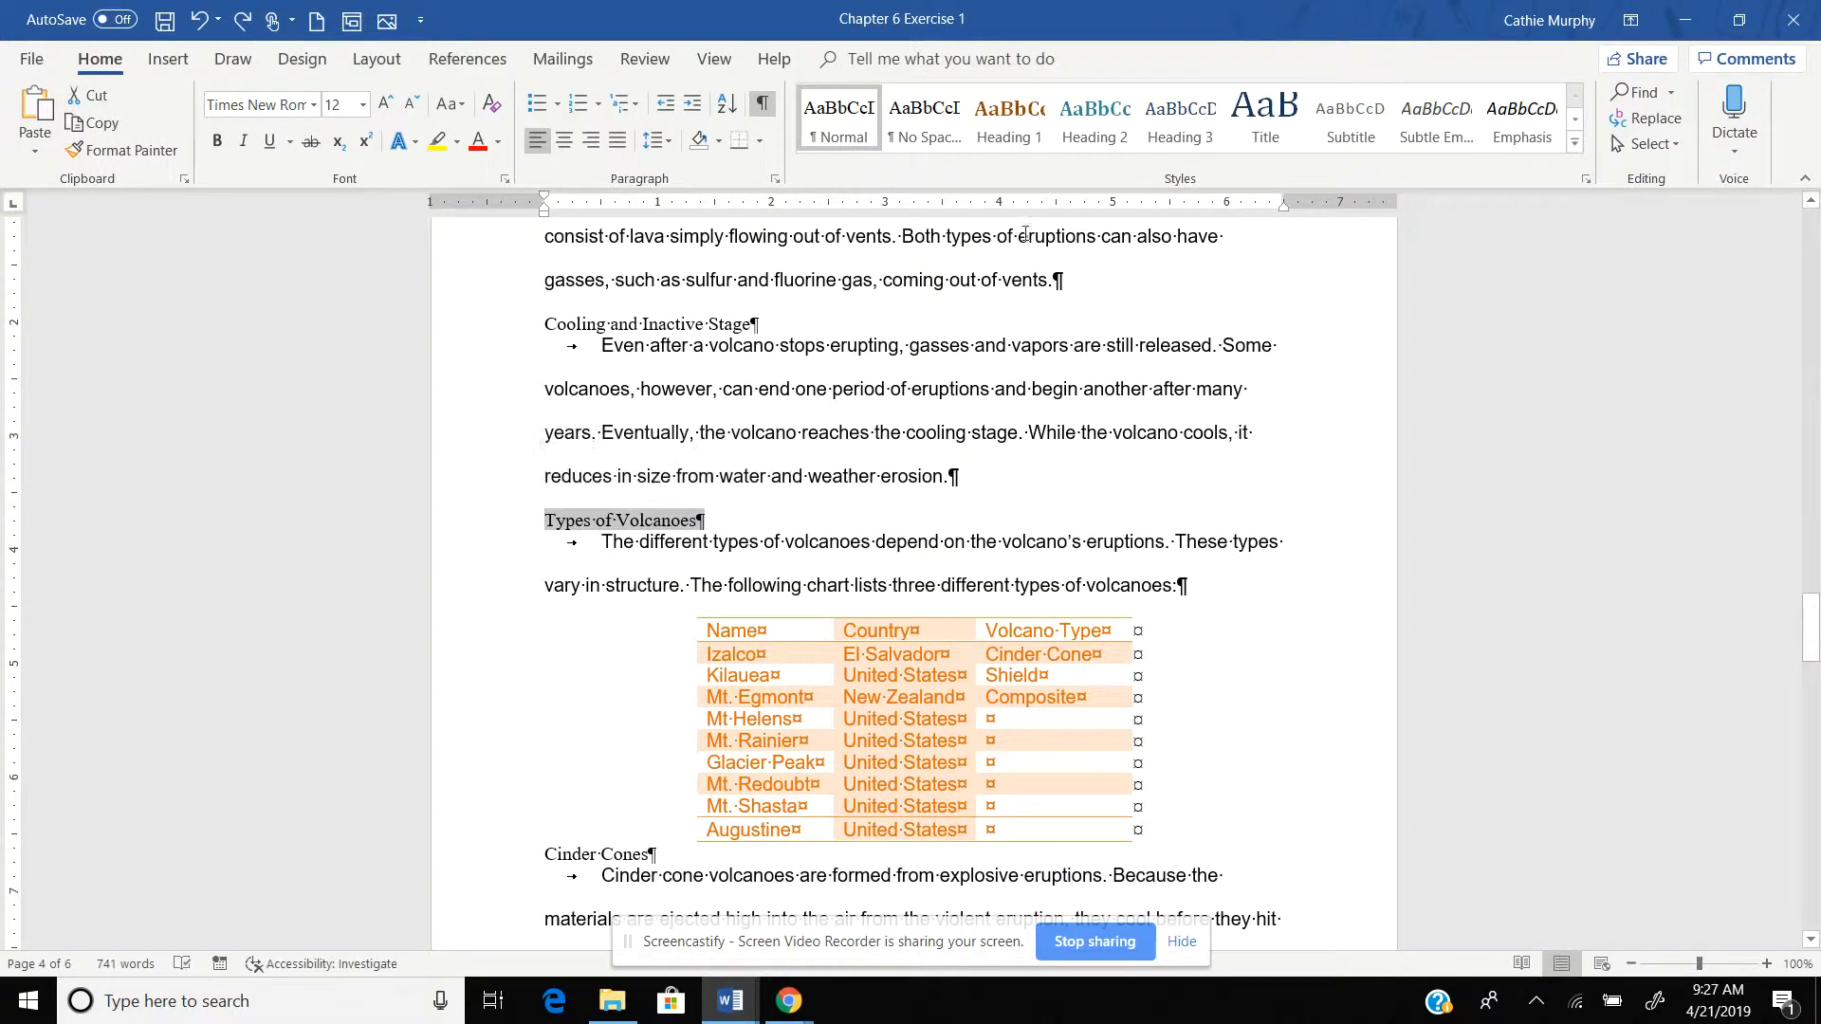
pyautogui.click(1098, 142)
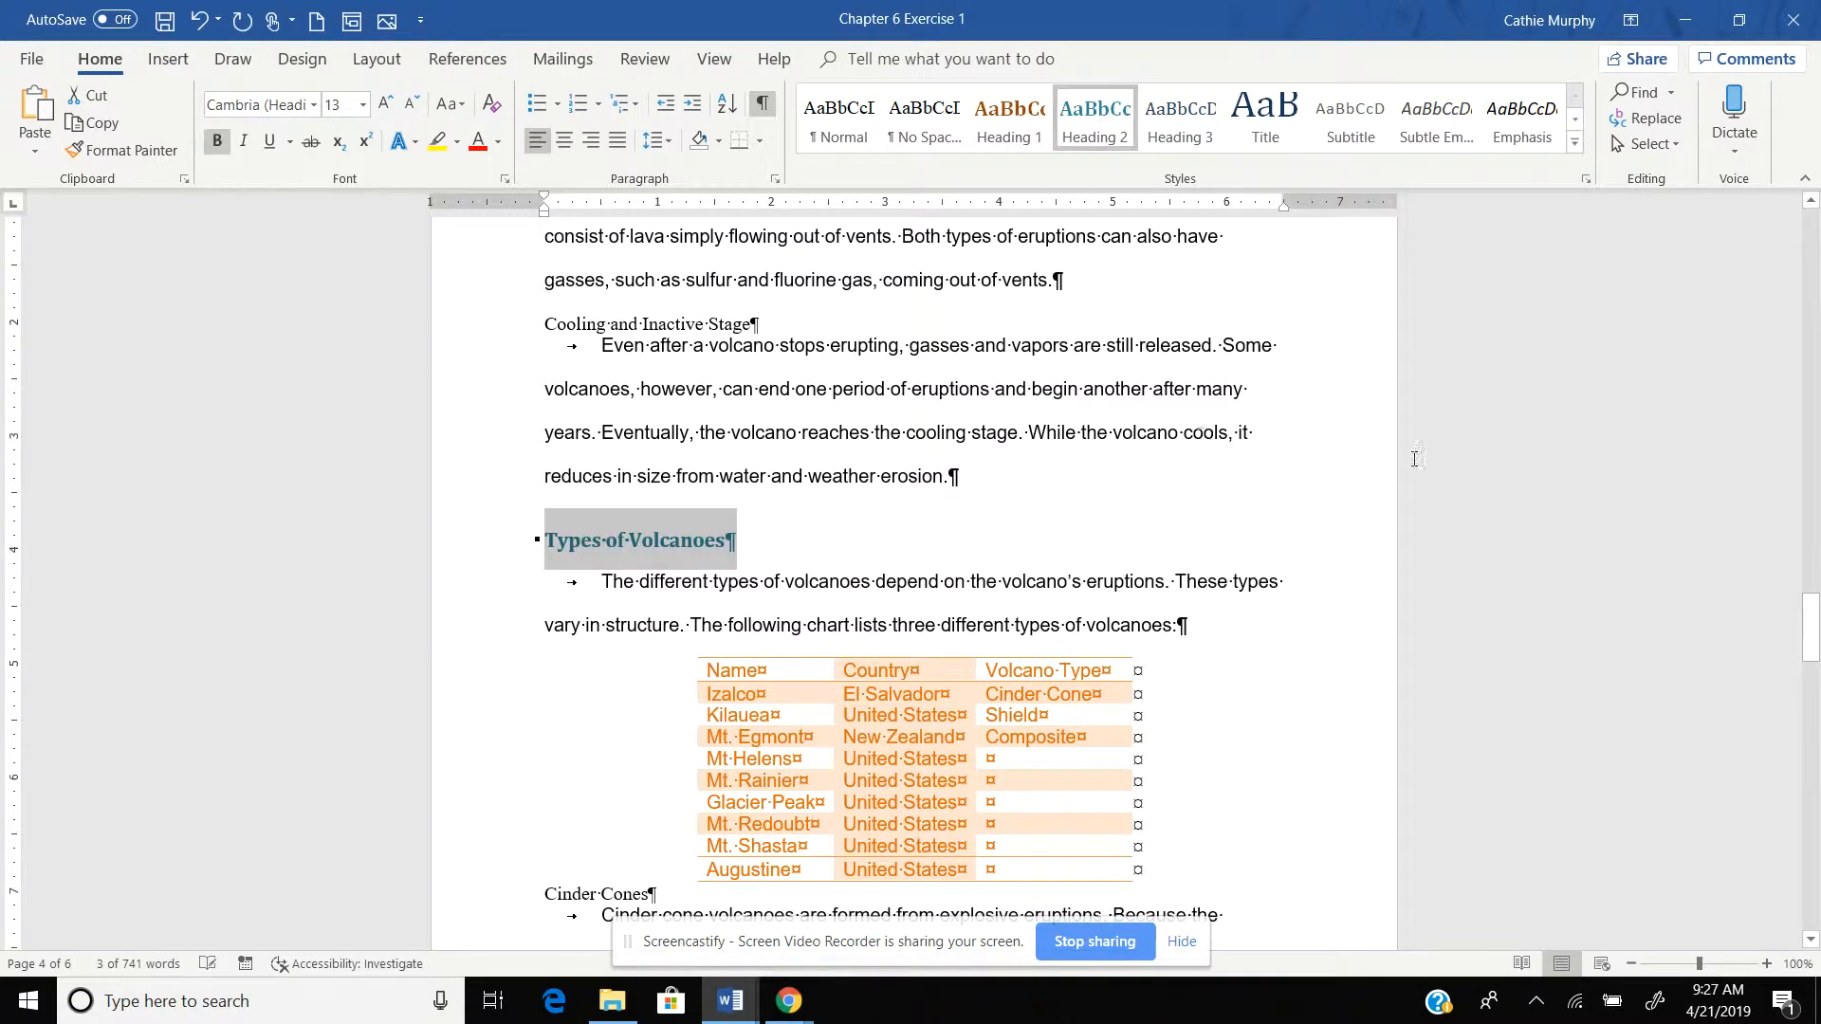
pyautogui.moveTo(1816, 625); pyautogui.dragTo(1816, 760)
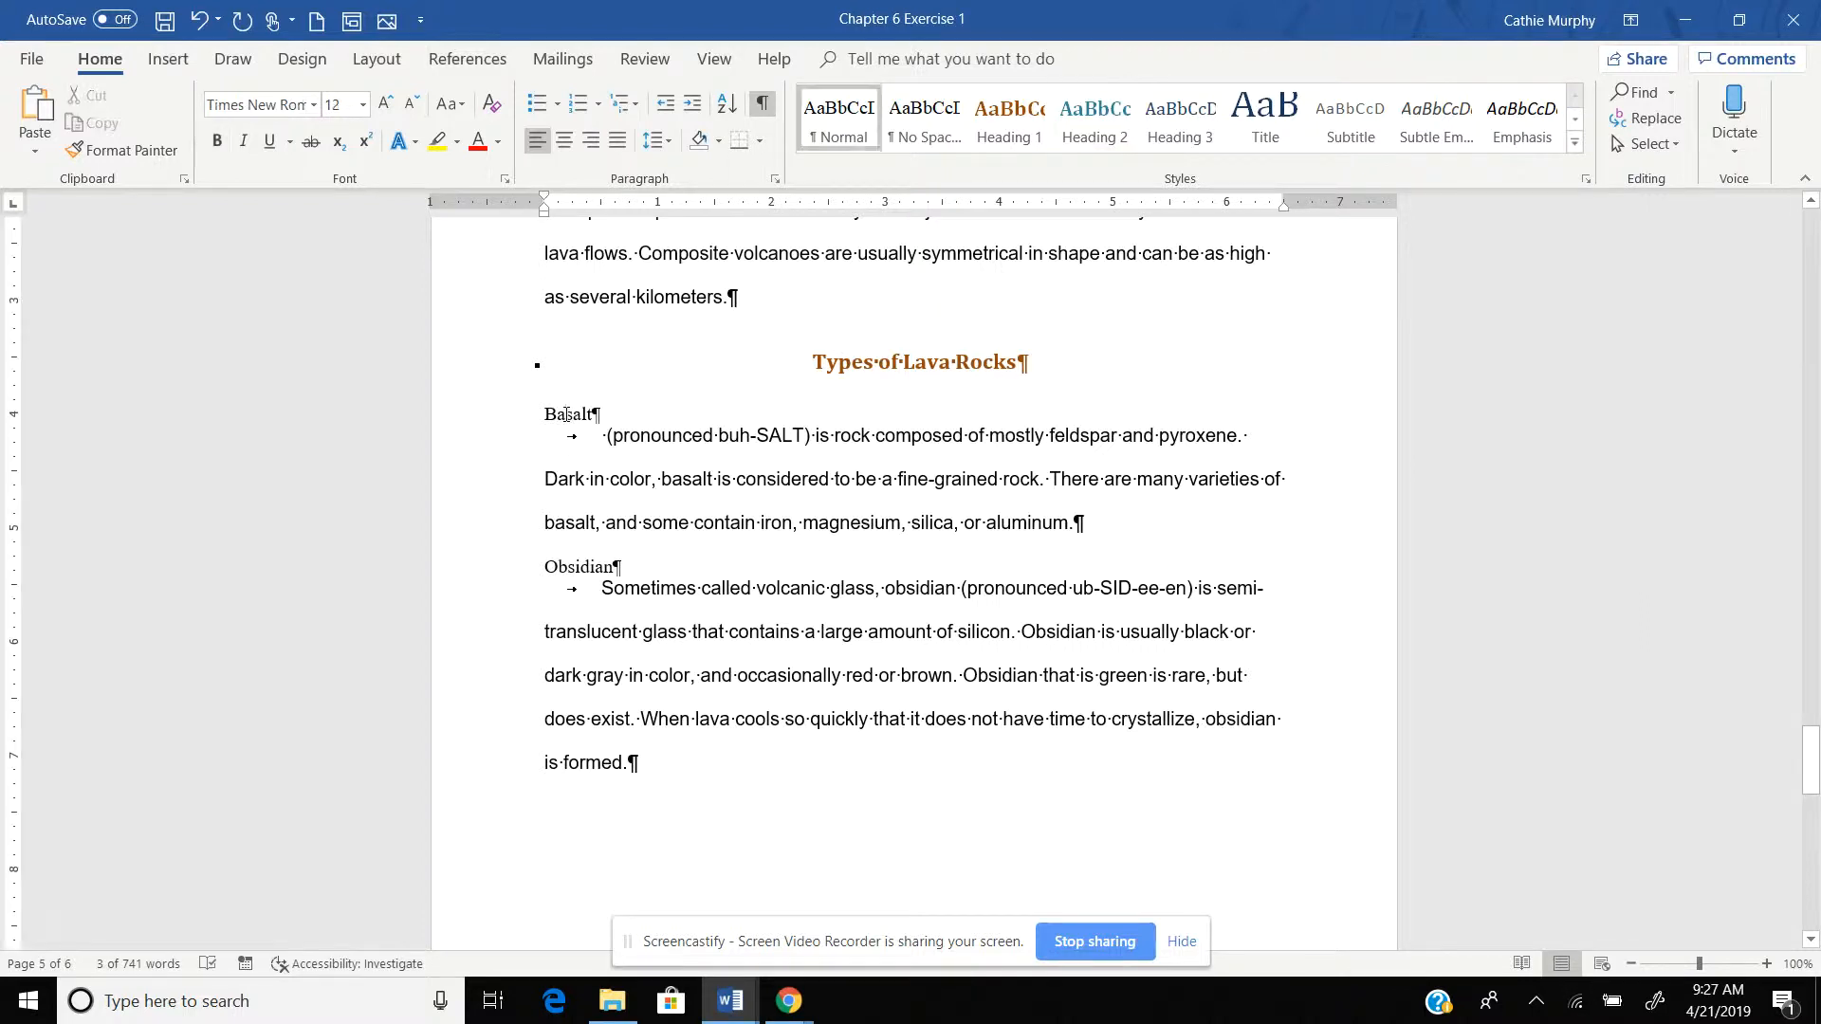
pyautogui.doubleClick(566, 415)
pyautogui.click(1078, 142)
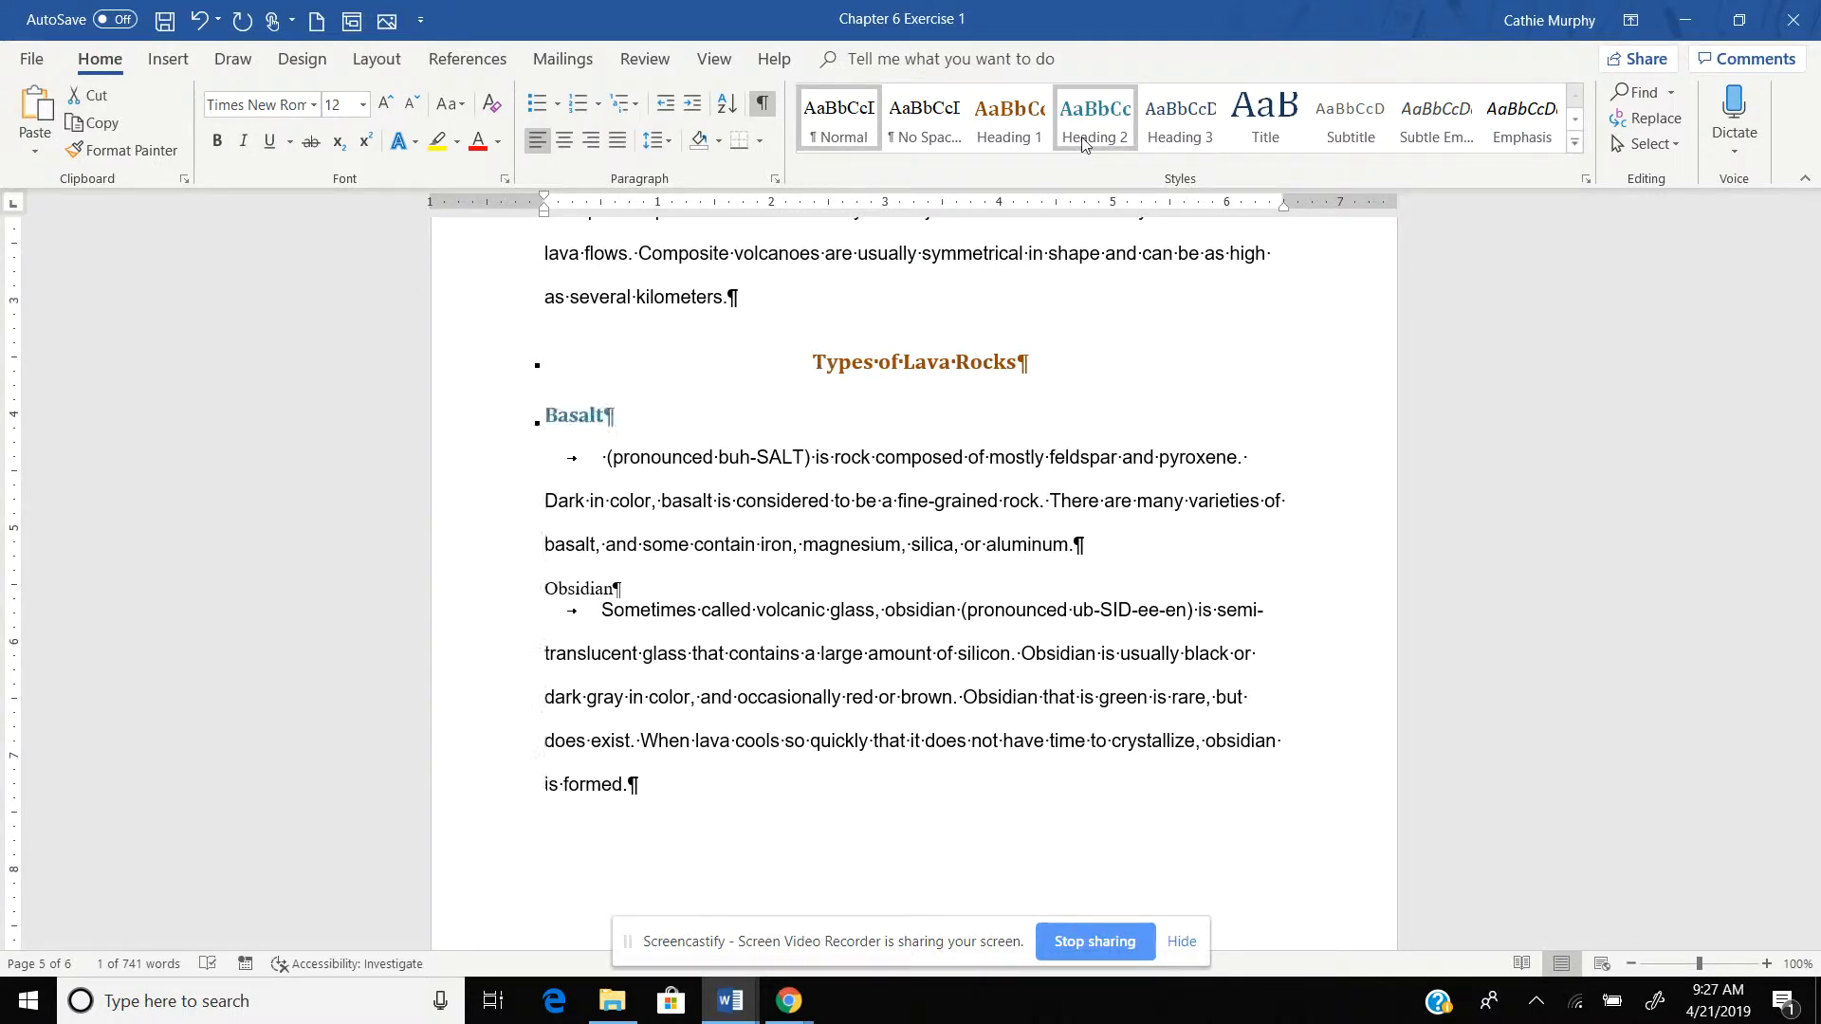
# Copy the Basalt heading's formatting to the "Obsidian" and "Andesite" side headings with Format Painter, then stop copying.
pyautogui.doubleClick(146, 154)
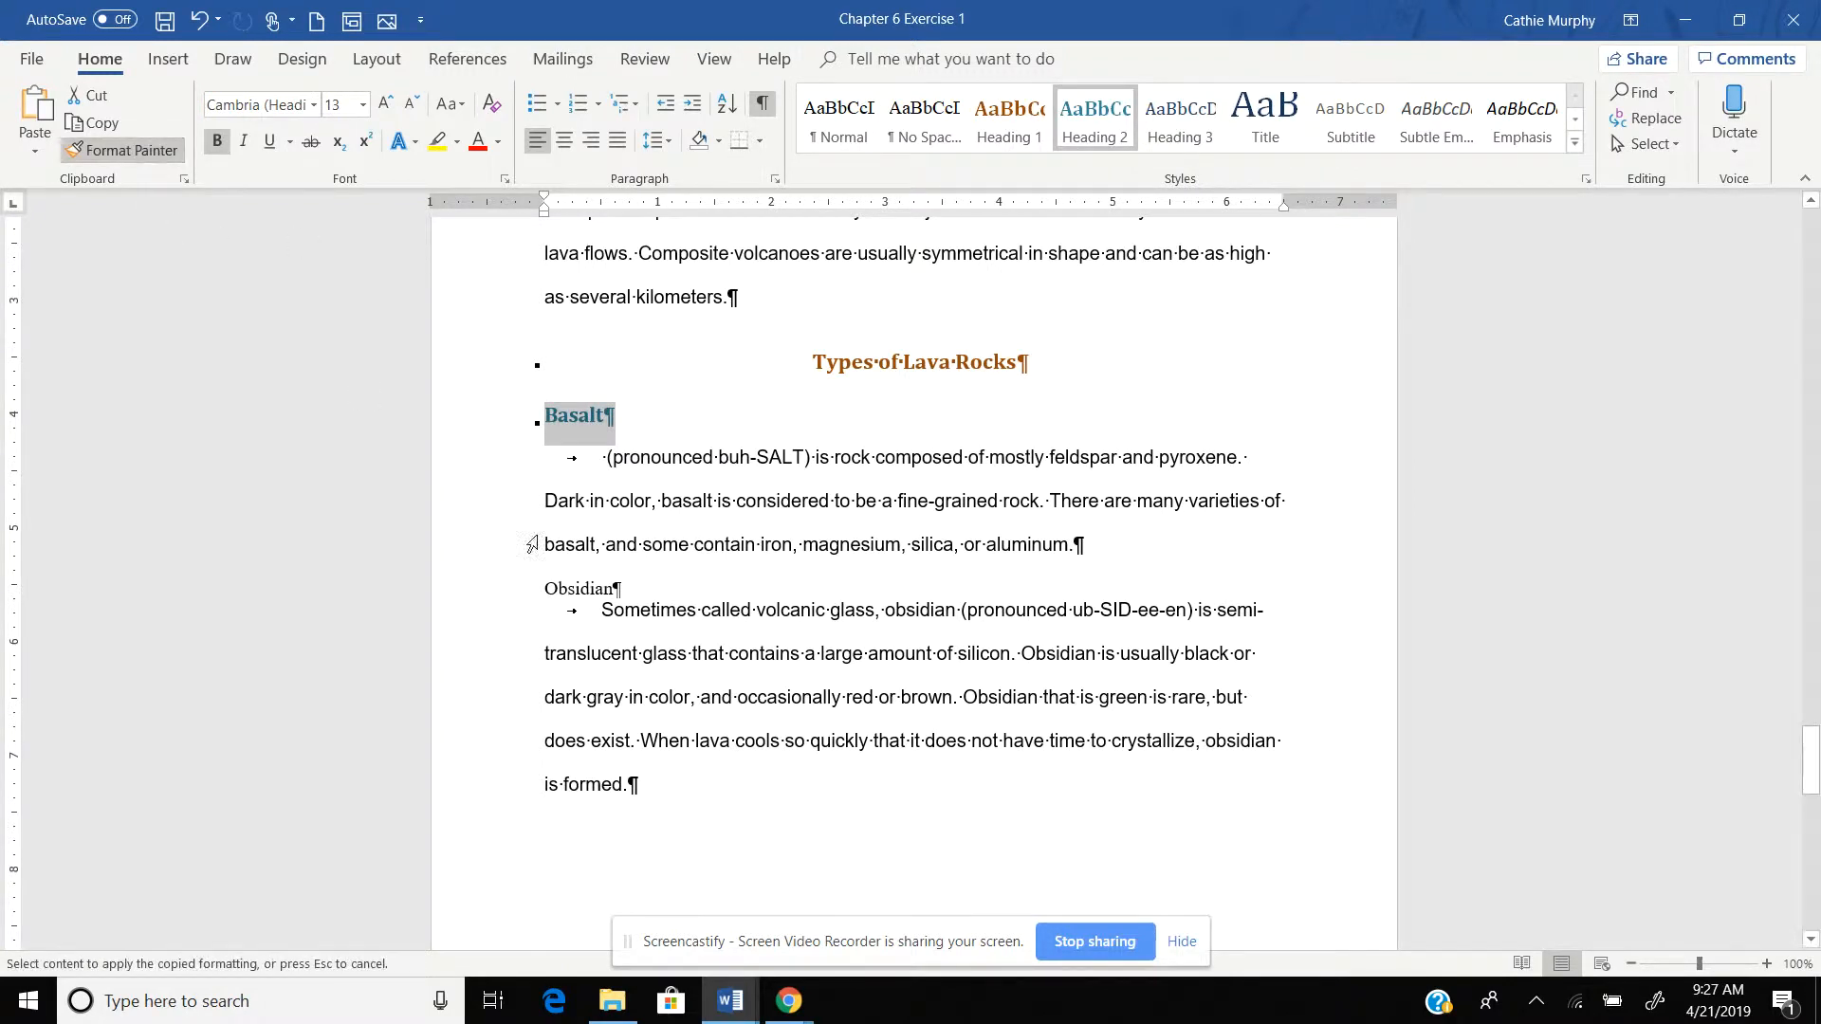
pyautogui.click(580, 589)
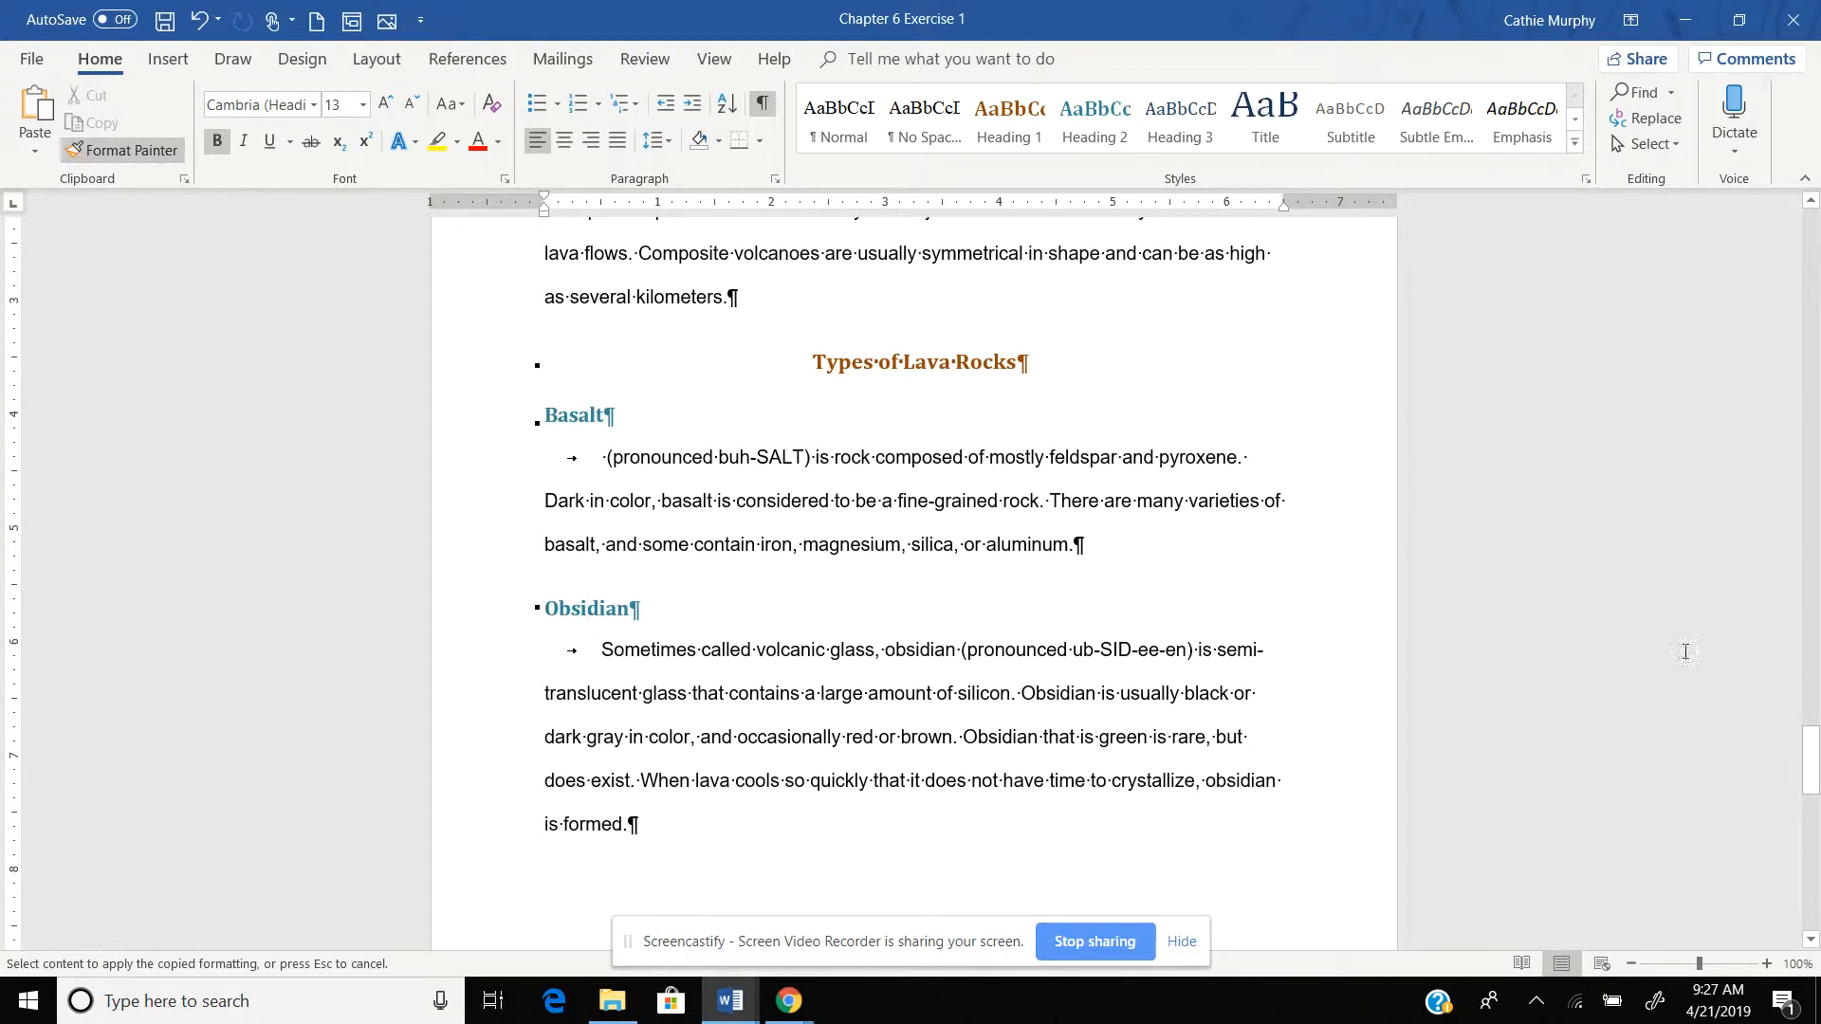
pyautogui.moveTo(1811, 789); pyautogui.dragTo(1811, 855)
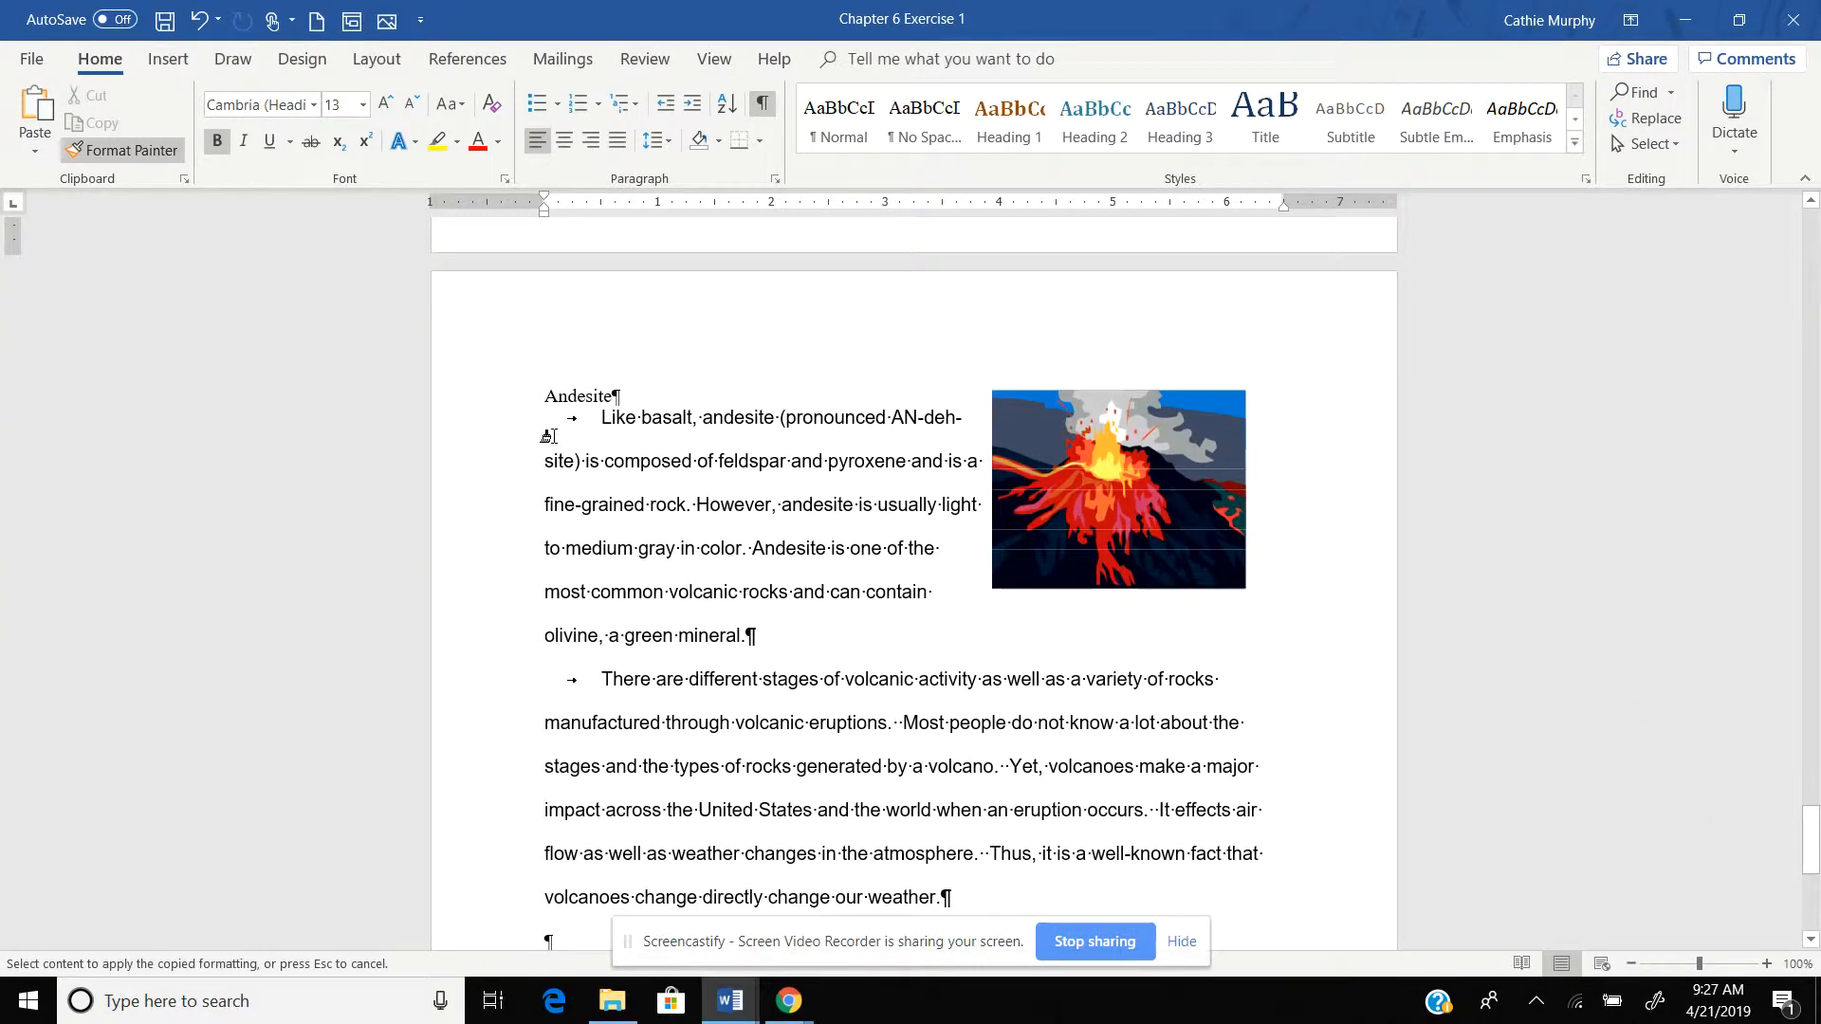
pyautogui.click(580, 396)
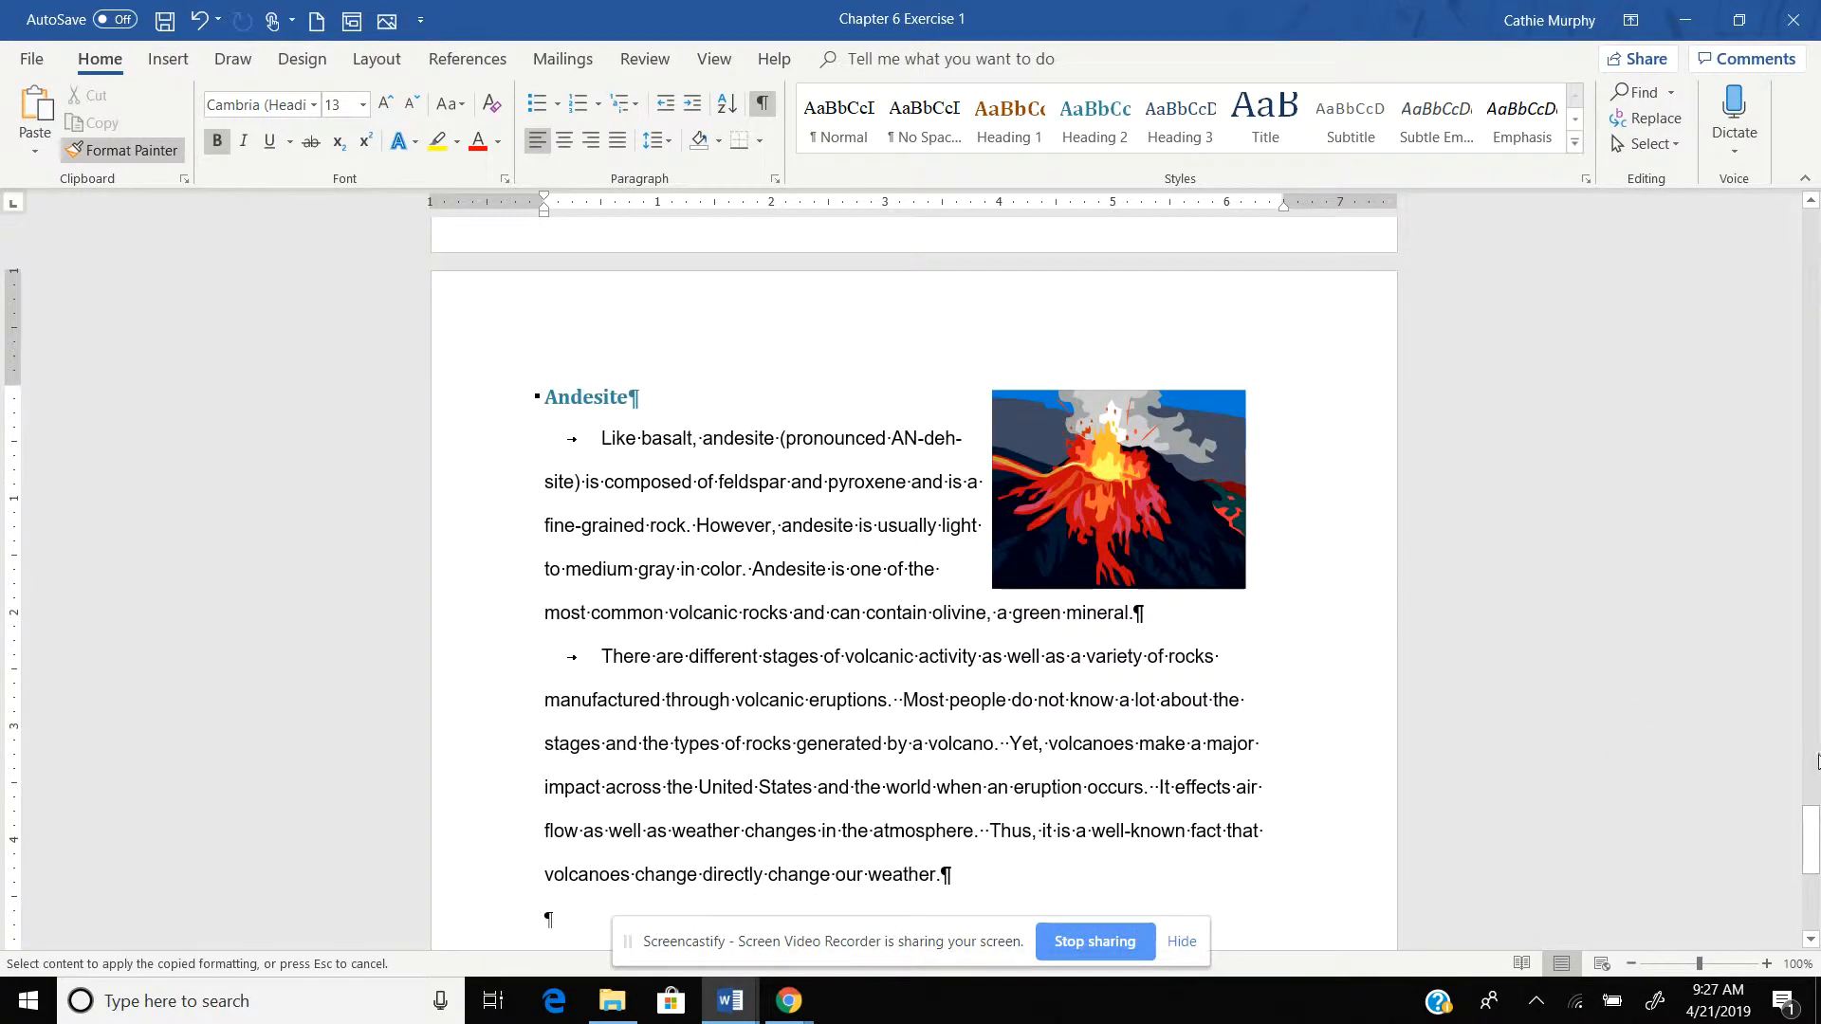
pyautogui.moveTo(1813, 838)
pyautogui.mouseDown()
pyautogui.moveTo(1818, 887)
pyautogui.moveTo(1818, 489)
pyautogui.moveTo(1818, 541)
pyautogui.mouseUp()
pyautogui.press('Escape')
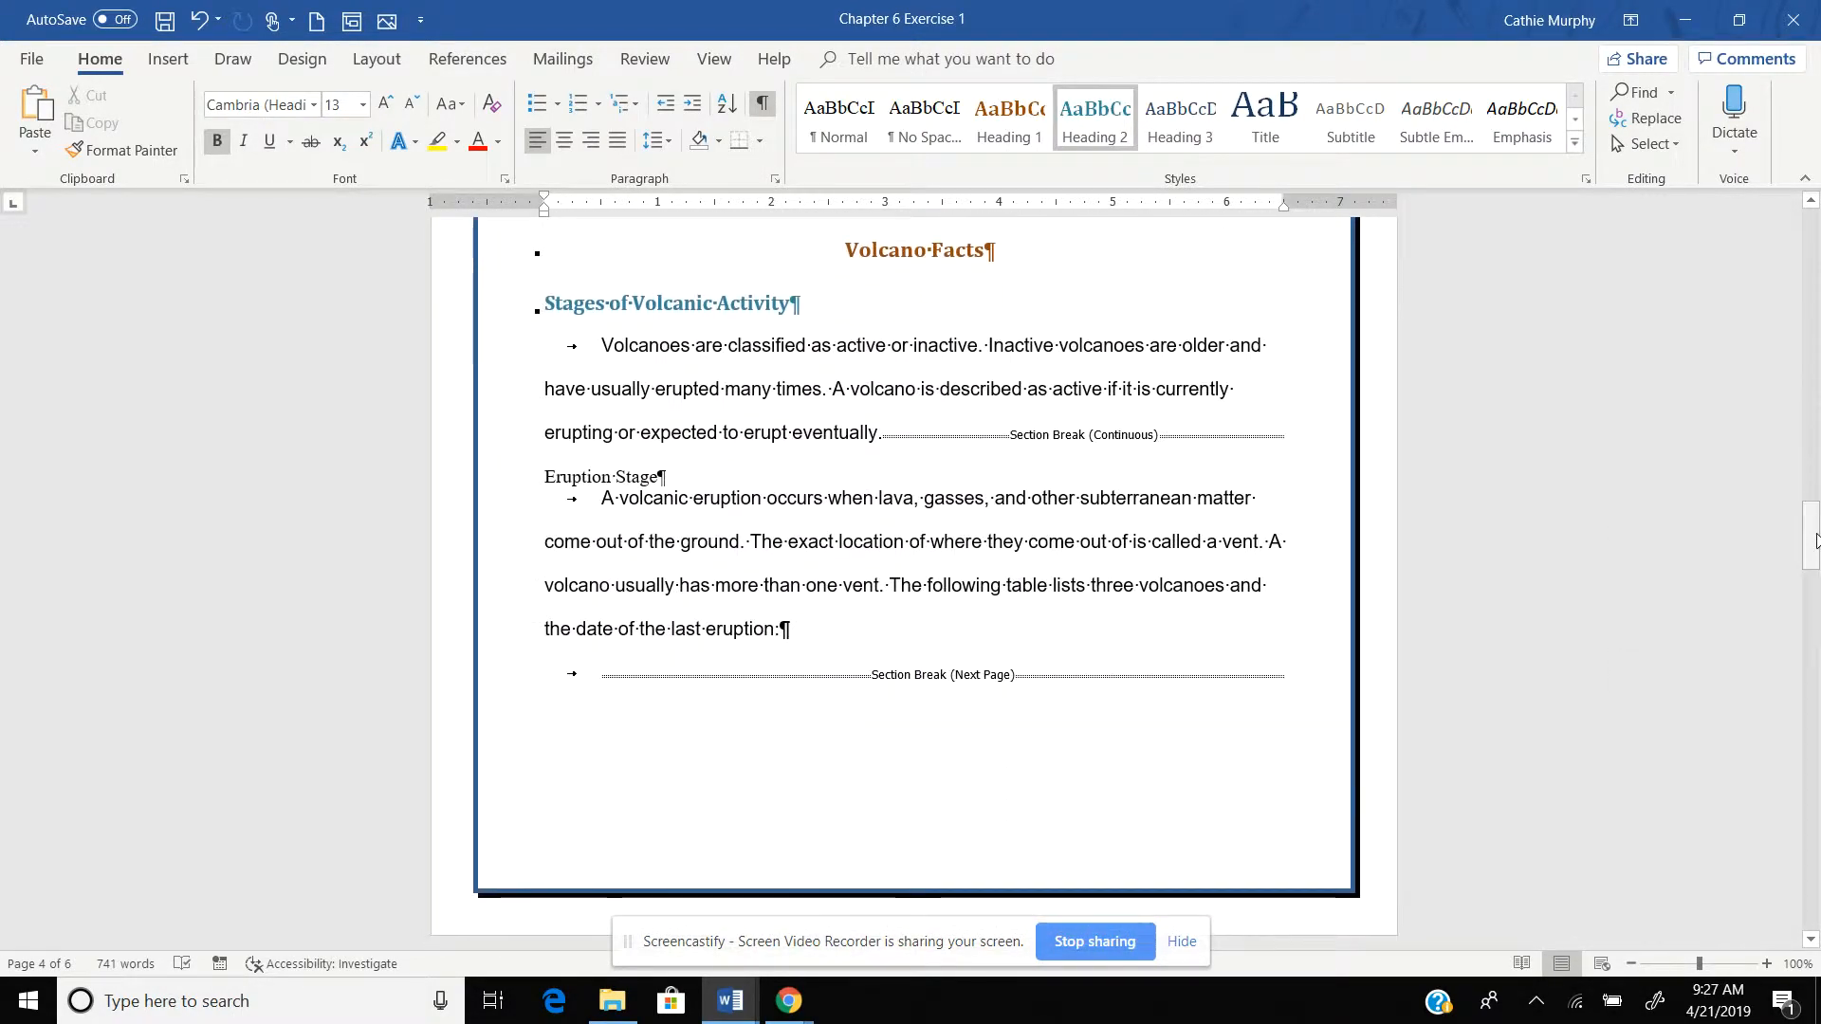
# Select the "Eruption Stage" side heading and modify the Heading 3 style's font color to the darkest olive green Accent 3.
pyautogui.click(546, 474)
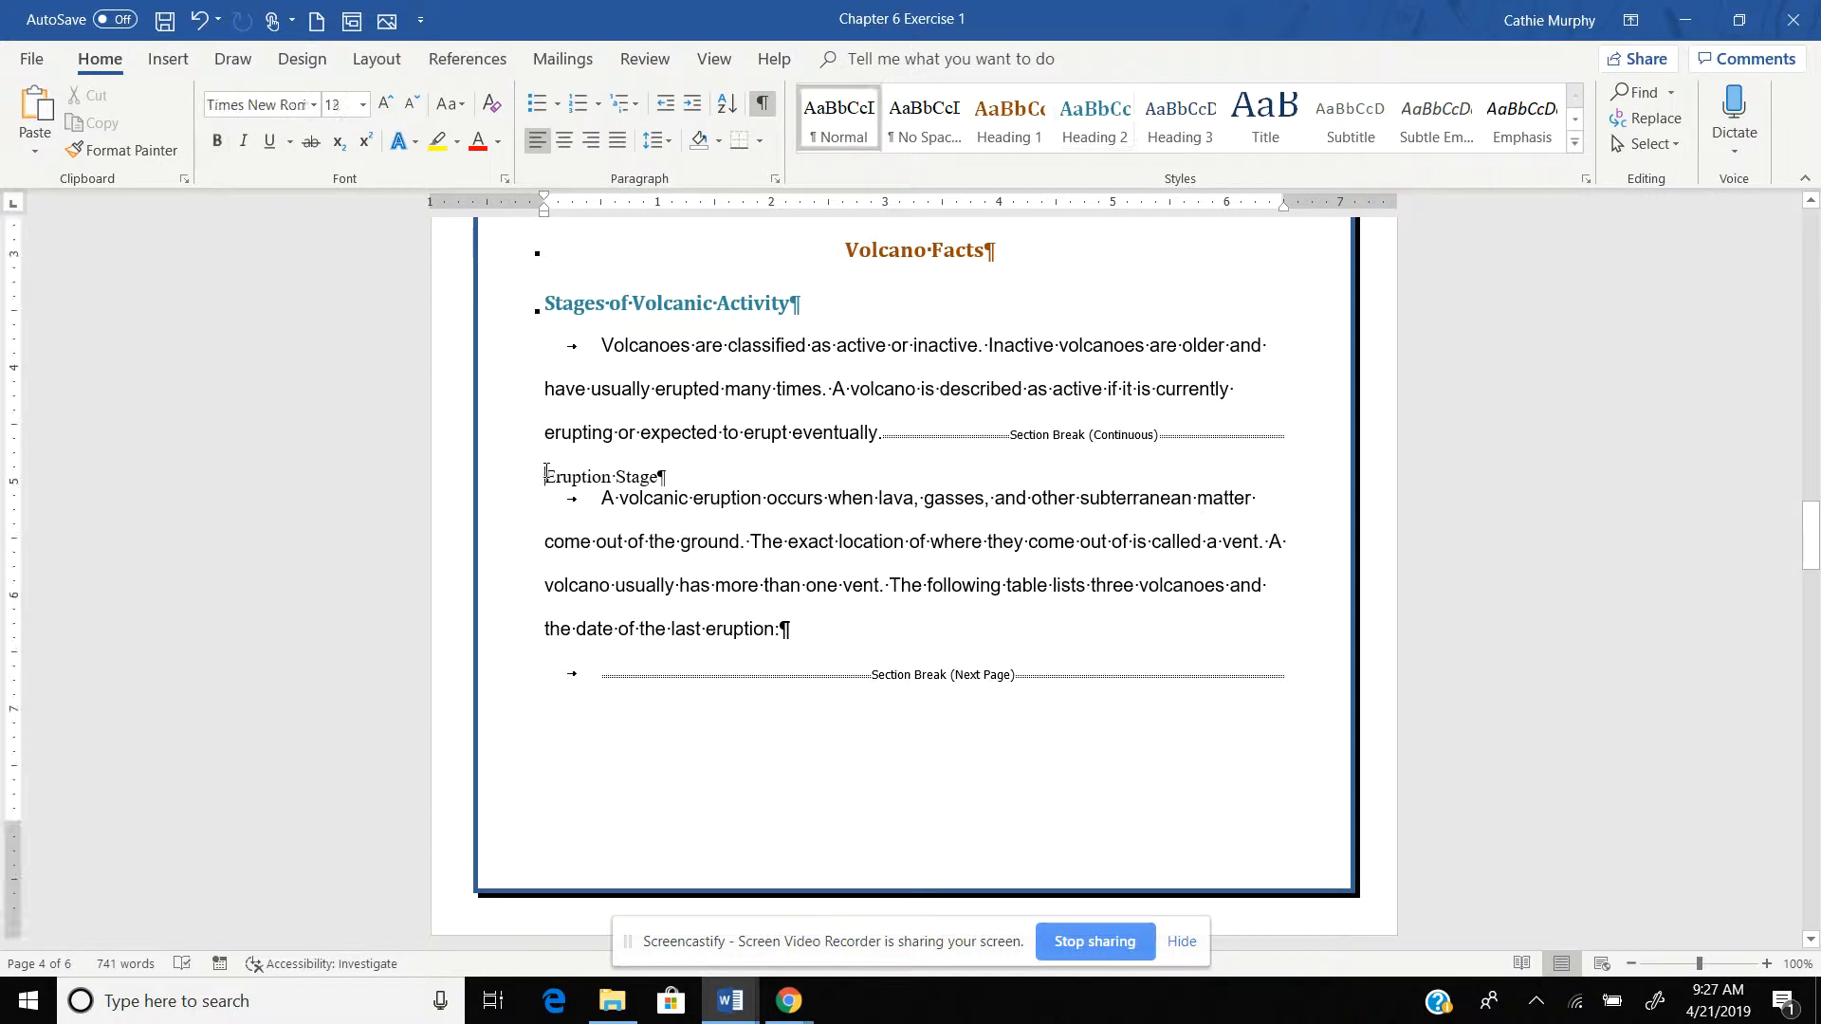
pyautogui.moveTo(546, 474); pyautogui.dragTo(666, 477)
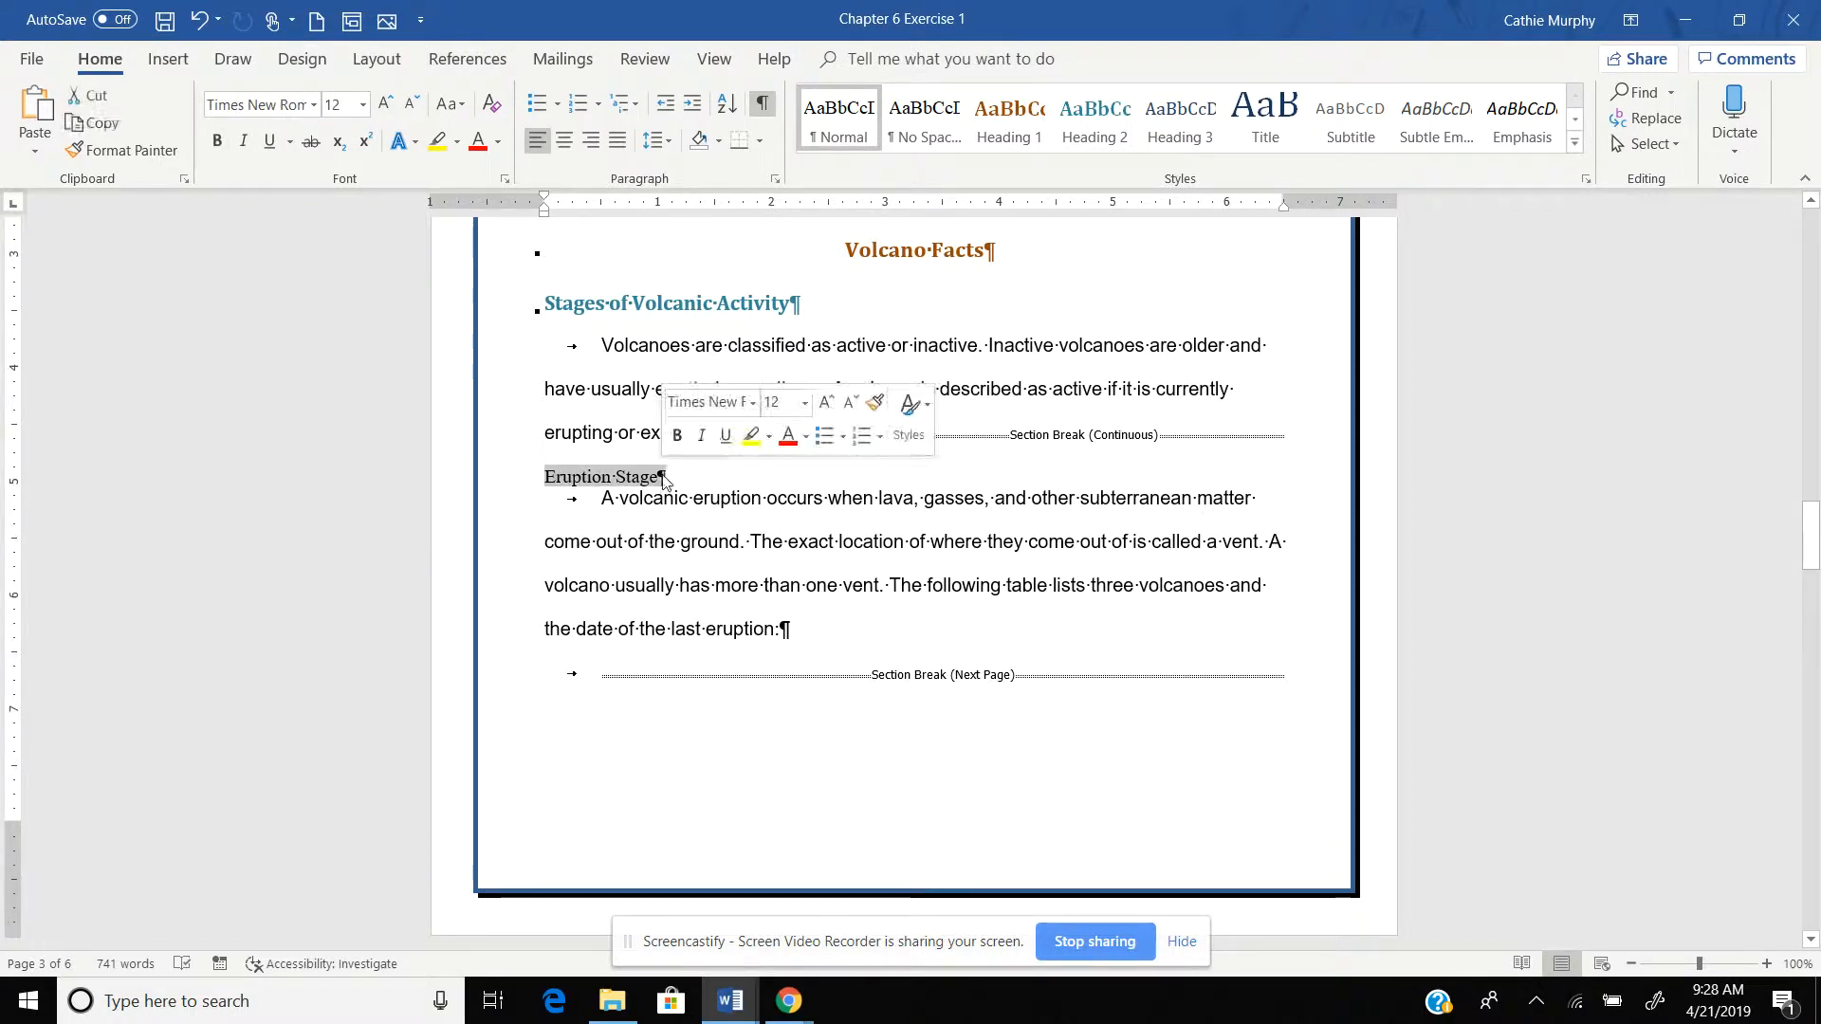
pyautogui.rightClick(1176, 140)
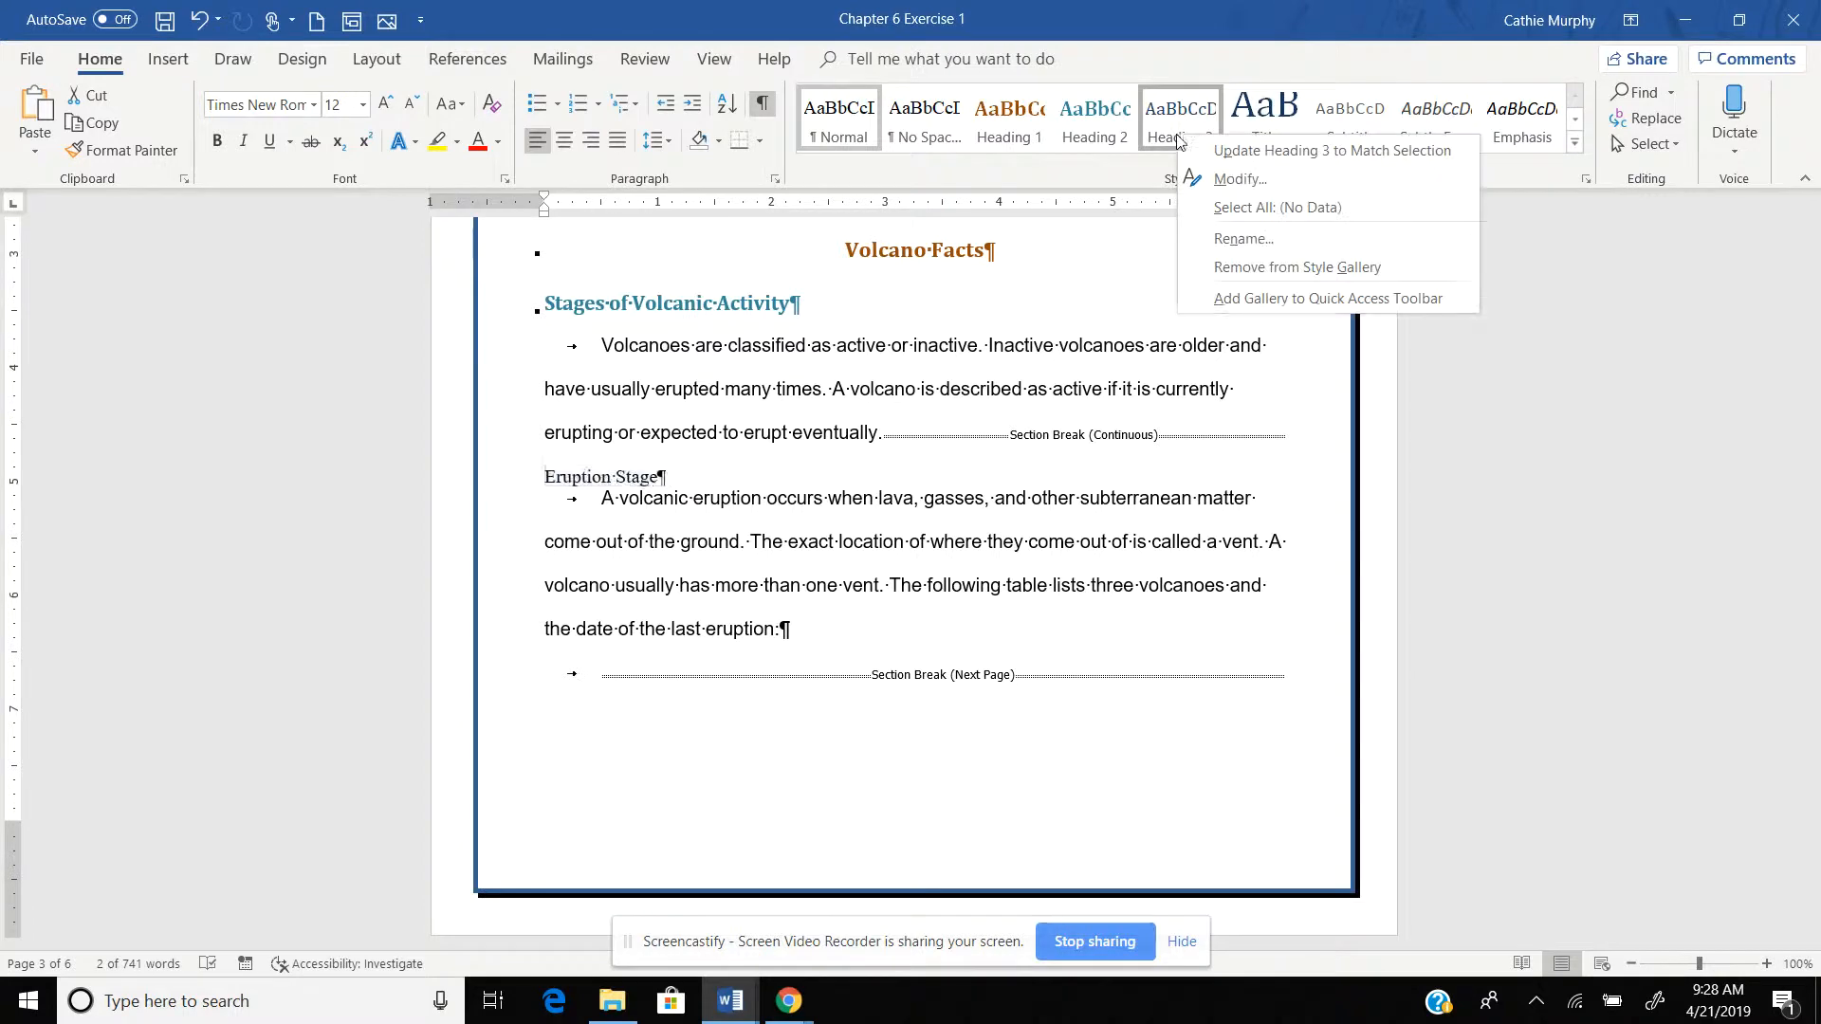
pyautogui.click(1233, 180)
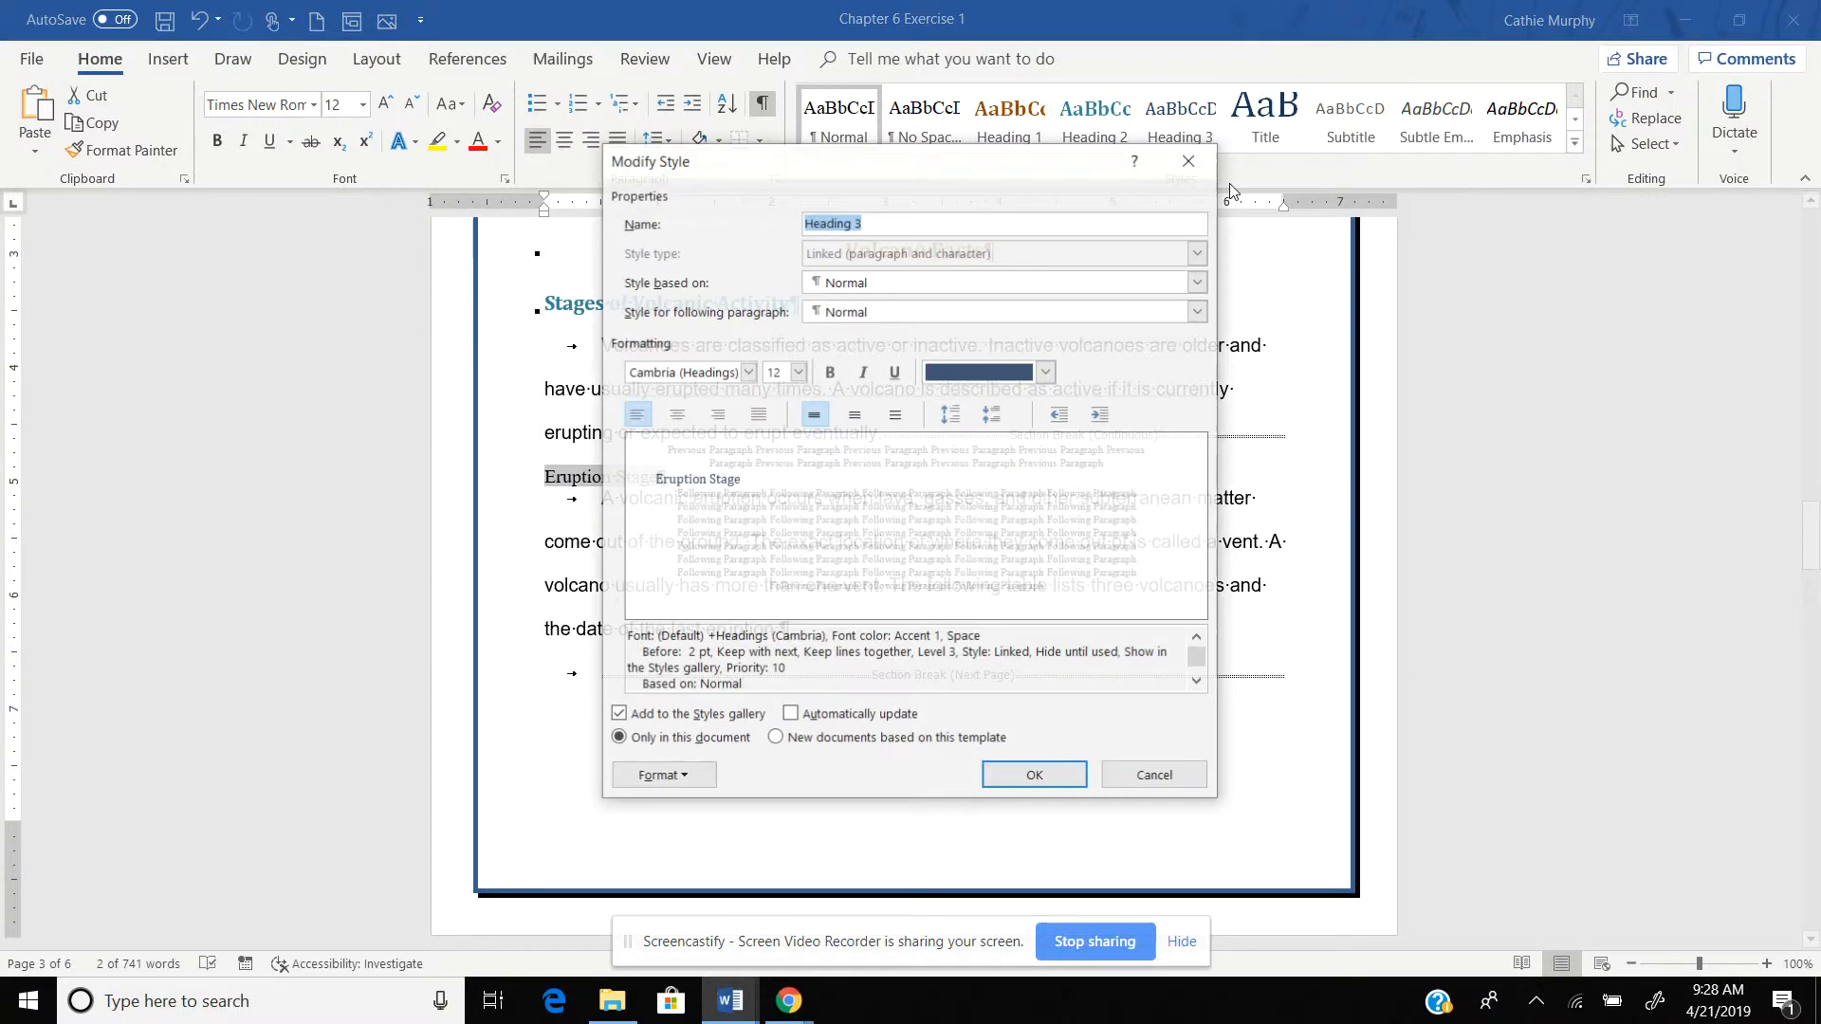
pyautogui.click(1045, 372)
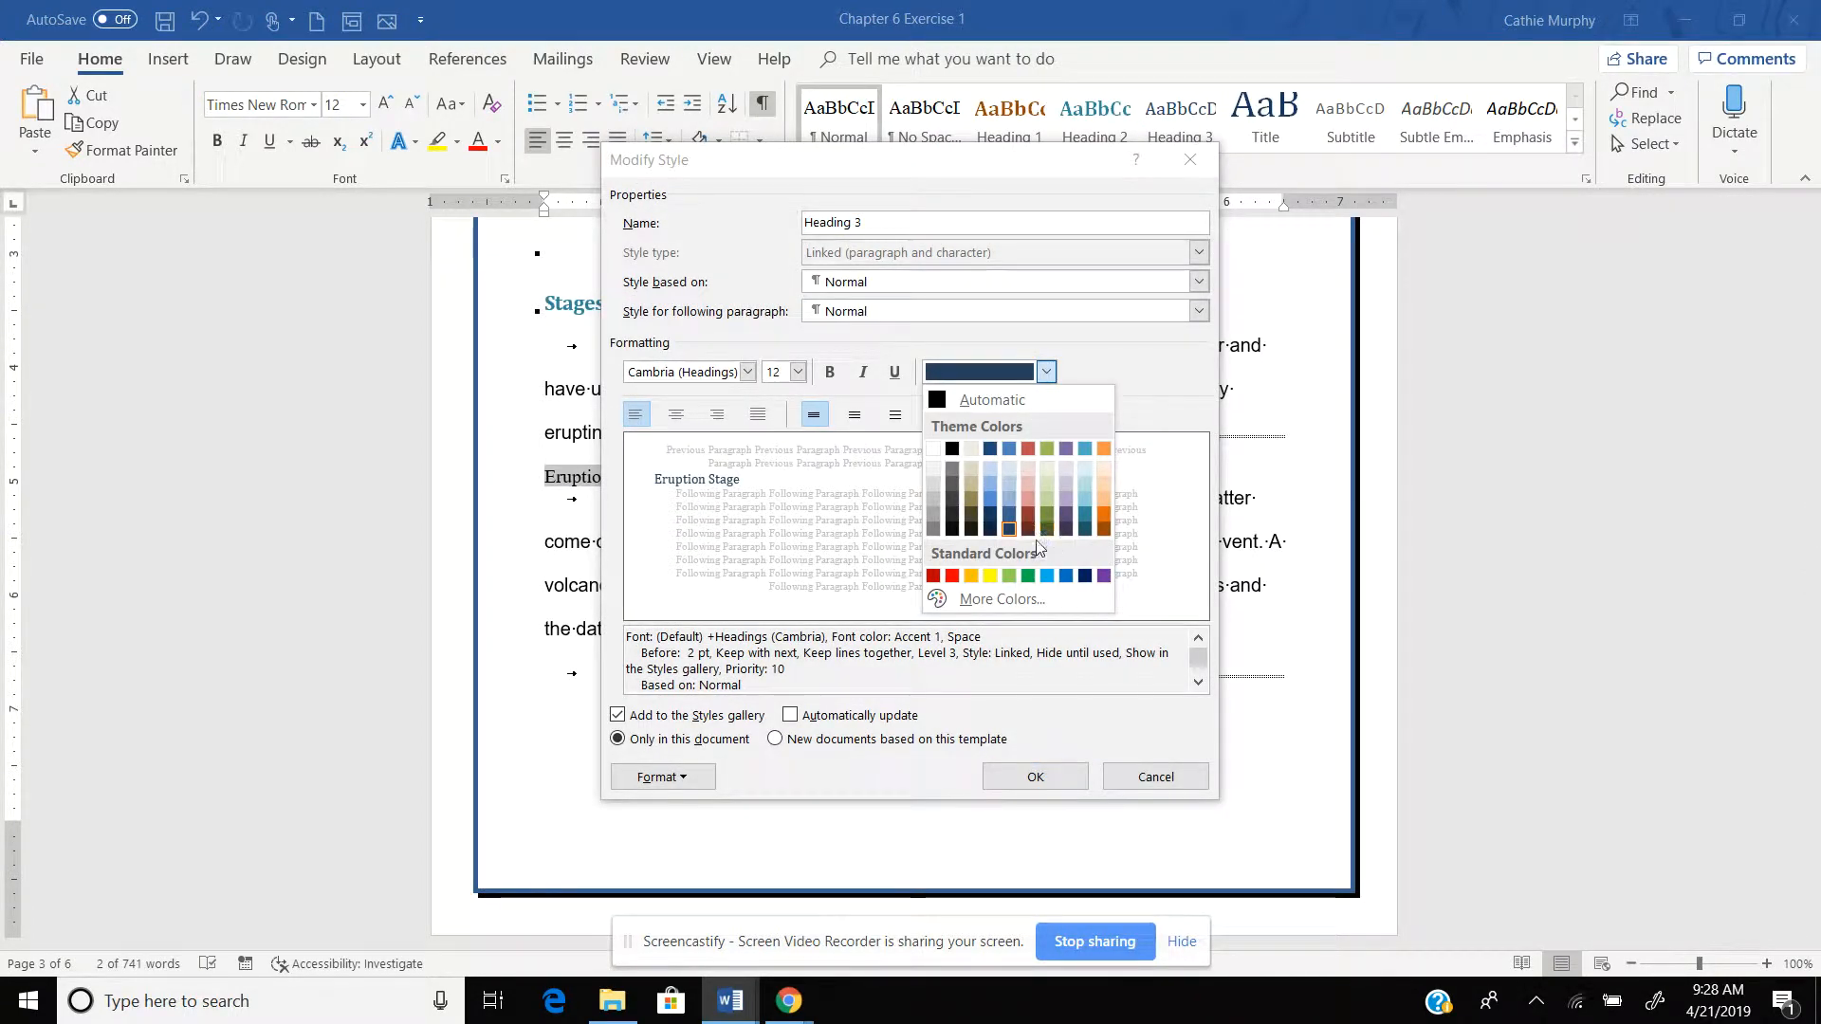
pyautogui.click(1028, 447)
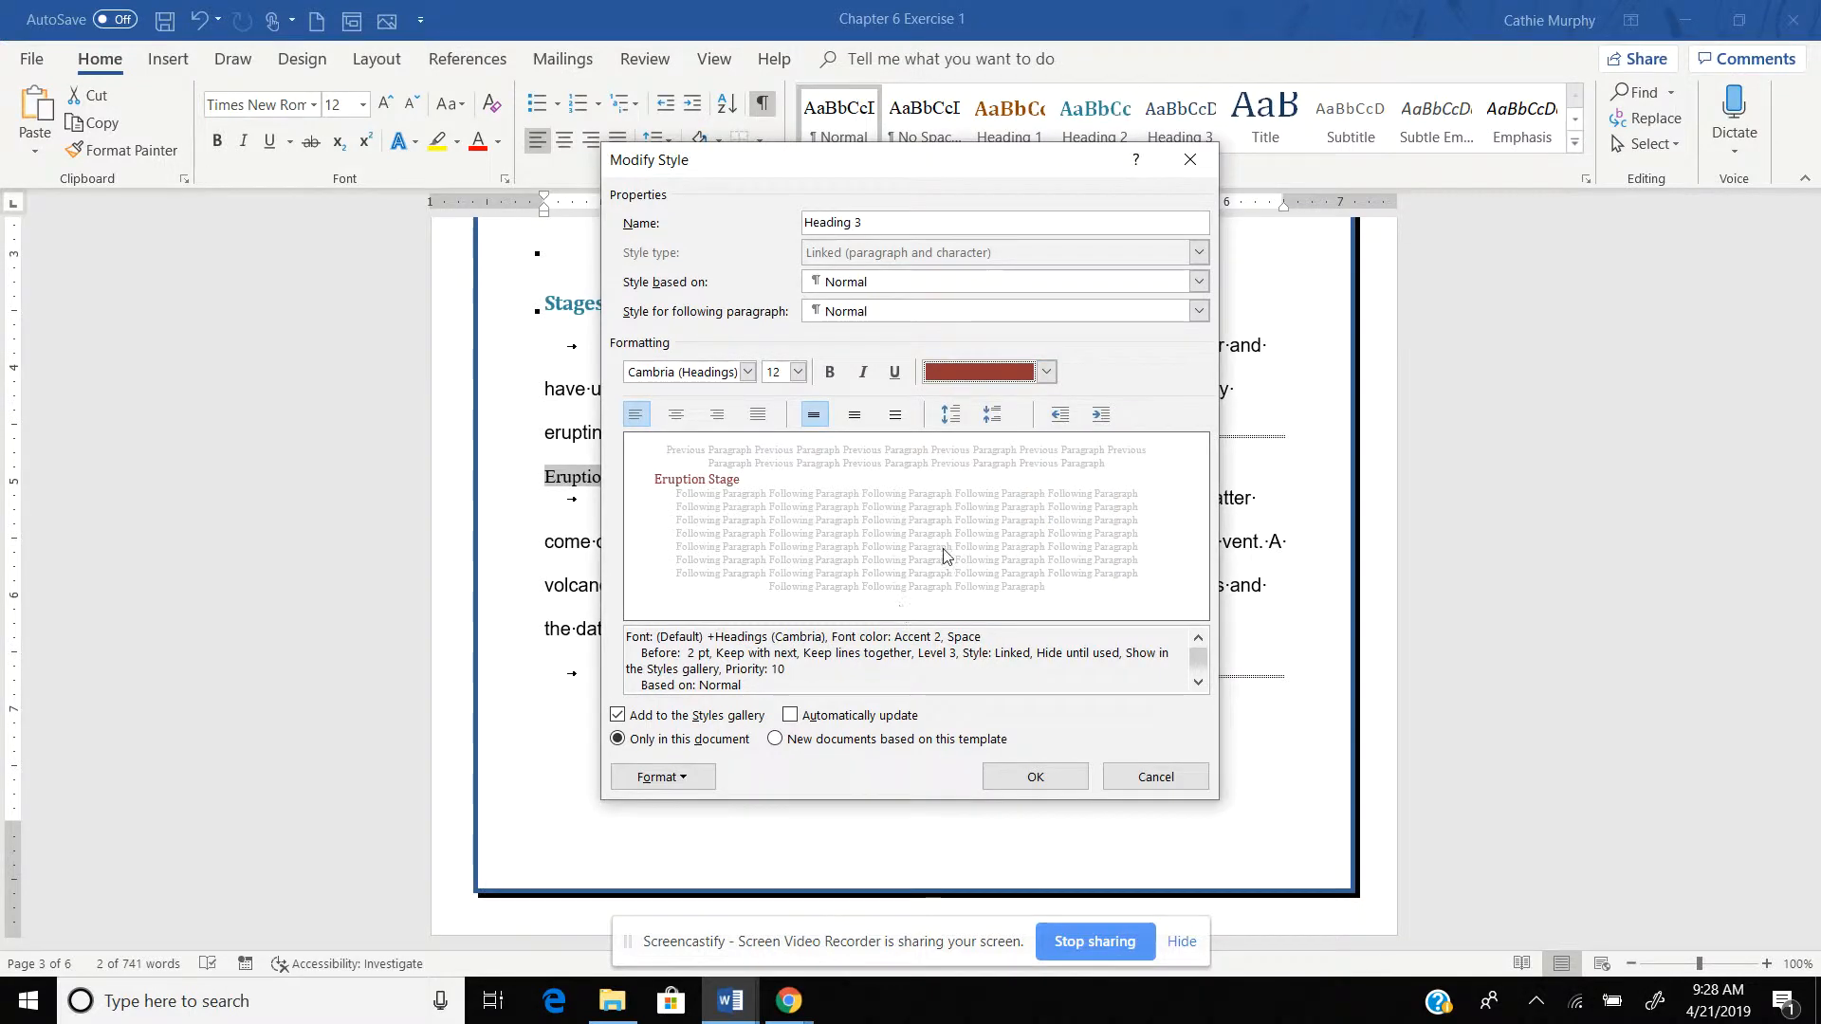
pyautogui.click(1046, 374)
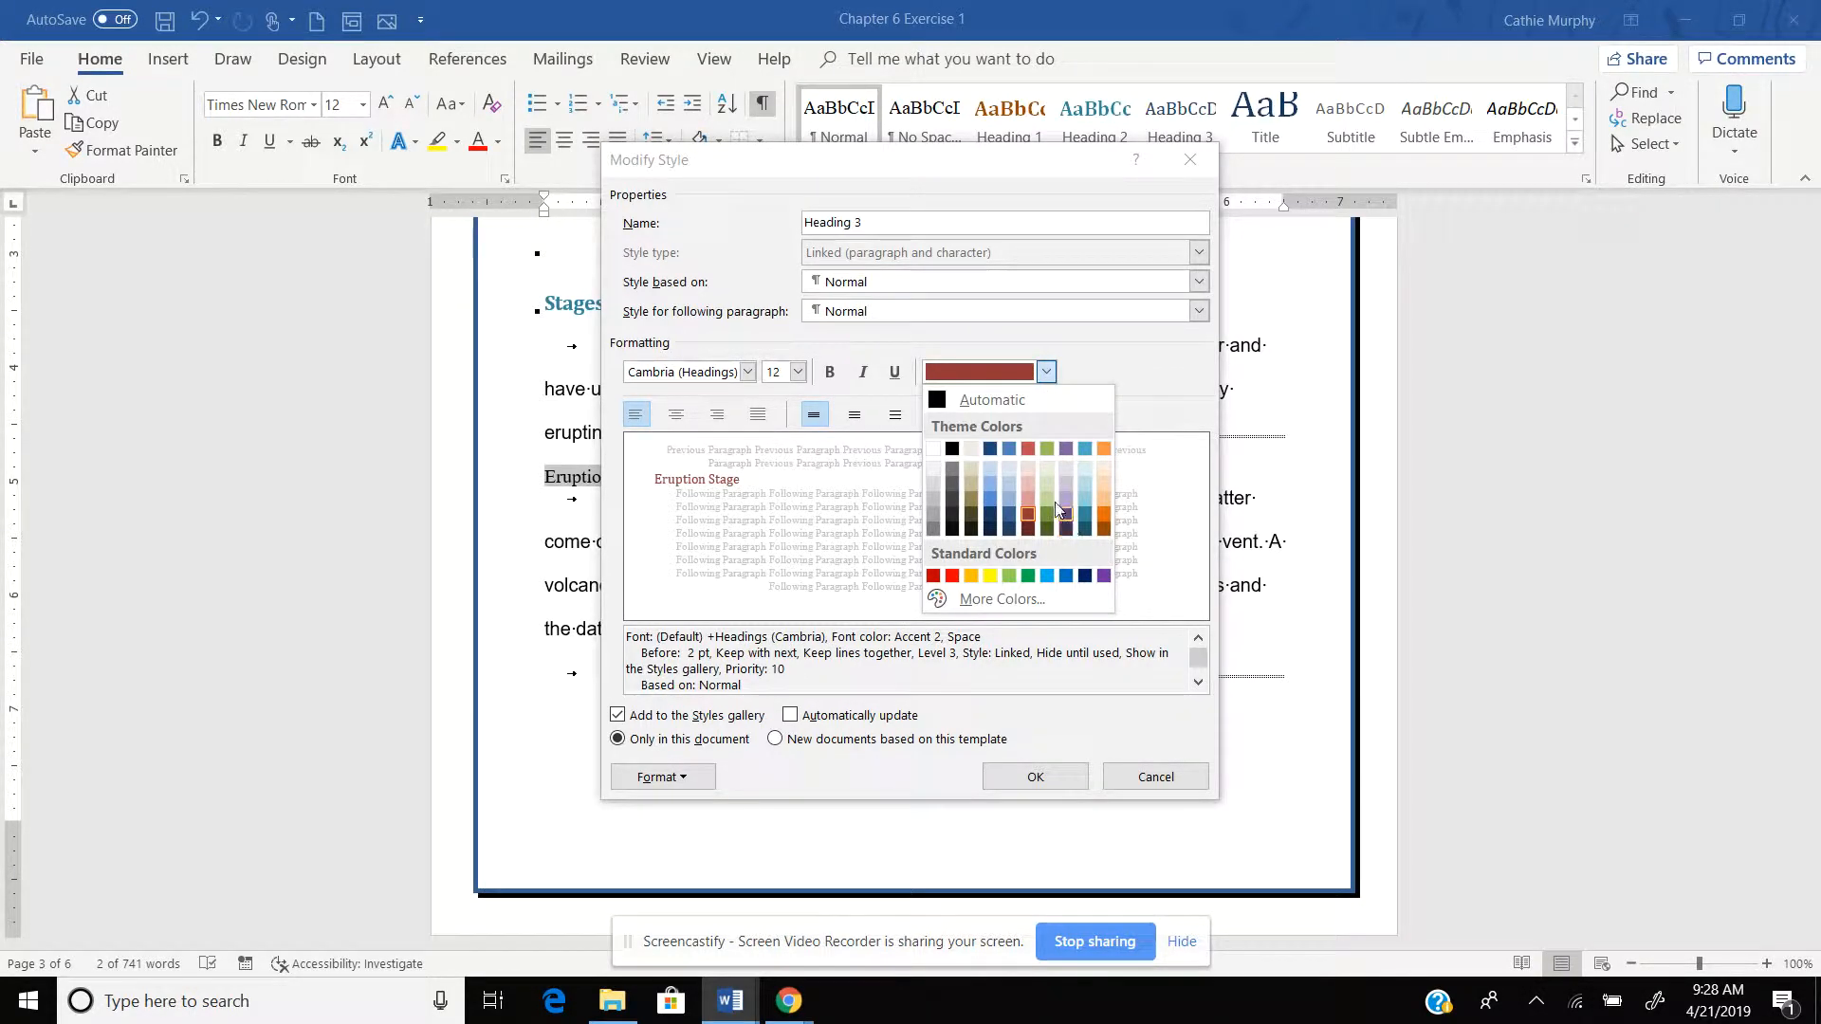
pyautogui.click(1047, 525)
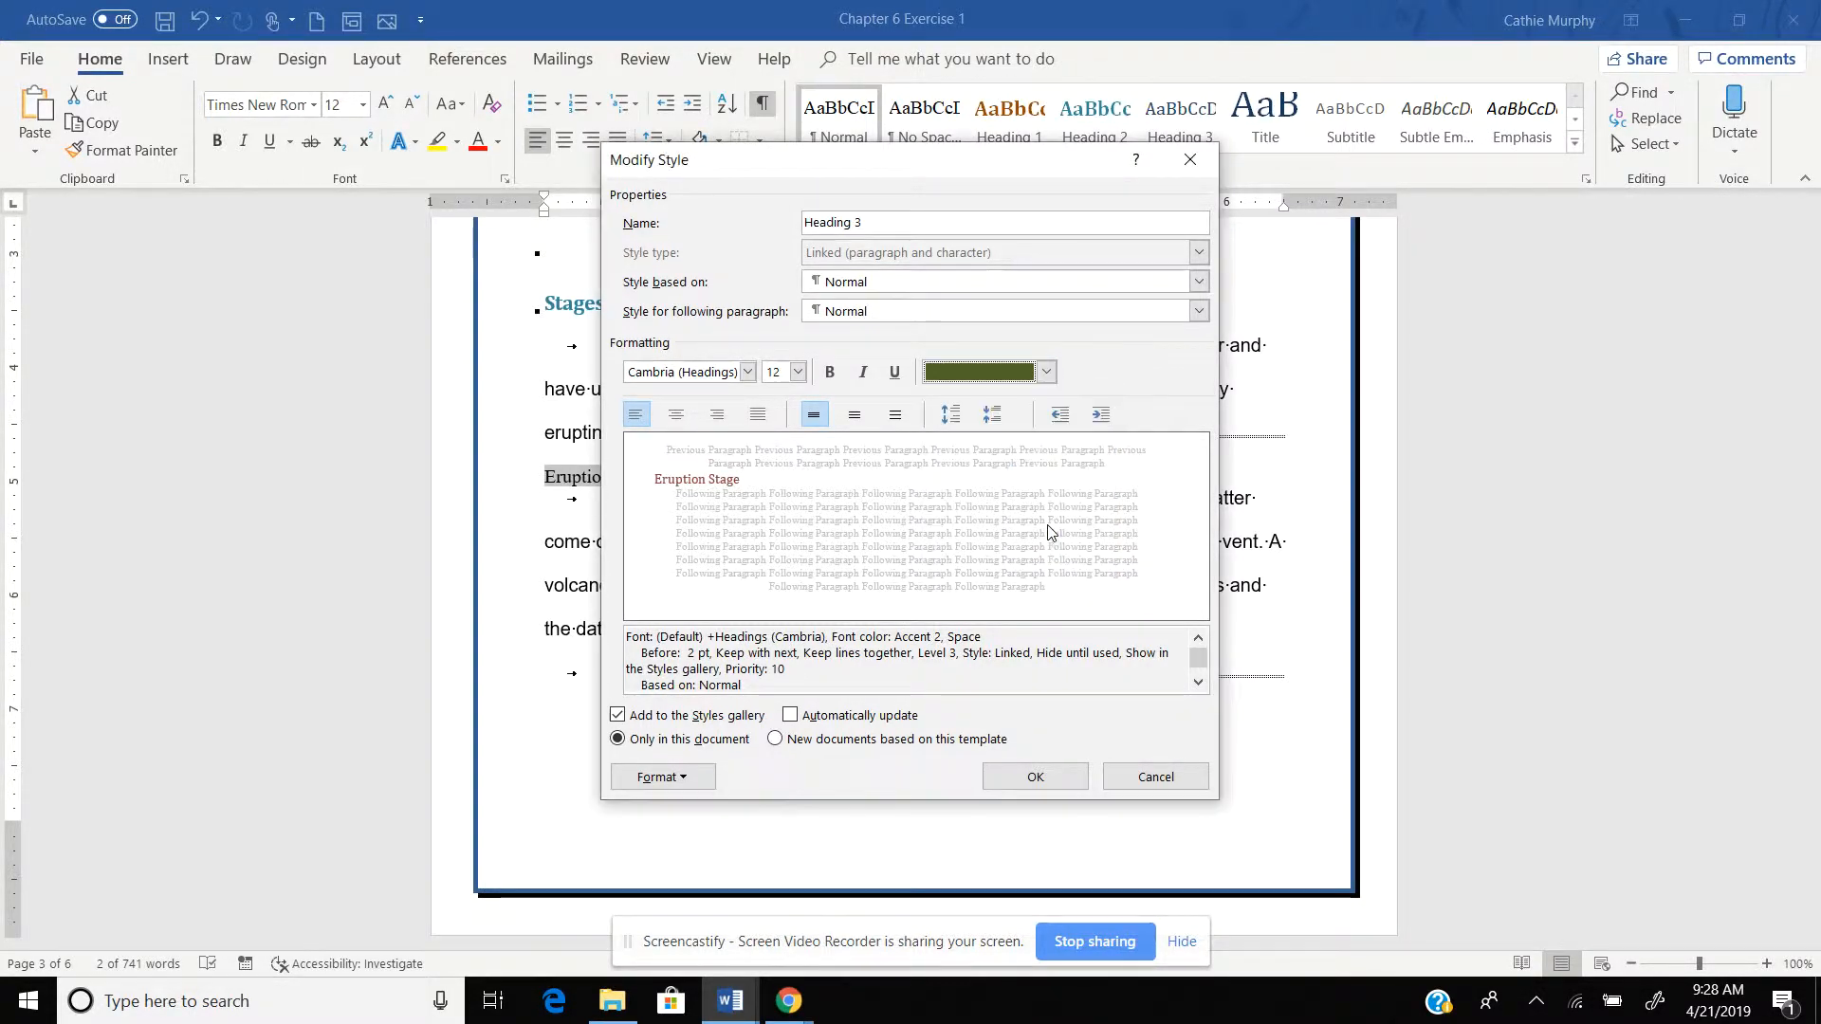
# Set Heading 3's paragraph spacing before and after to 6 pt, save the style and apply it to "Eruption Stage".
pyautogui.click(675, 780)
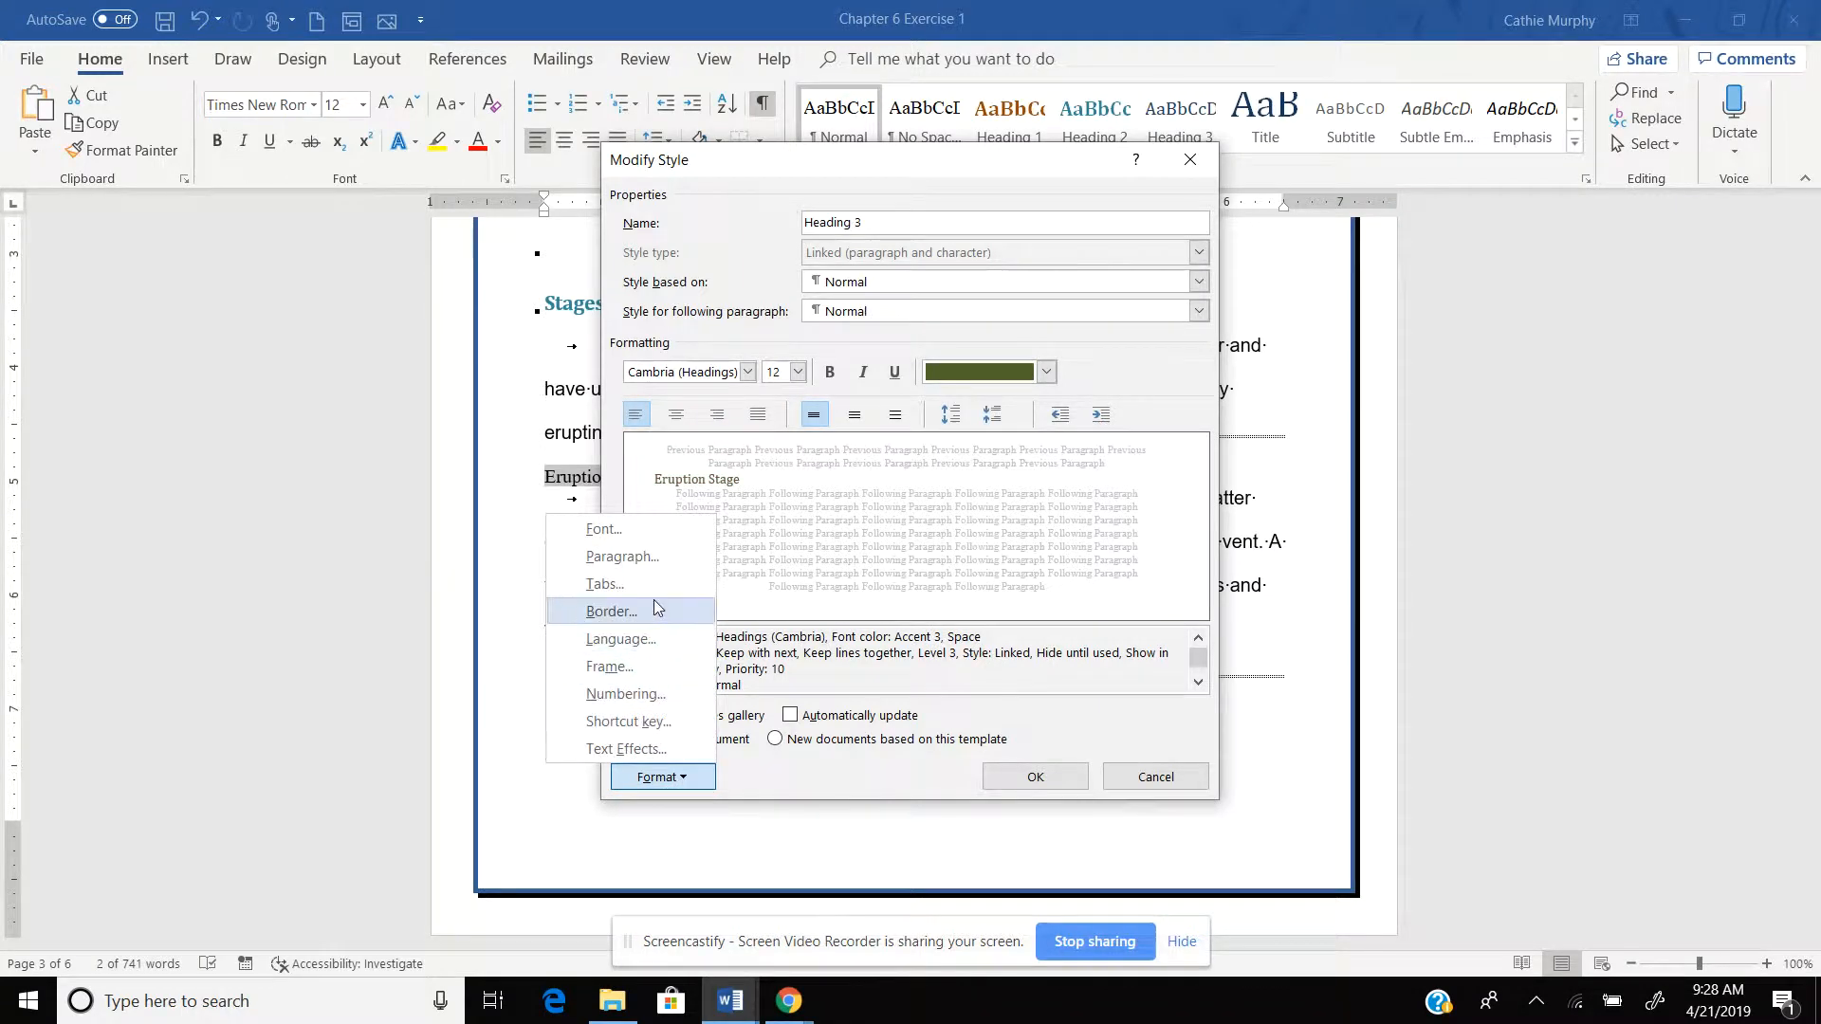
pyautogui.click(618, 556)
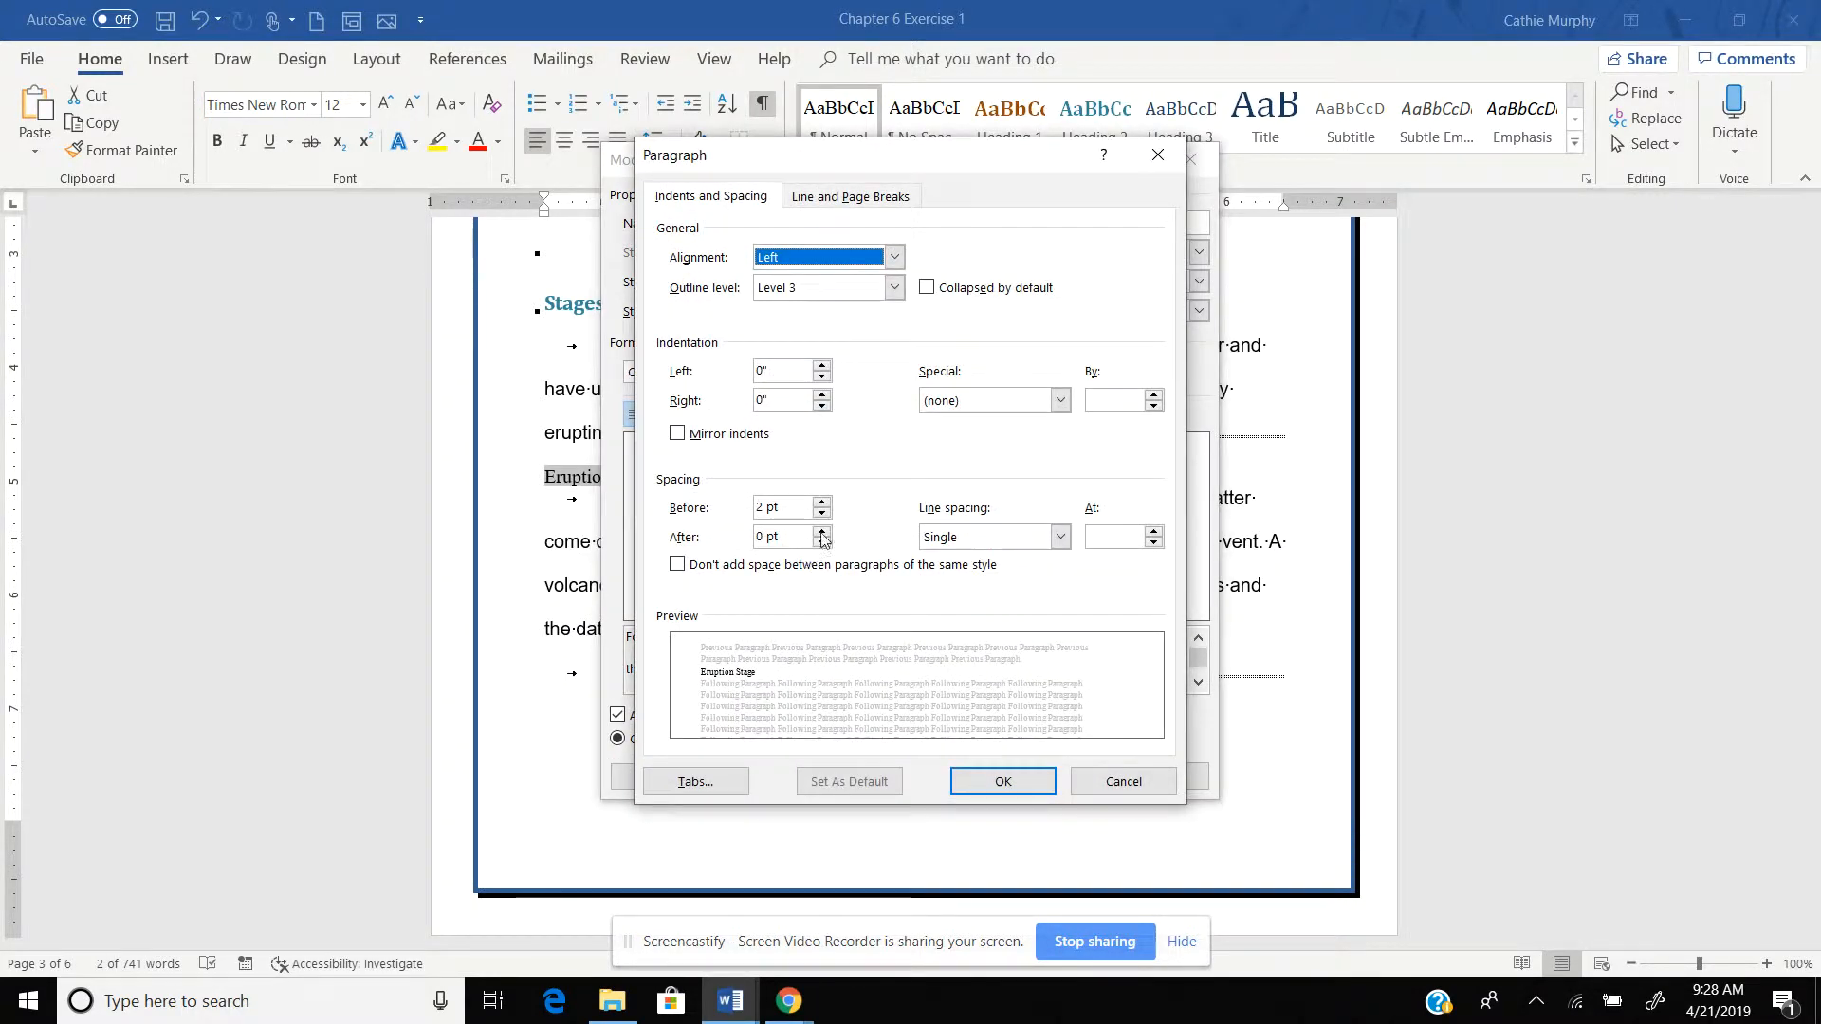
pyautogui.click(822, 503)
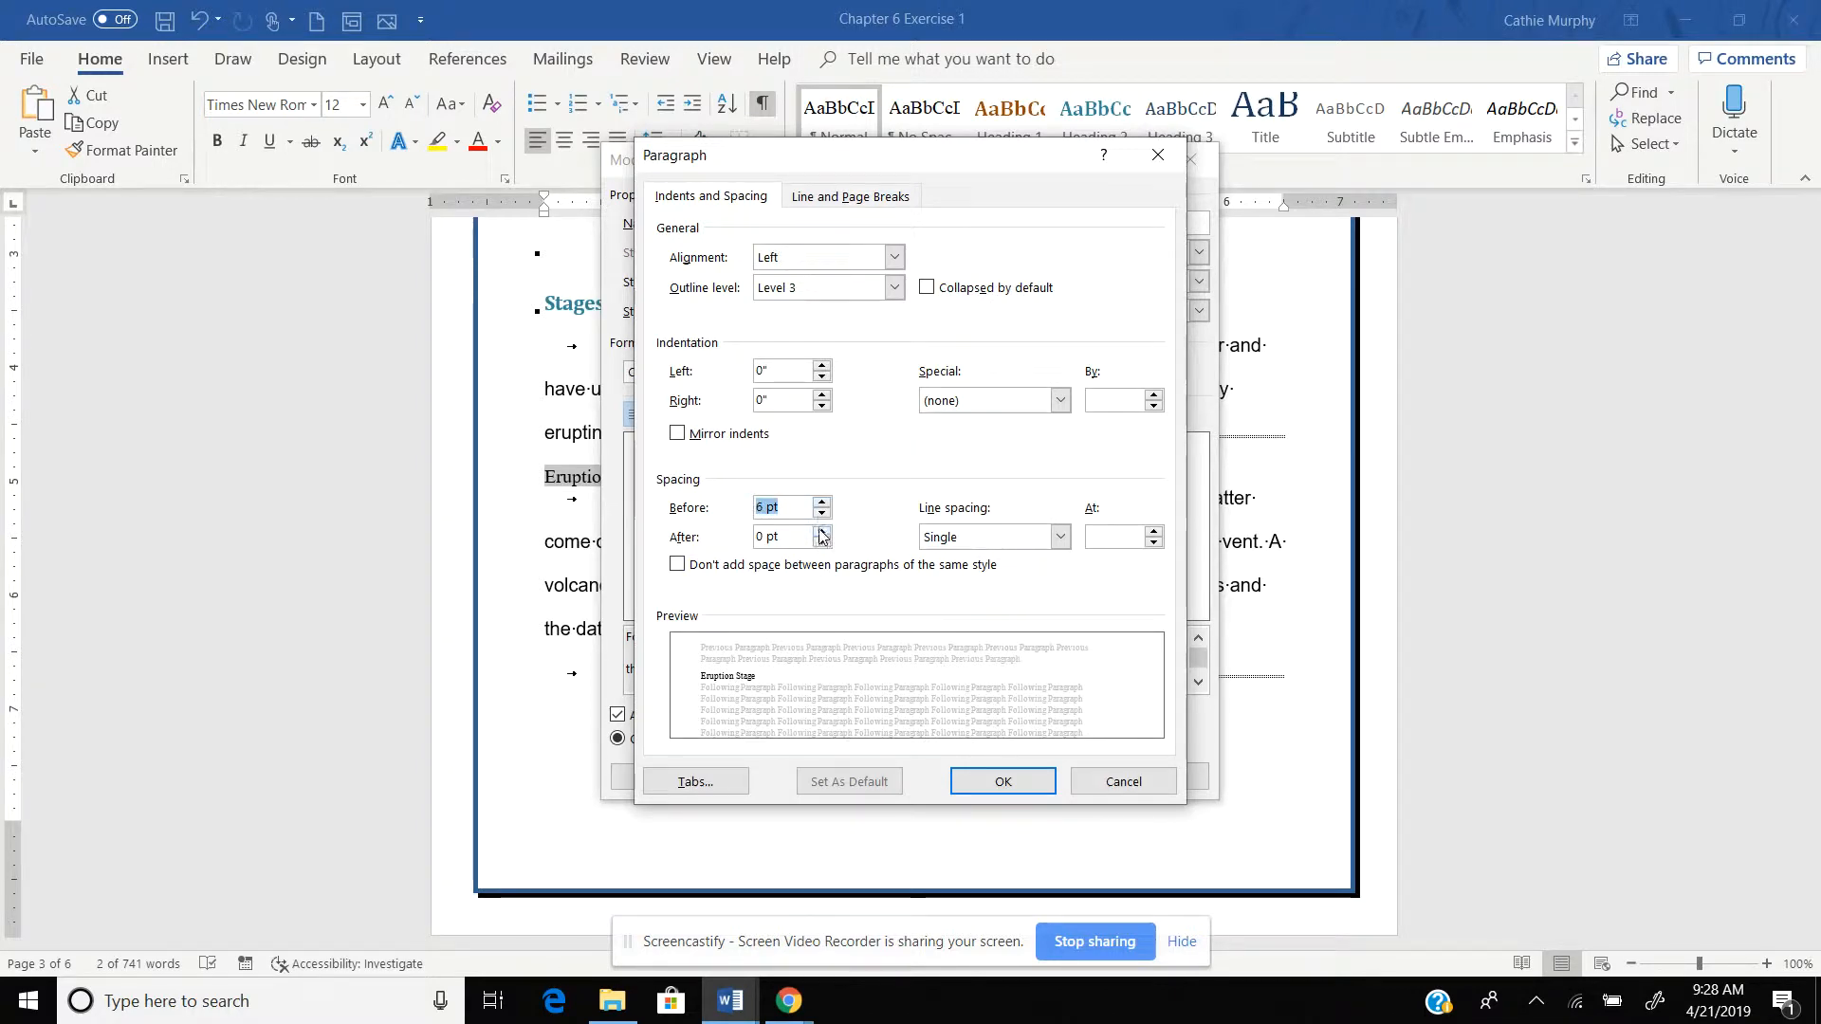
pyautogui.click(822, 532)
pyautogui.click(998, 783)
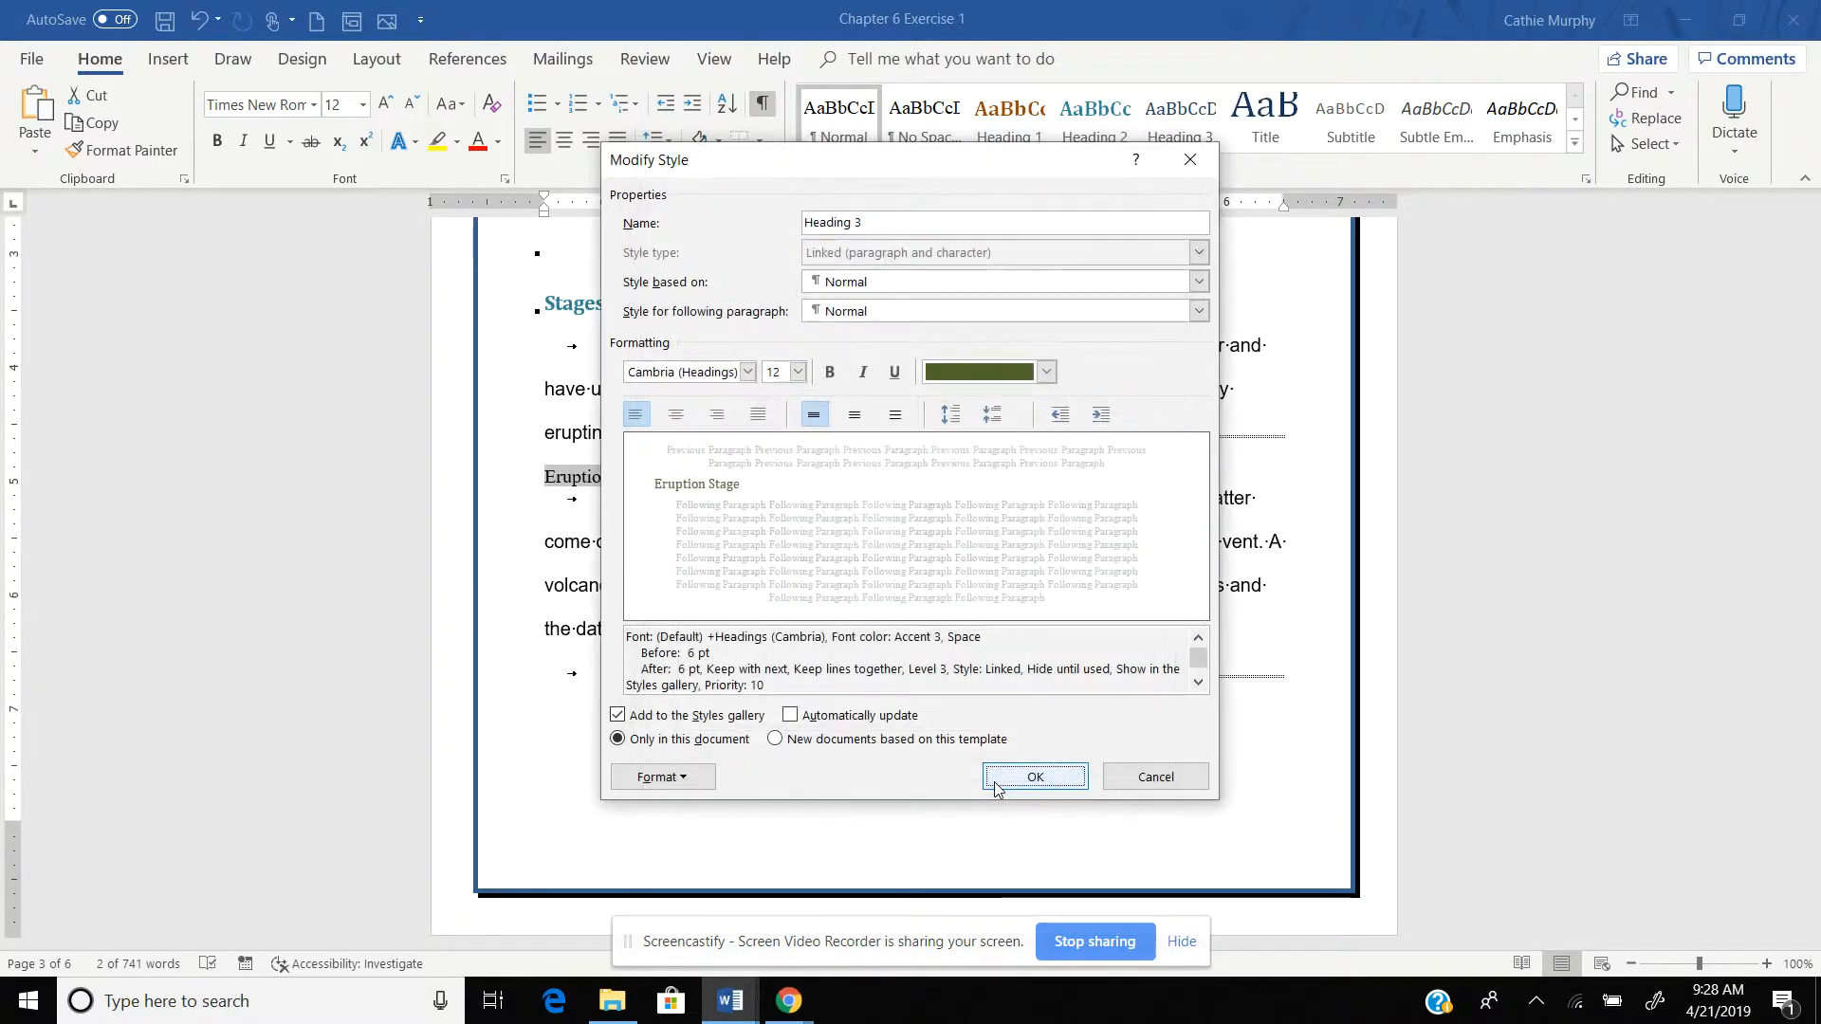
pyautogui.click(1004, 781)
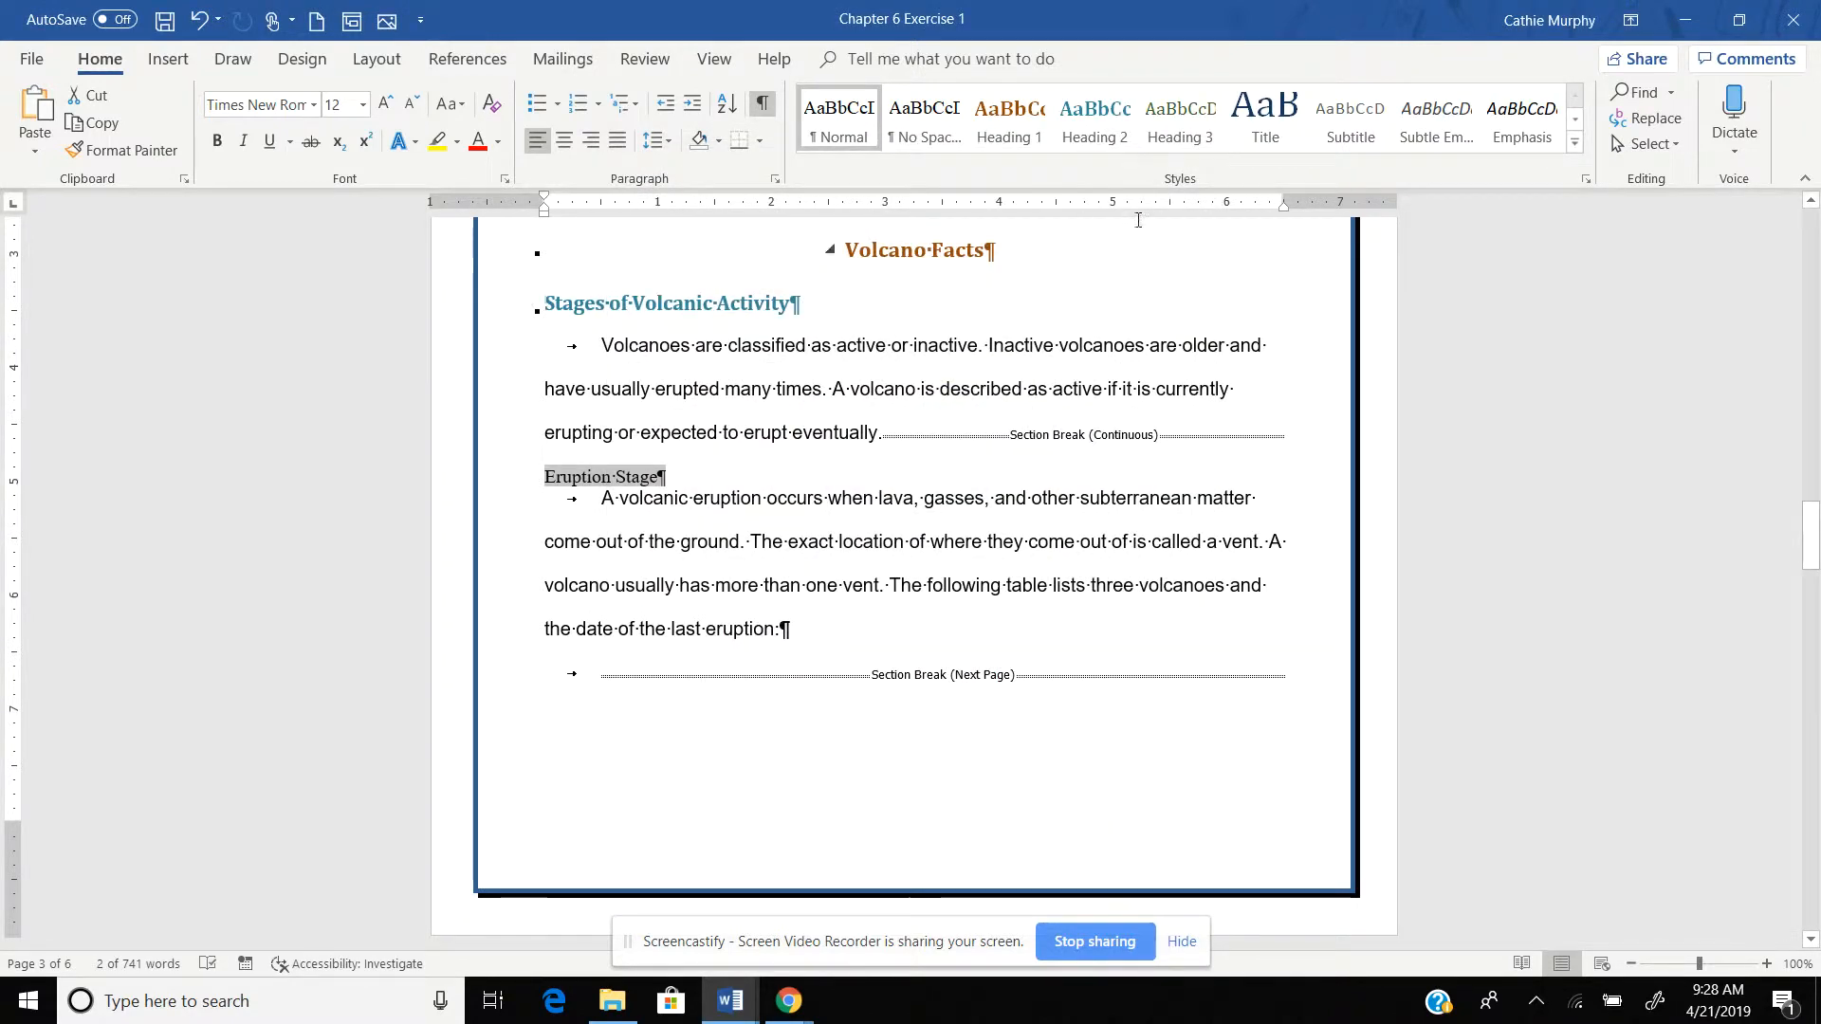
pyautogui.click(1177, 135)
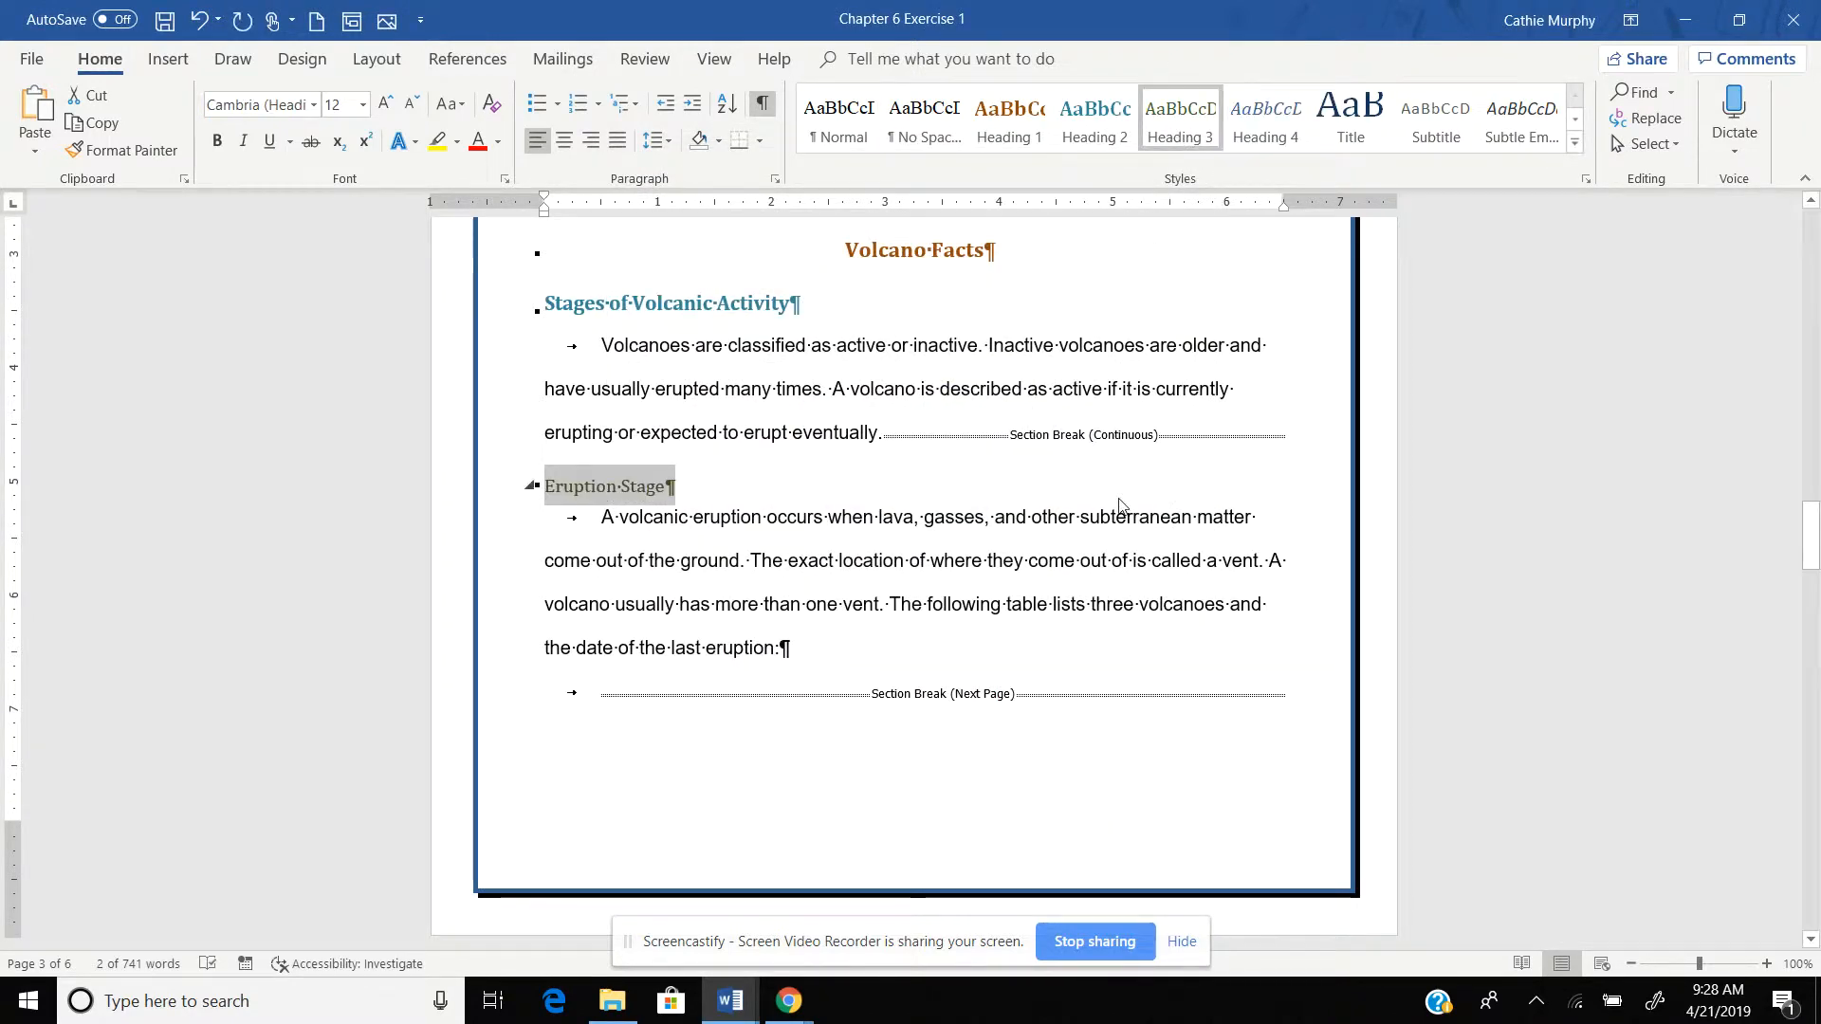
# Copy the "Eruption Stage" heading's formatting to the "Cooling and Inactive Stage" and "Cinder Cones" side headings with Format Painter.
pyautogui.click(151, 159)
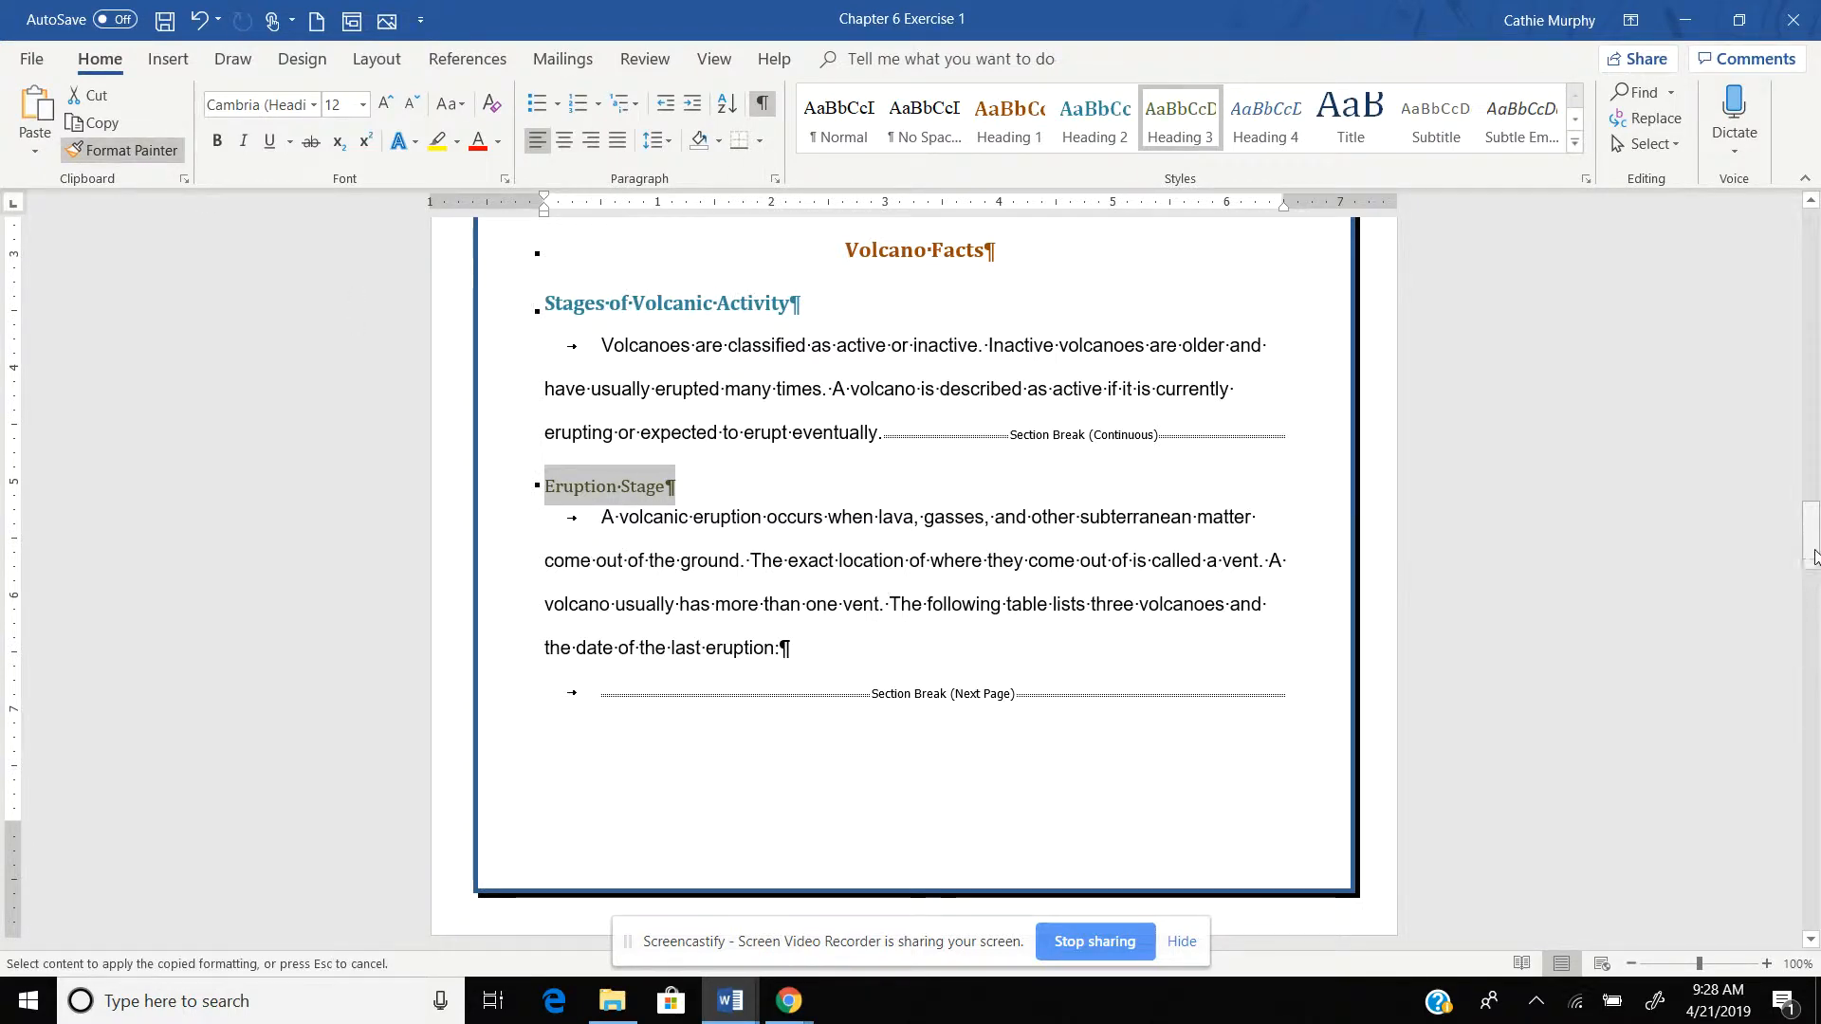
pyautogui.moveTo(1813, 557); pyautogui.dragTo(1813, 625)
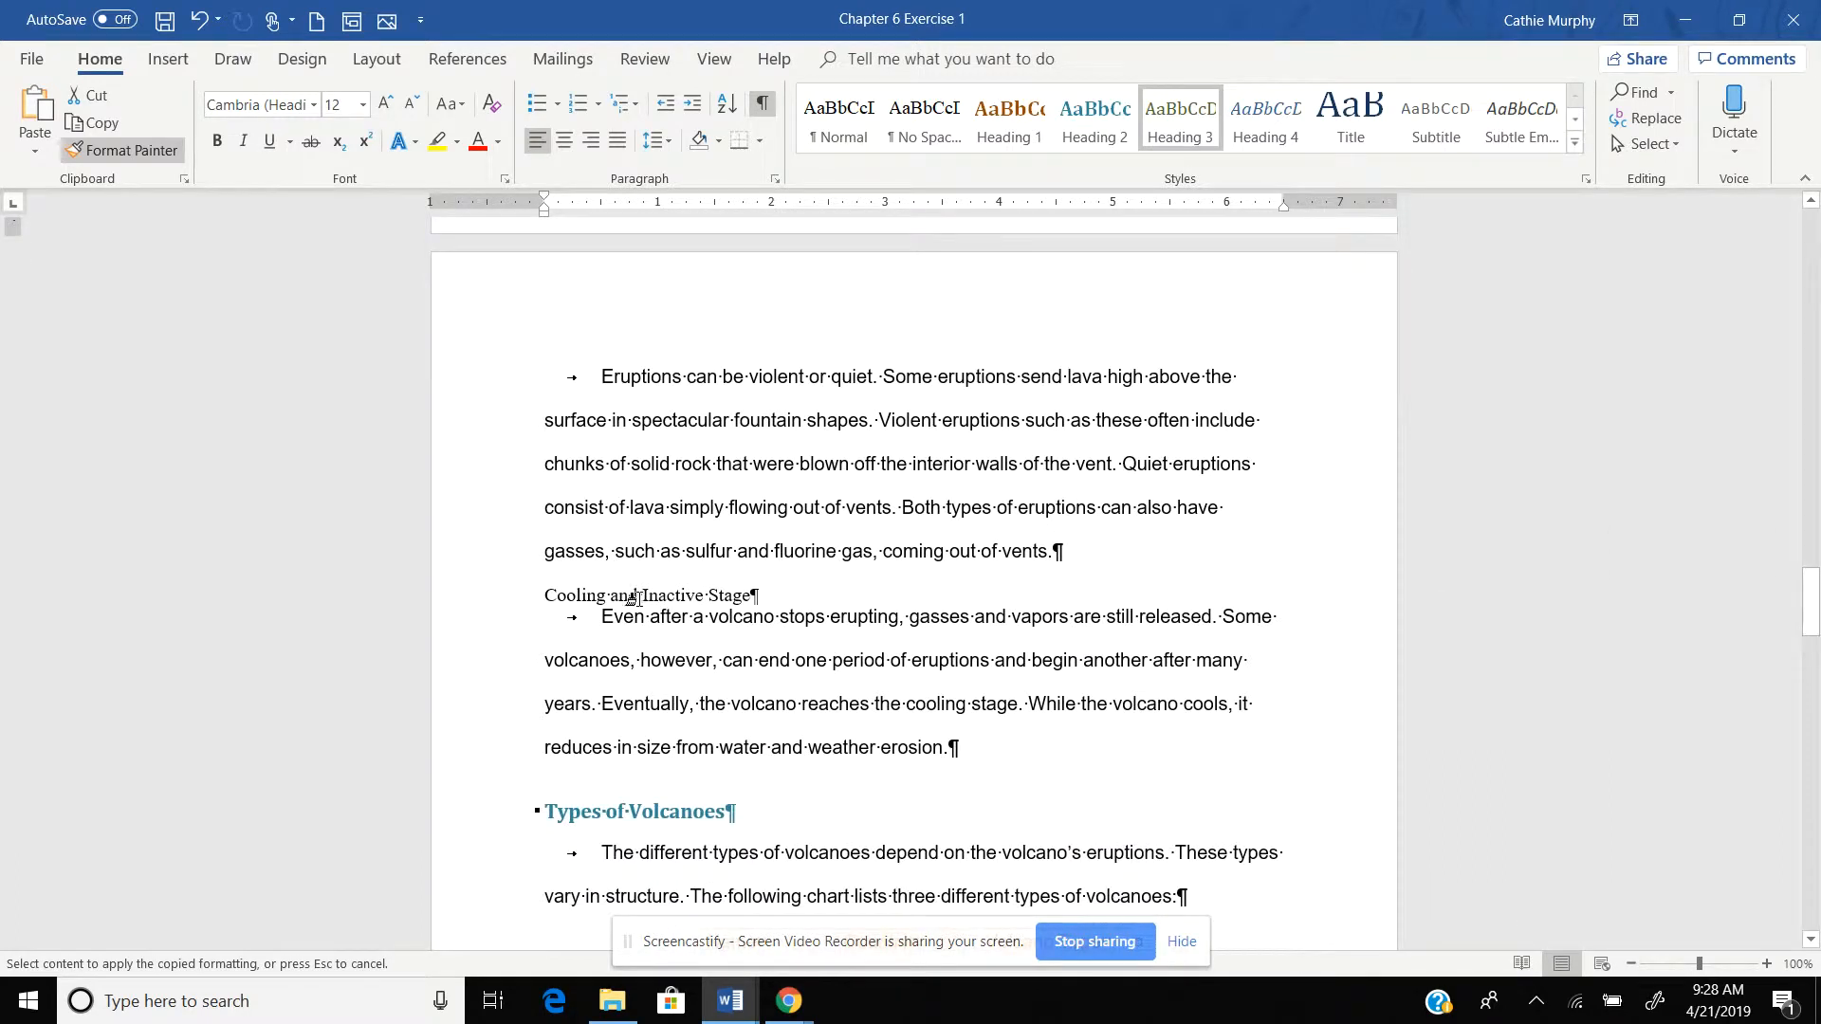
pyautogui.moveTo(581, 593); pyautogui.dragTo(750, 586)
pyautogui.moveTo(1817, 616); pyautogui.dragTo(1816, 685)
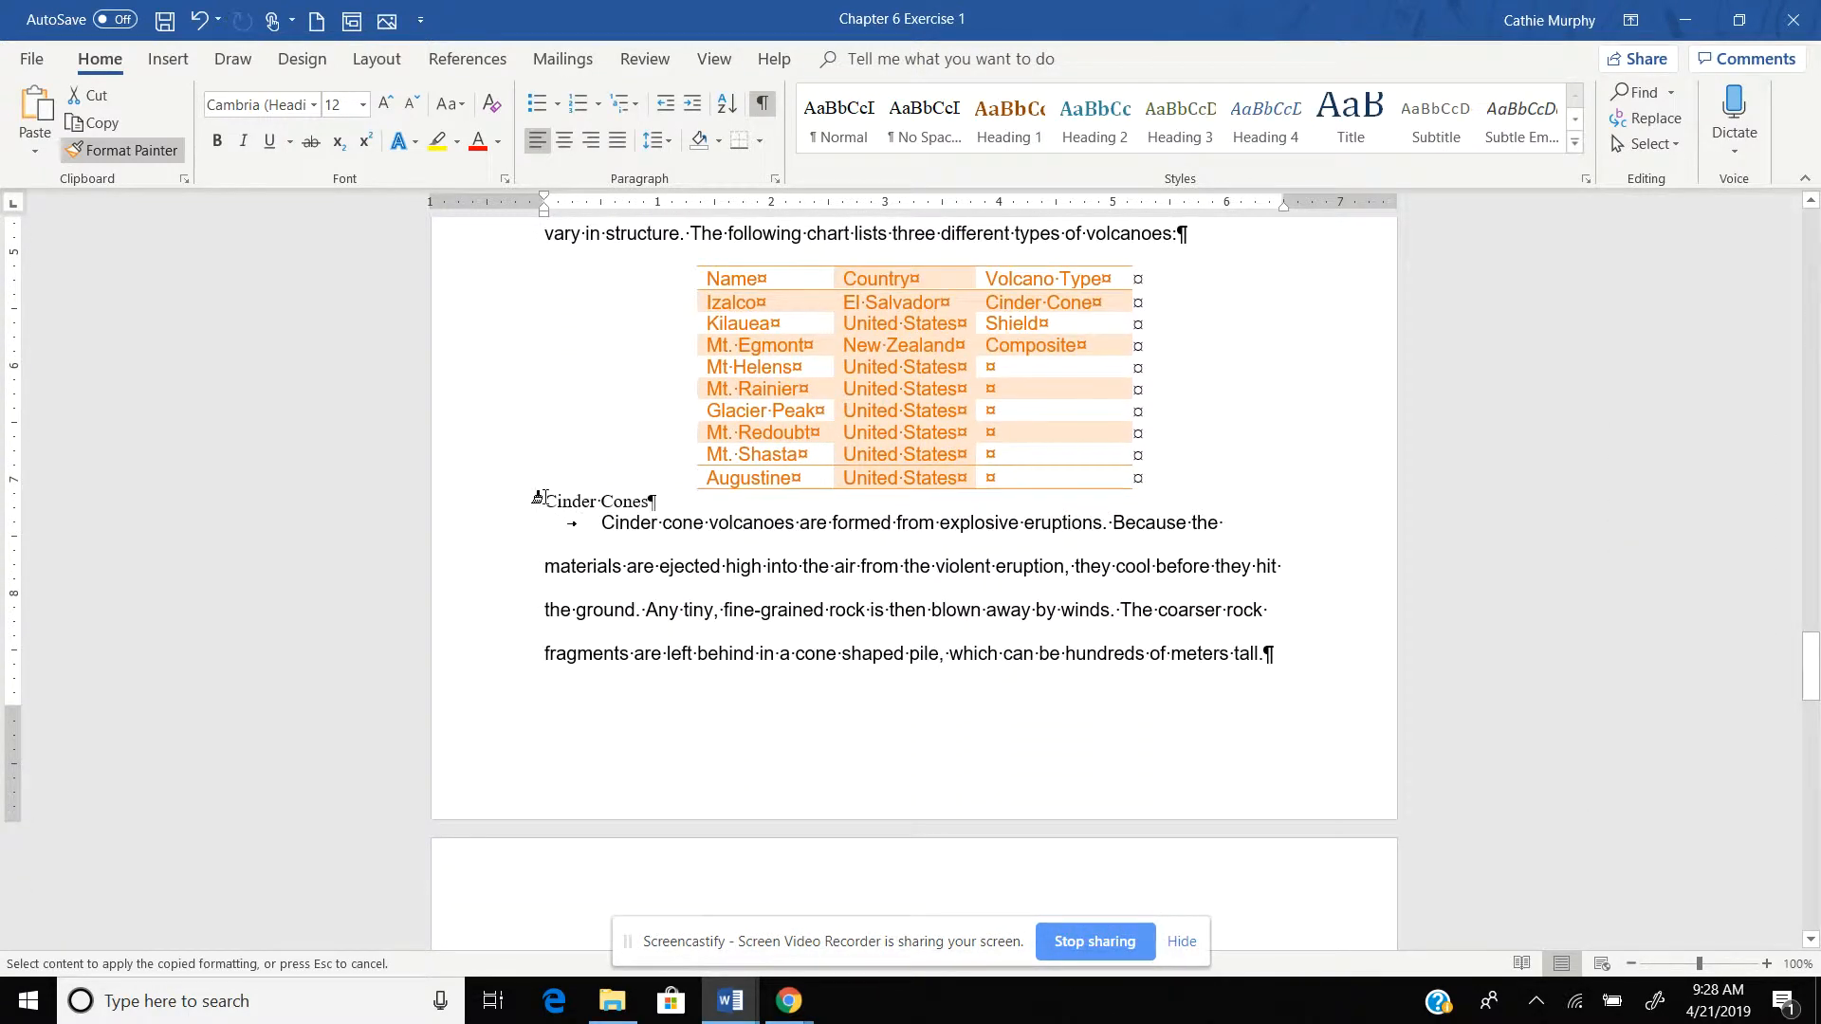
pyautogui.moveTo(543, 497); pyautogui.dragTo(662, 505)
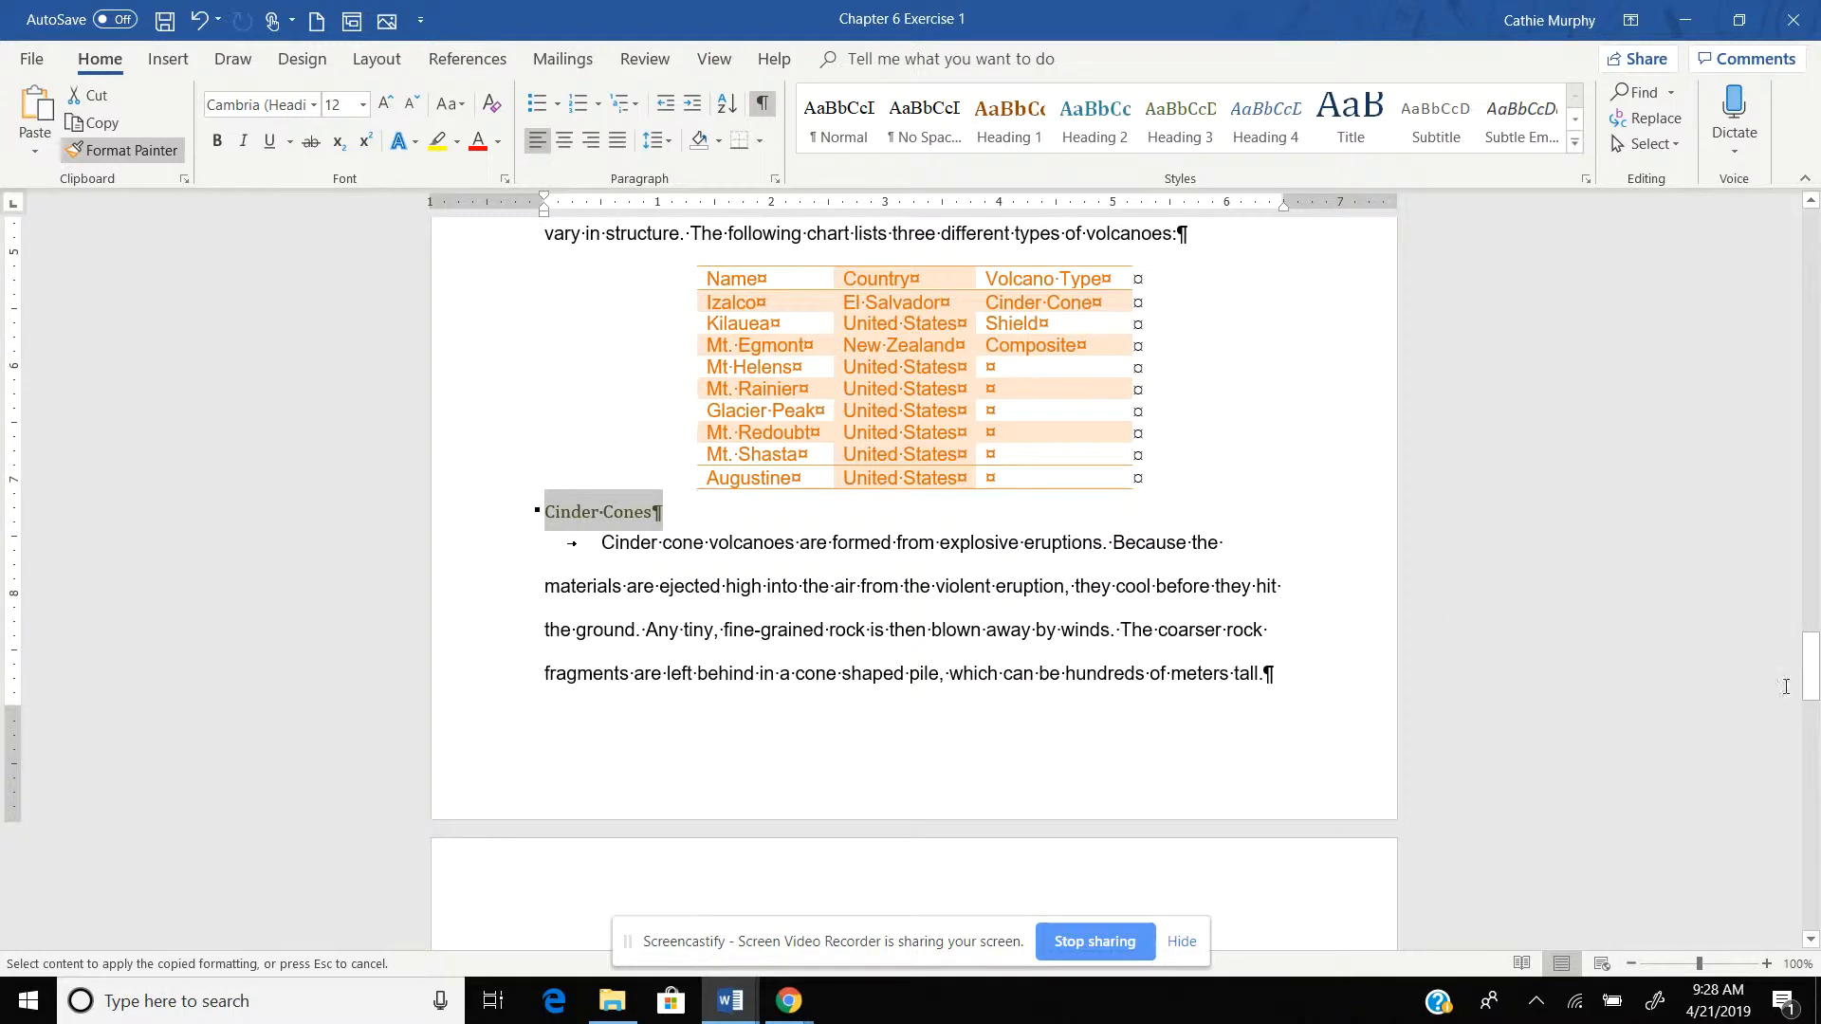
# Paint the heading format onto "Shield Volcanoes" and "Composite Volcanoes", stop copying, and undo the stray formatting of the body paragraph below.
pyautogui.moveTo(1811, 684); pyautogui.dragTo(1811, 740)
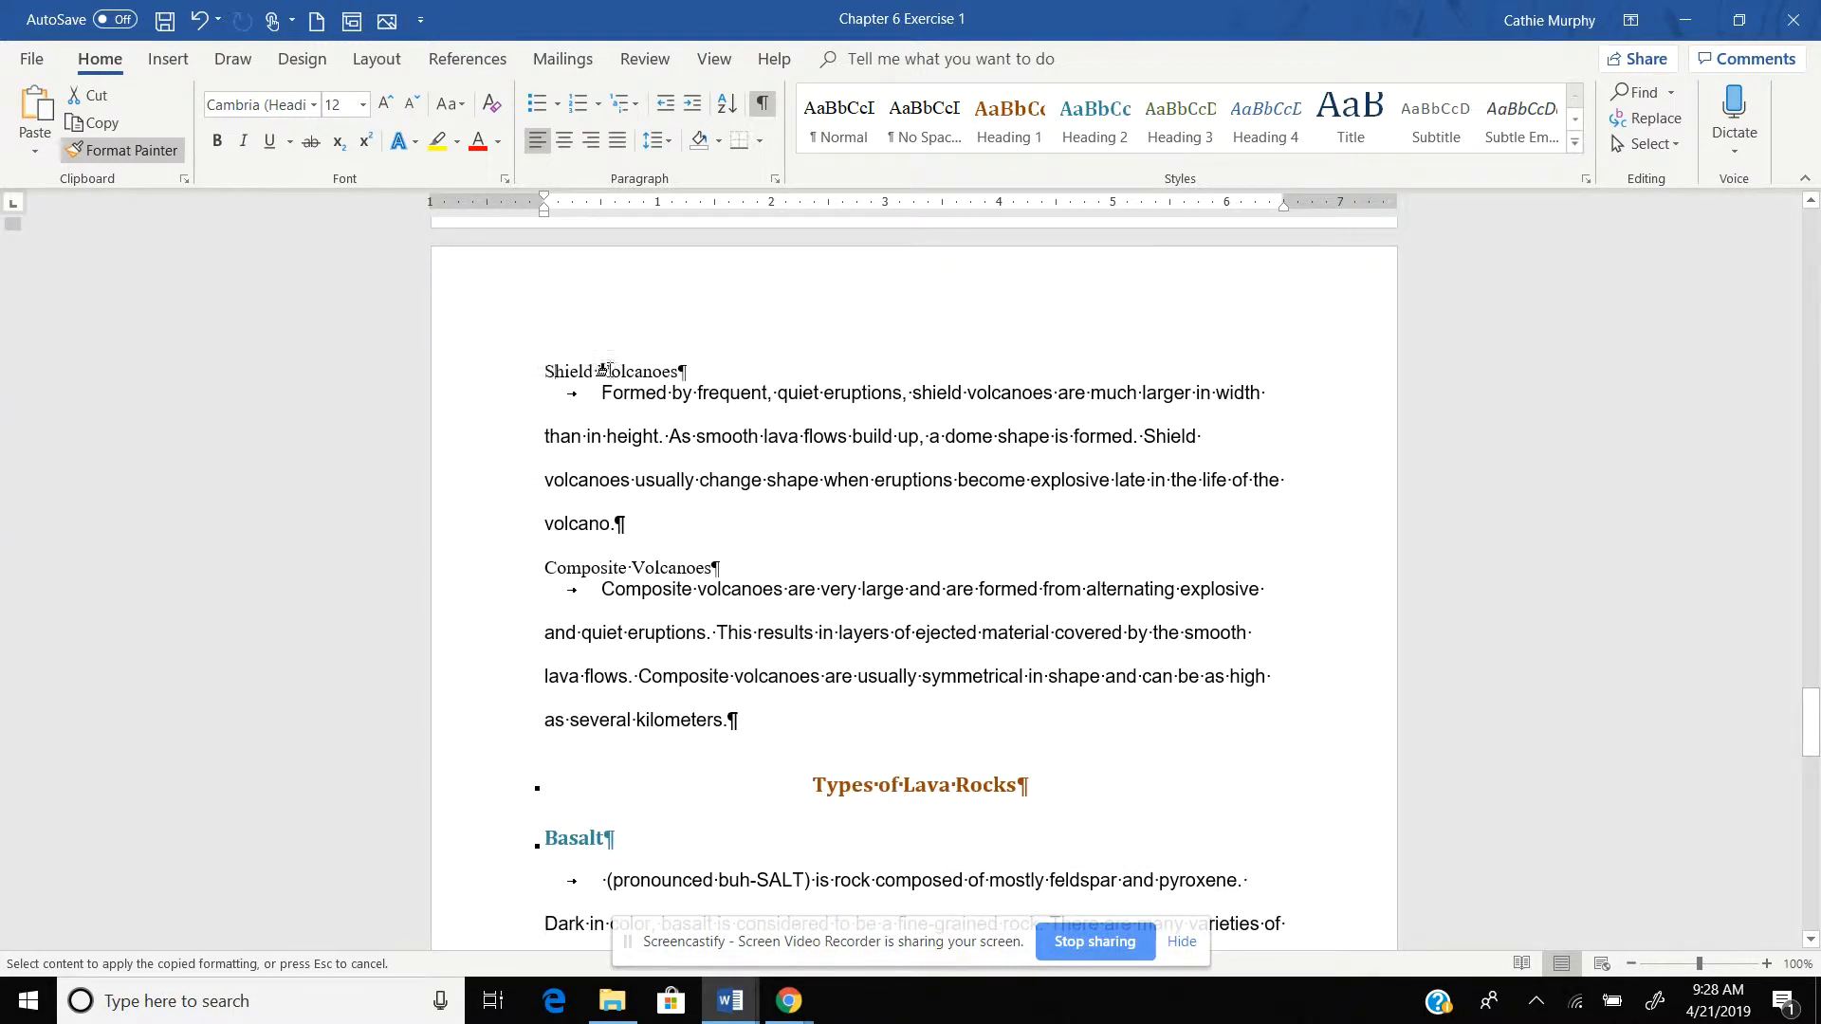
pyautogui.moveTo(544, 371); pyautogui.dragTo(691, 372)
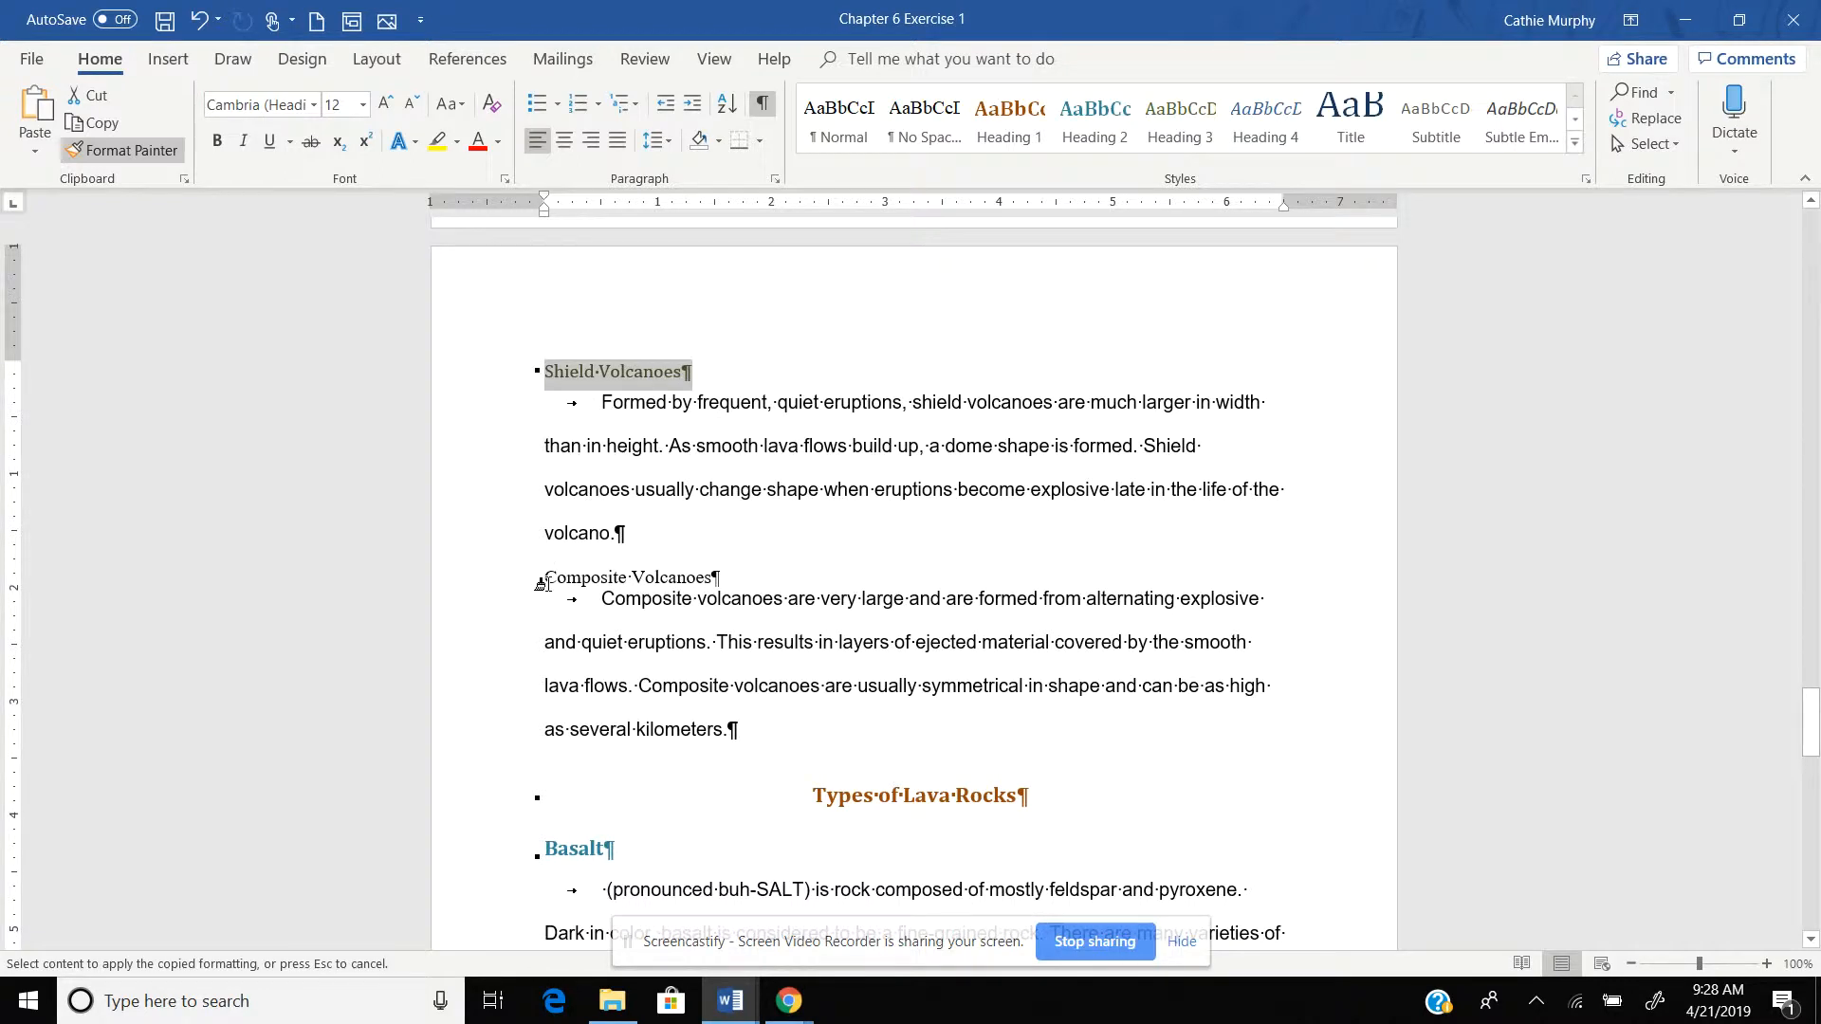
pyautogui.moveTo(545, 578); pyautogui.dragTo(709, 579)
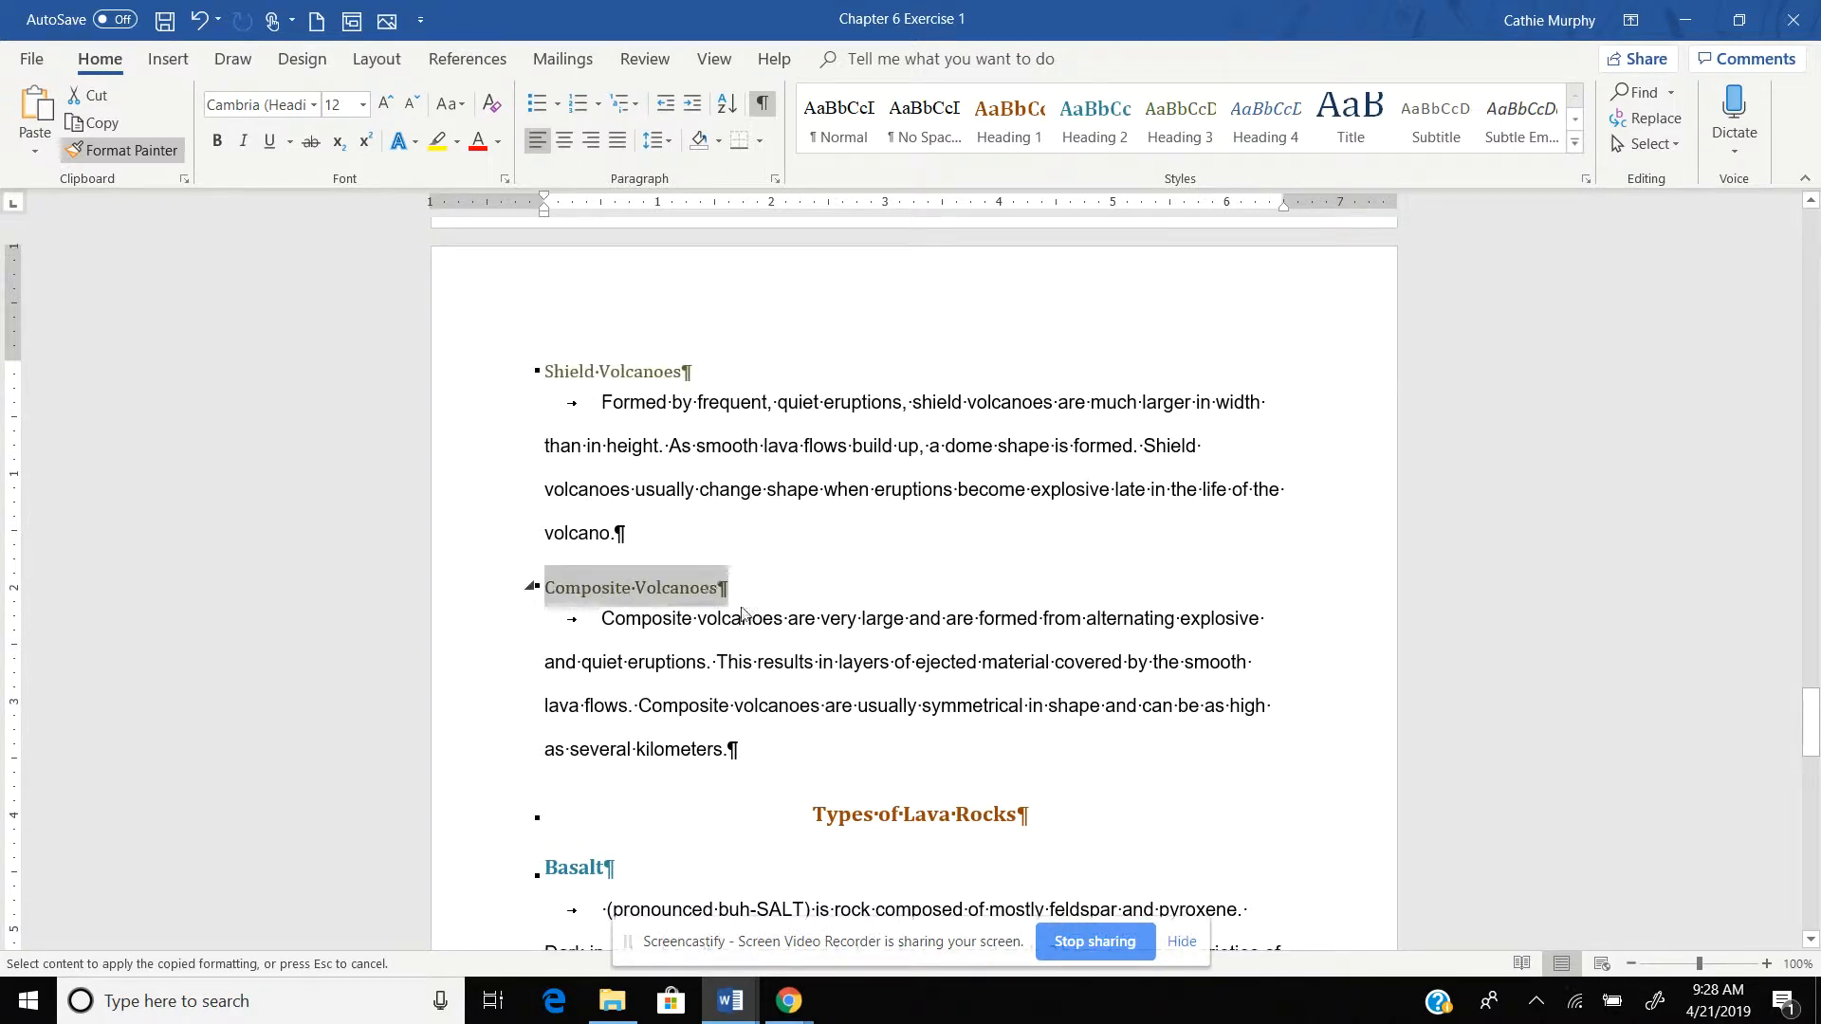
pyautogui.click(775, 623)
pyautogui.press('Escape')
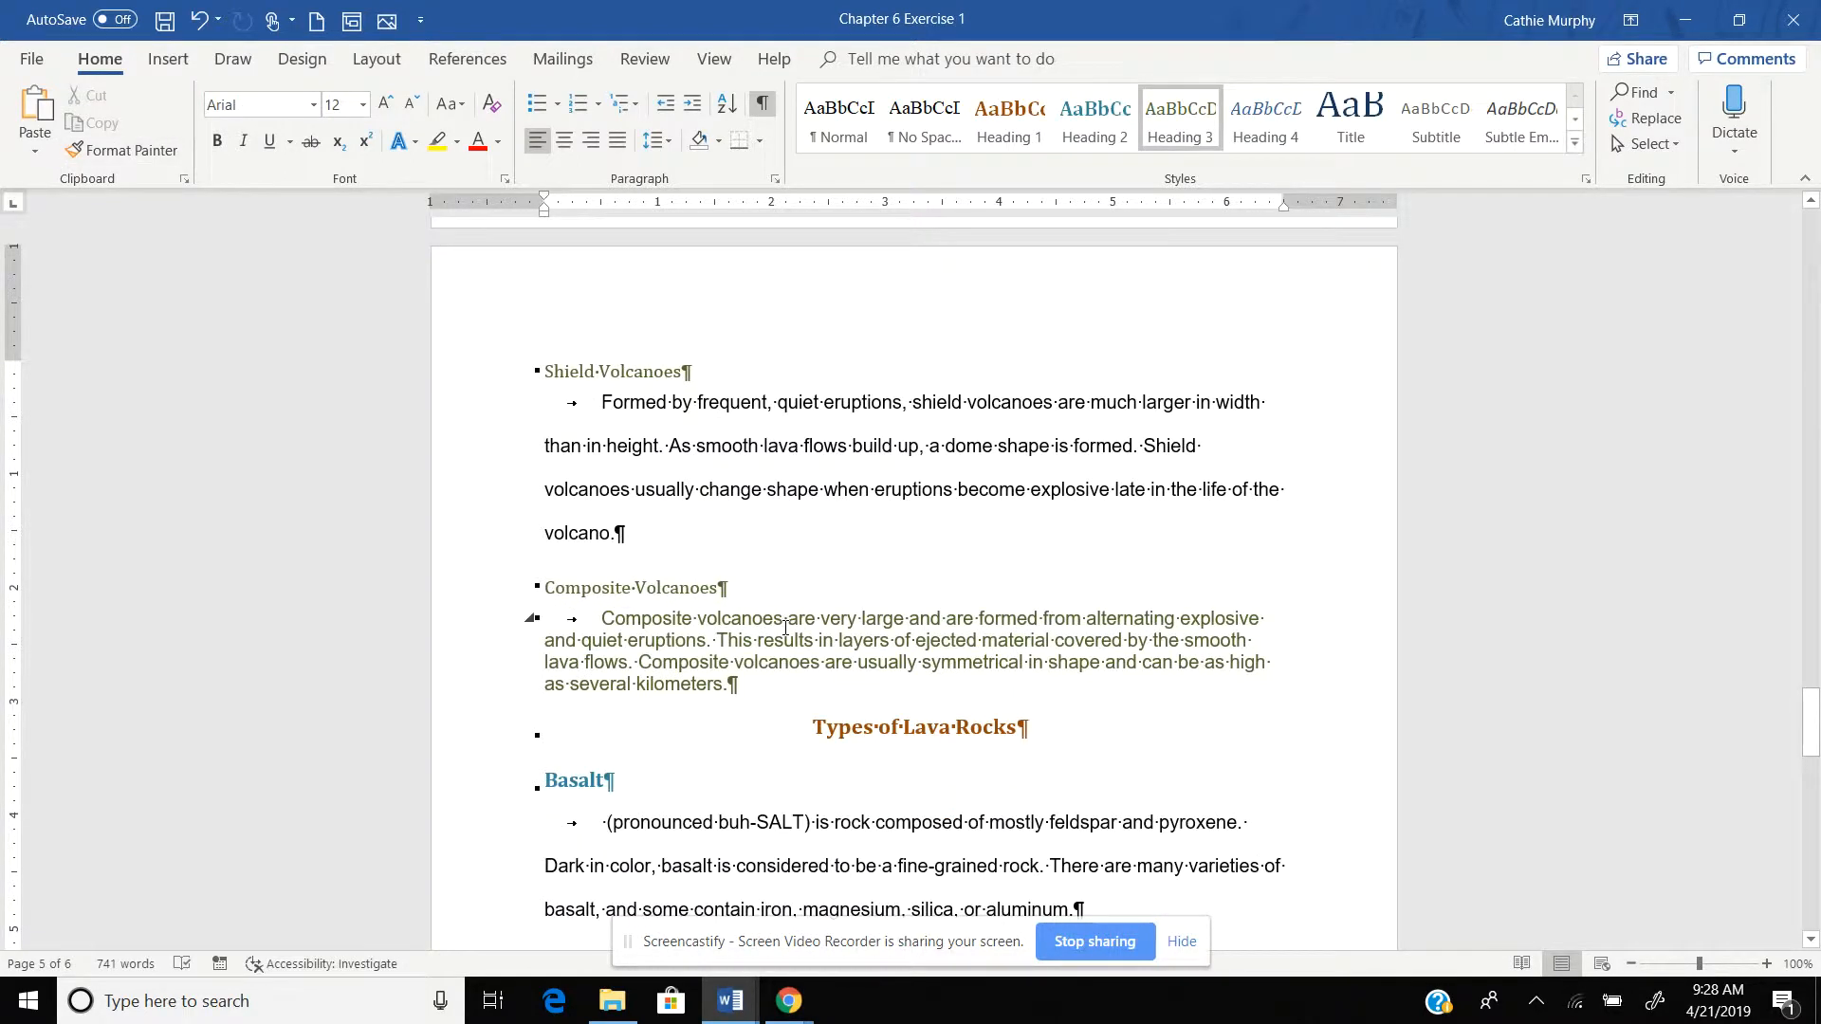
pyautogui.hotkey('ctrl', 'z')
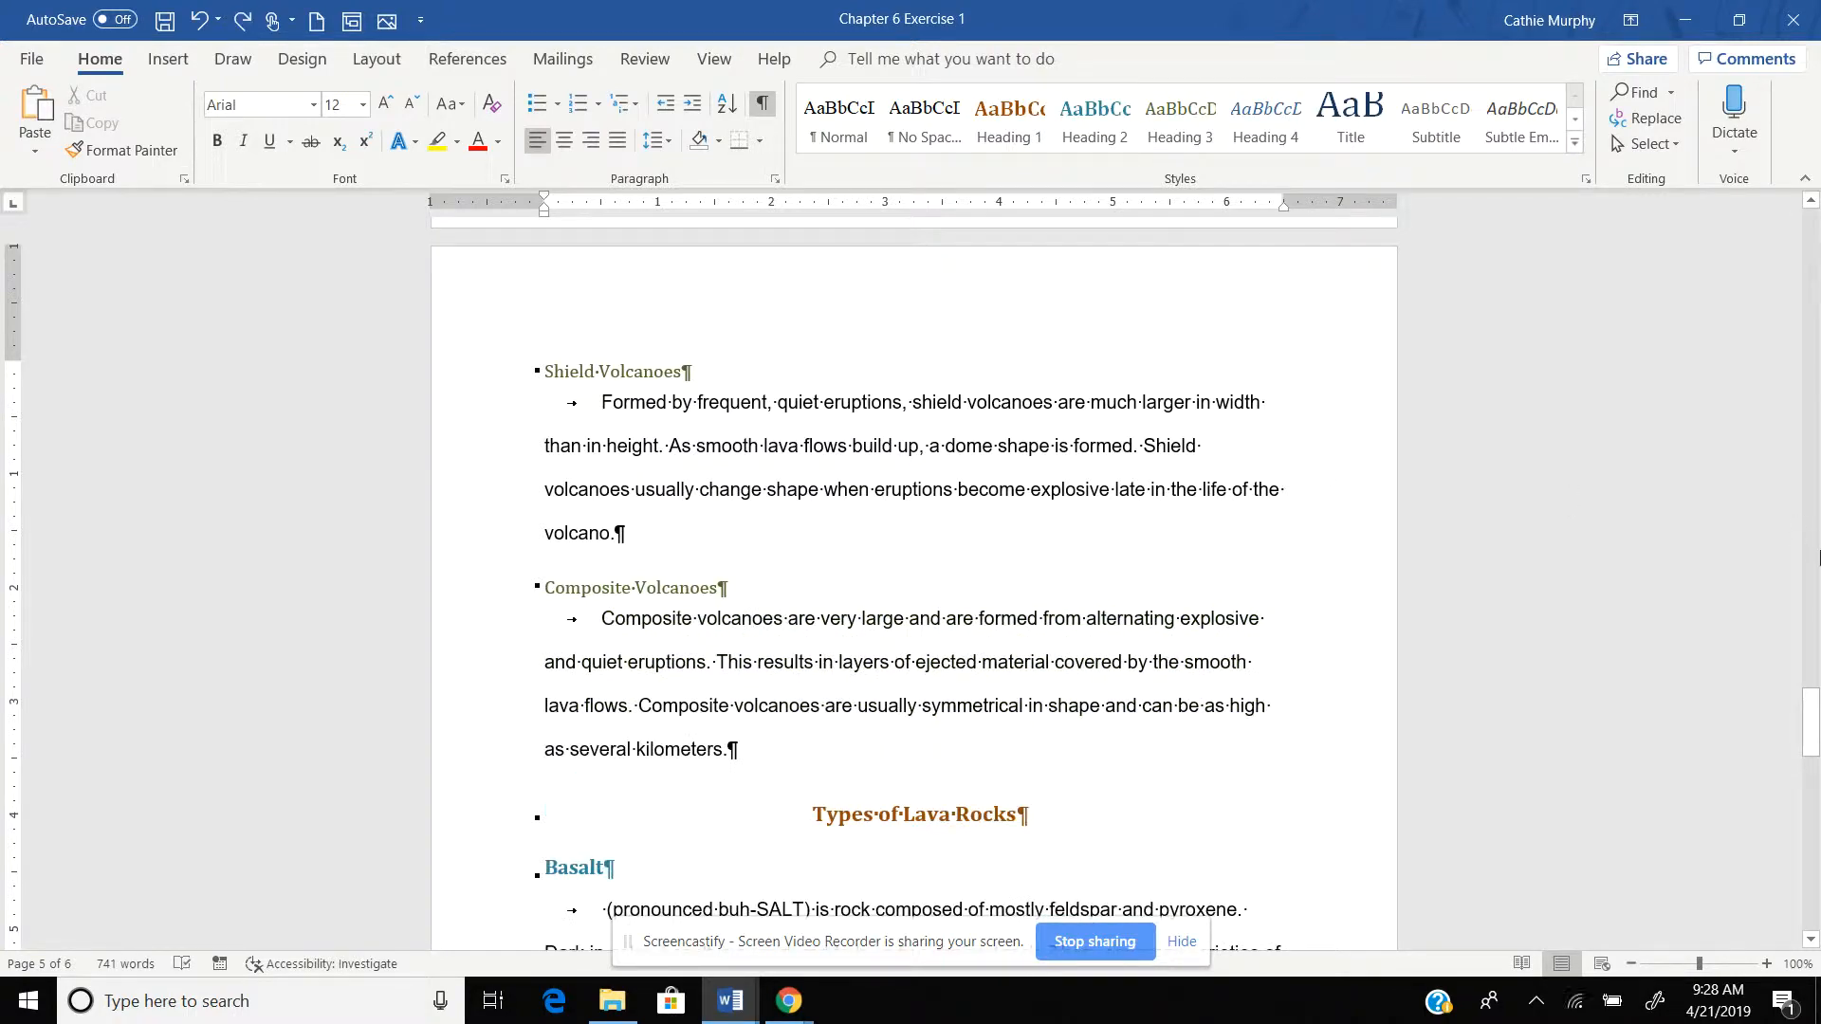
# Update the entire table of contents so it includes the new side headings.
pyautogui.moveTo(1807, 731)
pyautogui.mouseDown()
pyautogui.moveTo(1814, 656)
pyautogui.moveTo(1815, 775)
pyautogui.moveTo(1815, 353)
pyautogui.mouseUp()
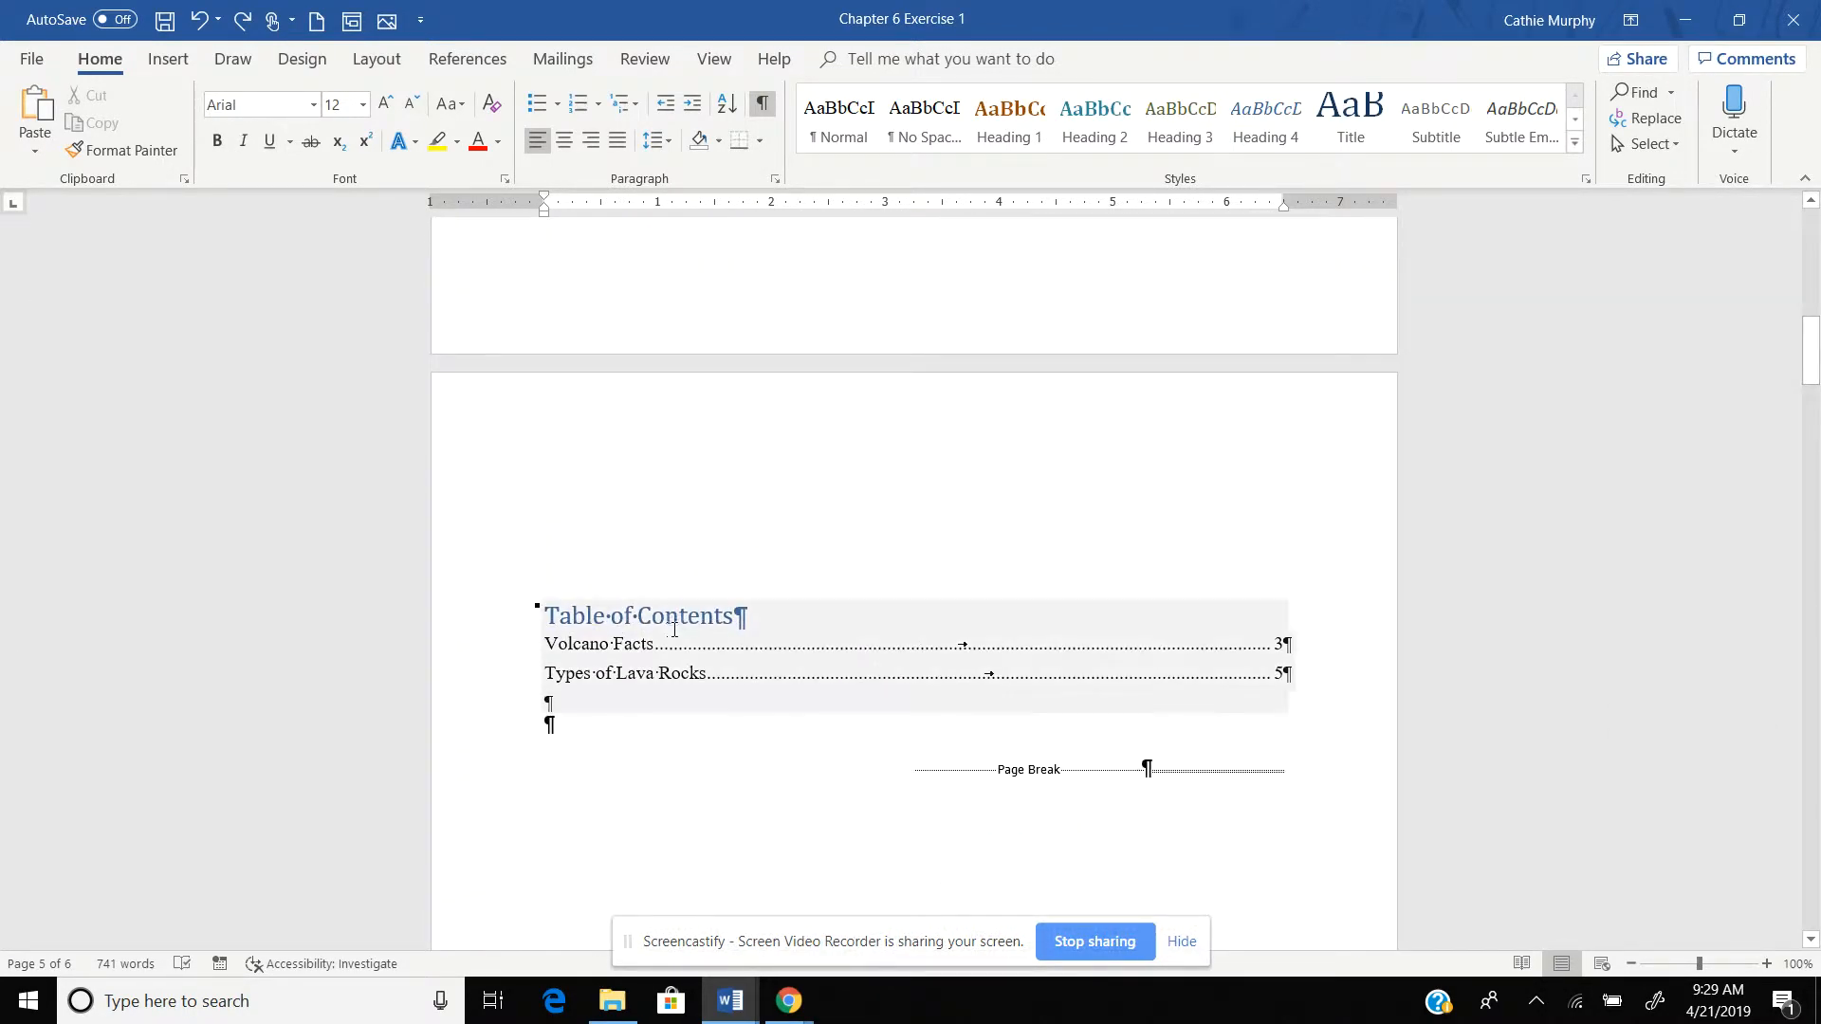
pyautogui.click(625, 625)
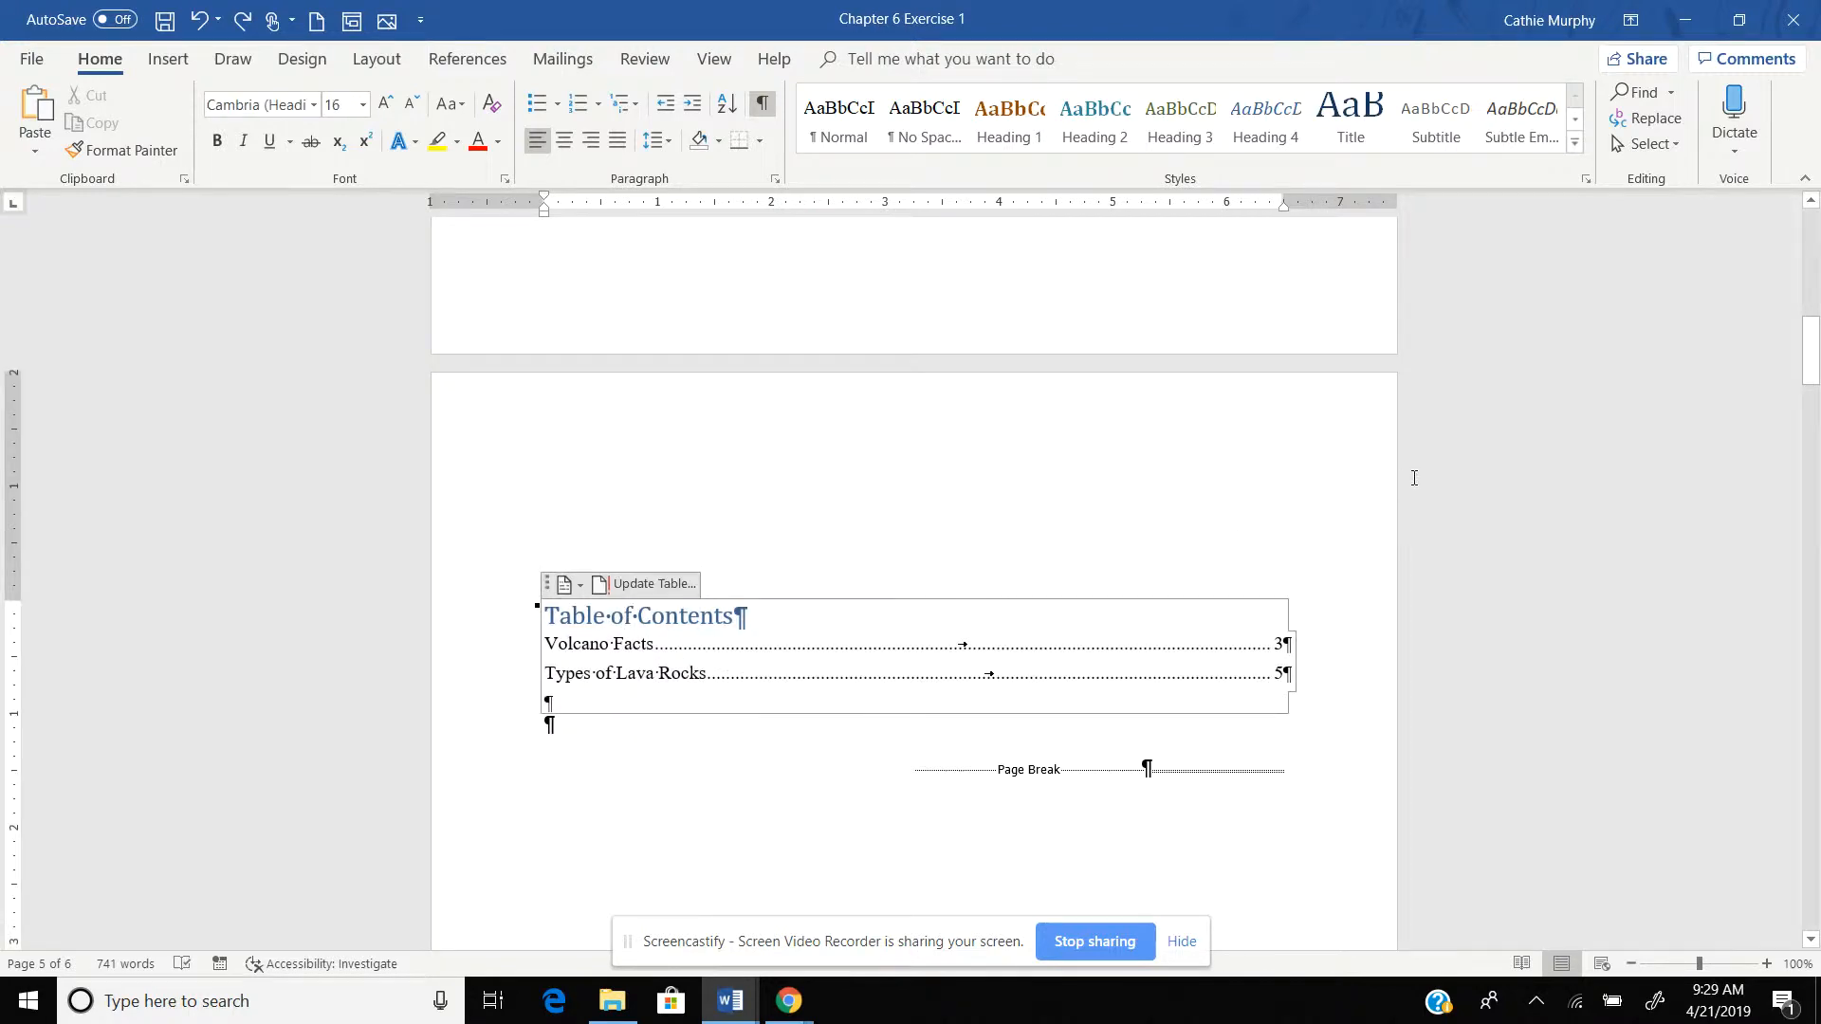
pyautogui.moveTo(1811, 343)
pyautogui.mouseDown()
pyautogui.moveTo(1816, 466)
pyautogui.moveTo(1813, 361)
pyautogui.mouseUp()
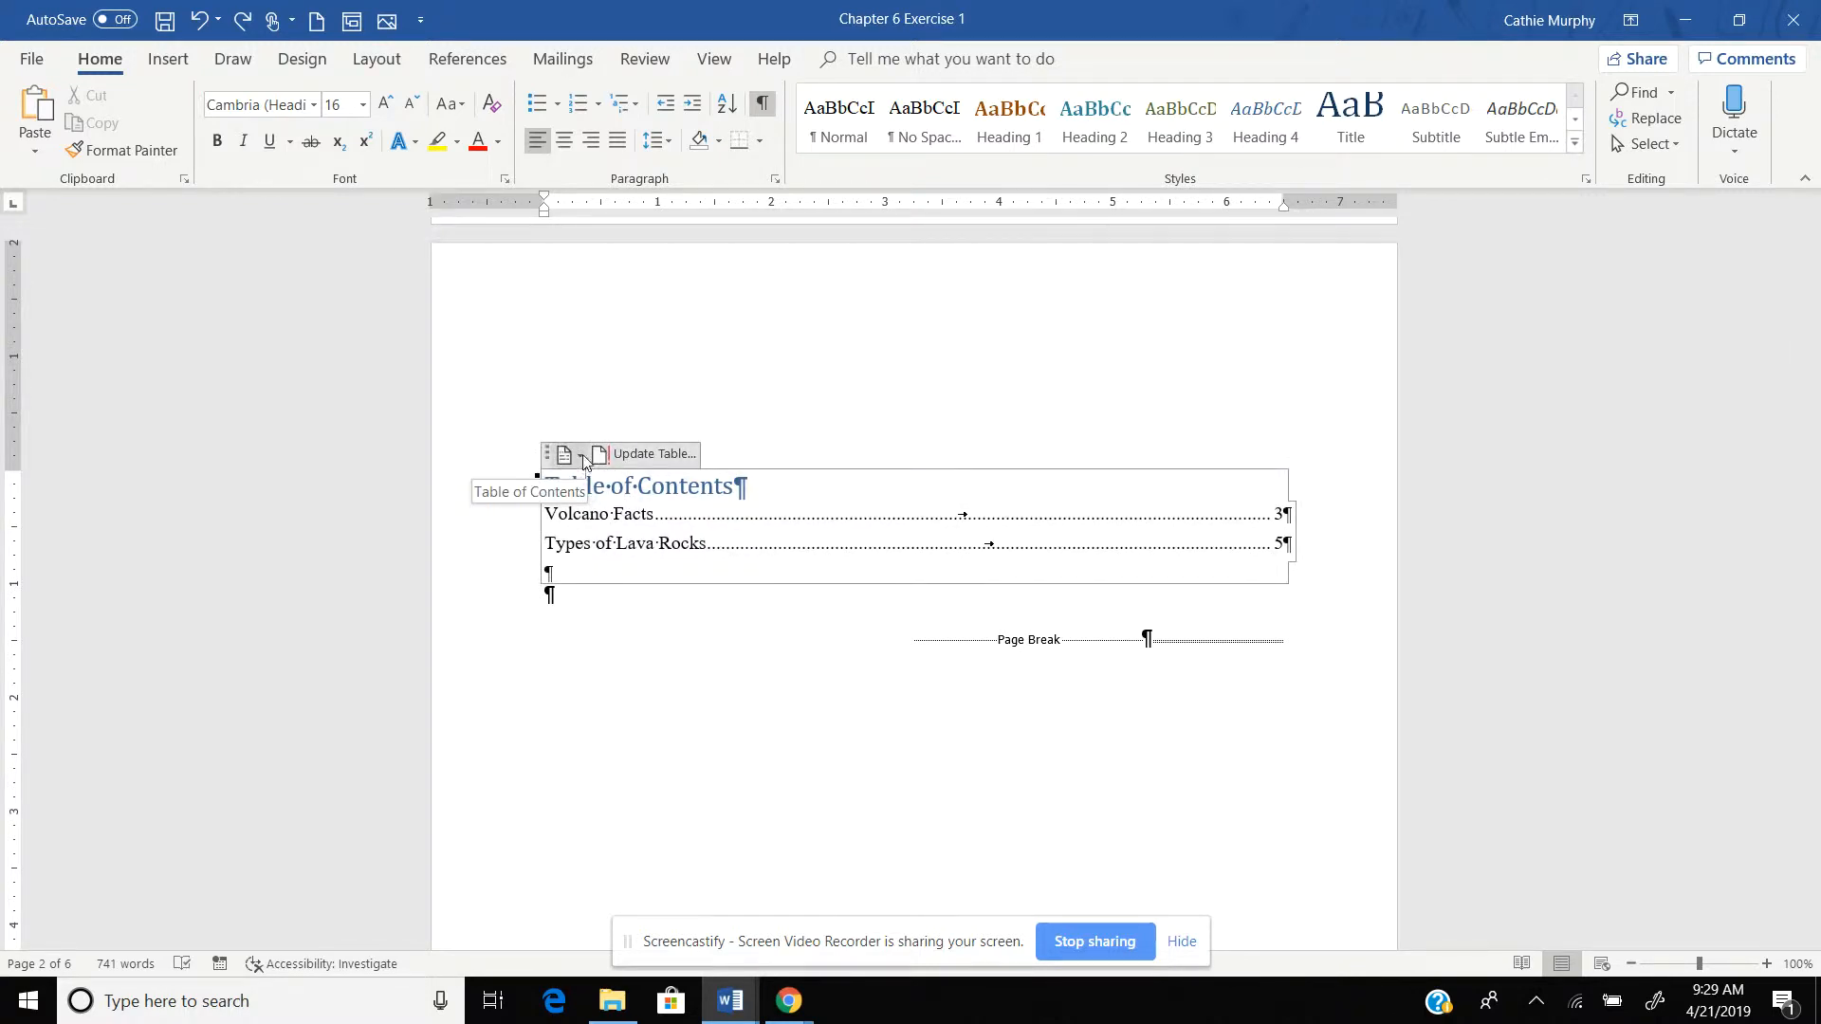
pyautogui.click(581, 457)
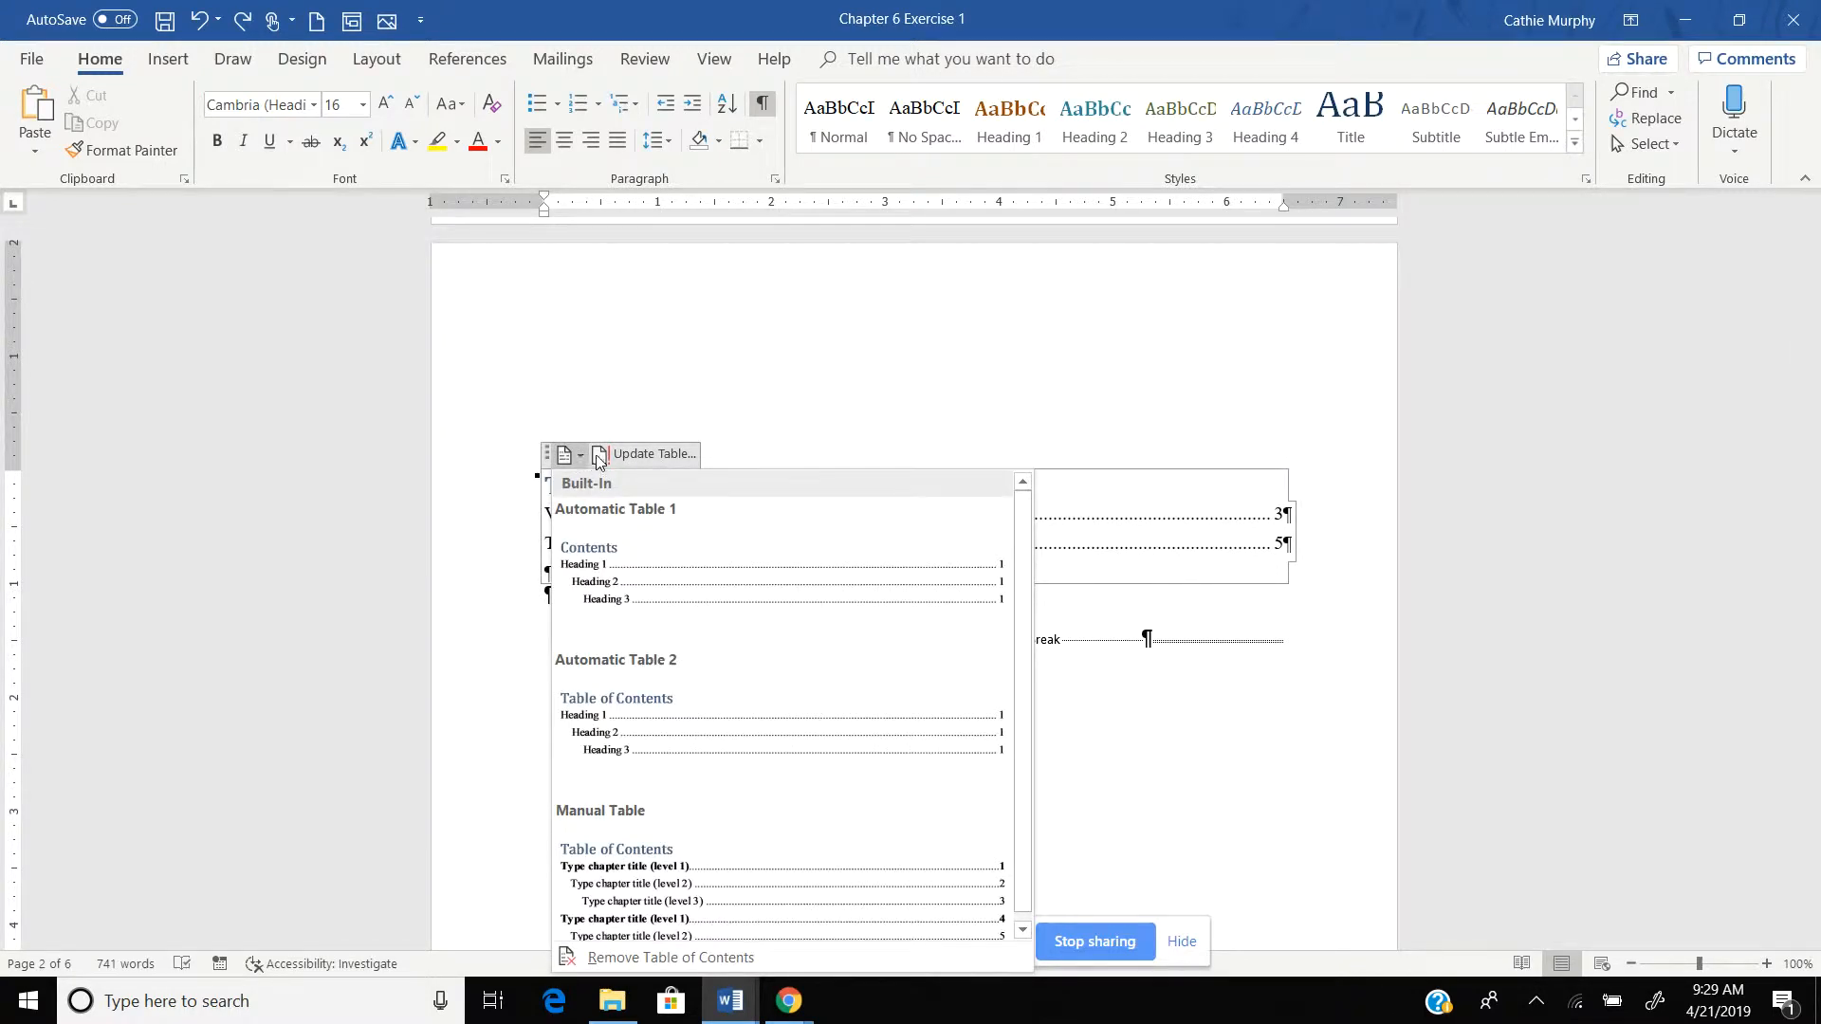
pyautogui.click(655, 454)
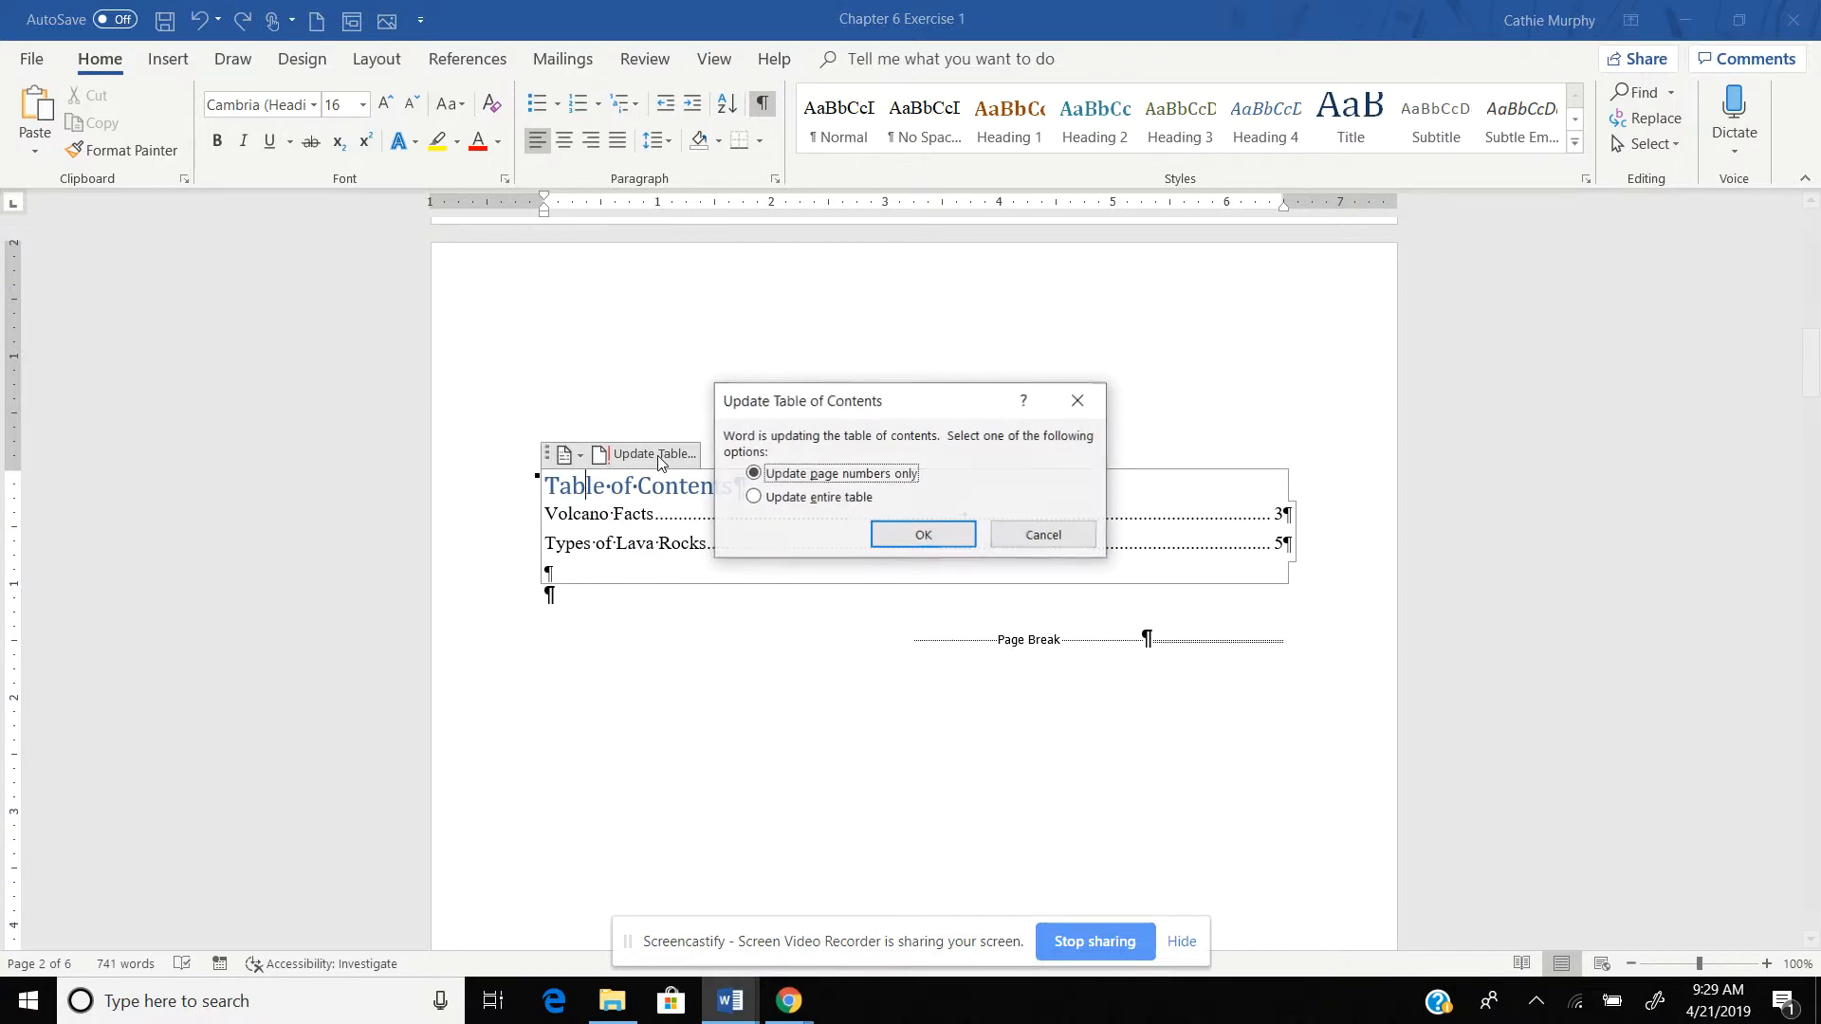
pyautogui.click(754, 497)
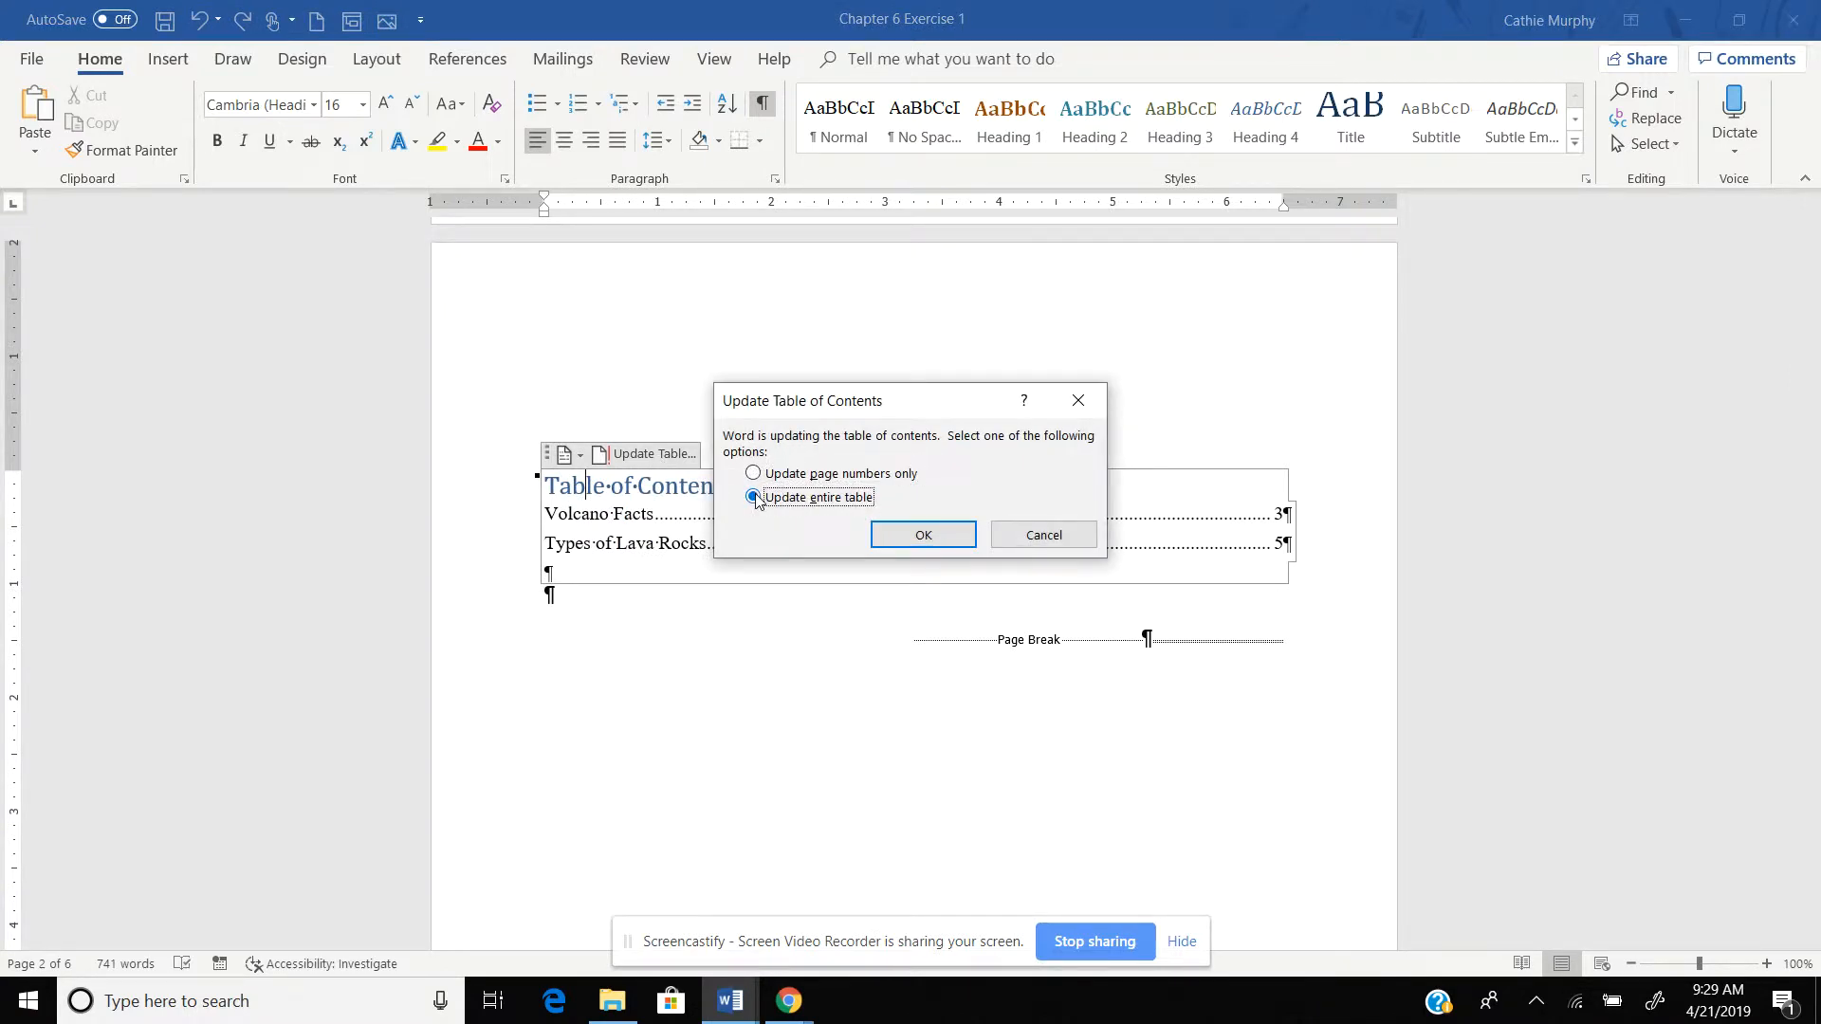
pyautogui.click(922, 537)
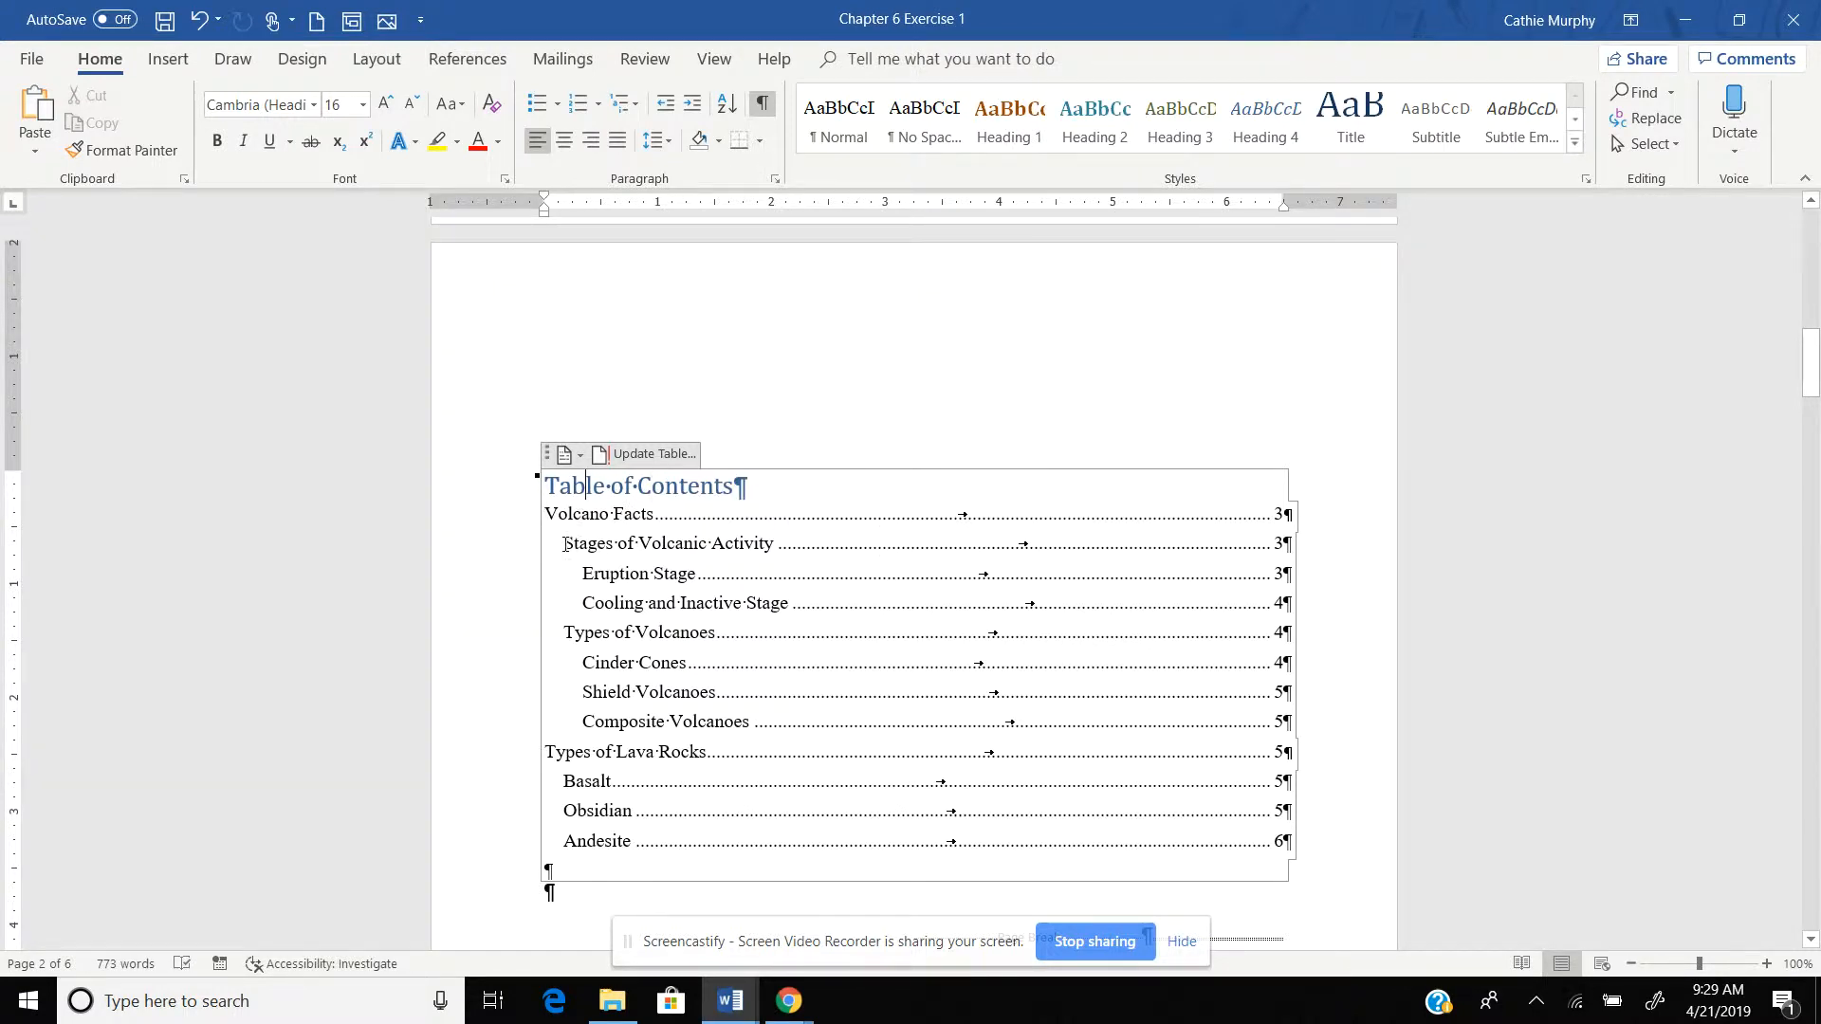
# Select the whole table of contents, including its title, and replace it with "2".
pyautogui.moveTo(565, 544); pyautogui.dragTo(693, 545)
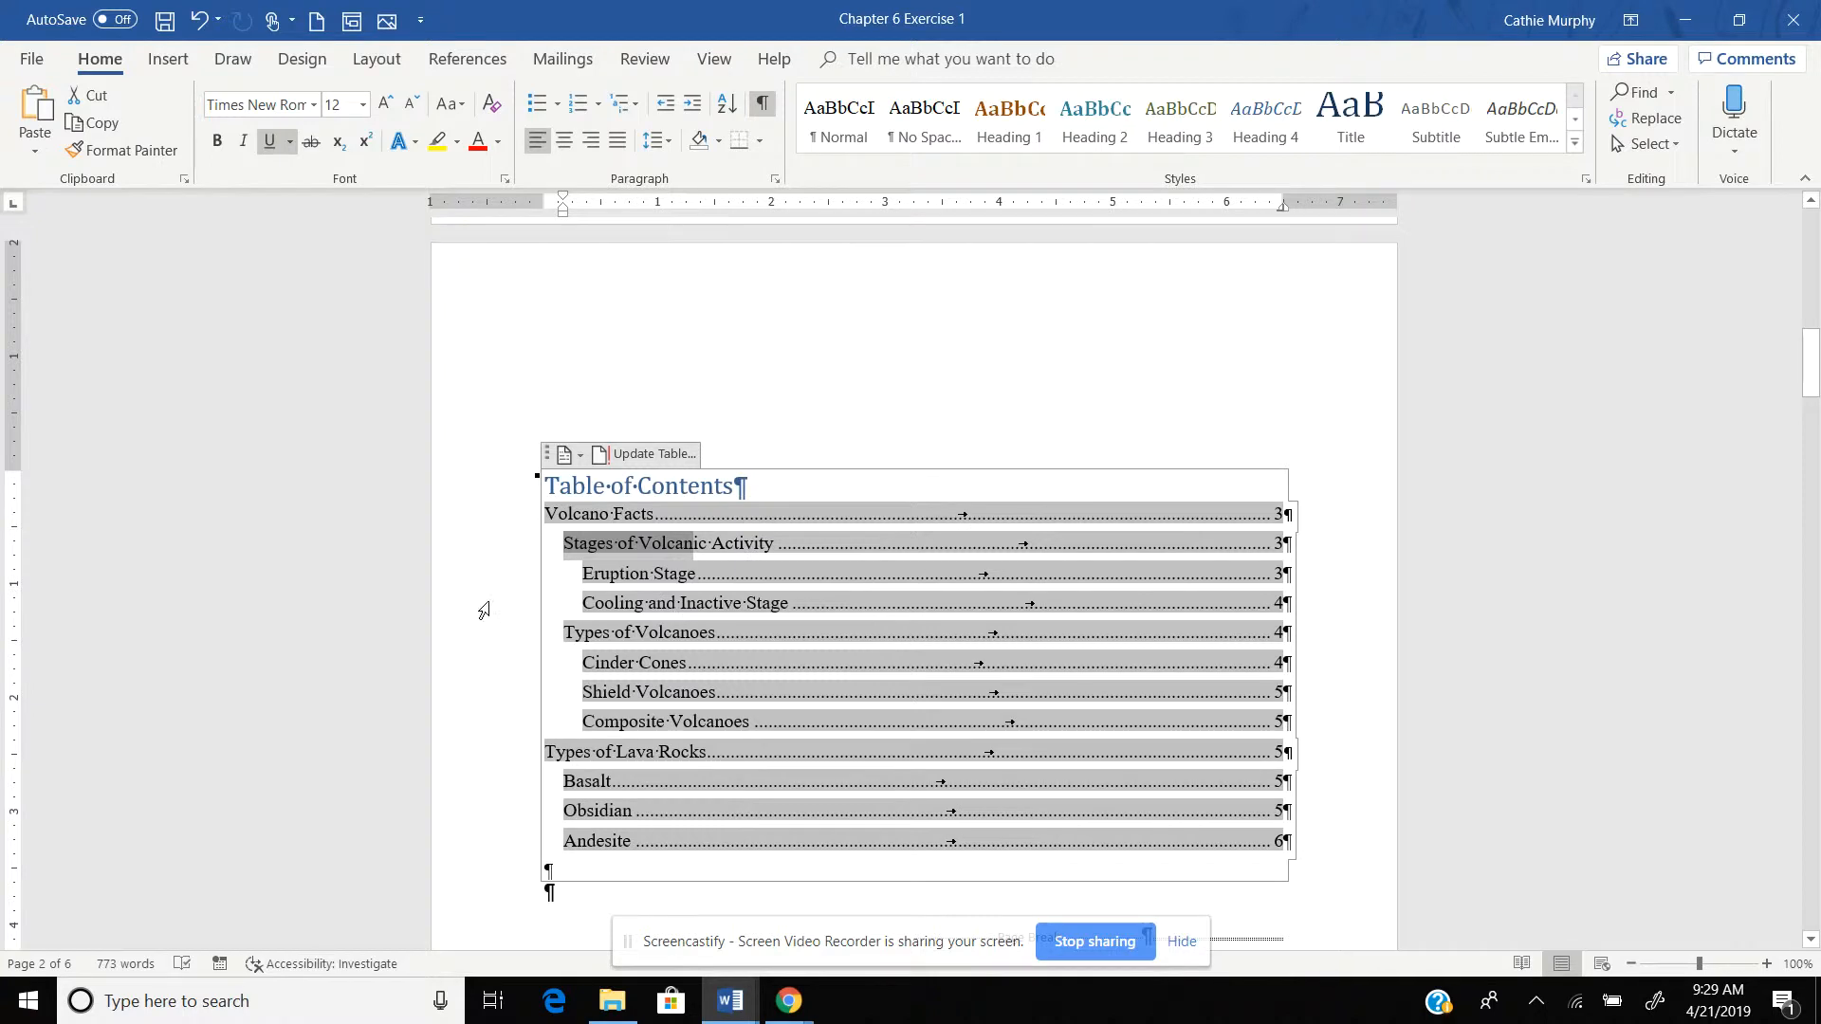
pyautogui.click(483, 608)
pyautogui.click(1322, 705)
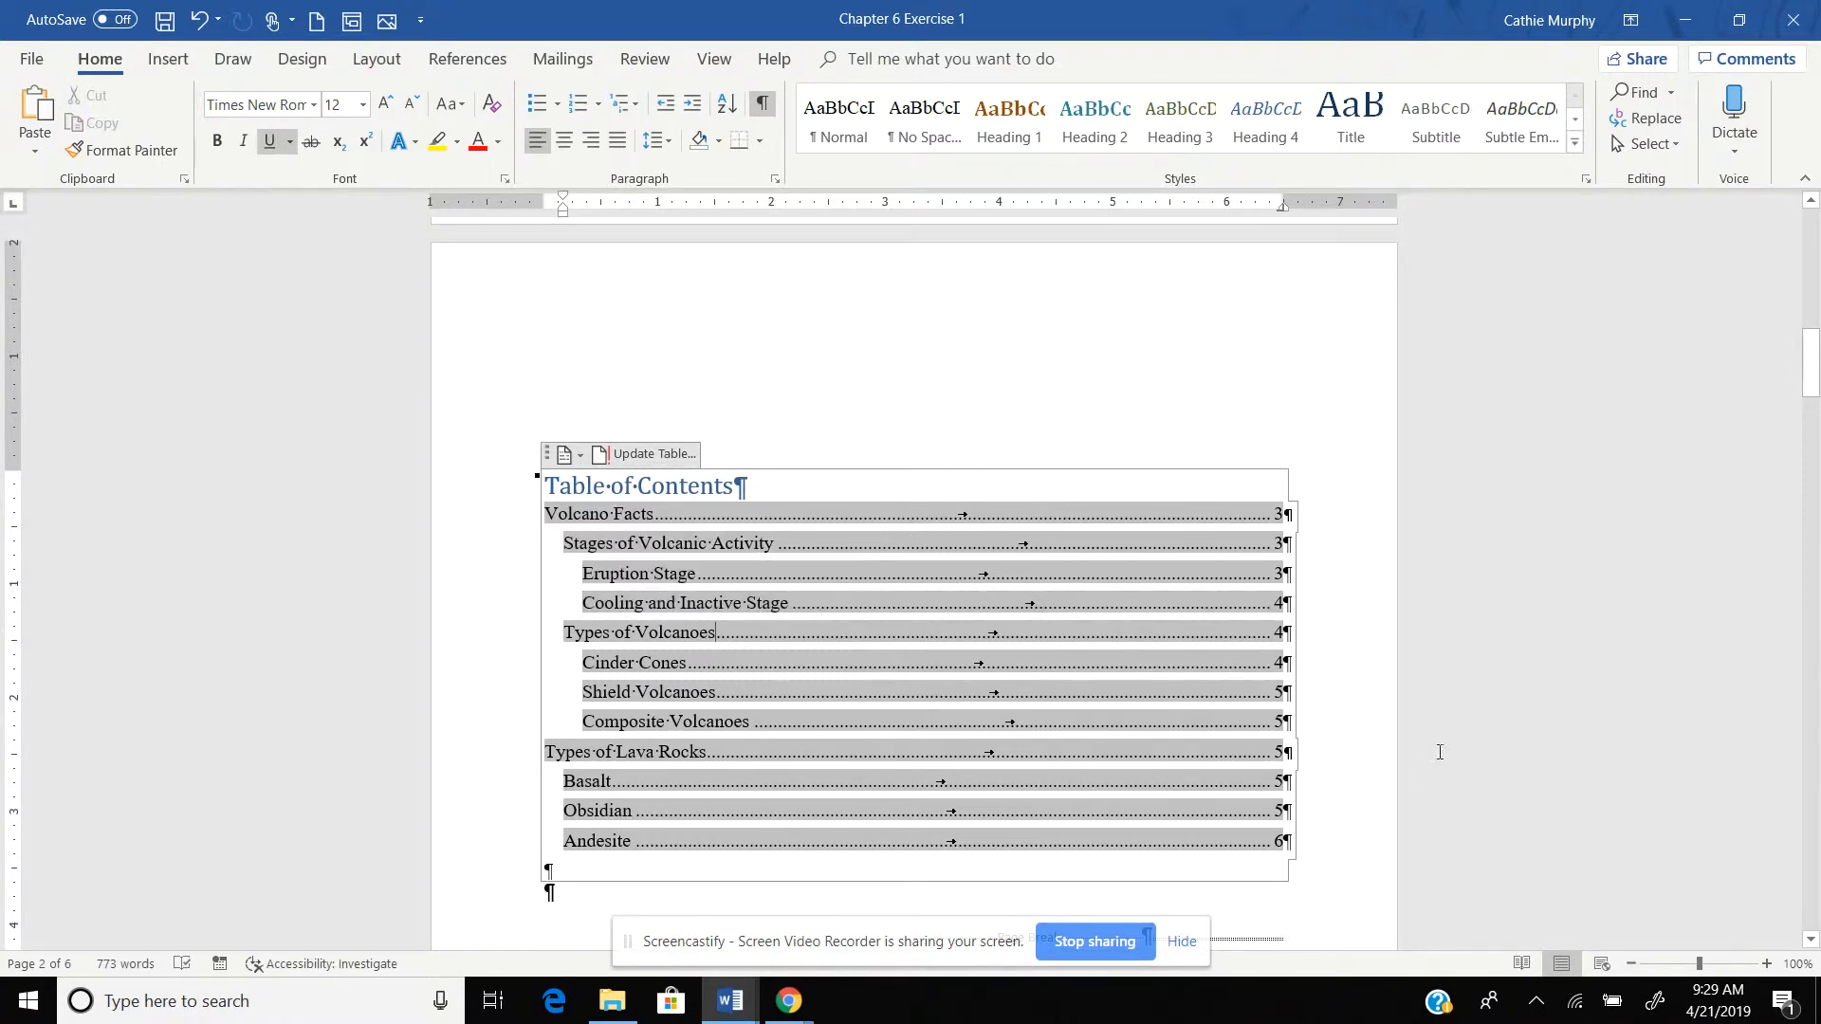
pyautogui.click(1052, 894)
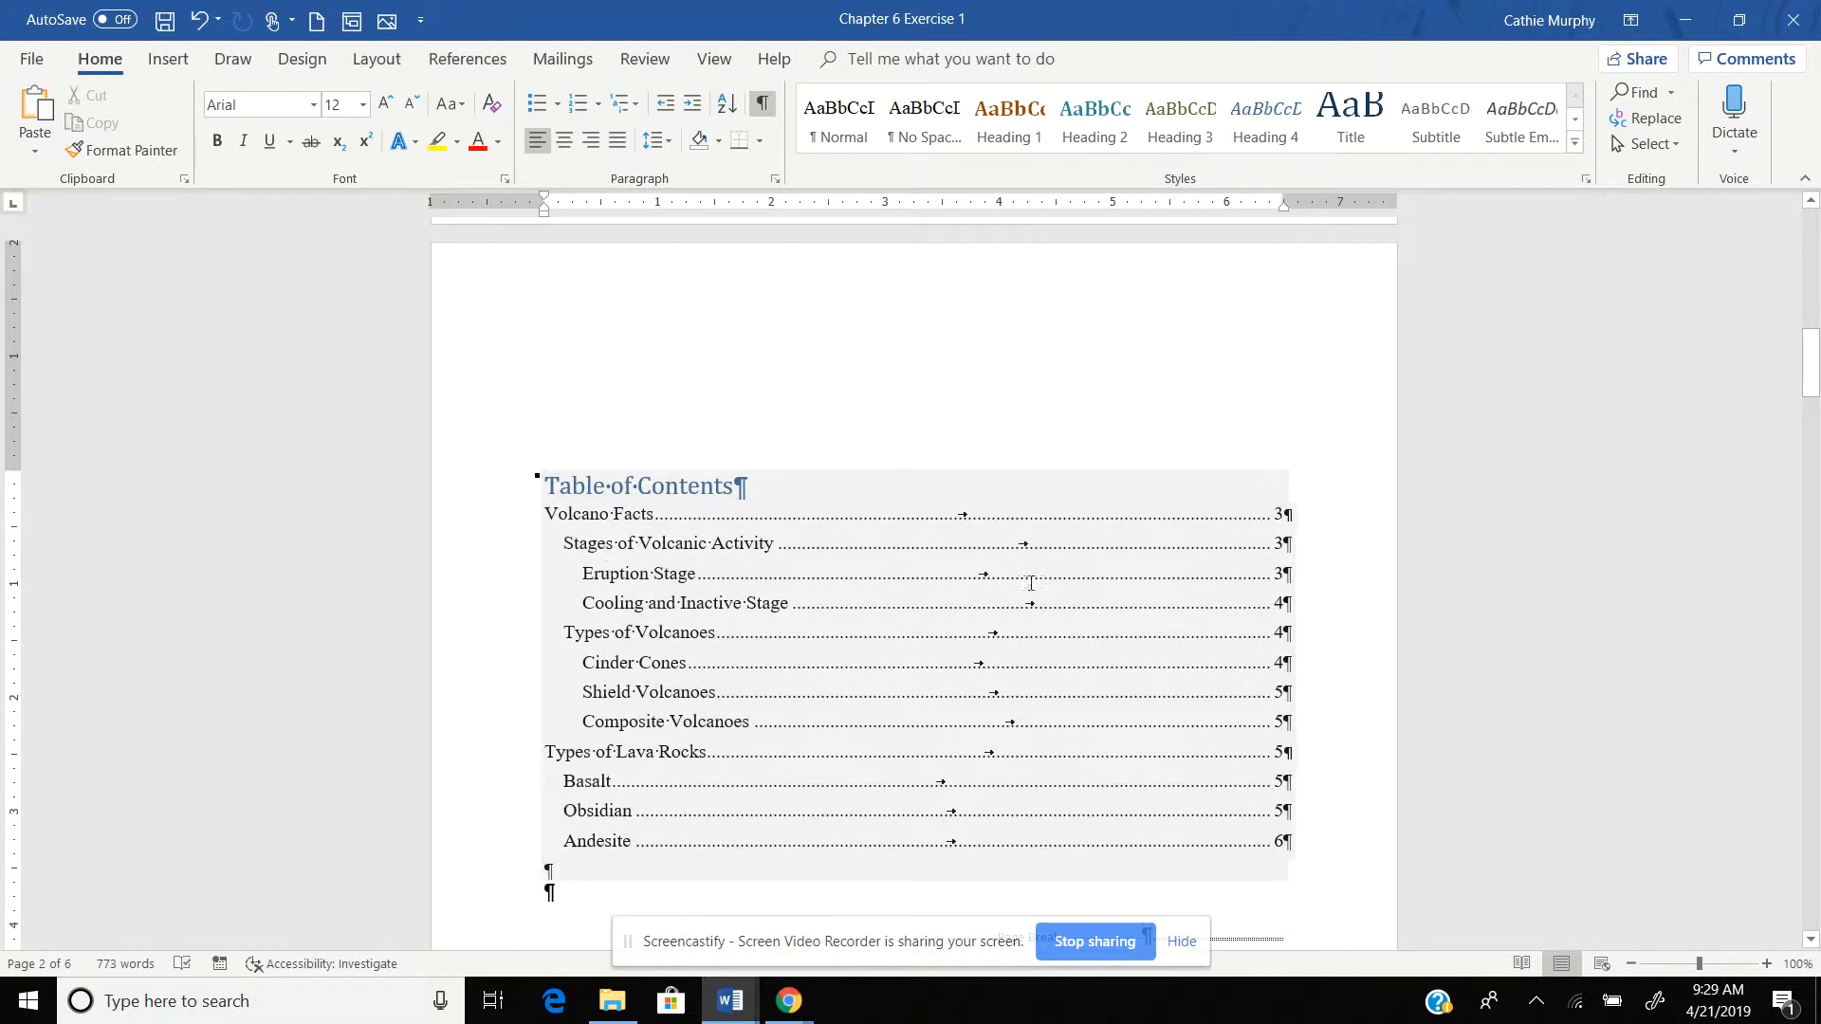
pyautogui.click(551, 480)
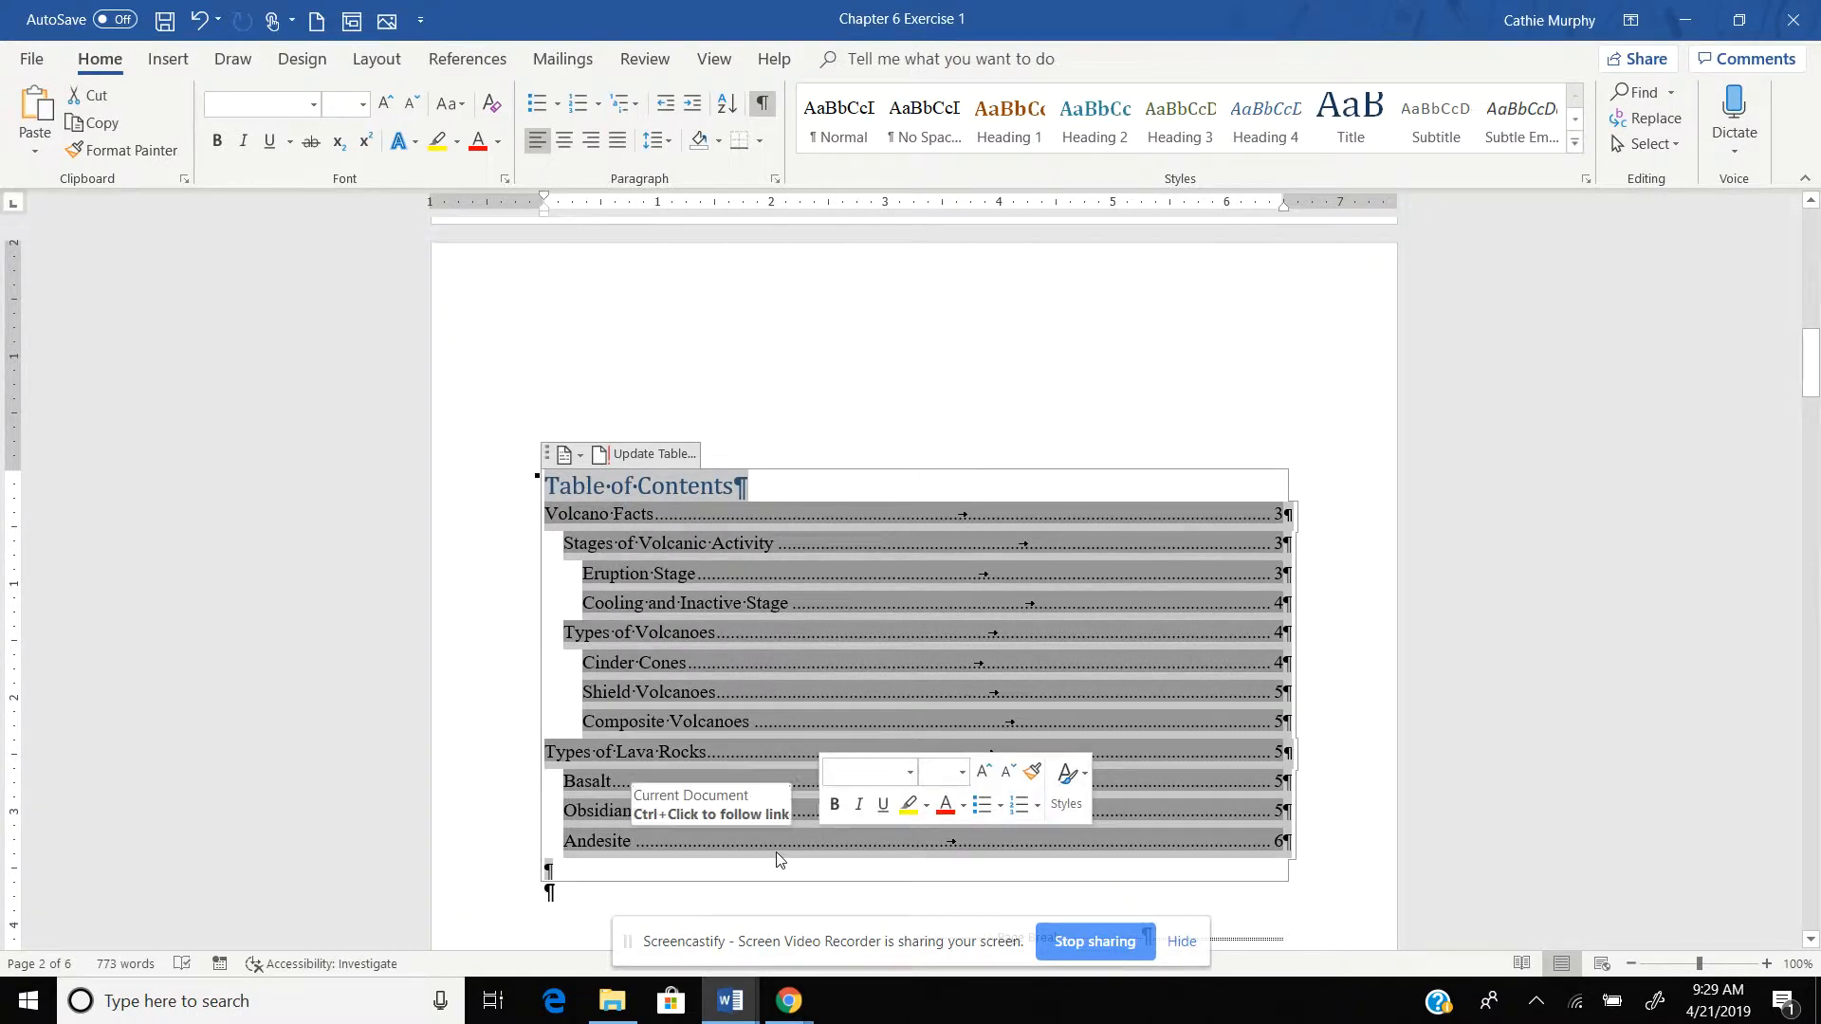
pyautogui.write('2')
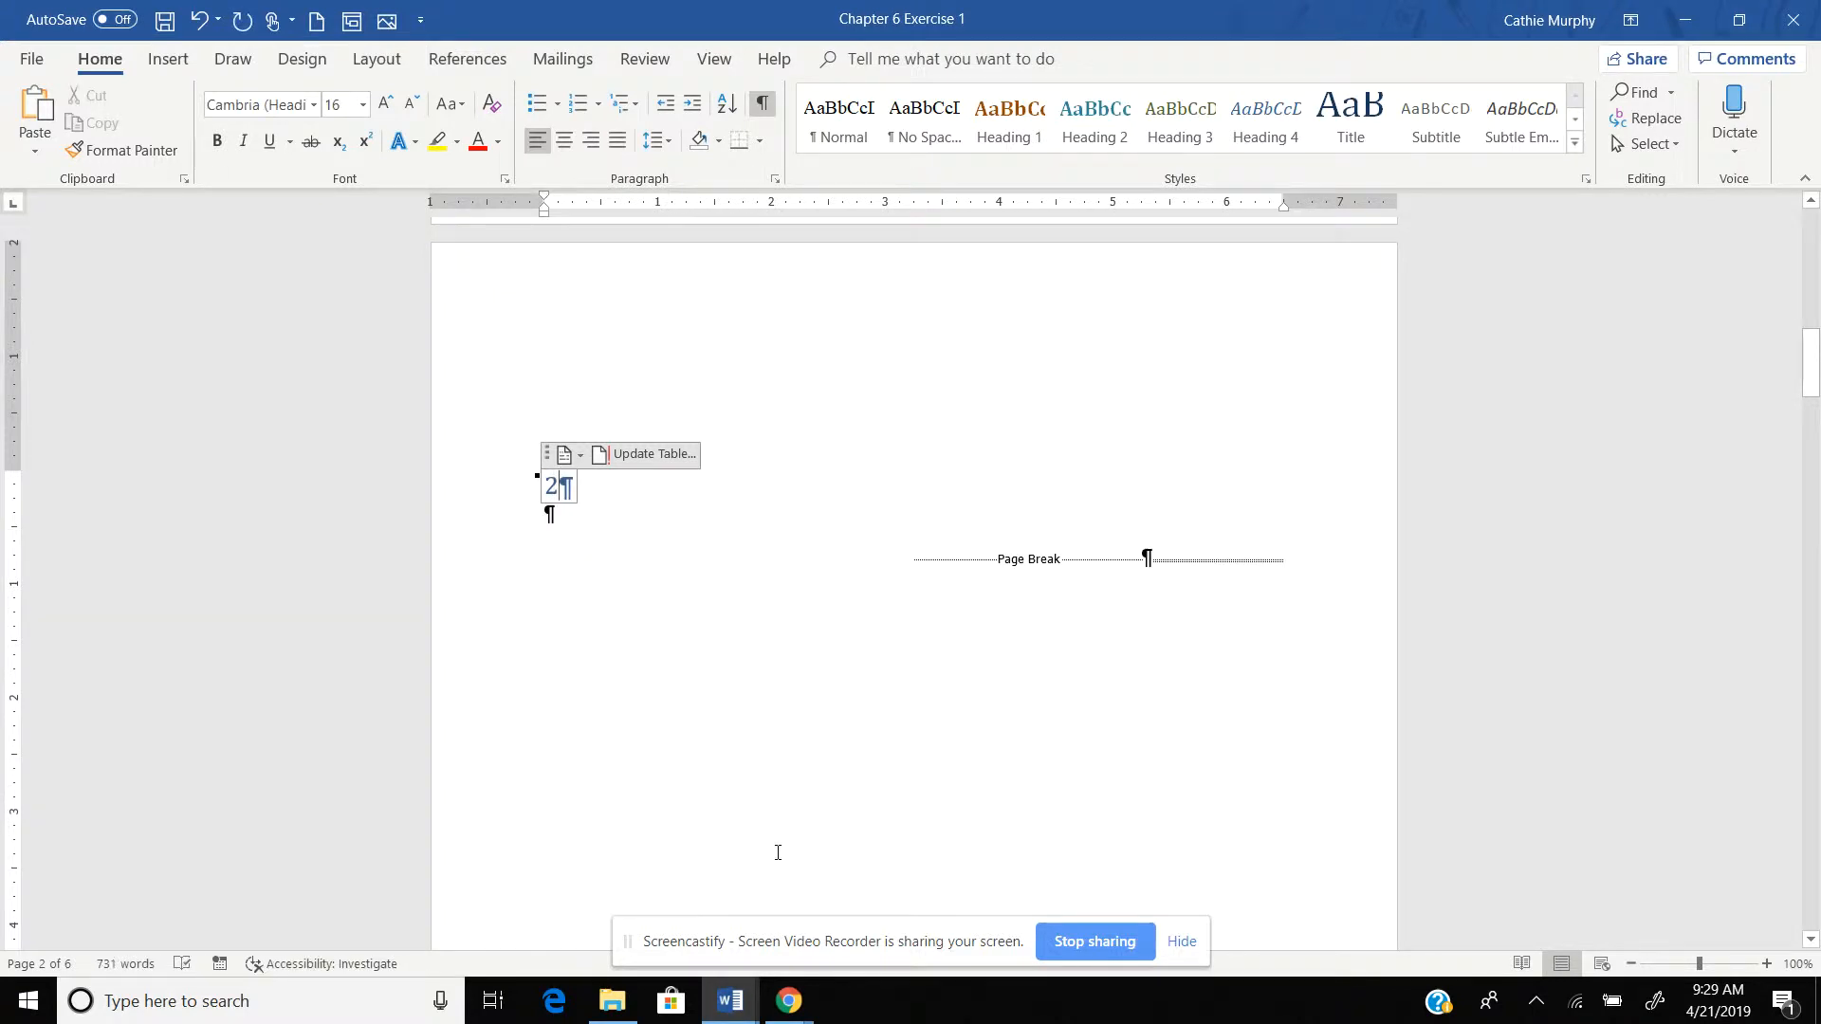
# Undo the overwriting of the table of contents and set the whole table, including its title, to double line spacing.
pyautogui.hotkey('ctrl', 'z')
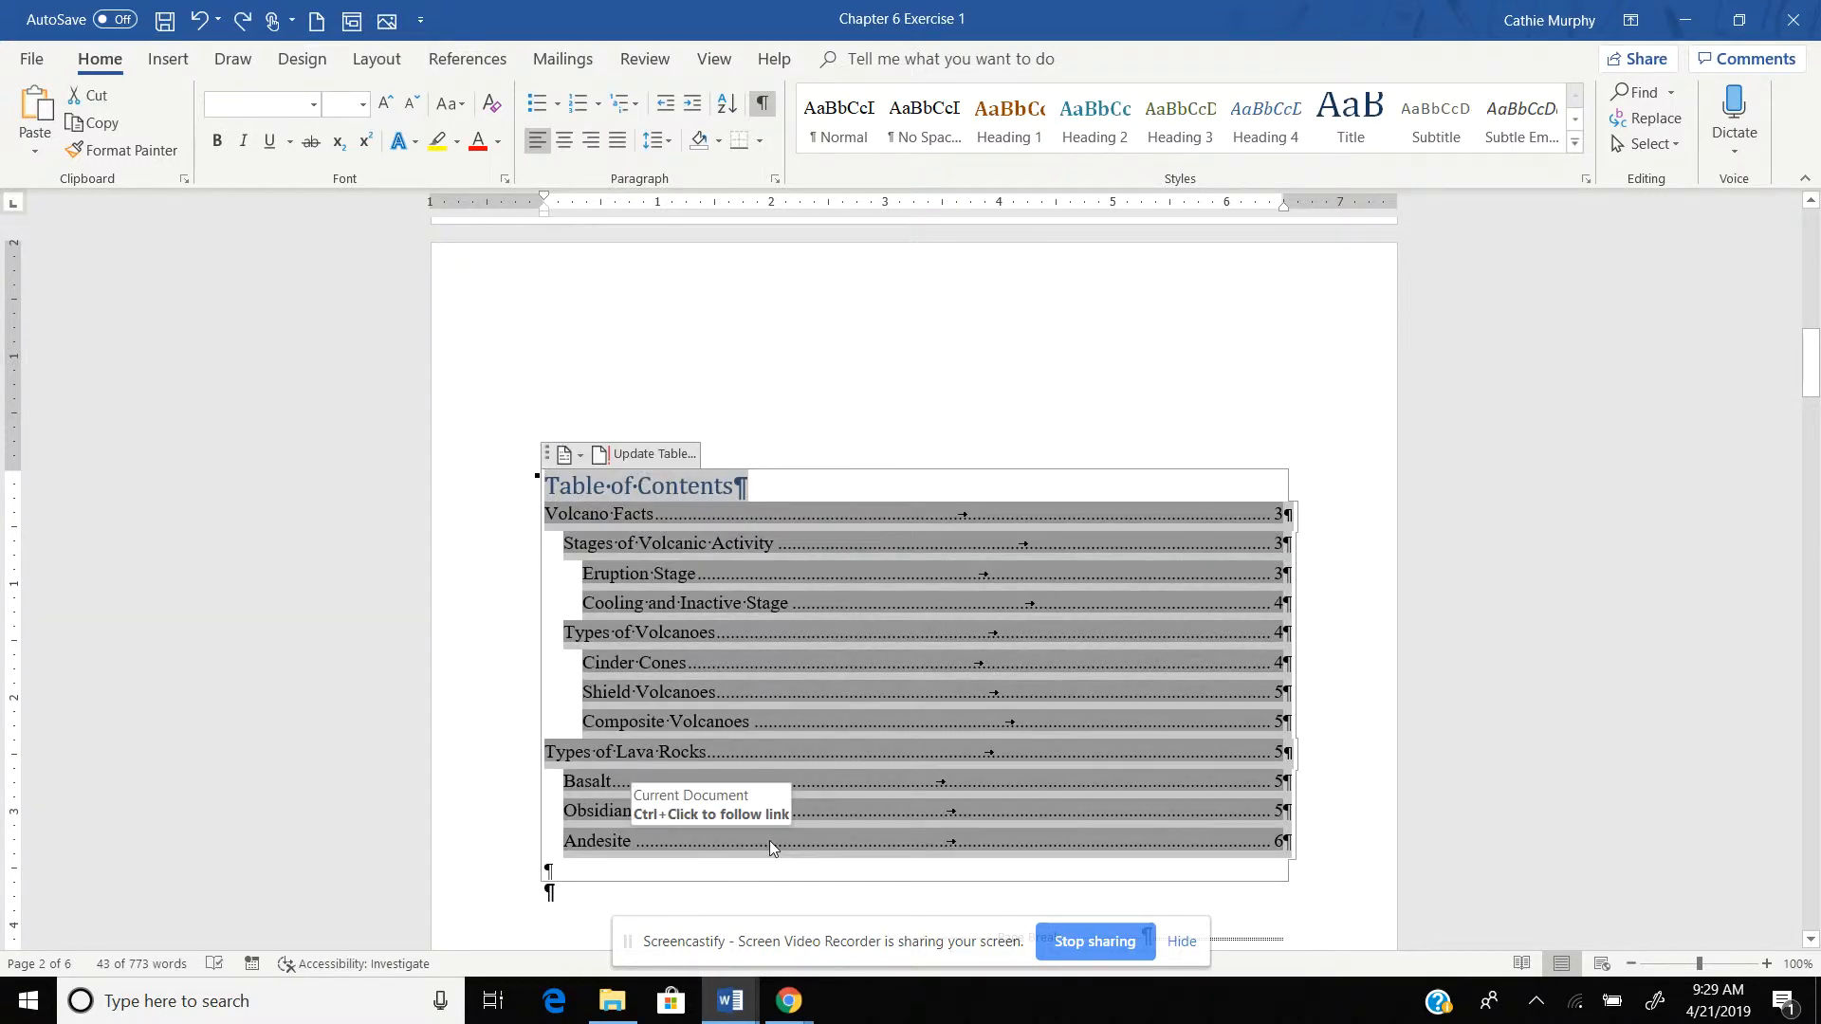
pyautogui.hotkey('ctrl', '2')
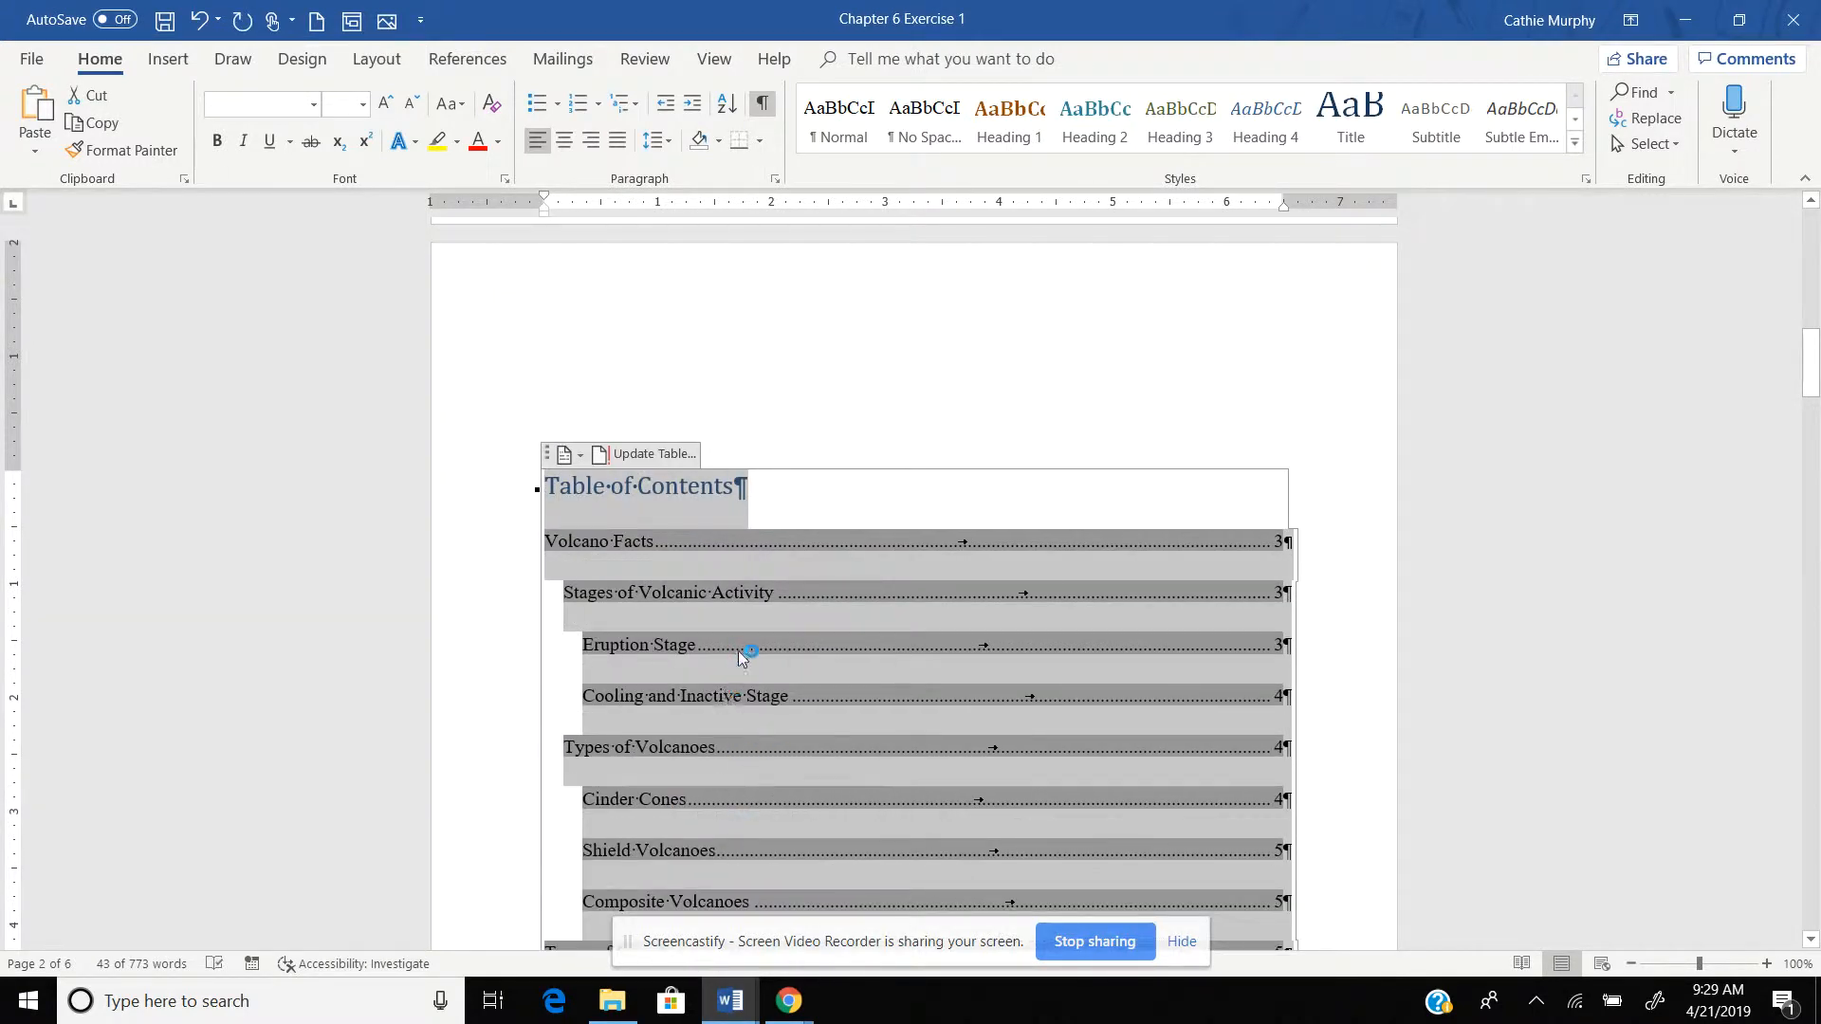
# Center the "Table of Contents" title above its entries.
pyautogui.click(732, 489)
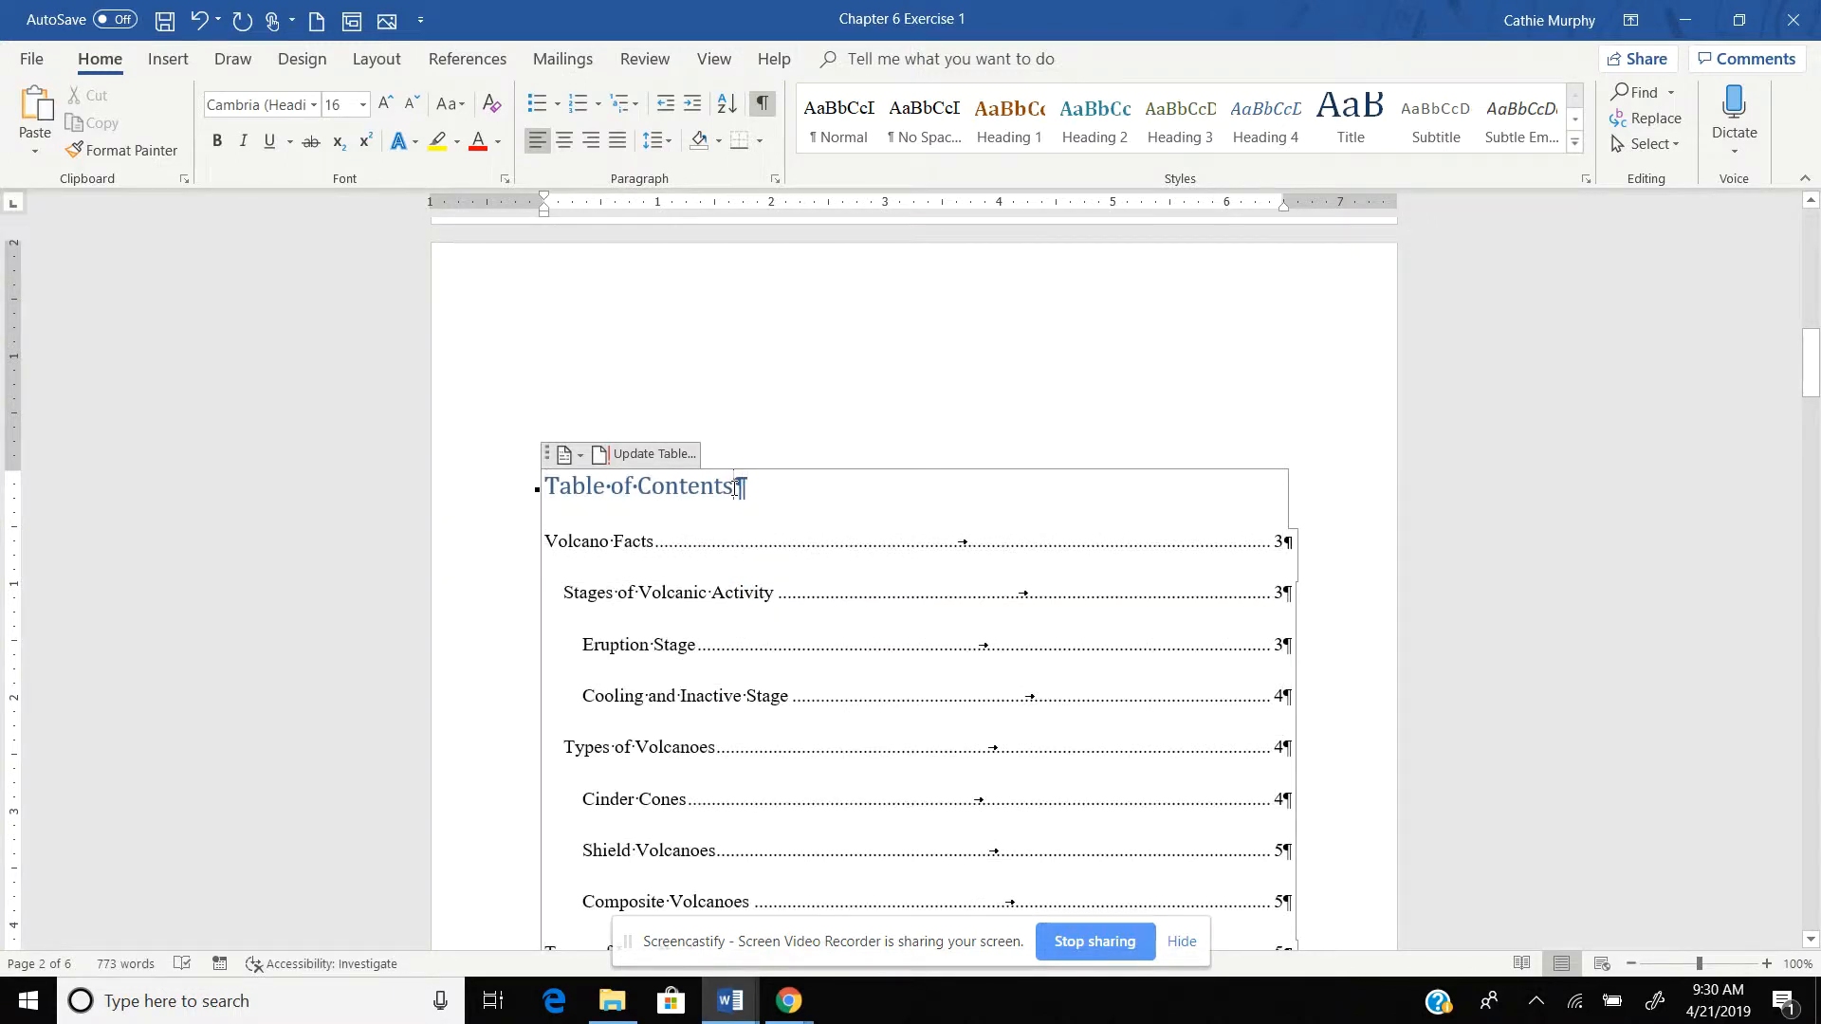
pyautogui.click(564, 143)
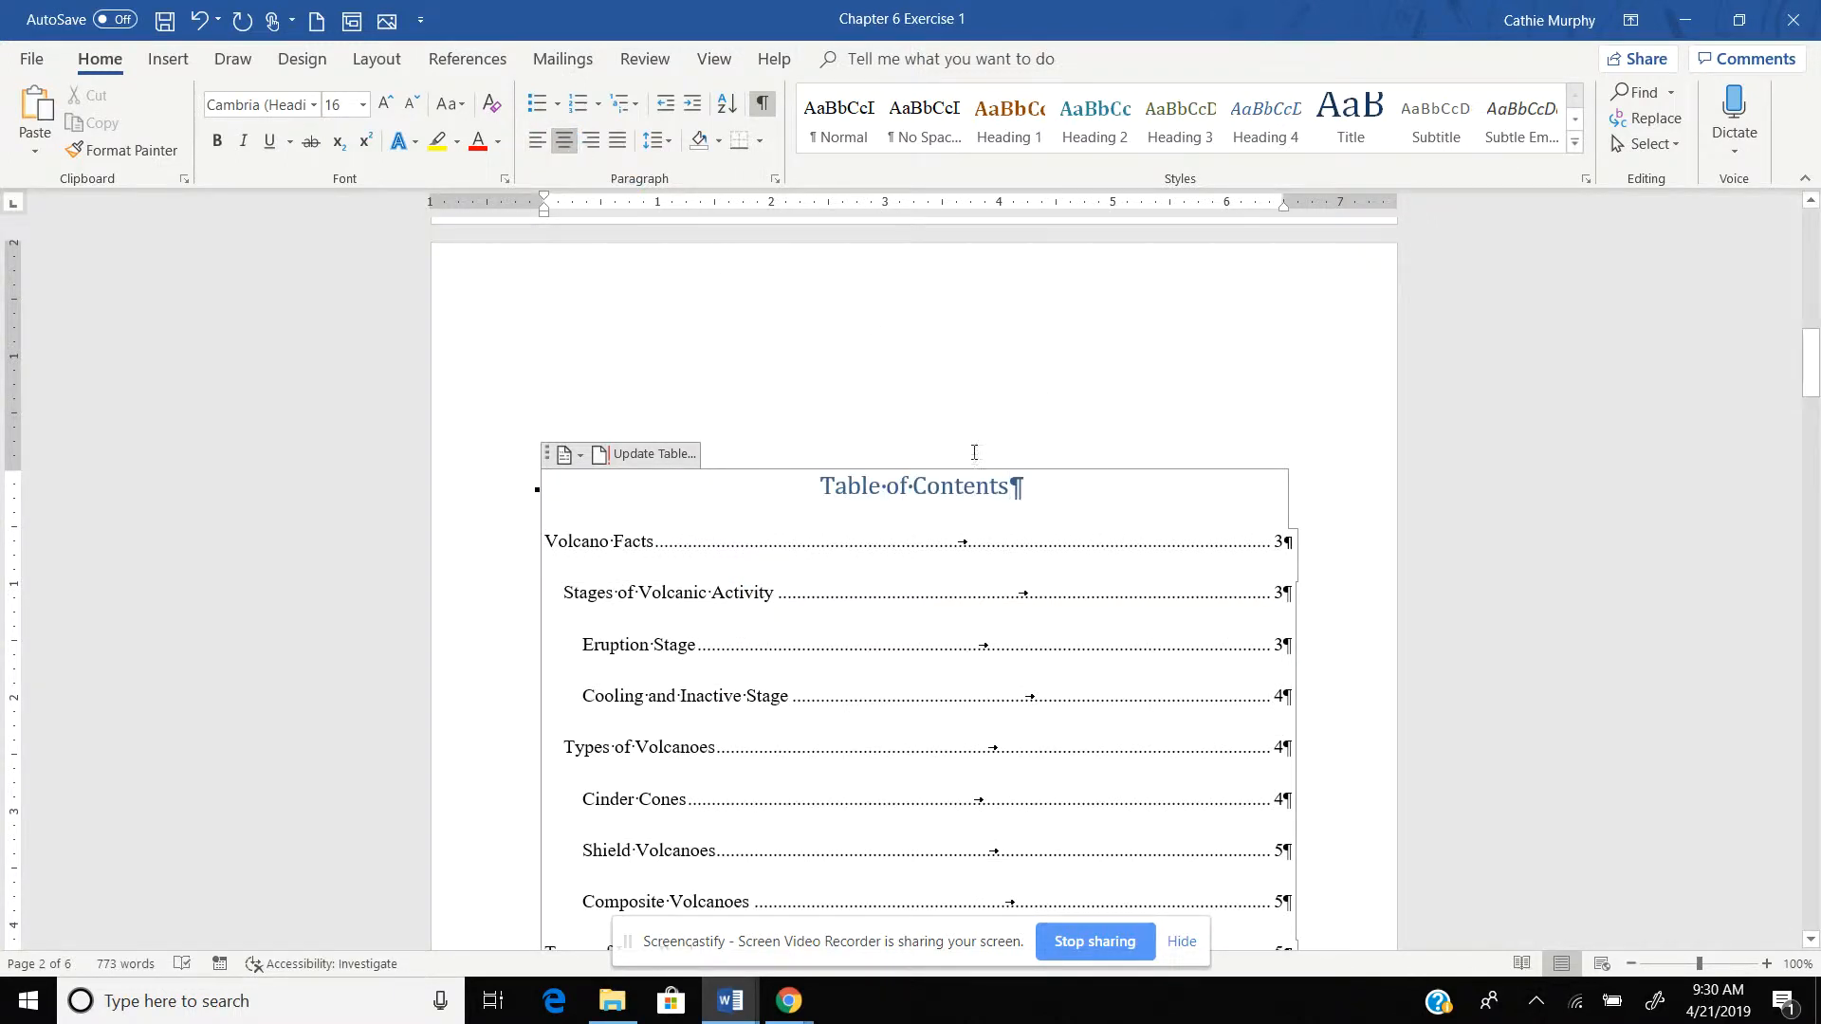
pyautogui.click(1373, 622)
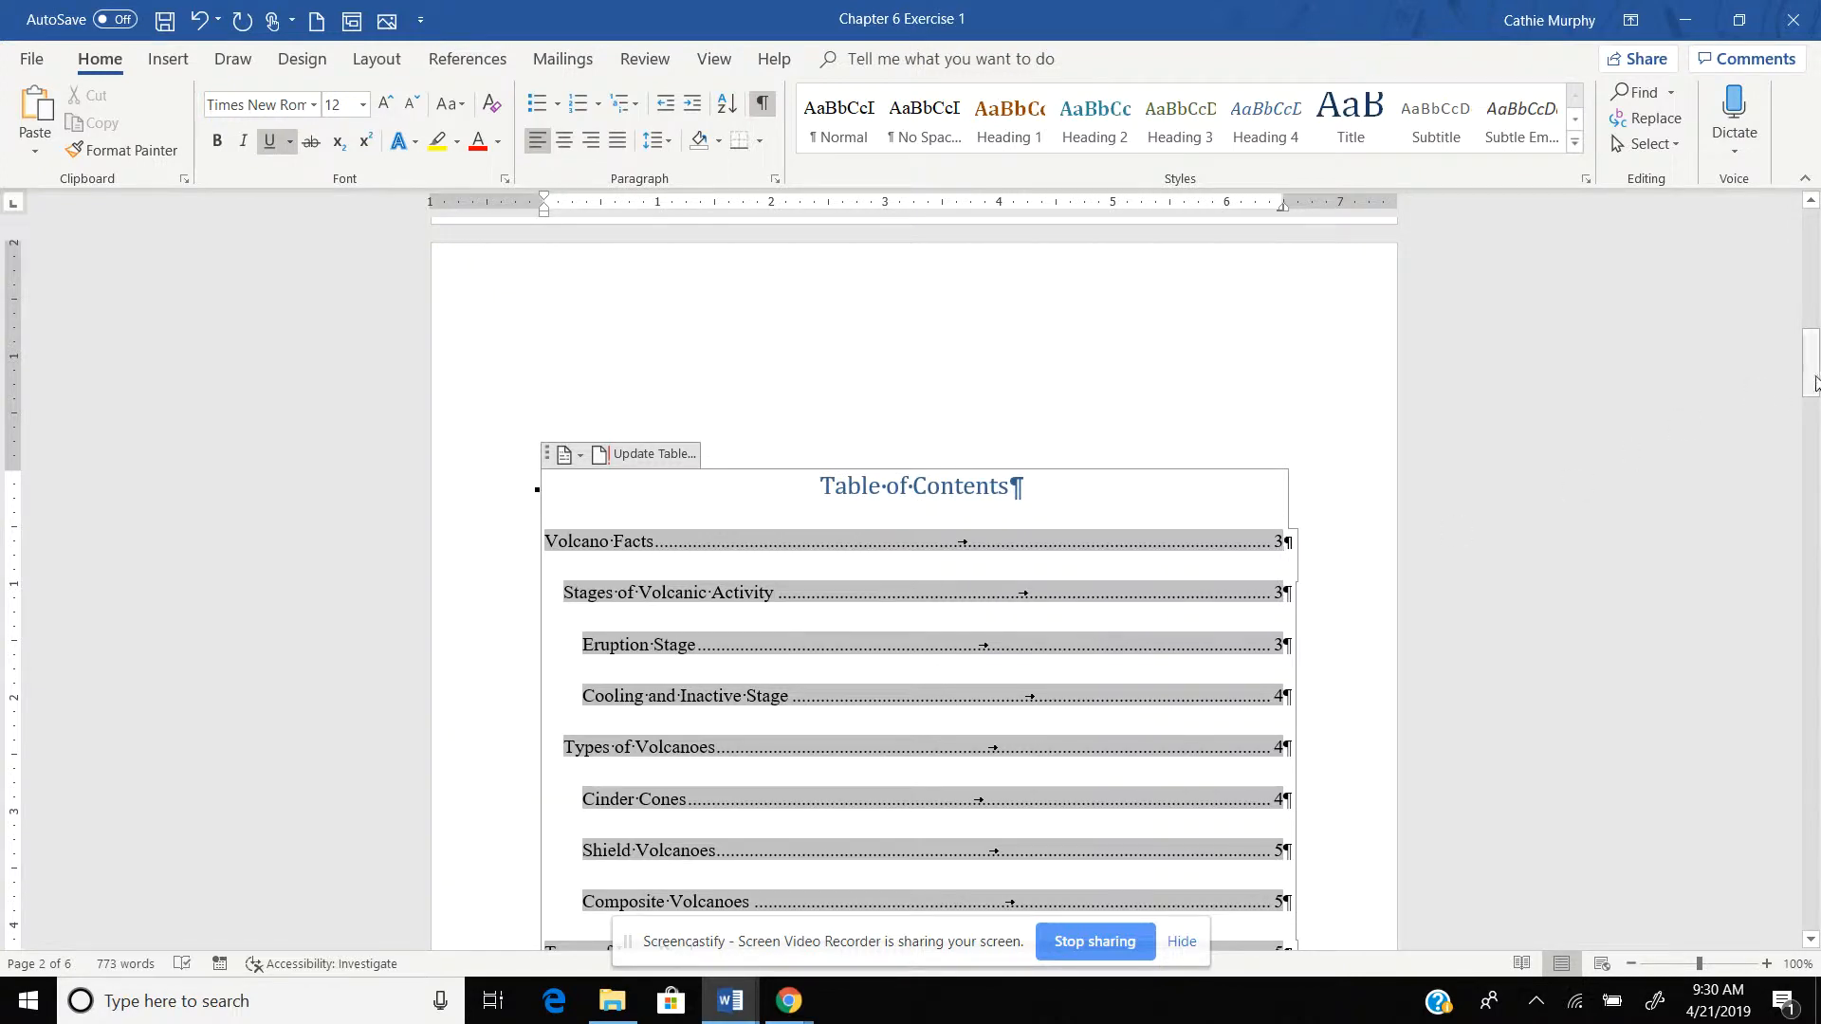
# Double-space all rows of the volcano table in the "Types of Volcanoes" section.
pyautogui.moveTo(1815, 382); pyautogui.dragTo(1814, 641)
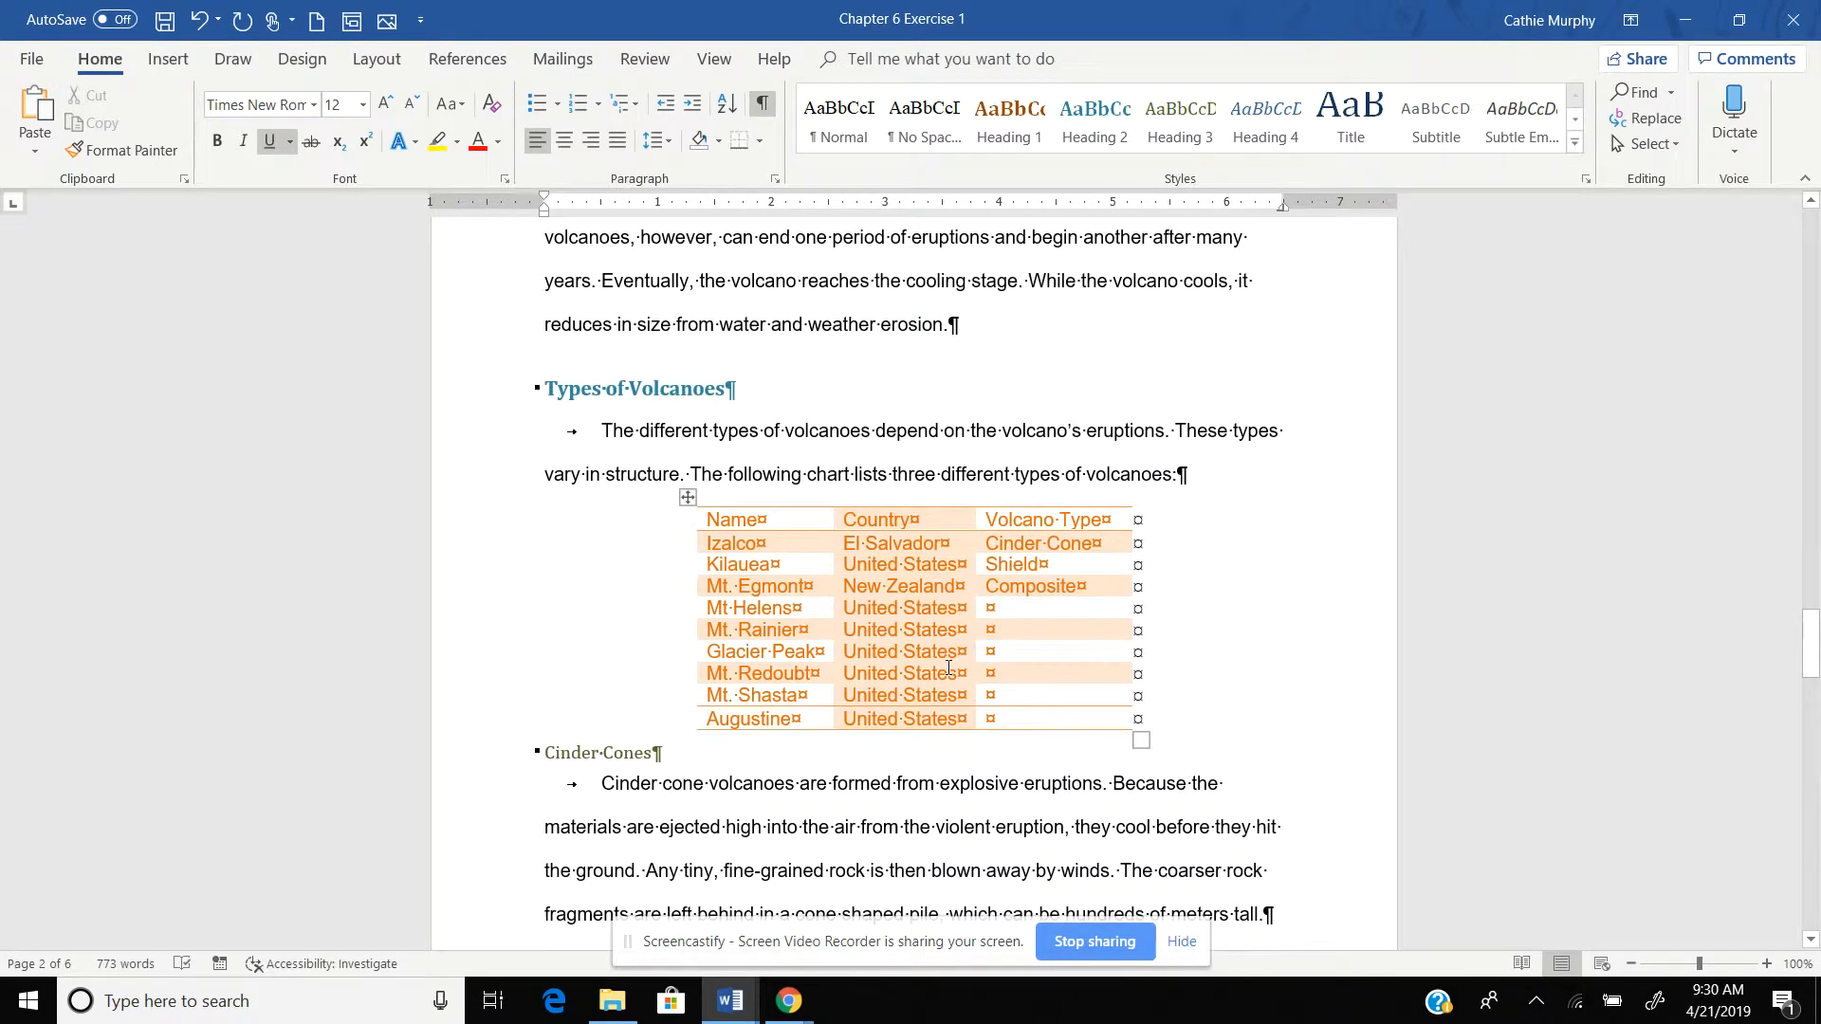
pyautogui.click(684, 498)
pyautogui.hotkey('ctrl', '2')
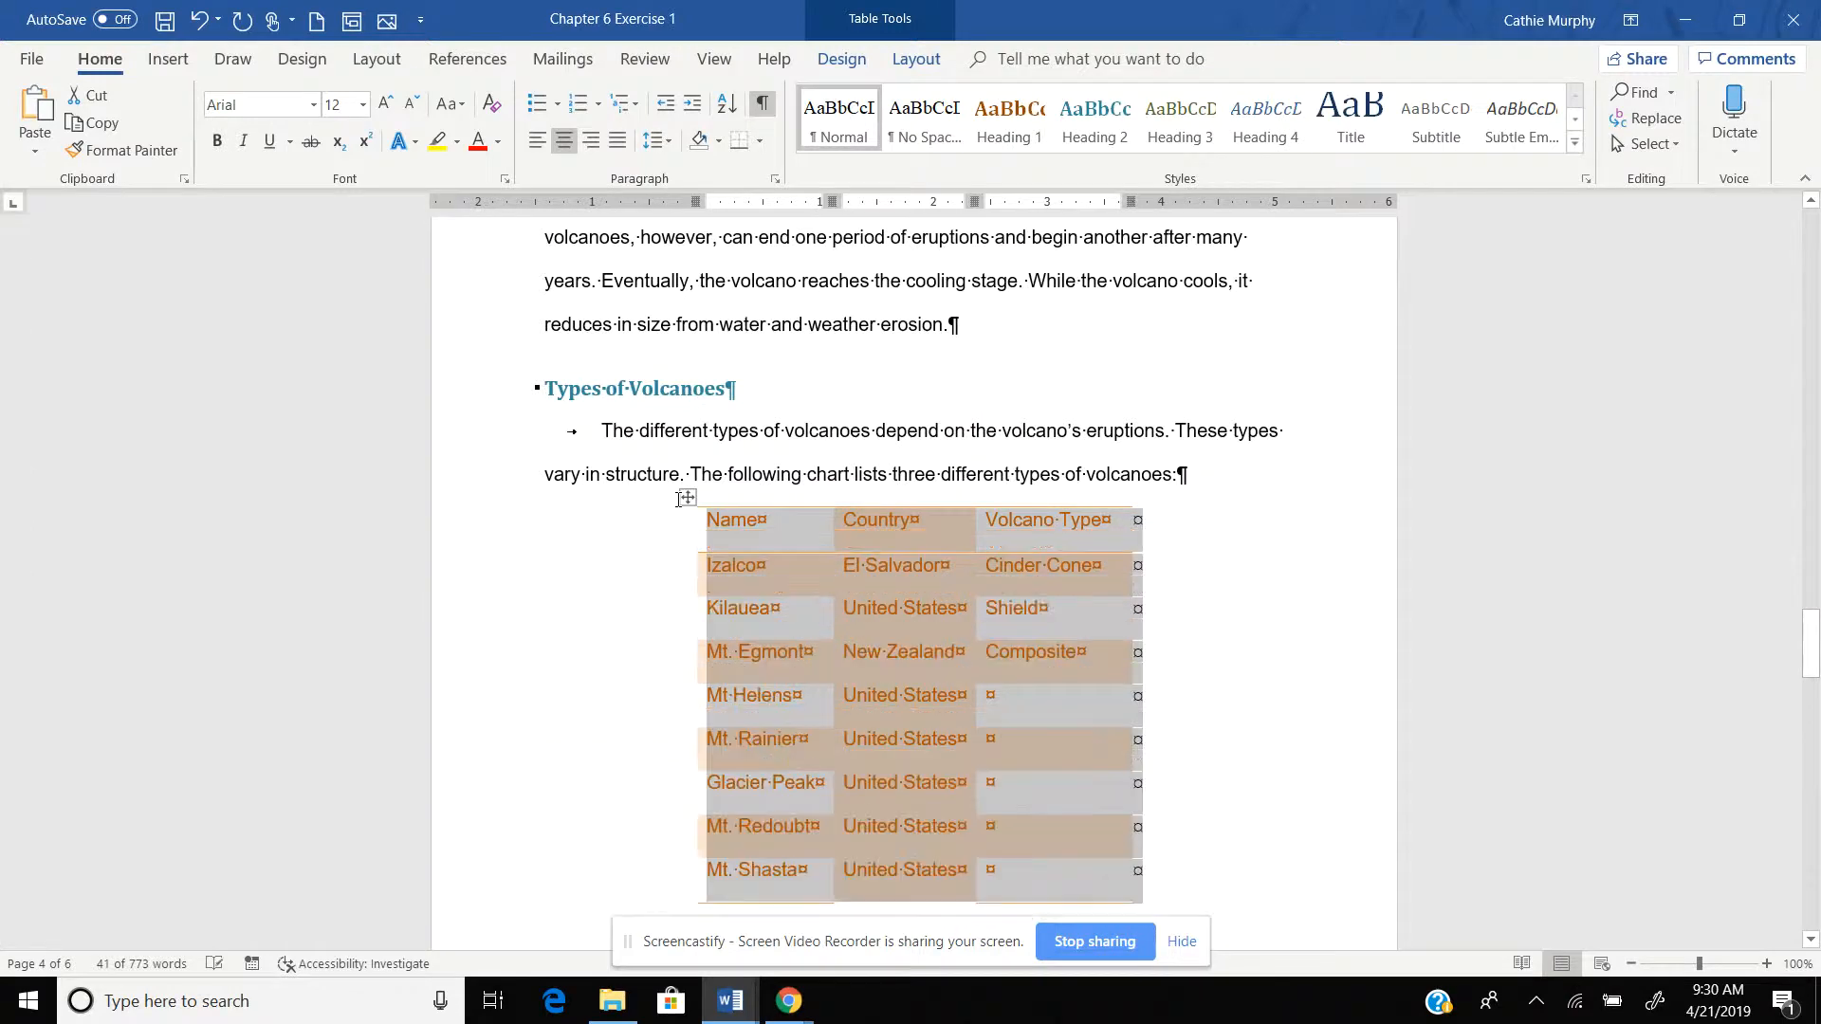
pyautogui.click(1198, 630)
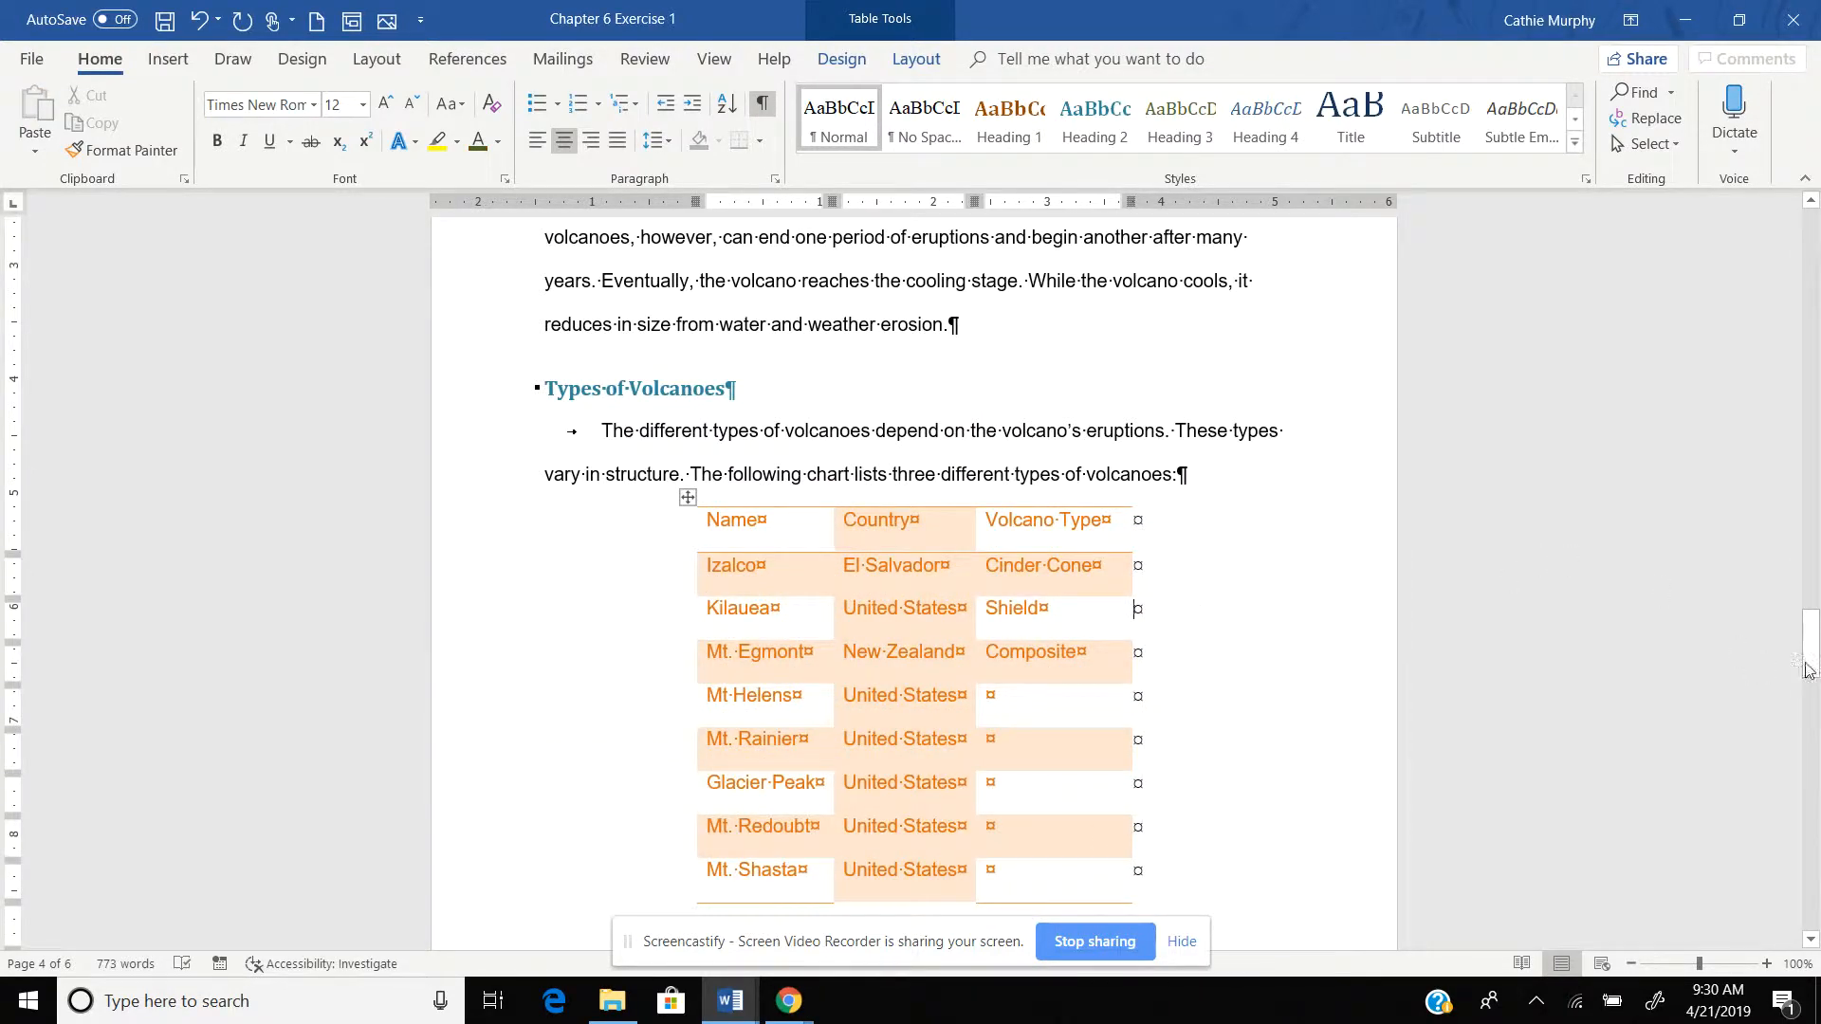
# Set the entire volcano table under "Types of Volcanoes" back to single line spacing.
pyautogui.moveTo(1807, 669); pyautogui.dragTo(1815, 701)
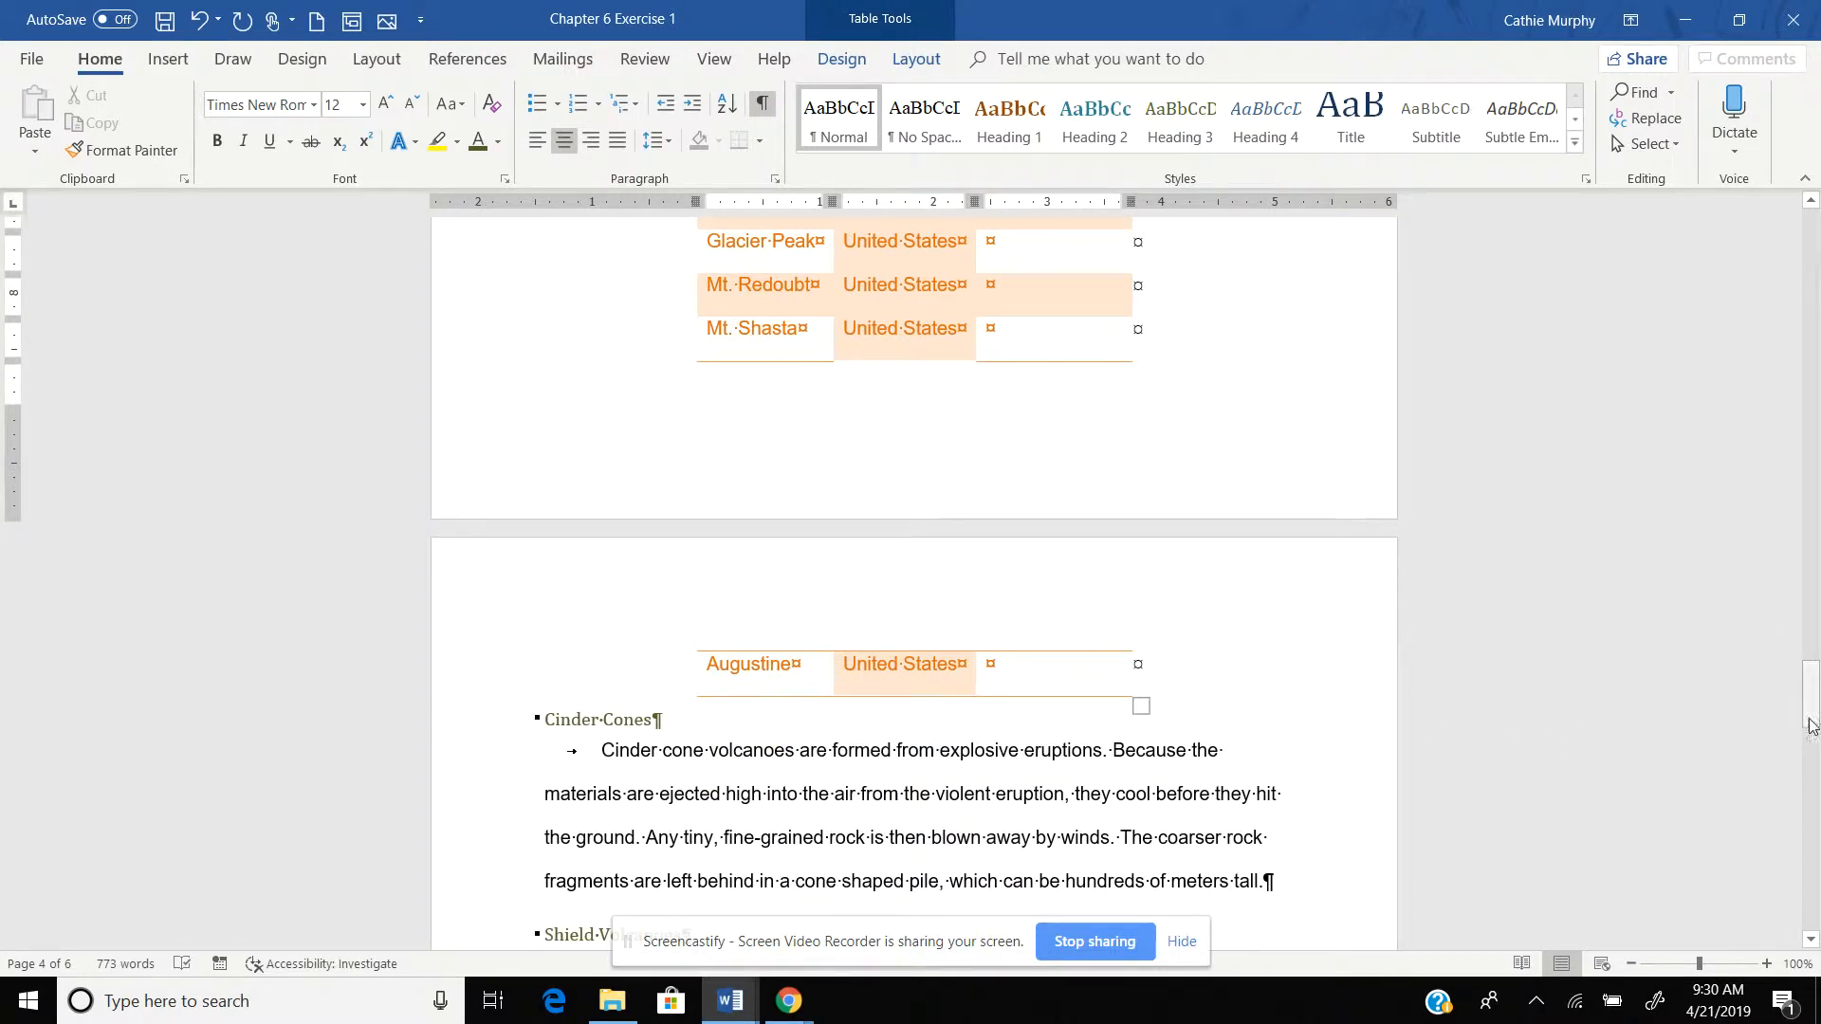
pyautogui.moveTo(1813, 726); pyautogui.dragTo(1813, 629)
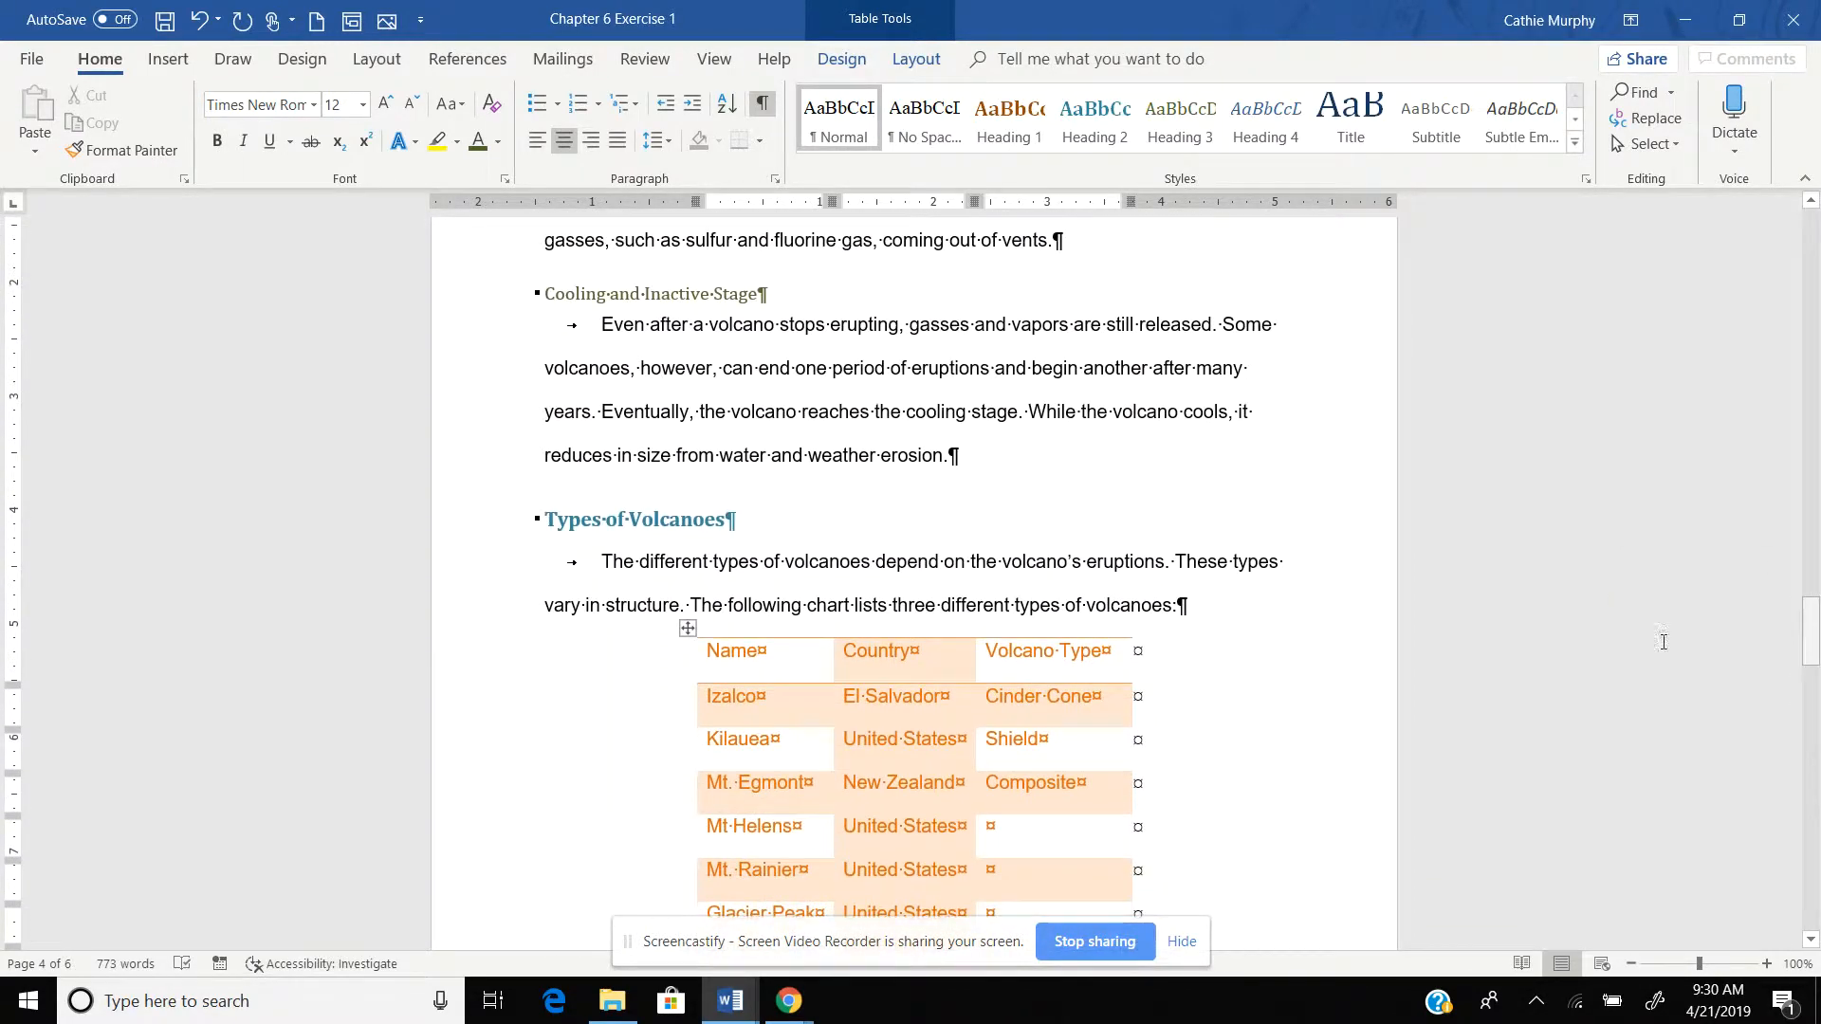
pyautogui.click(685, 630)
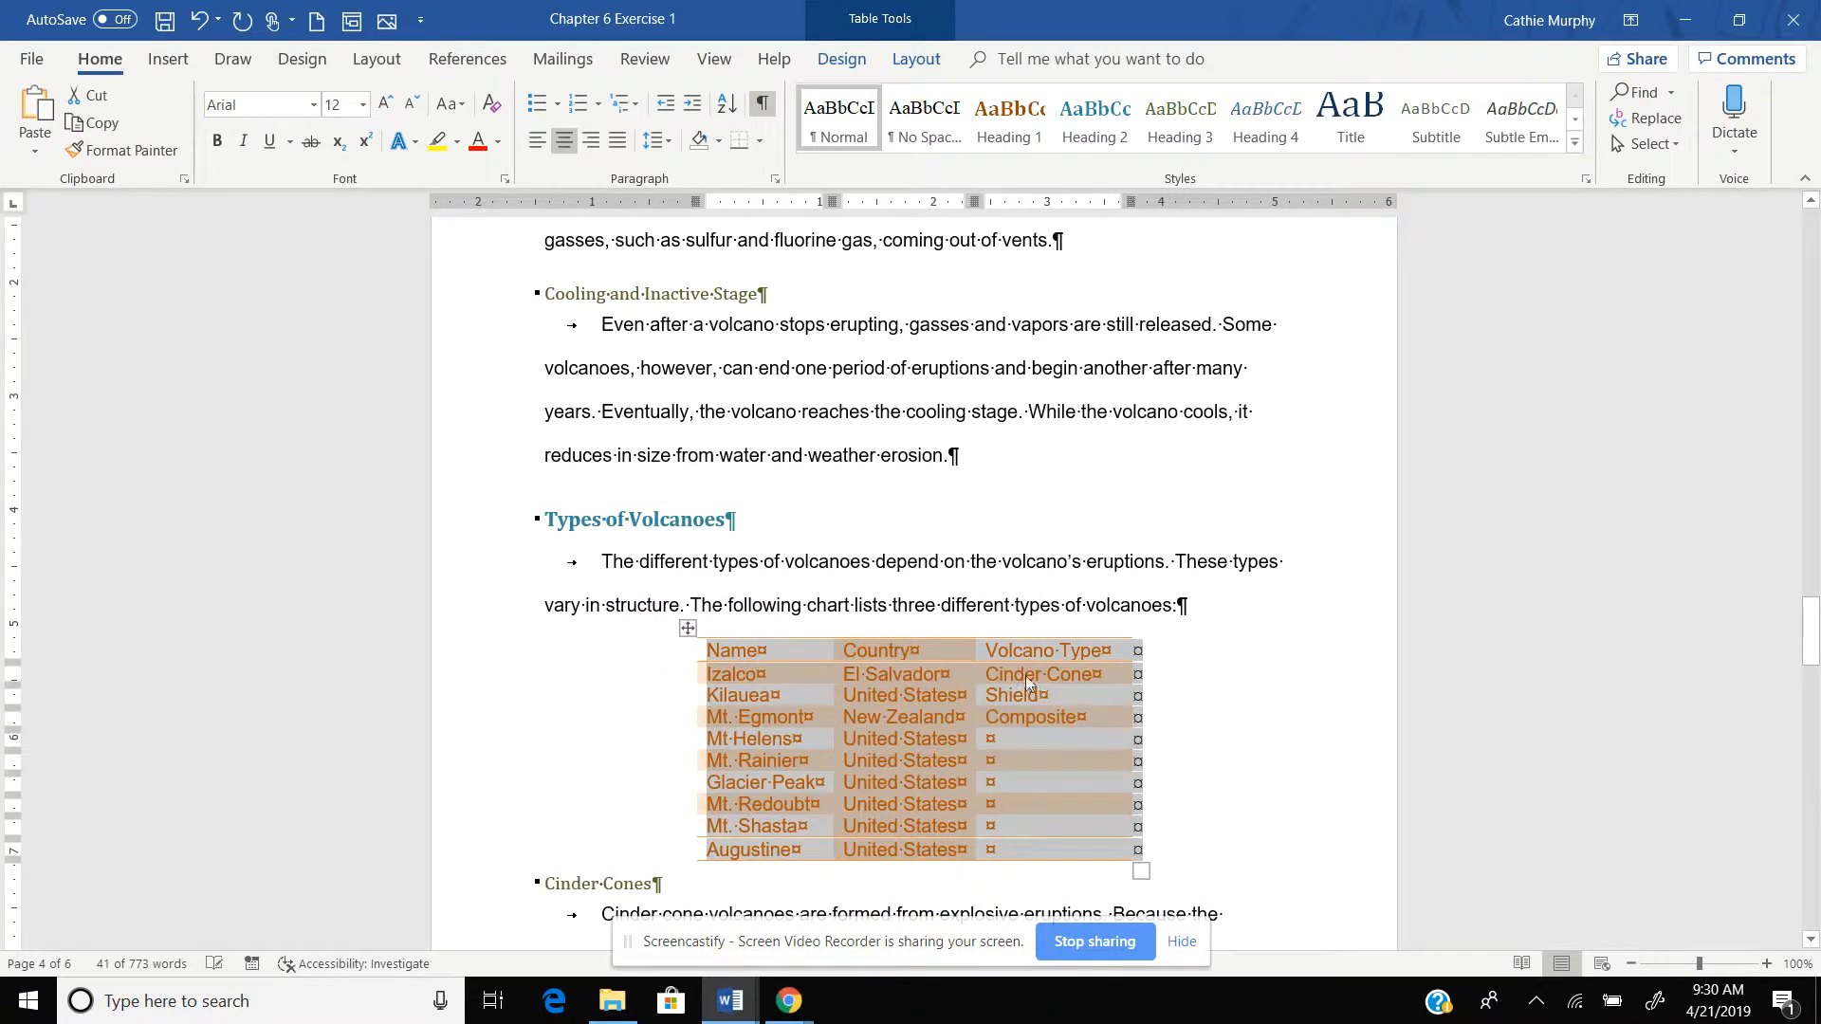
pyautogui.click(1237, 707)
# Try applying the Normal style to "Eruption Stage" and painting it onto "Cooling and Inactive Stage", and undo both changes.
pyautogui.moveTo(1813, 657); pyautogui.dragTo(1816, 389)
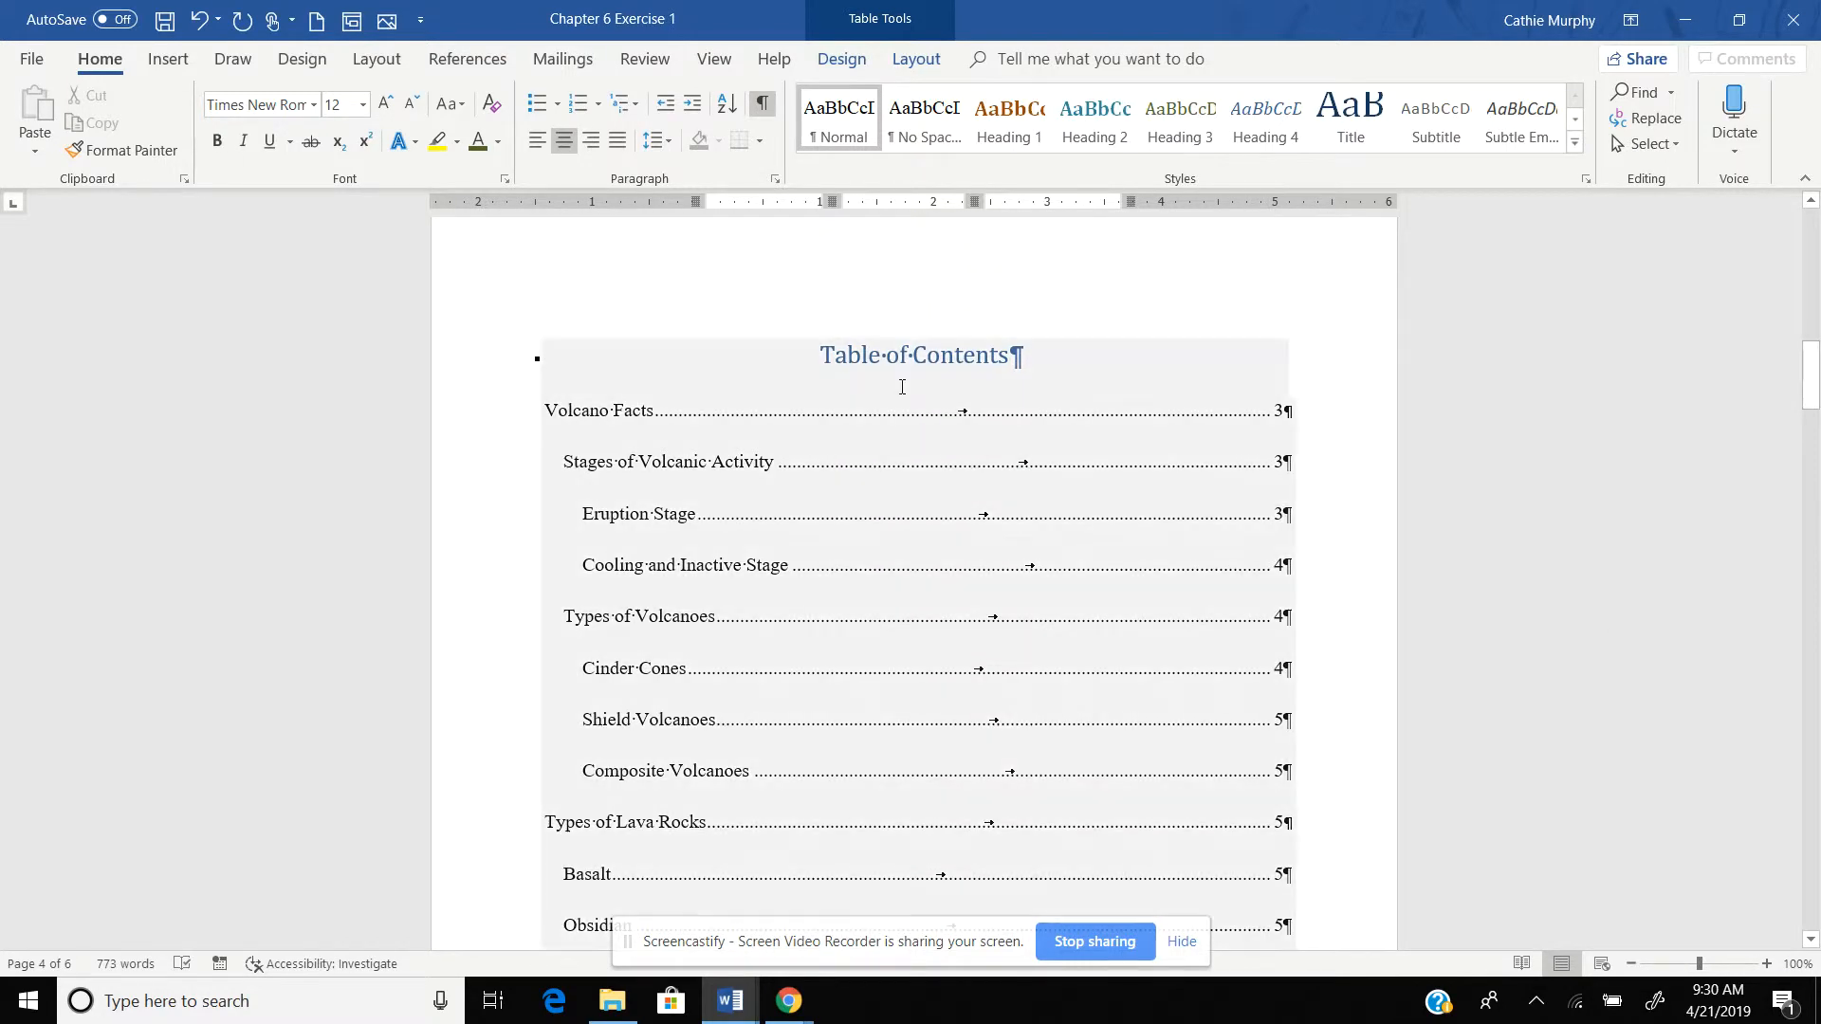
pyautogui.moveTo(1816, 398); pyautogui.dragTo(1813, 545)
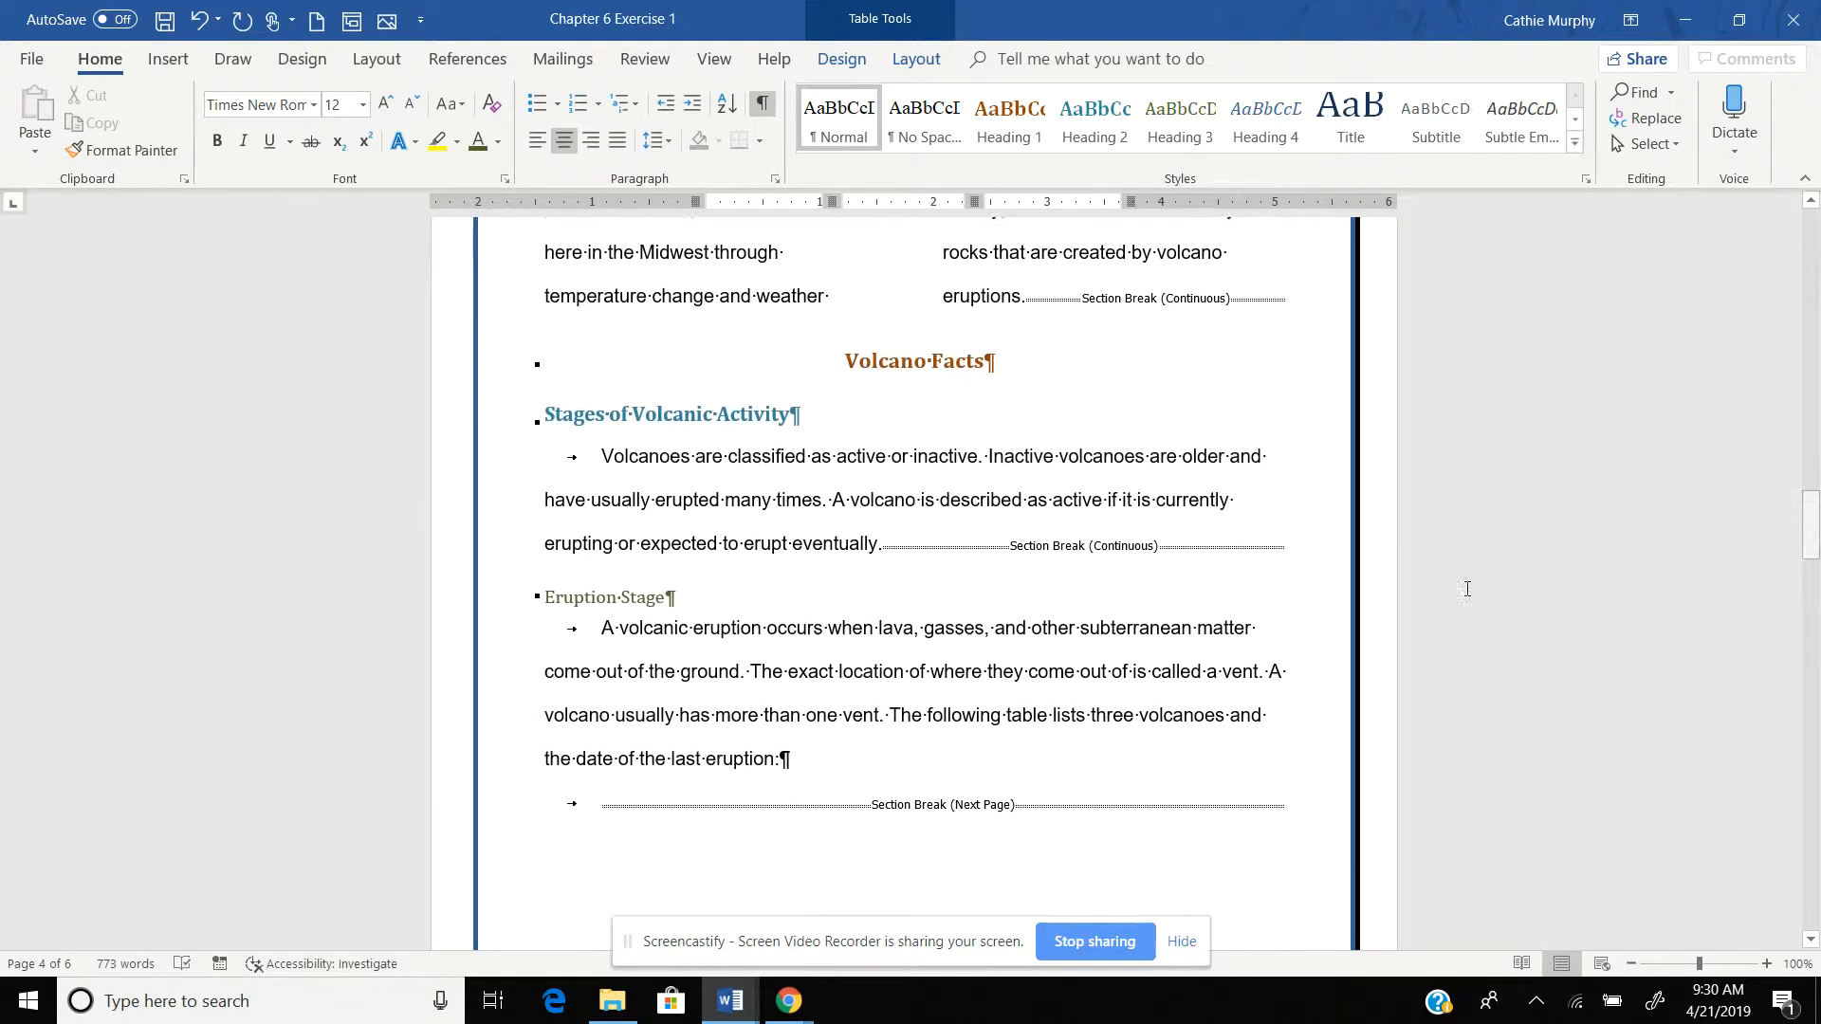
pyautogui.moveTo(598, 595); pyautogui.dragTo(675, 598)
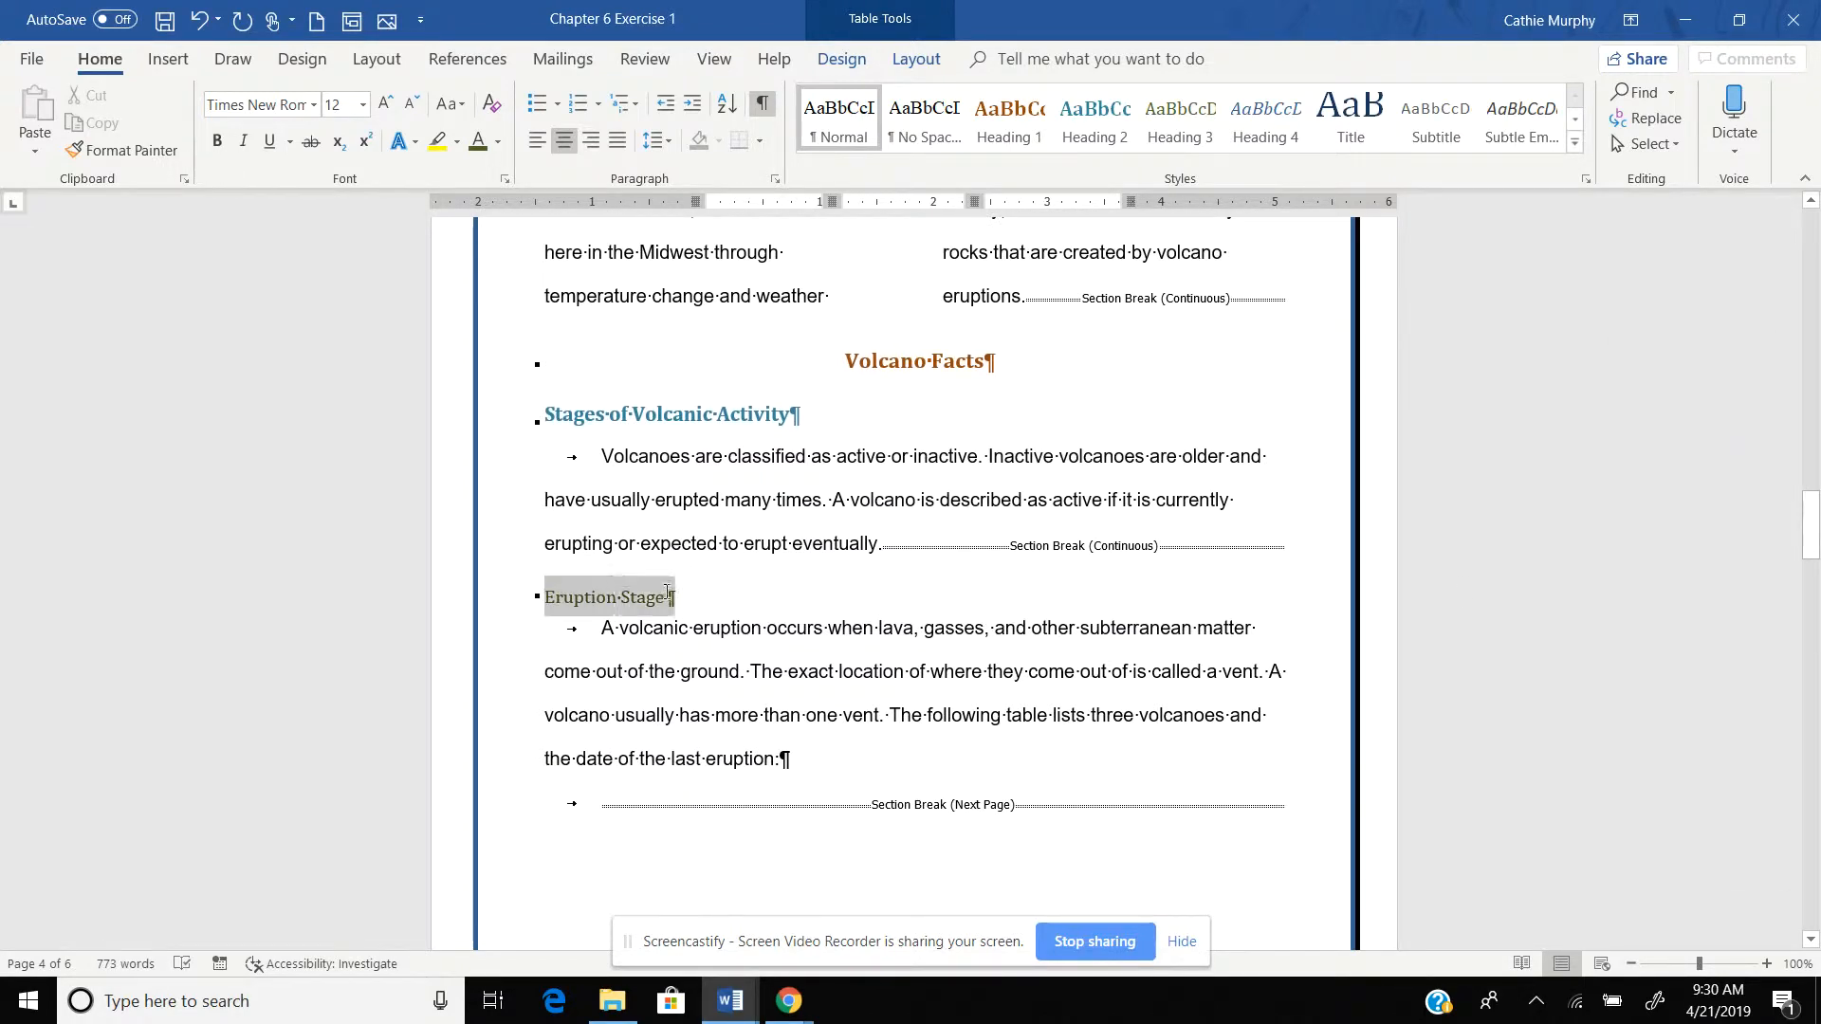
pyautogui.click(839, 113)
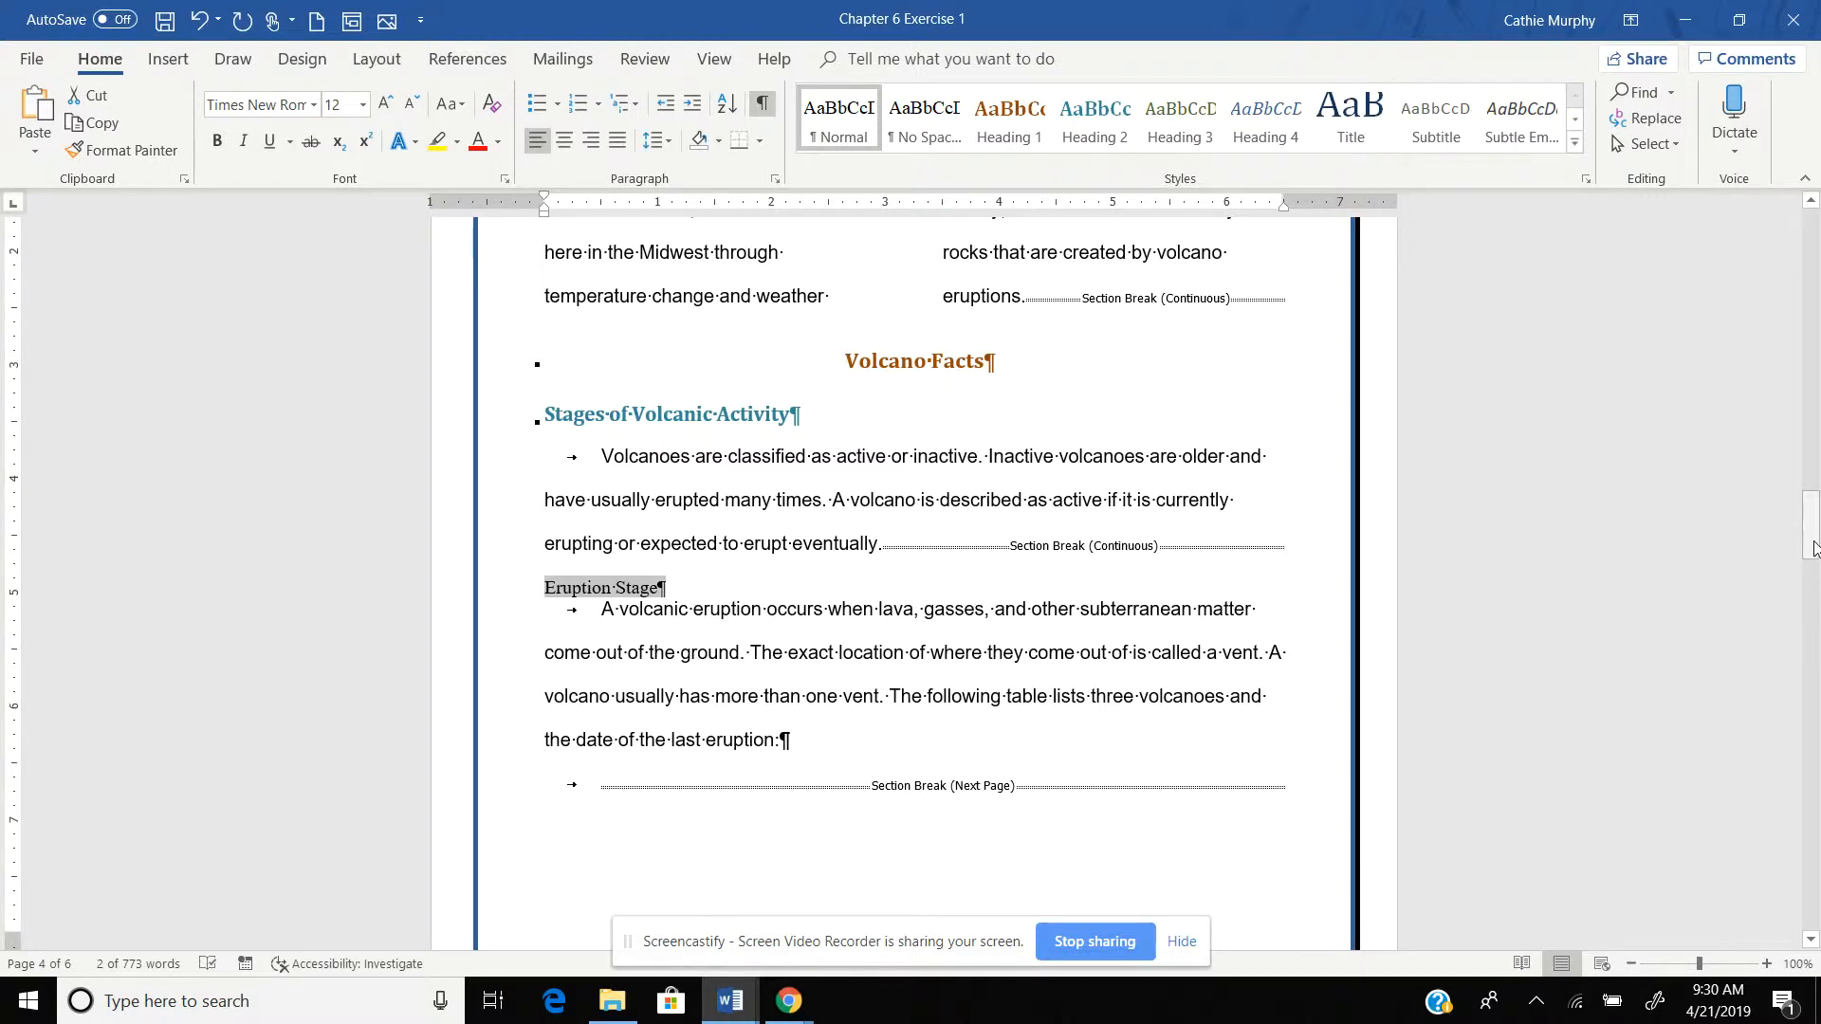
pyautogui.moveTo(1813, 547); pyautogui.dragTo(1811, 618)
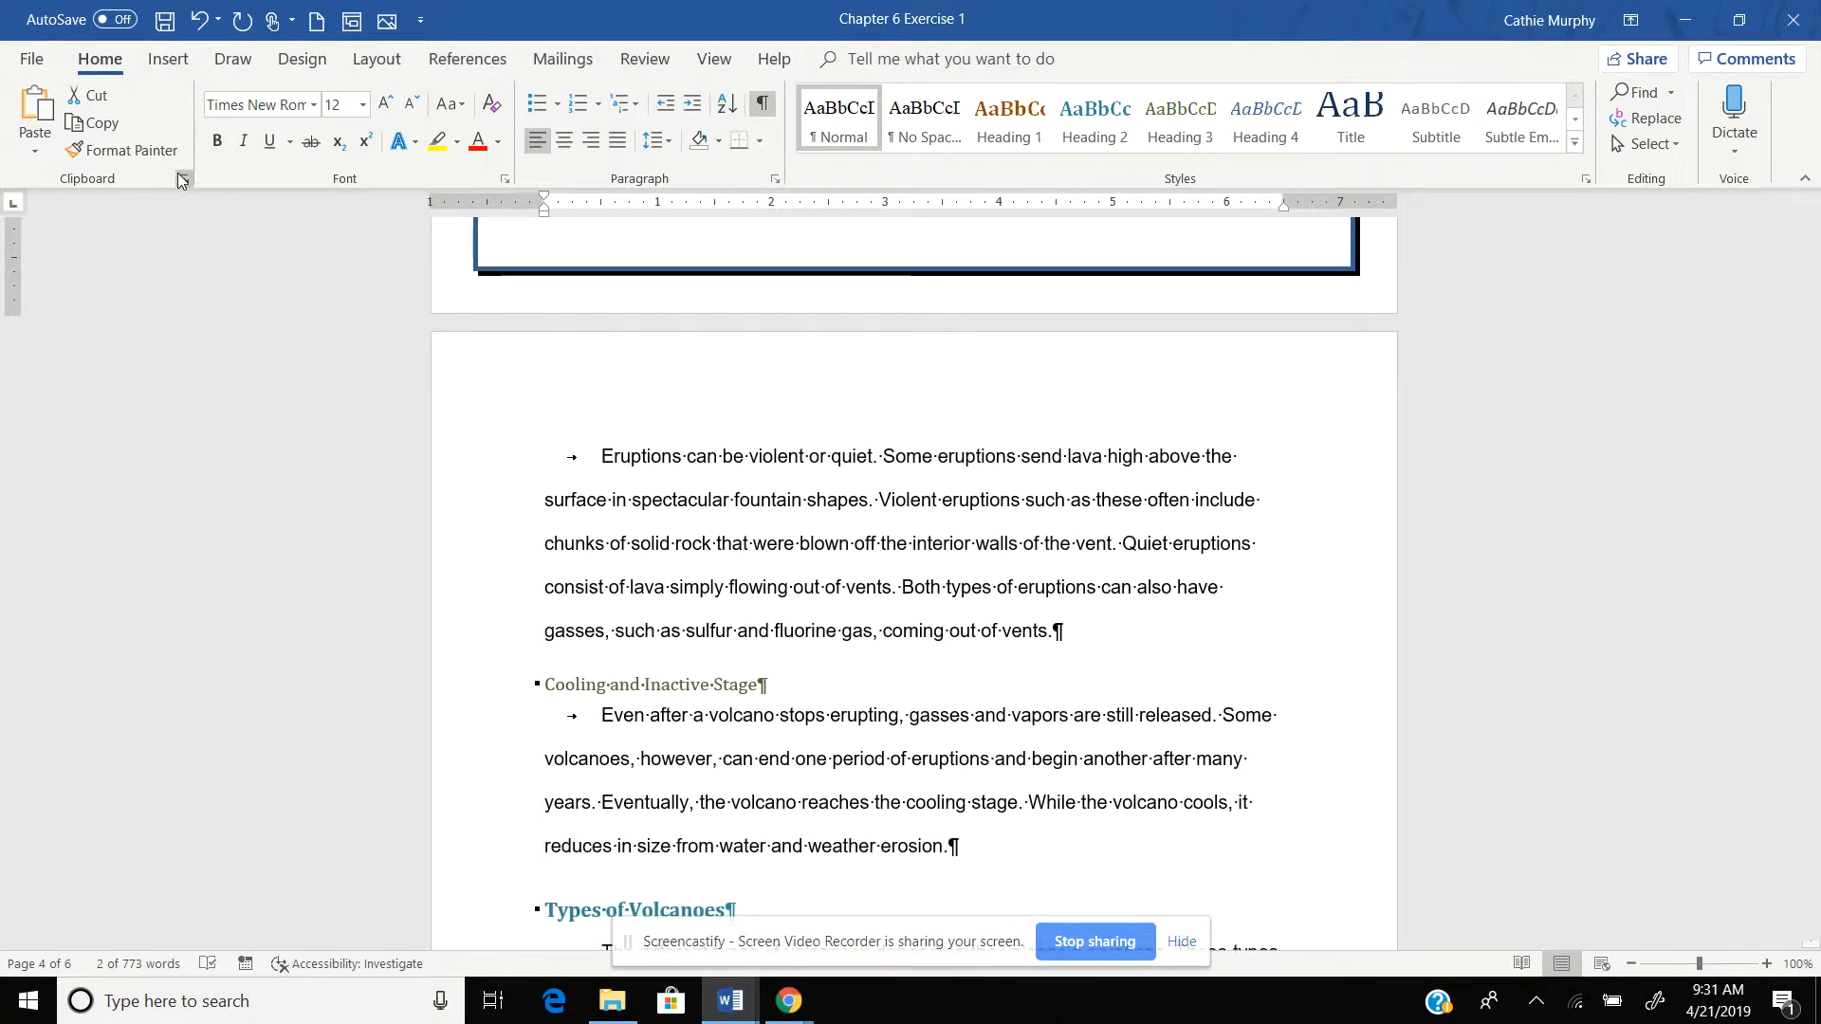
pyautogui.click(147, 153)
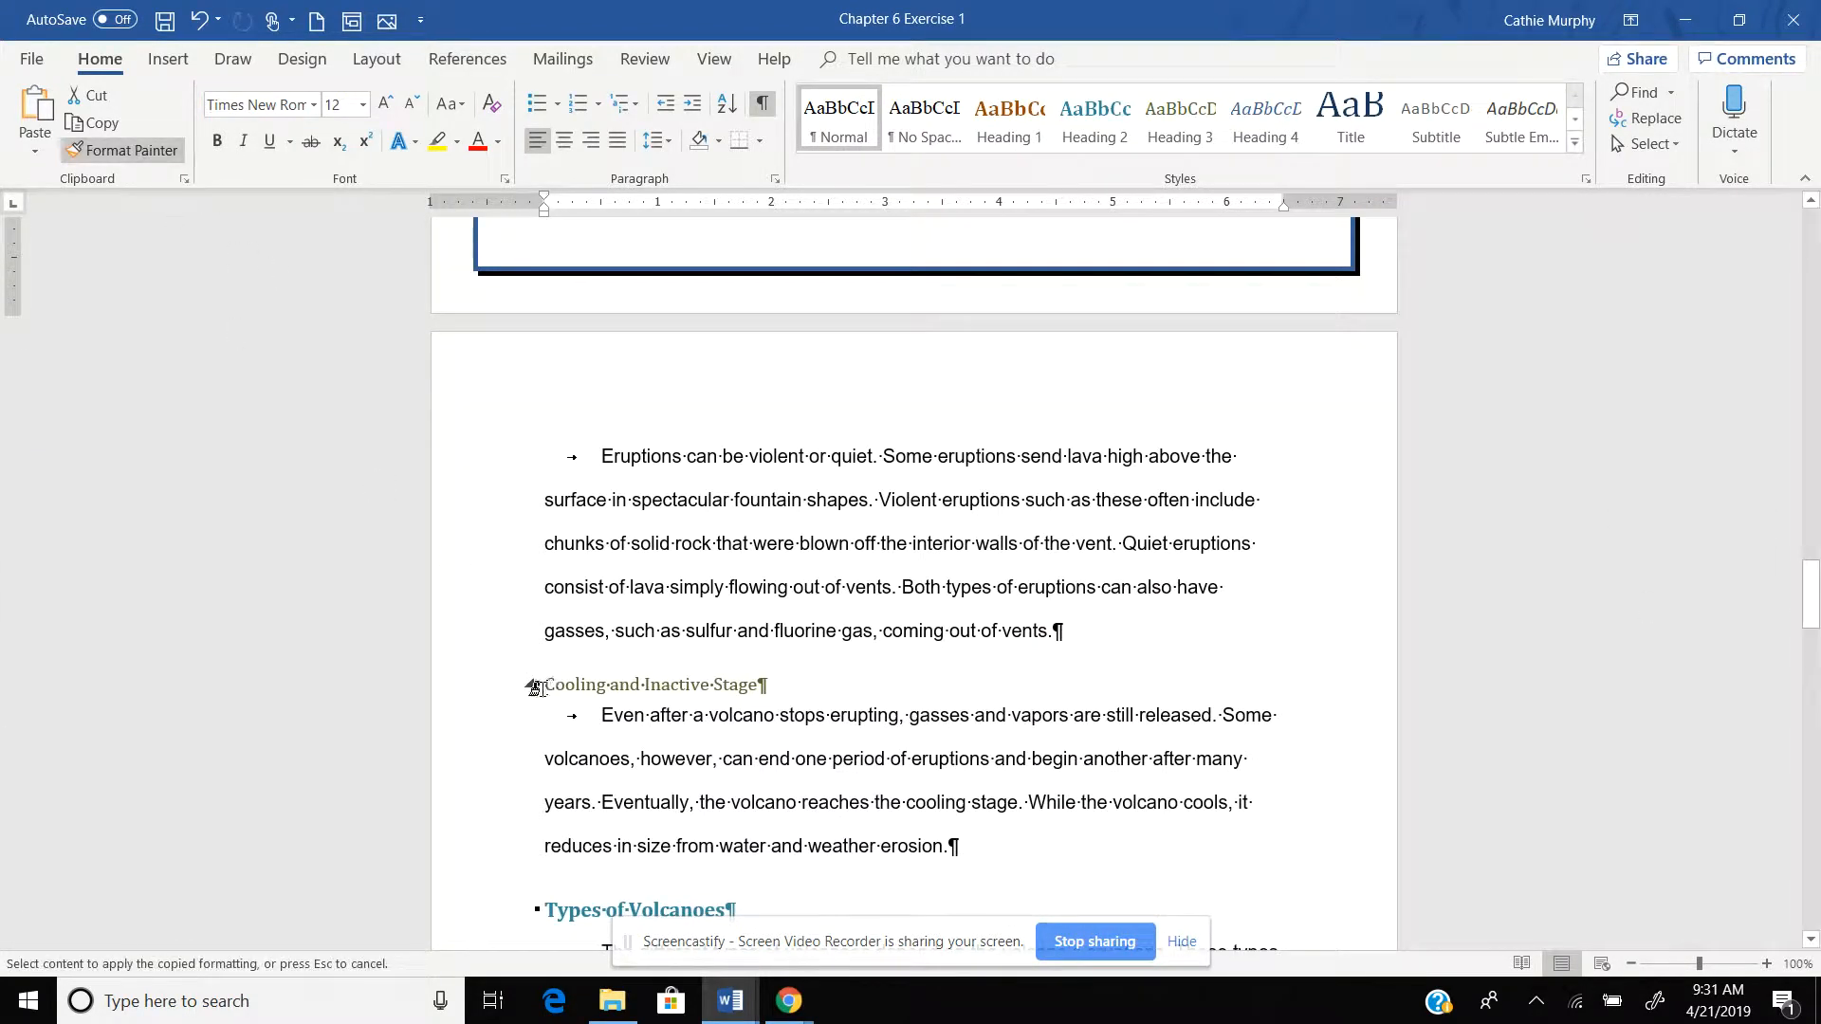
pyautogui.moveTo(536, 686); pyautogui.dragTo(725, 683)
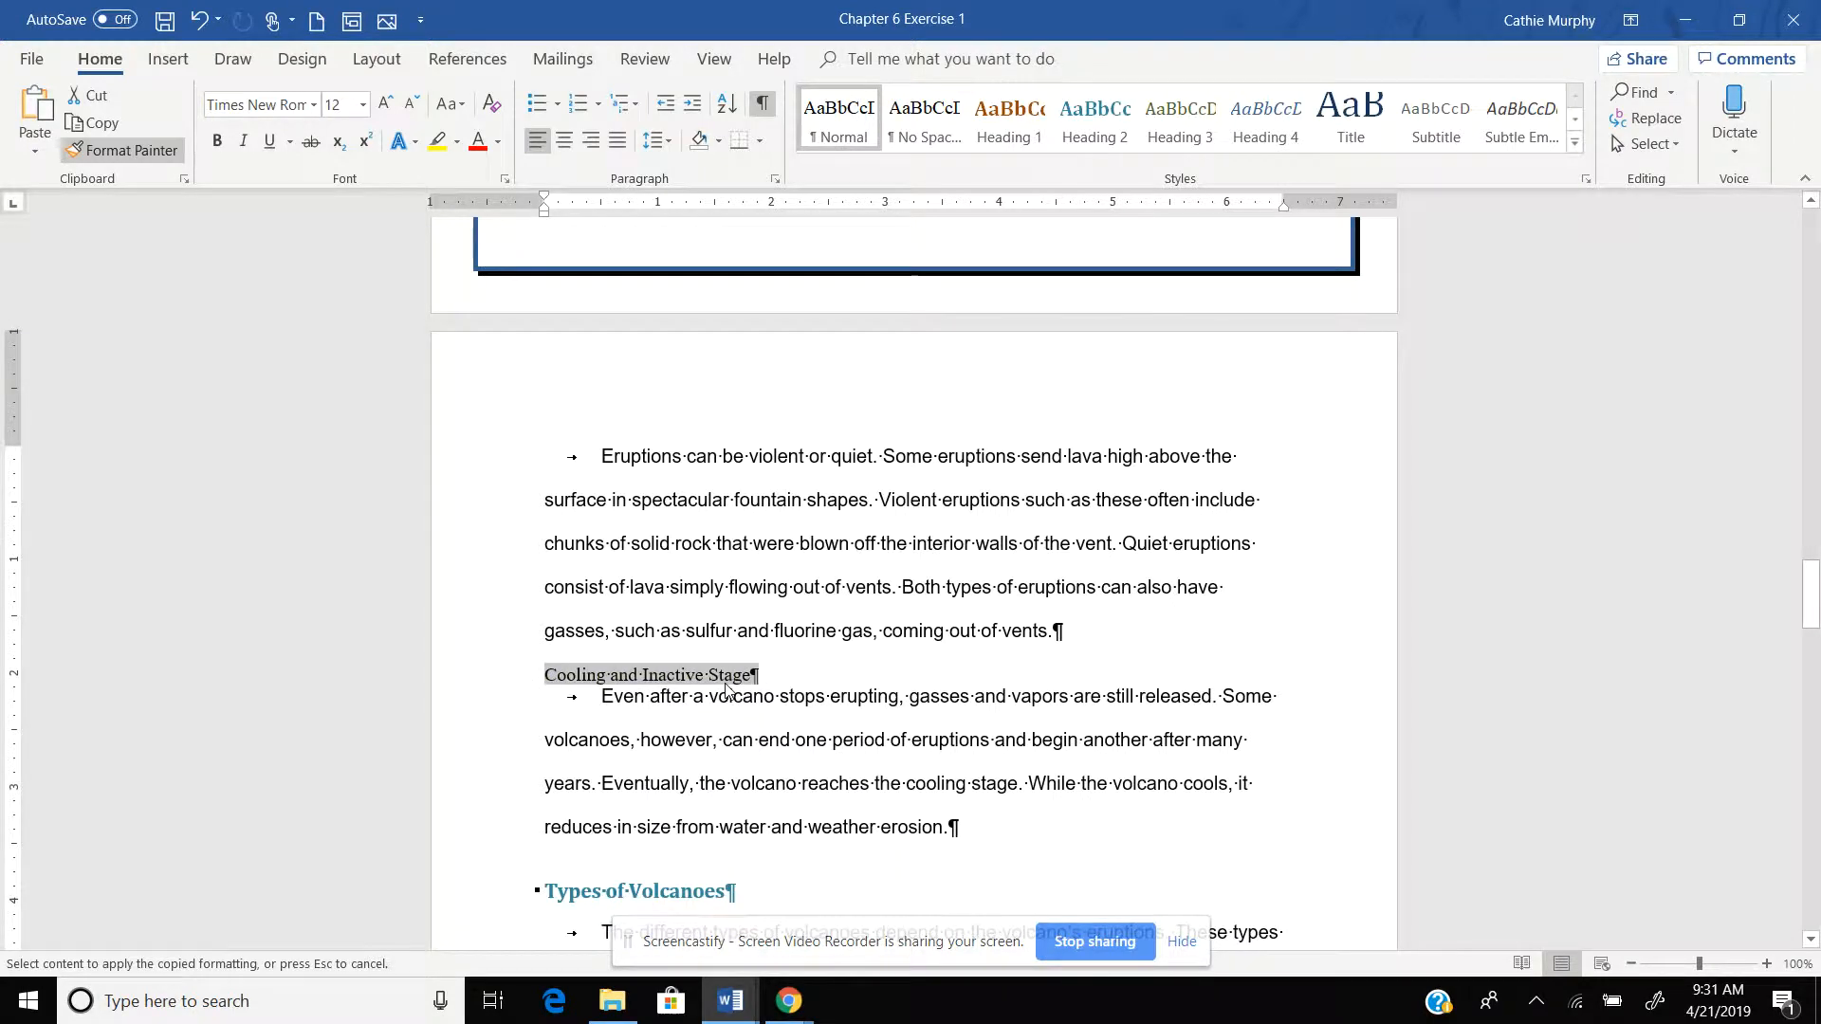
pyautogui.hotkey('ctrl', 'z')
pyautogui.hotkey('ctrl', 'z')
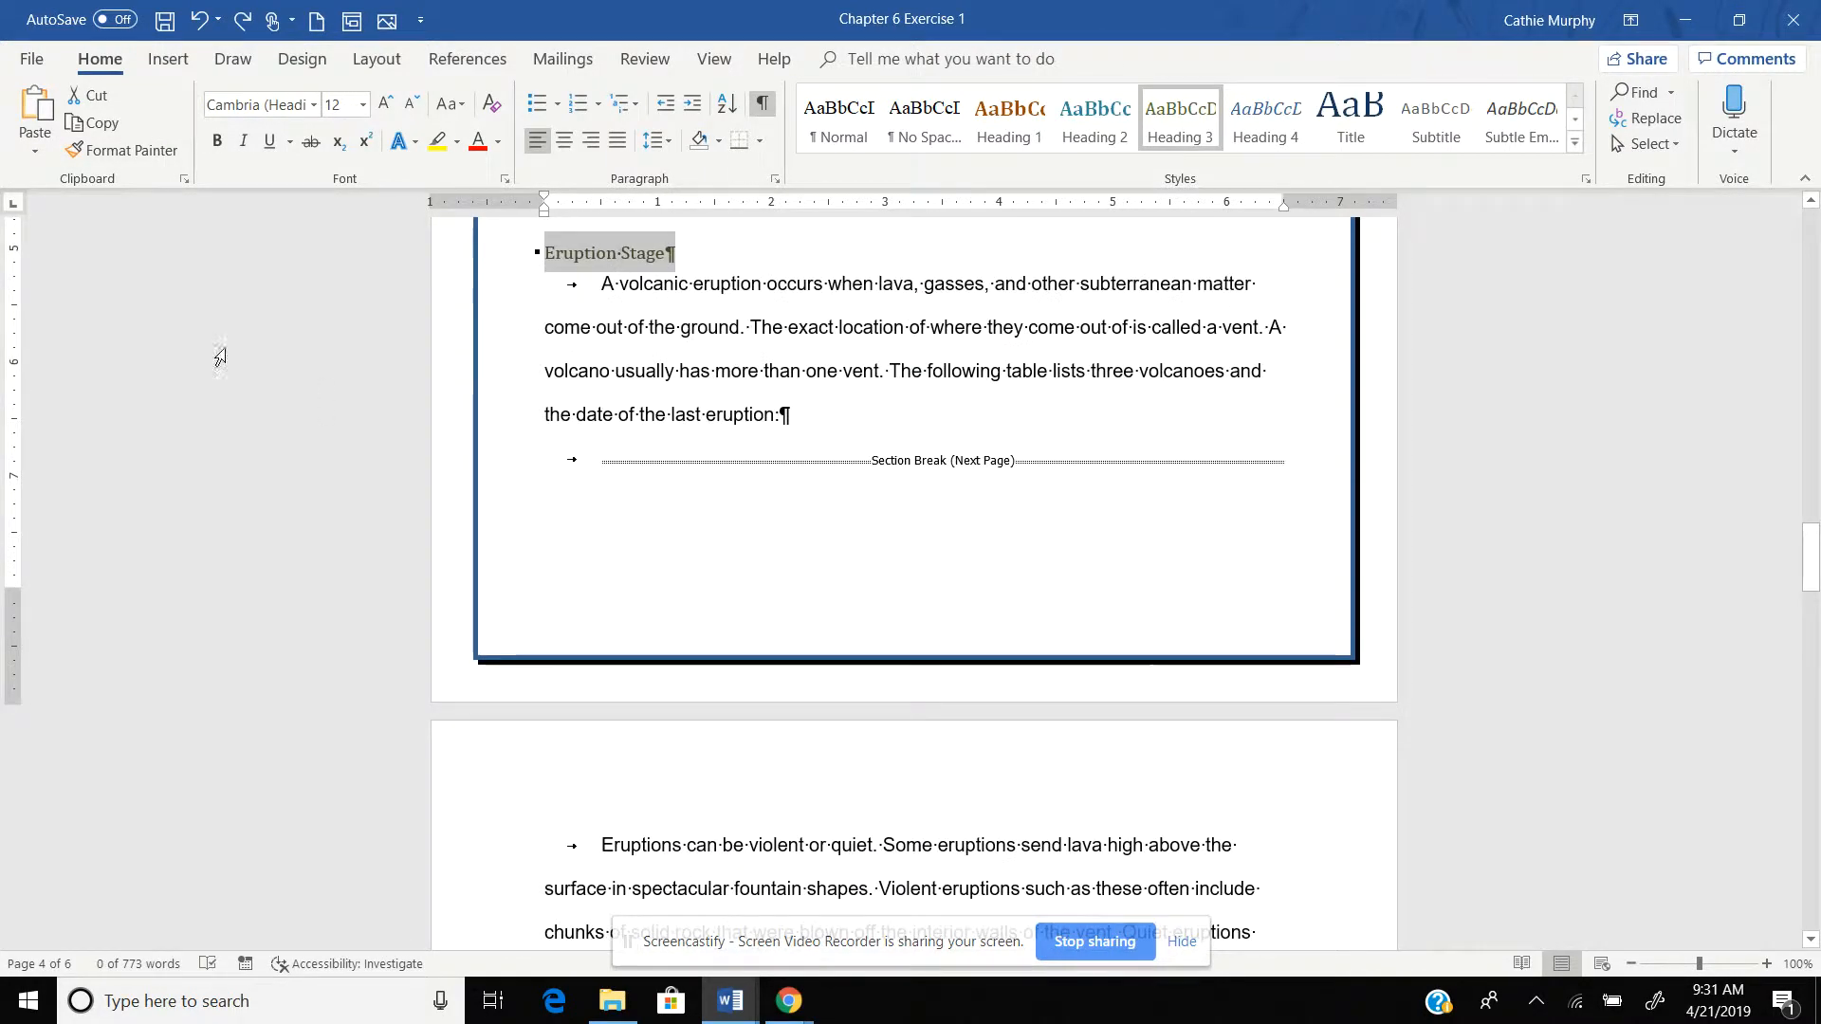
# Configure a custom table of contents with the Classic format and 3 levels shown.
pyautogui.click(457, 57)
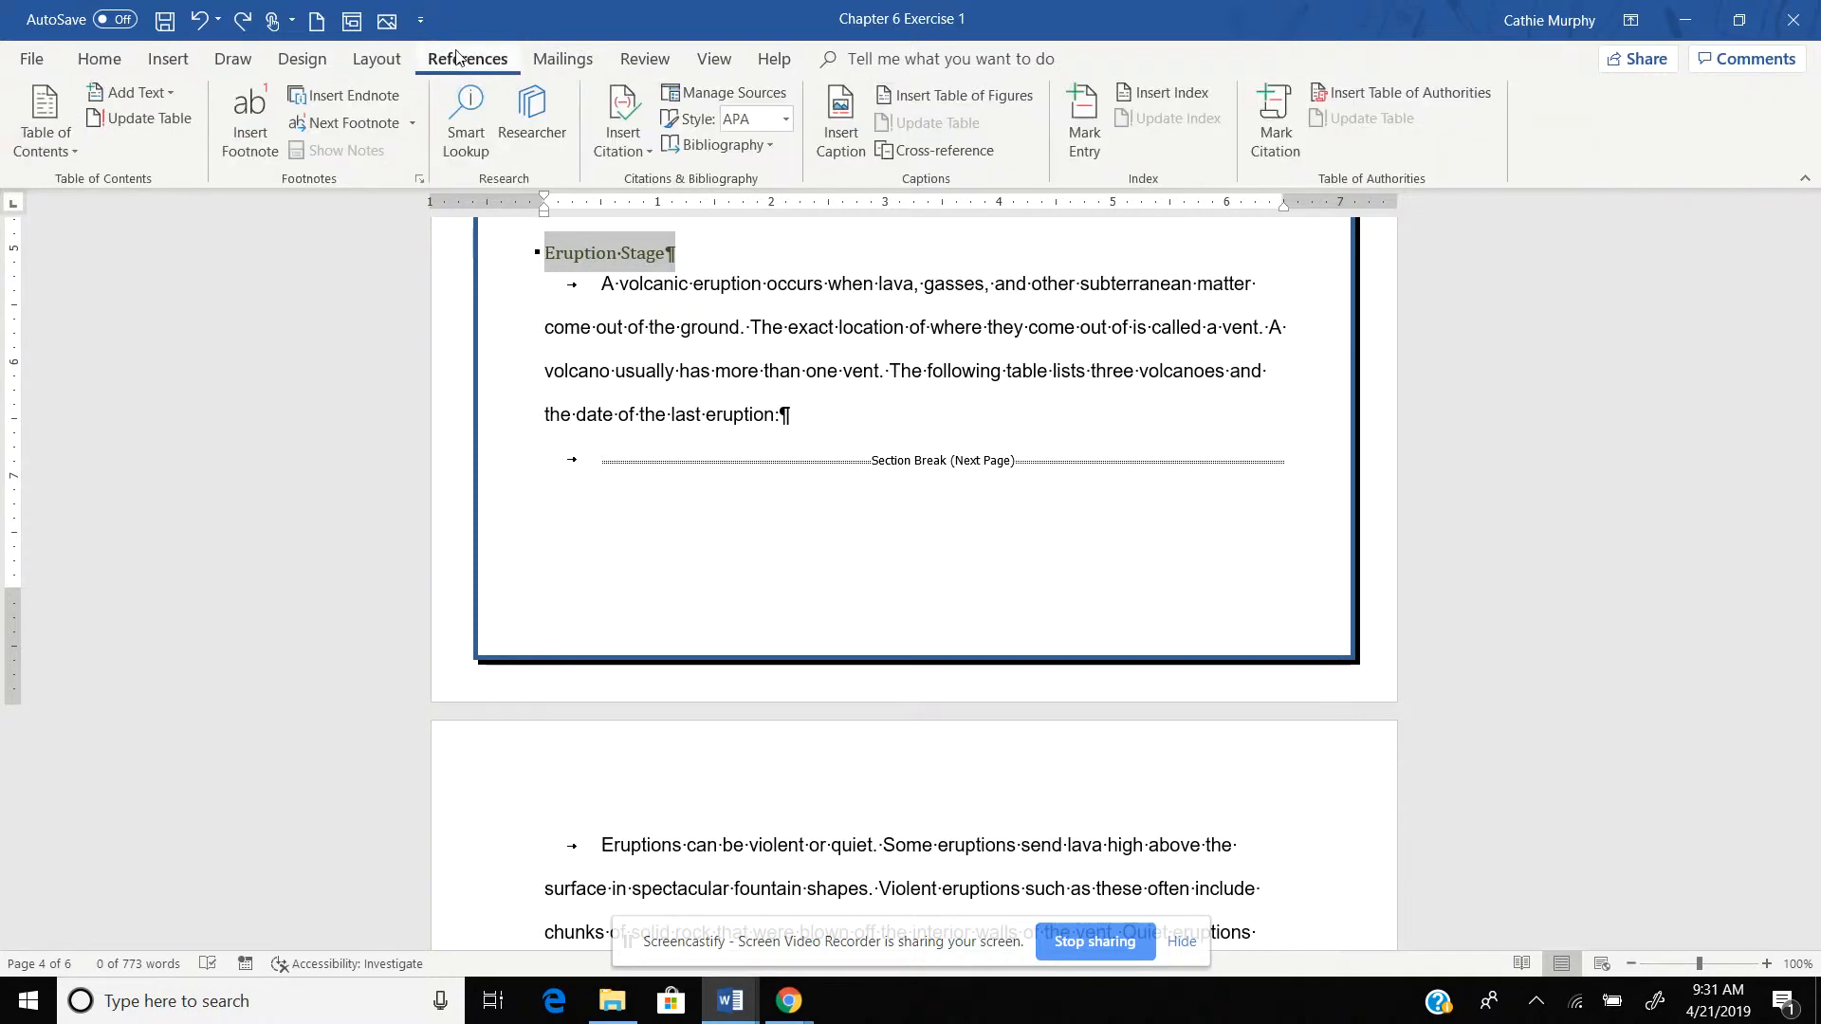
pyautogui.click(72, 151)
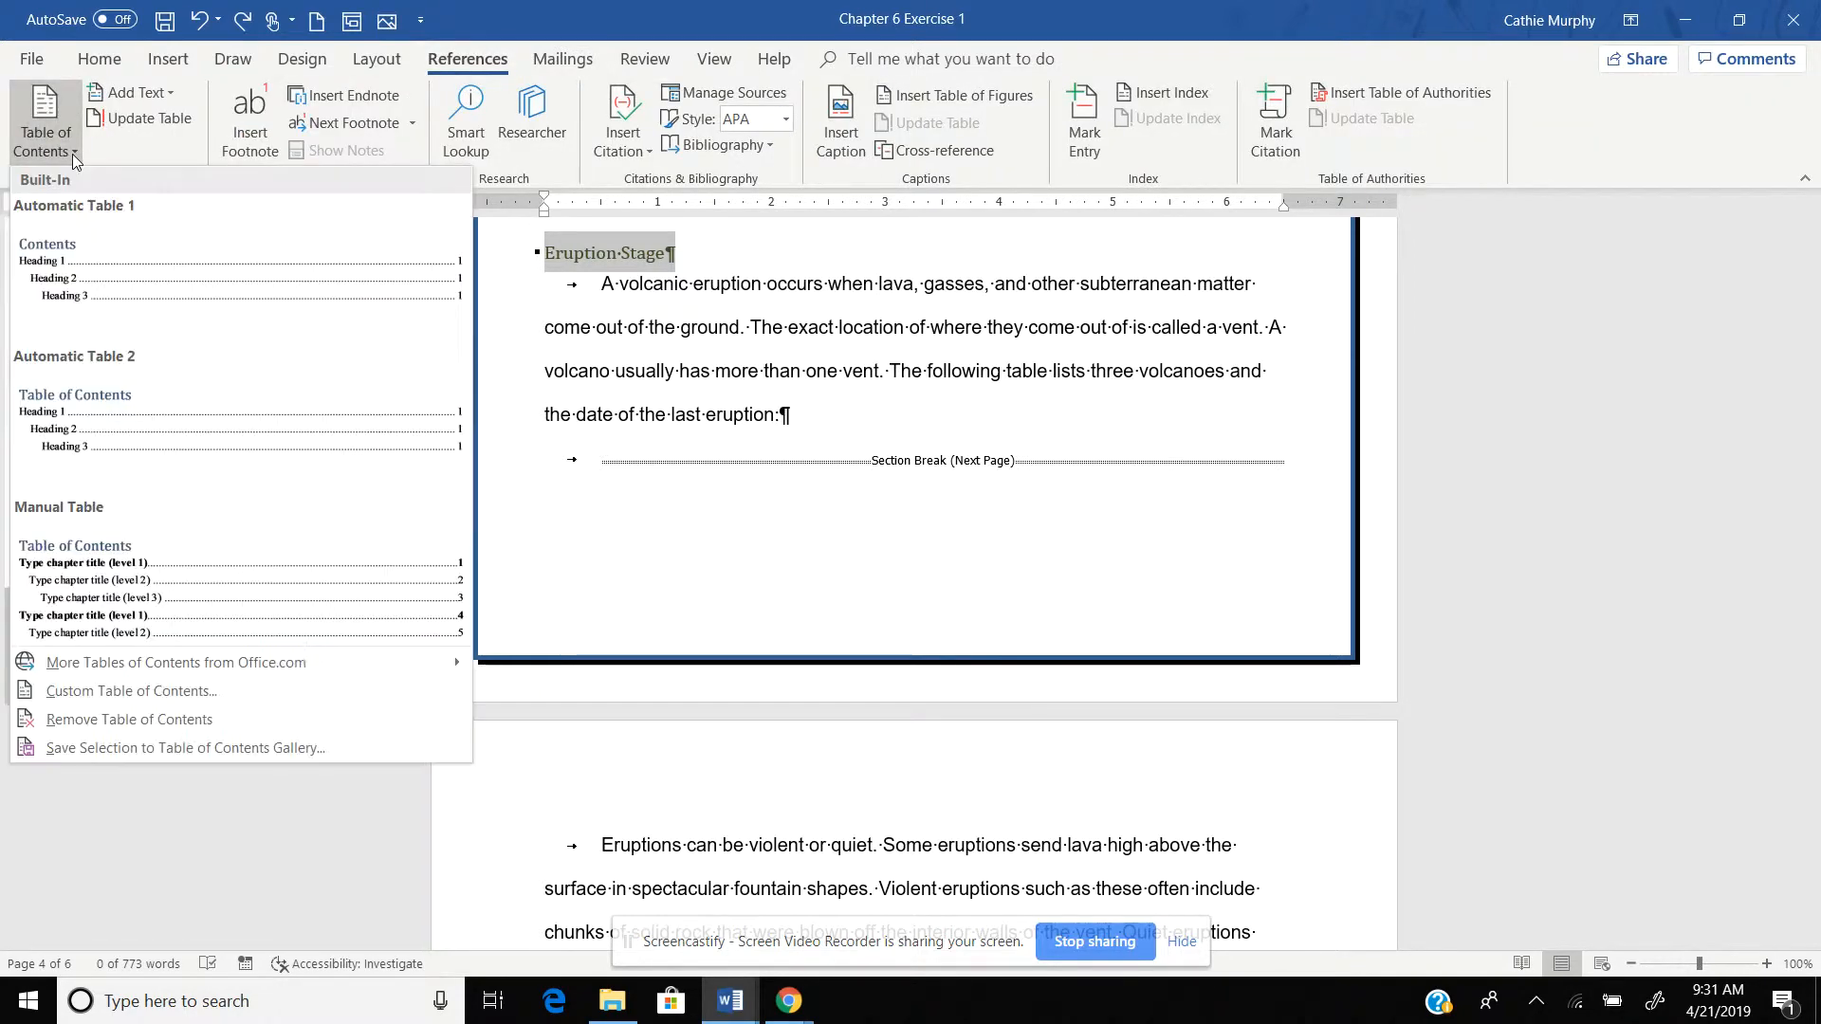
pyautogui.click(131, 692)
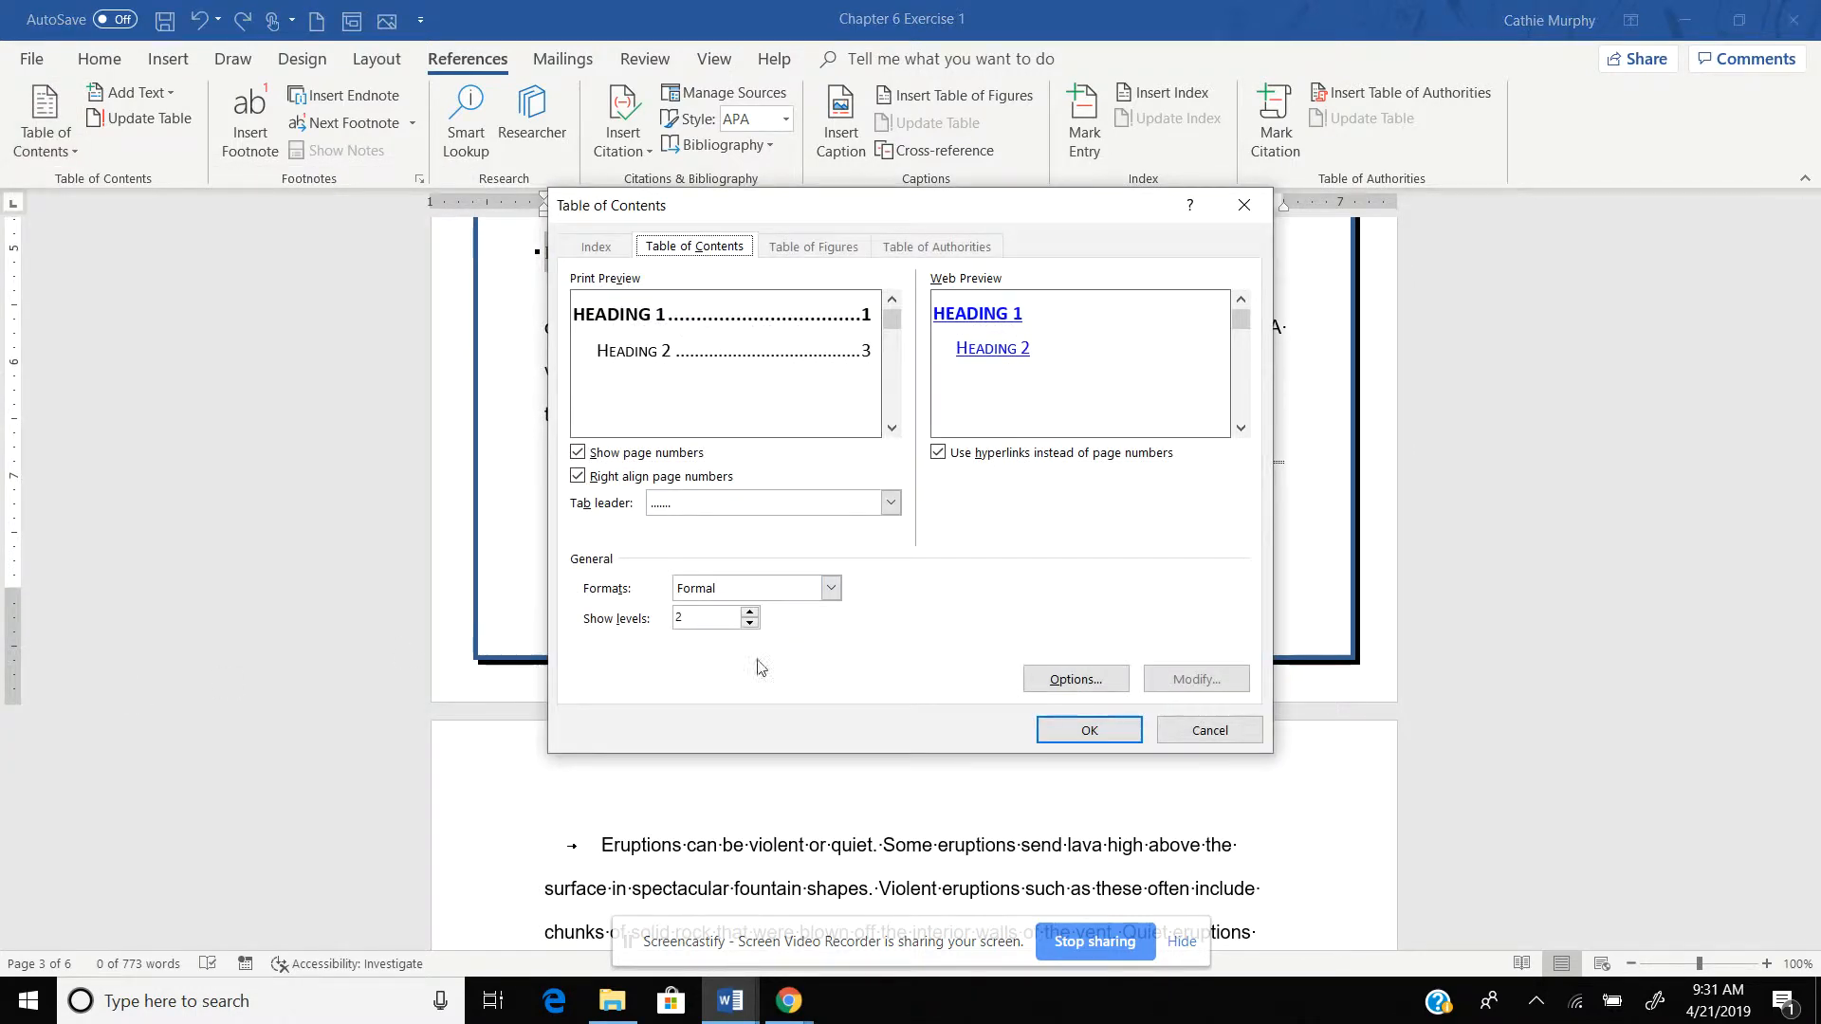
pyautogui.moveTo(1031, 210); pyautogui.dragTo(1447, 251)
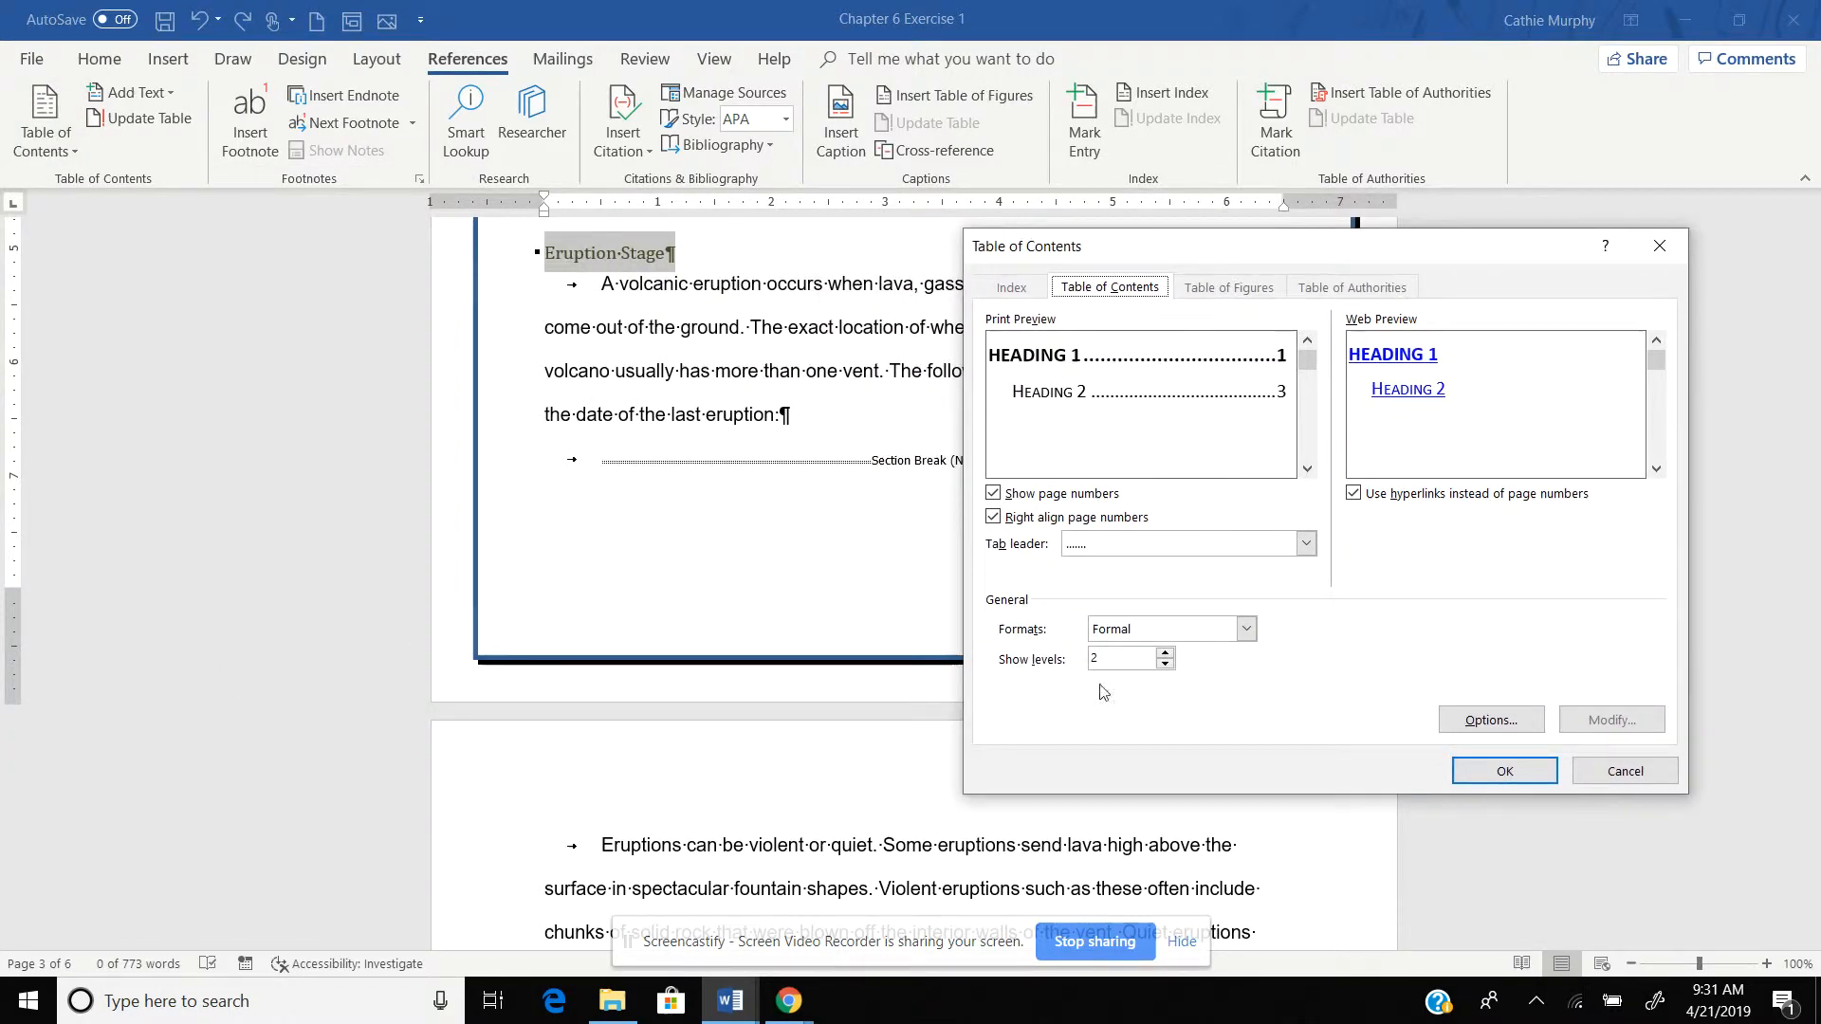
pyautogui.click(1246, 628)
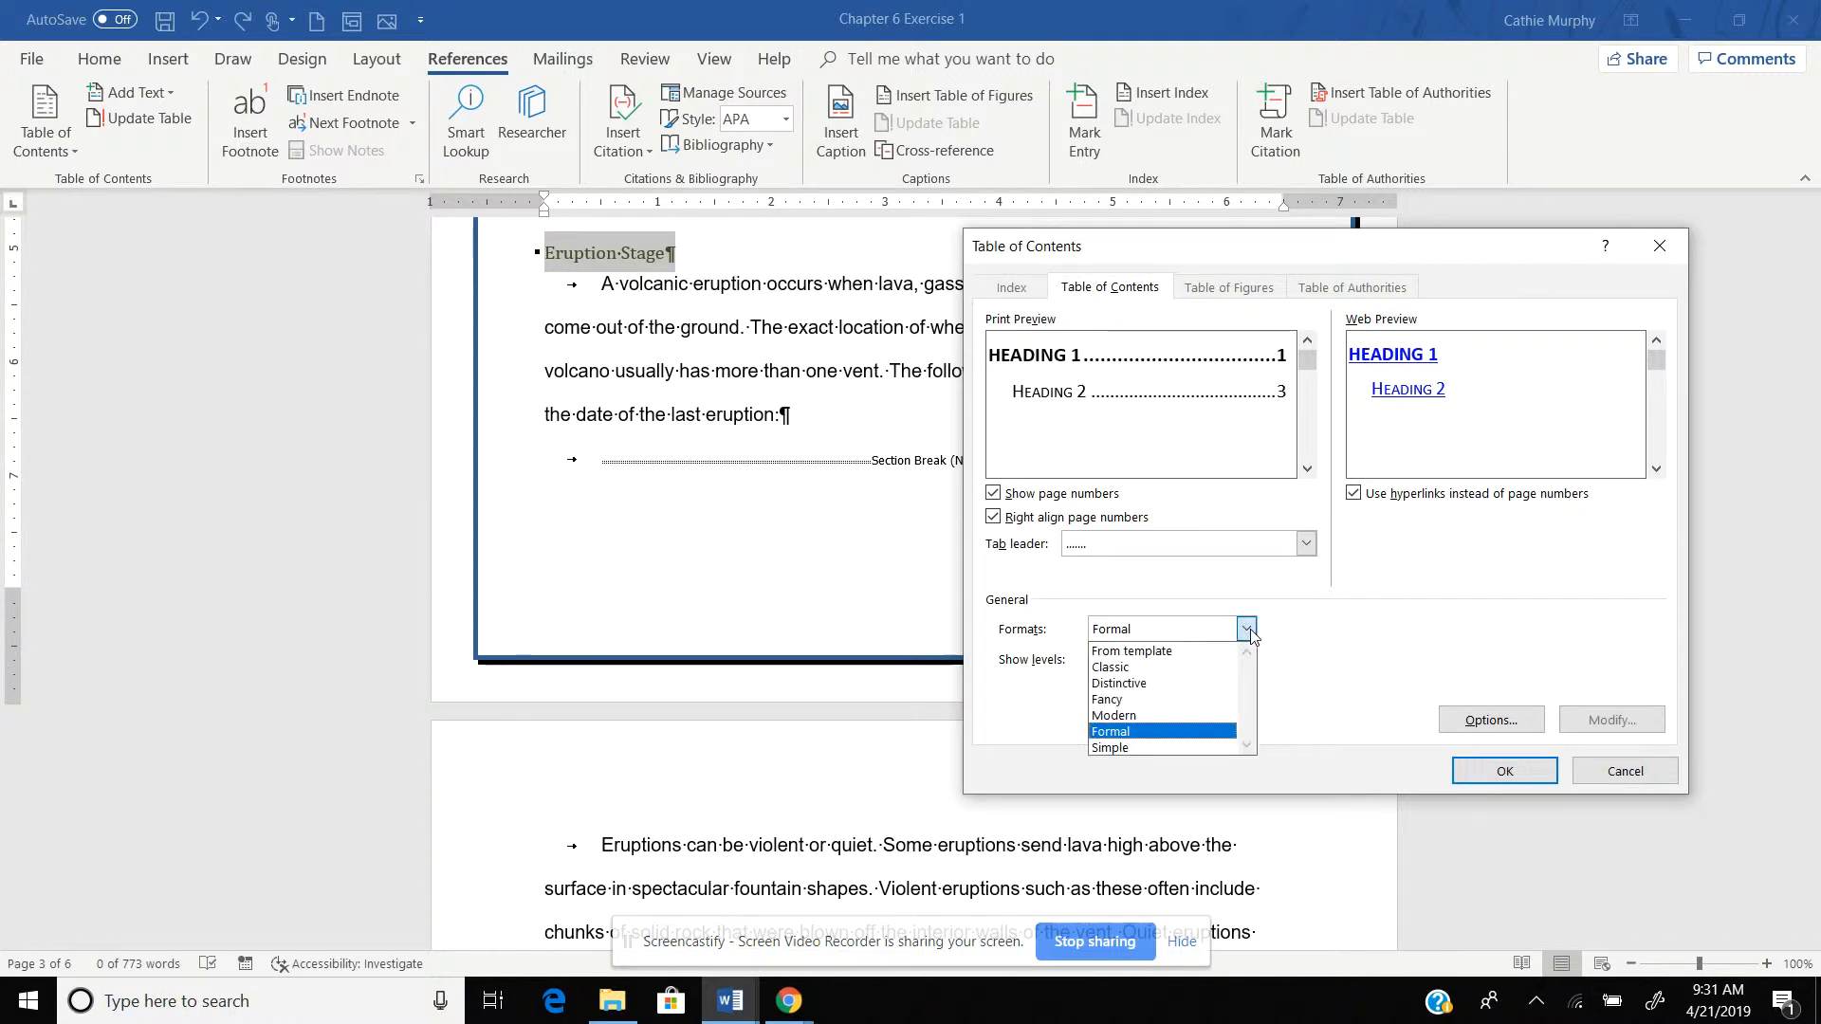
pyautogui.click(1166, 667)
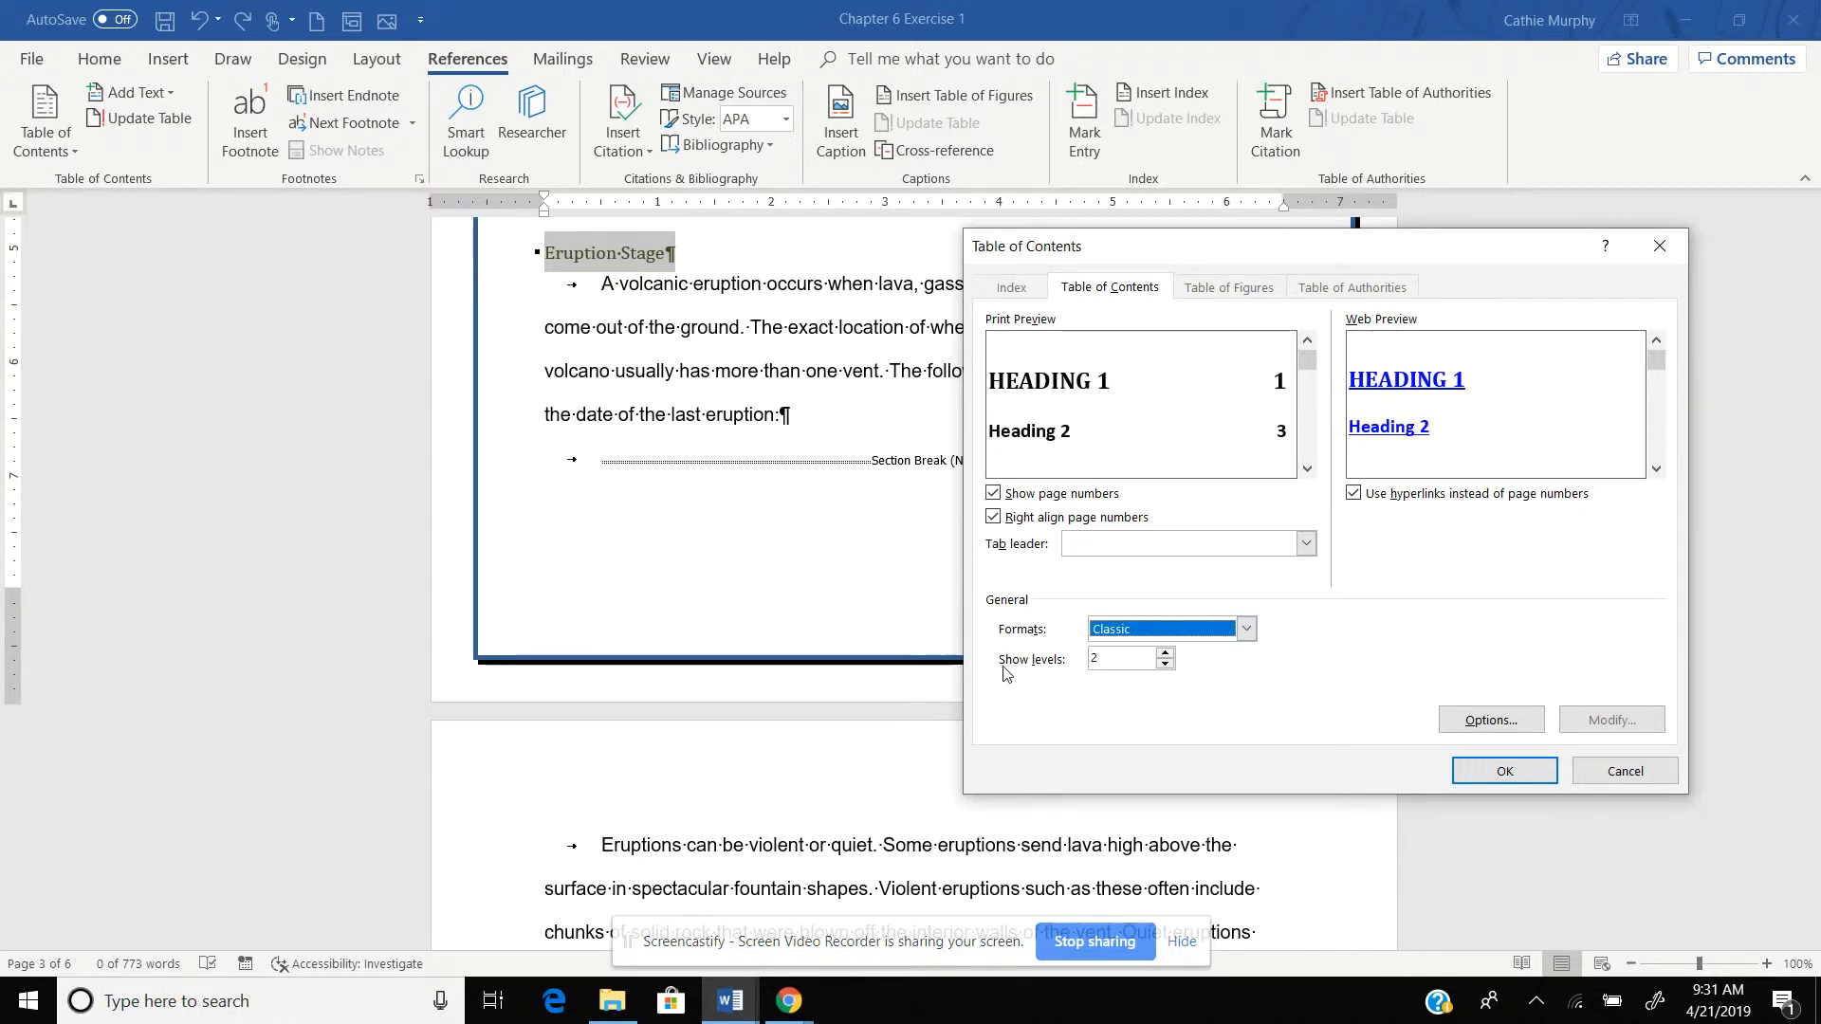
pyautogui.click(1165, 653)
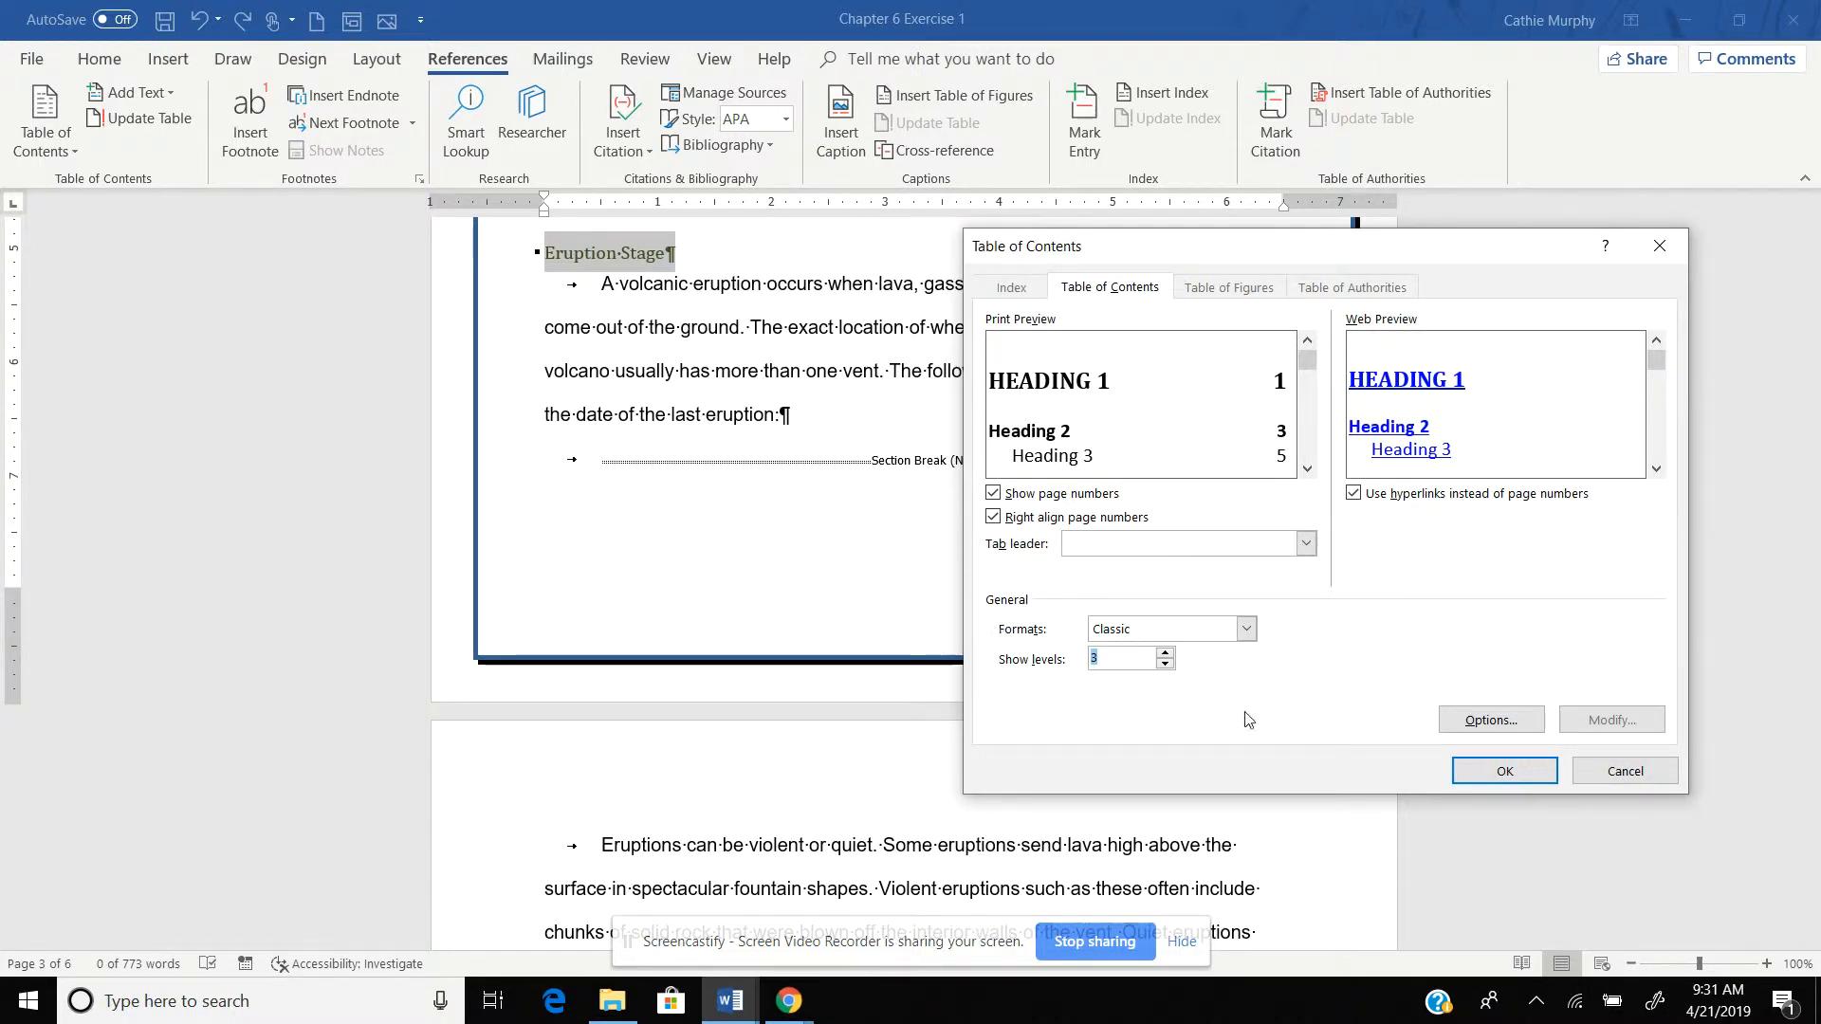
# Accept TOC levels 1, 2 and 3 for Heading 1, 2 and 3, and replace the existing table of contents with the customized one.
pyautogui.click(1490, 724)
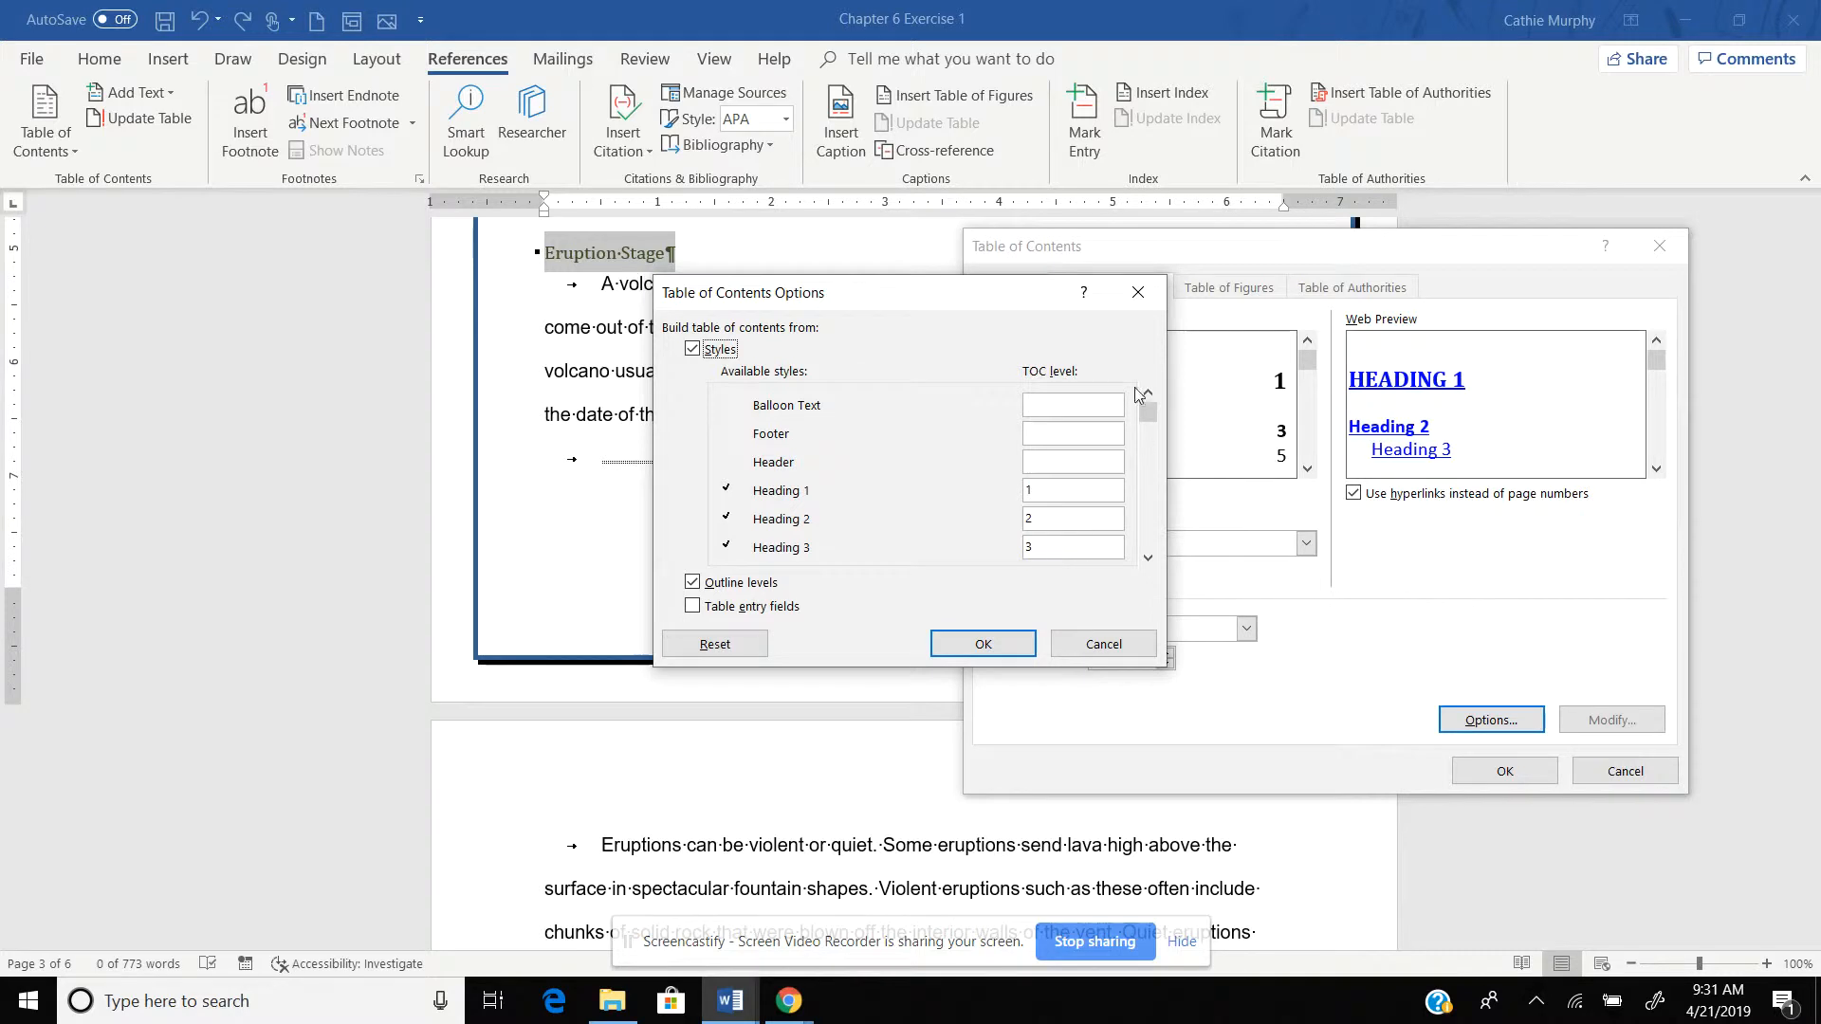
pyautogui.click(1148, 558)
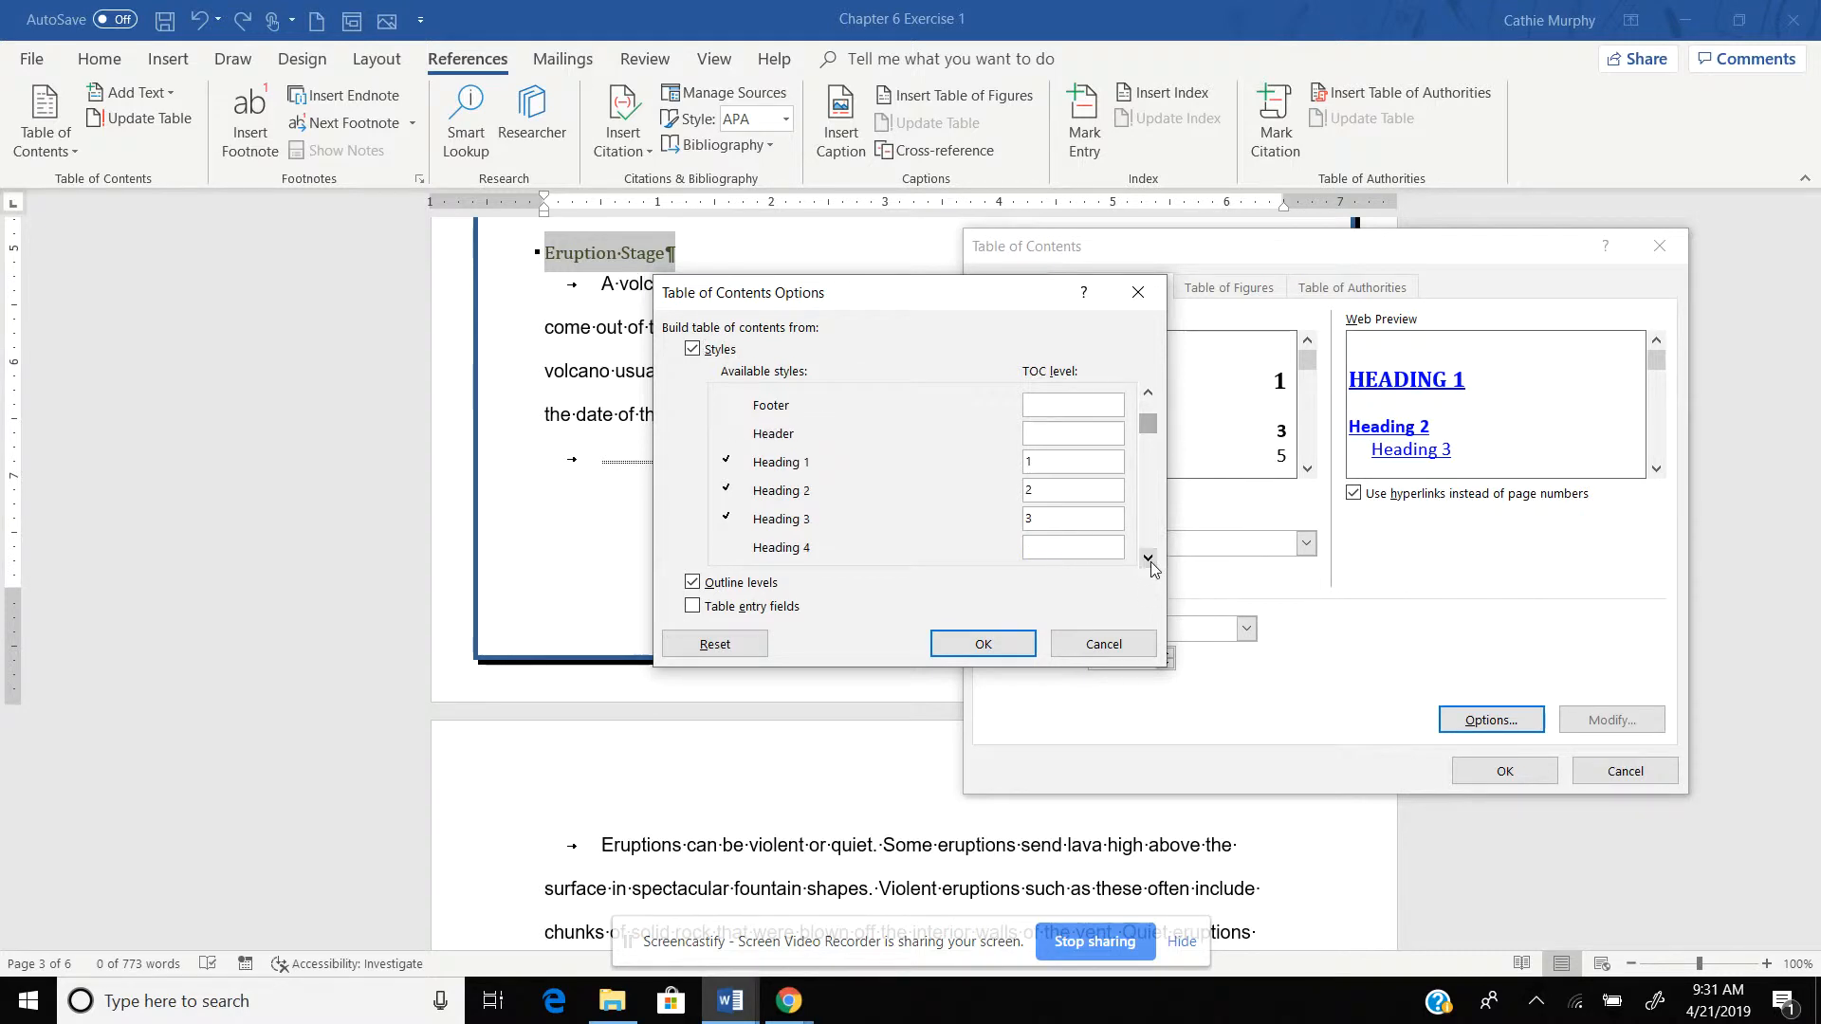
pyautogui.click(1043, 464)
pyautogui.click(1008, 647)
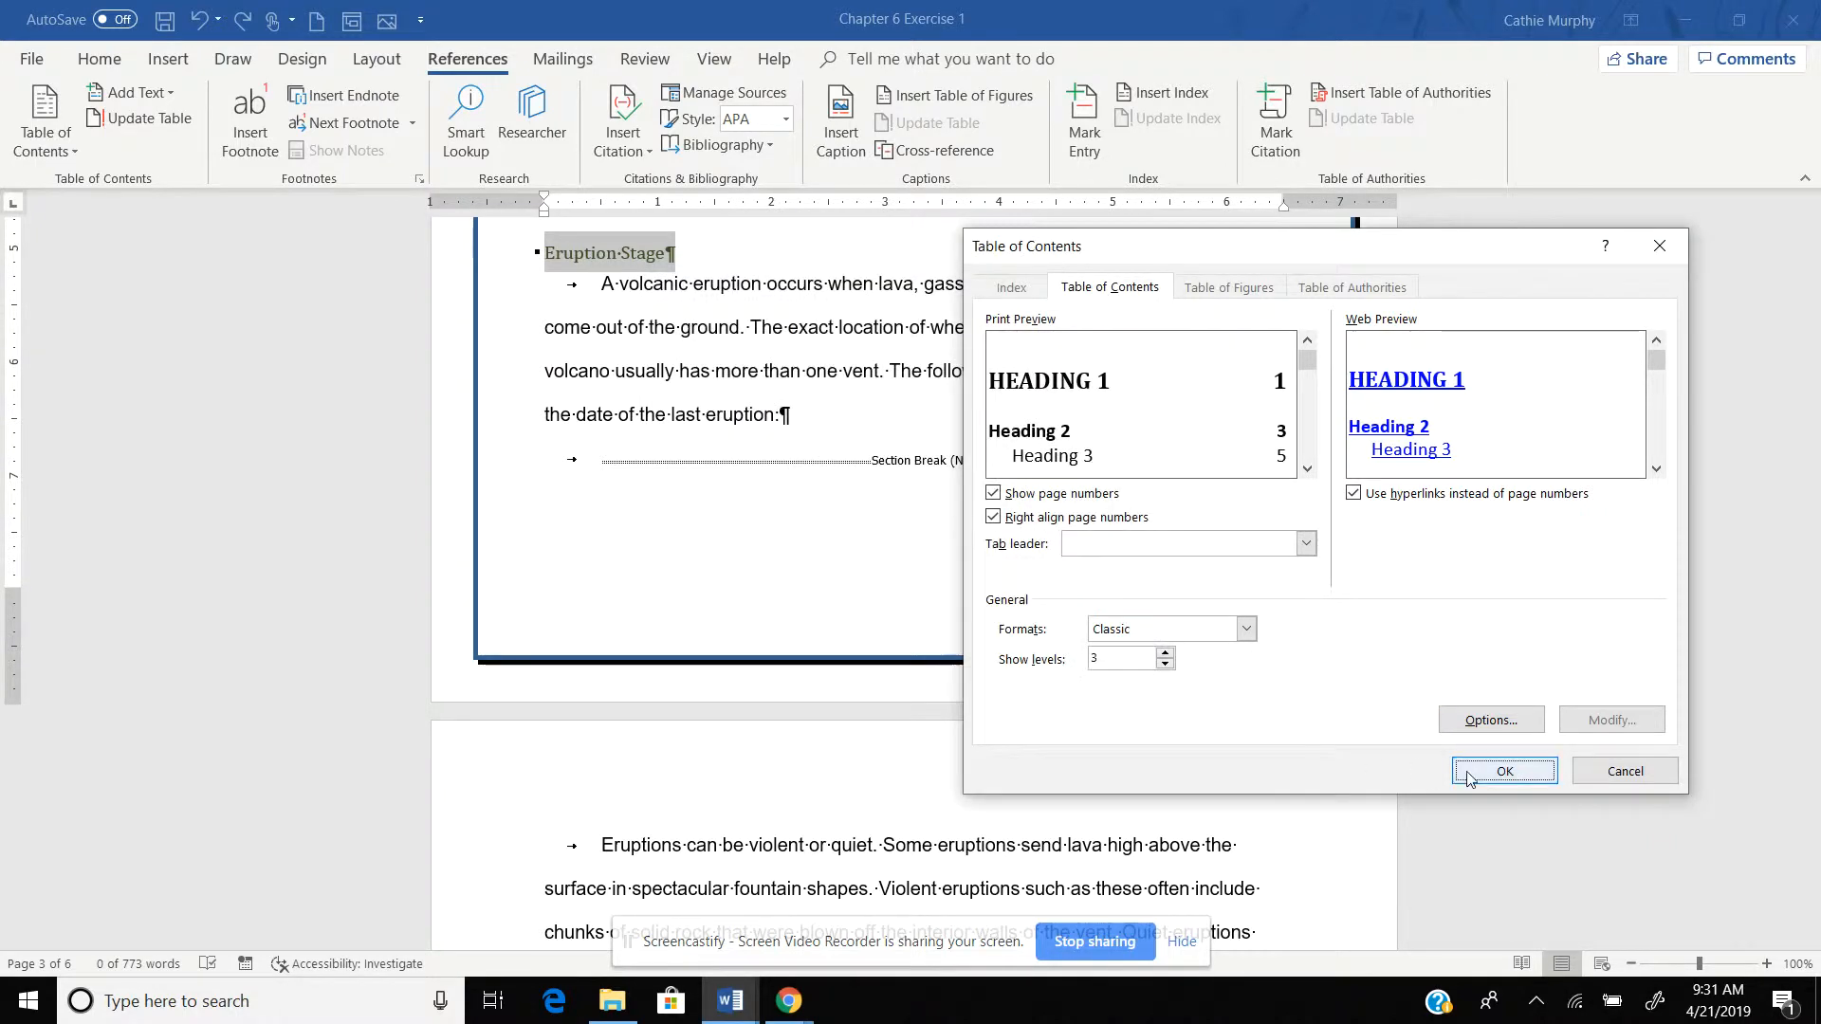
pyautogui.click(1475, 772)
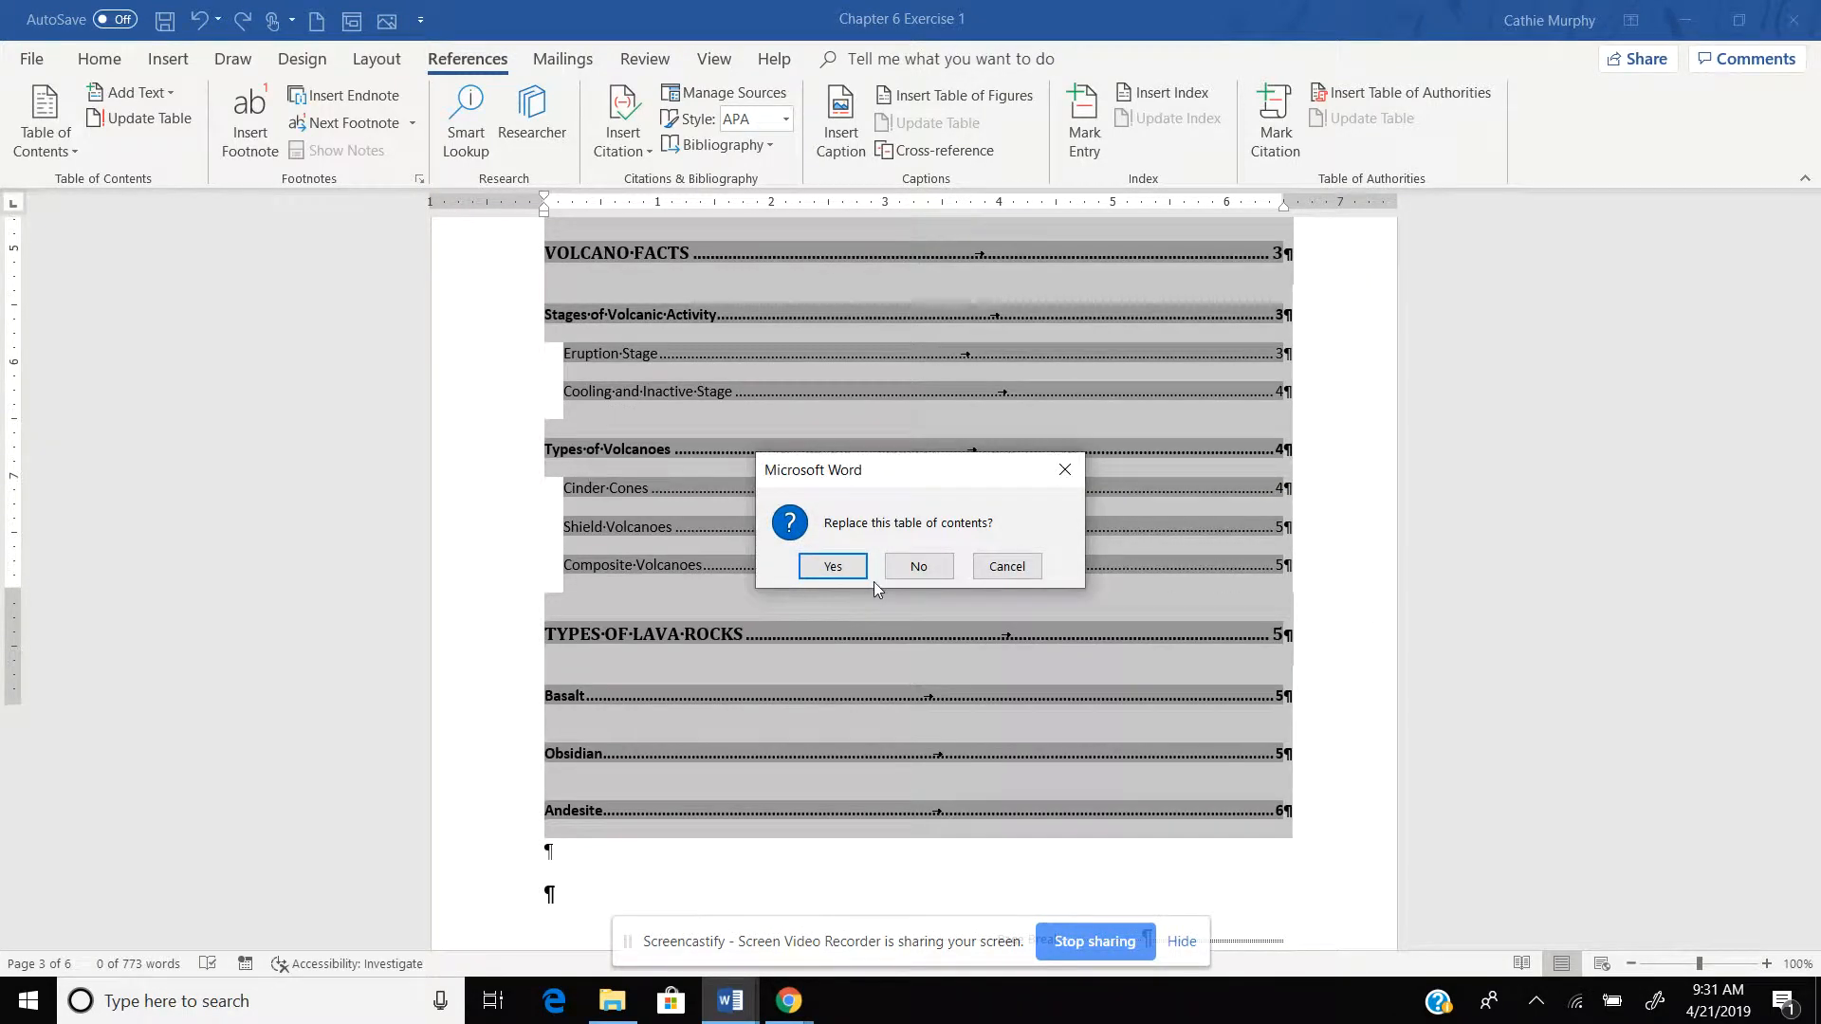
pyautogui.click(832, 567)
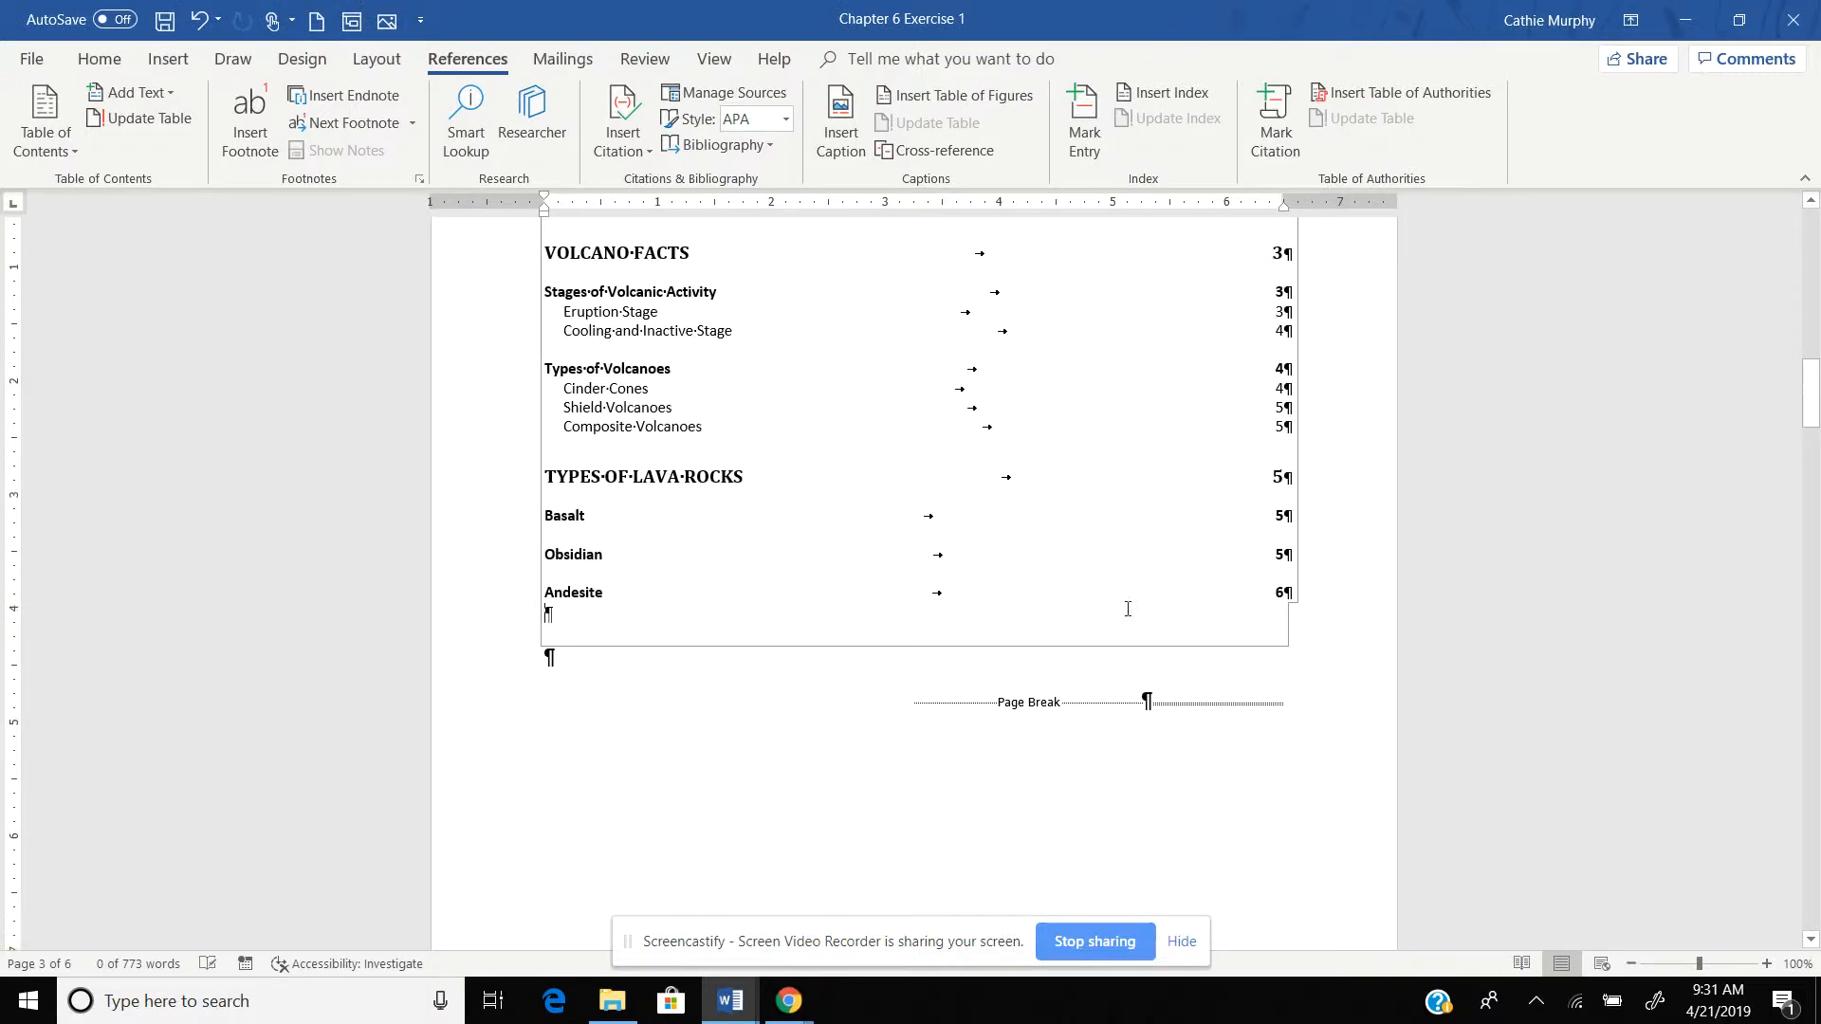
# Undo the replacement of the table of contents with the Classic format version.
pyautogui.hotkey('ctrl', 'z')
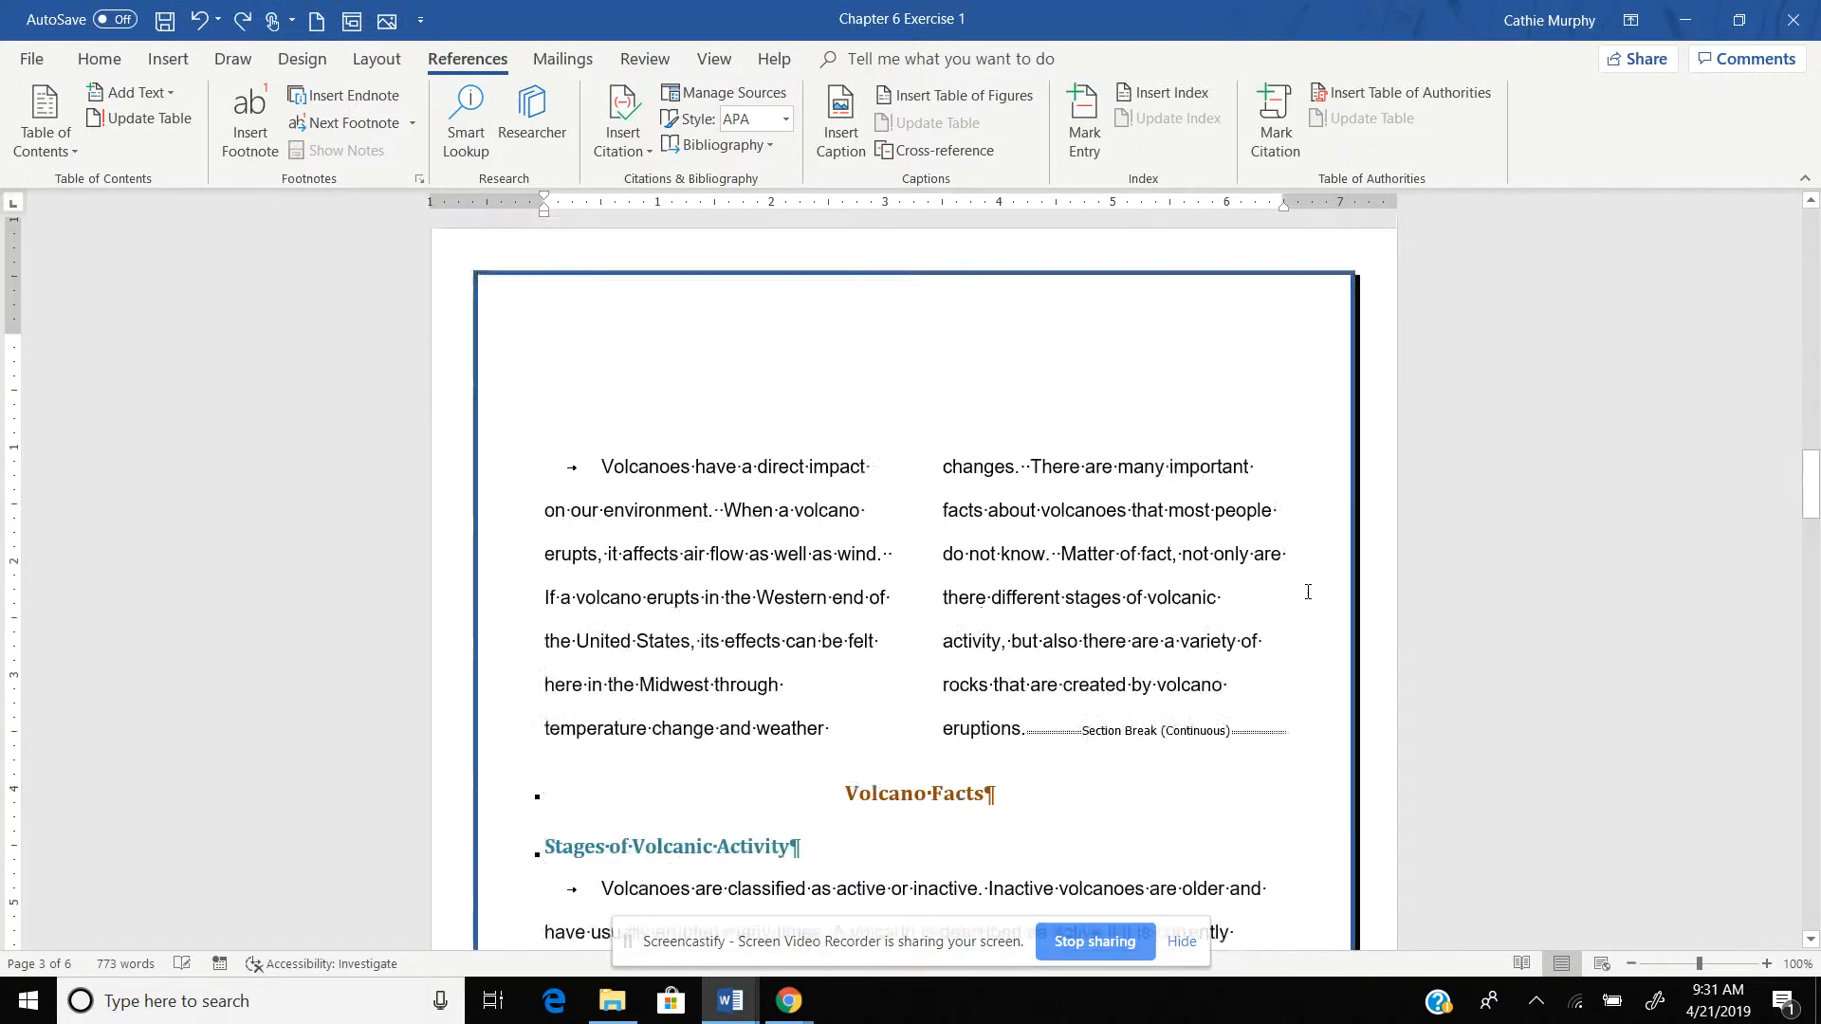
pyautogui.moveTo(1813, 527); pyautogui.dragTo(1817, 391)
pyautogui.hotkey('ctrl', 'z')
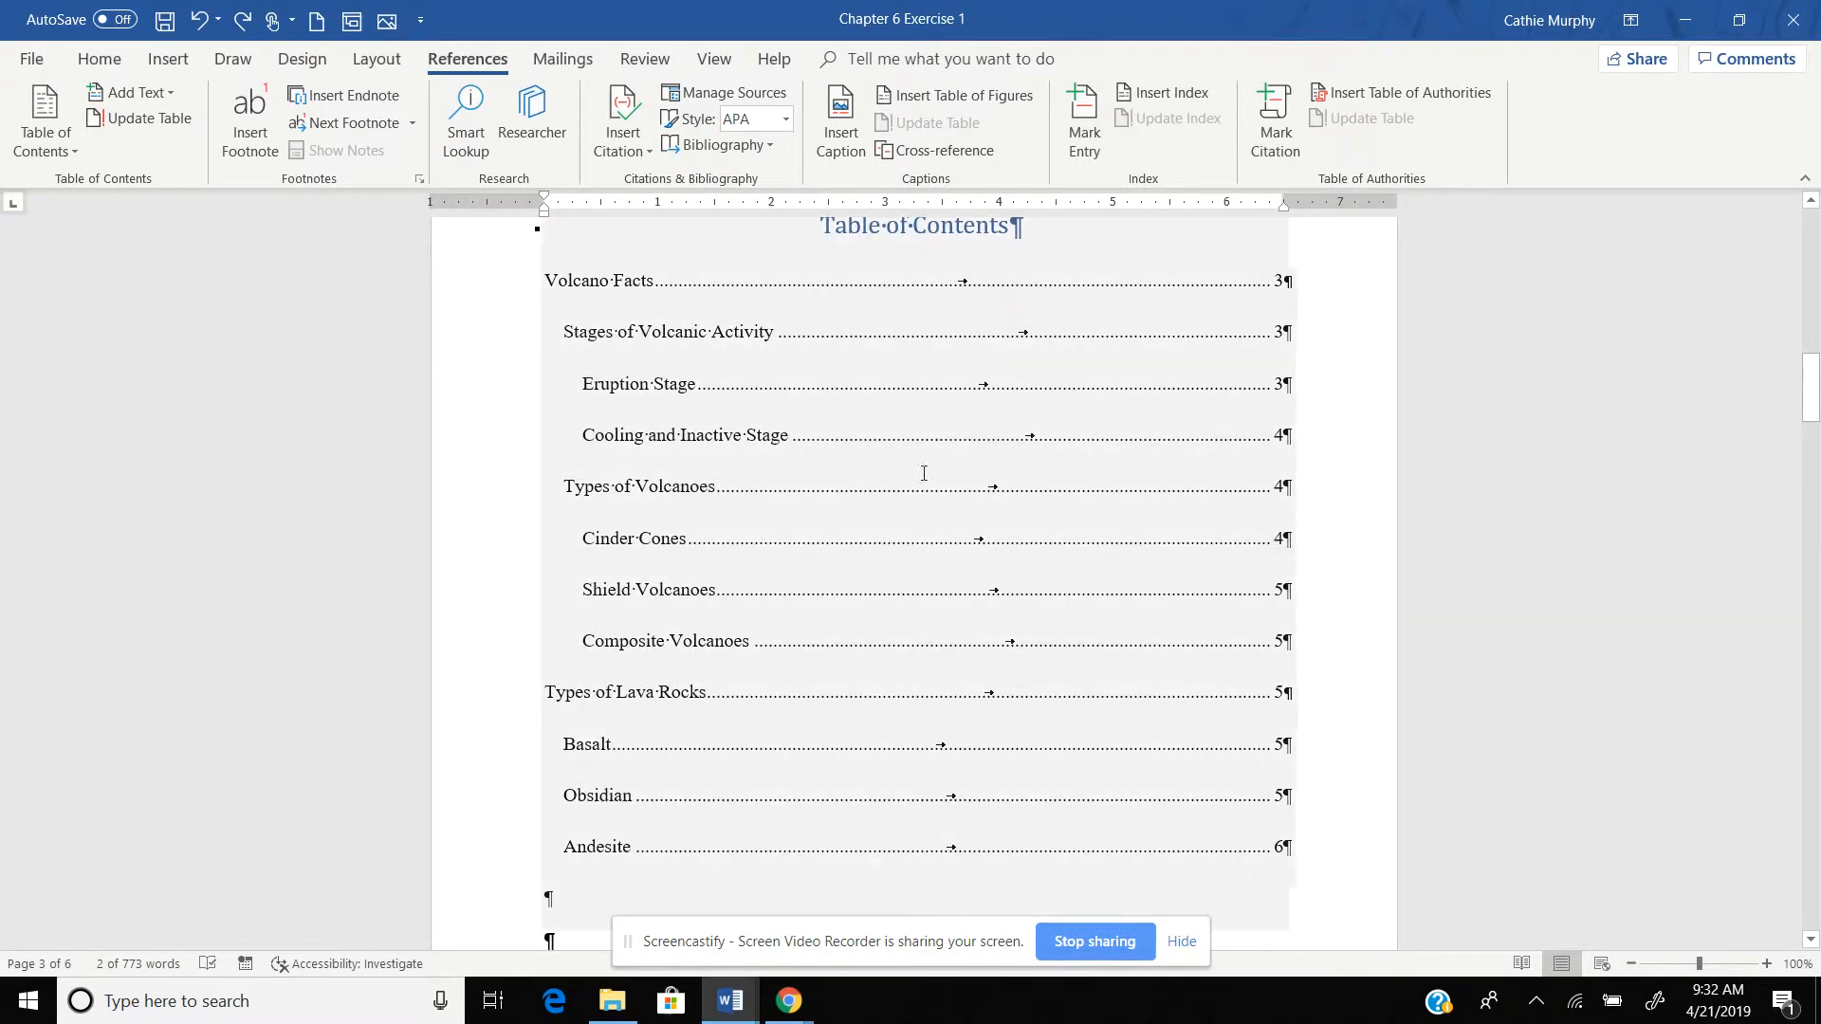
pyautogui.scroll(-4, 1578, 611)
pyautogui.scroll(-4, 1578, 614)
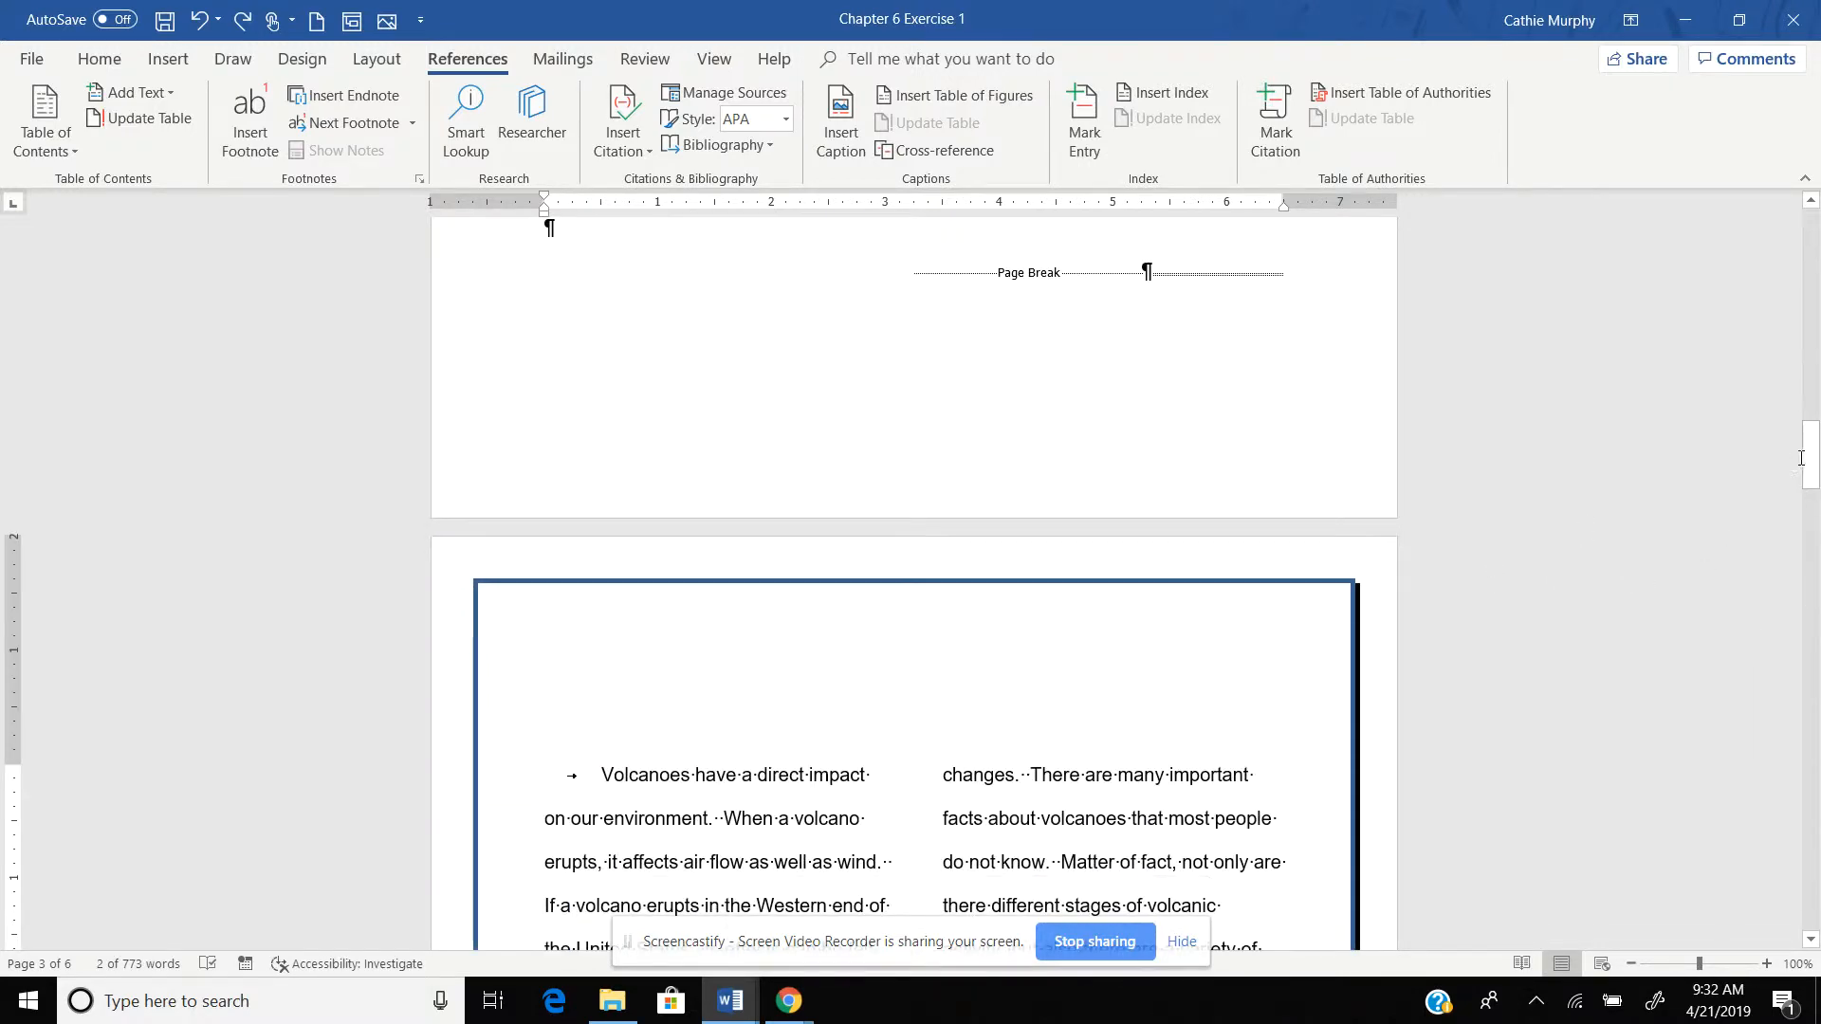
pyautogui.moveTo(1809, 470); pyautogui.dragTo(1806, 548)
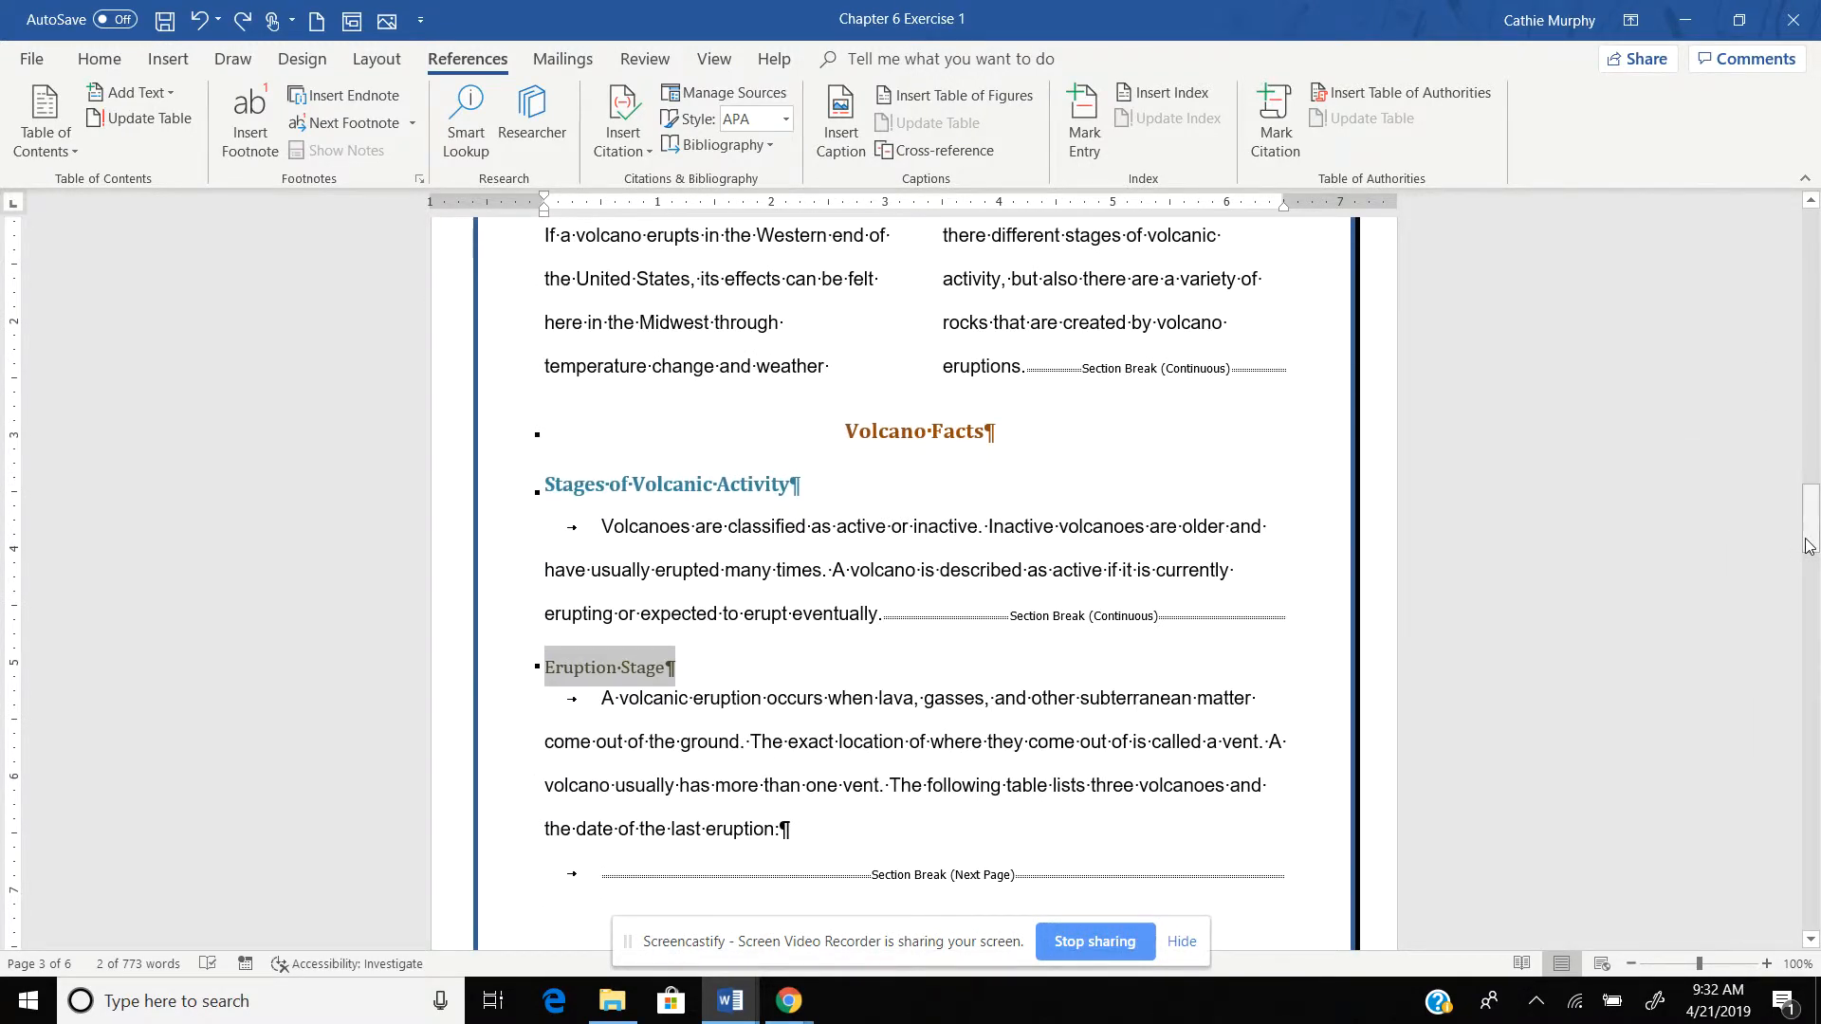
# Apply the Normal style to the "Eruption Stage" side heading and copy its formatting onto "Cooling and Inactive Stage".
pyautogui.click(99, 57)
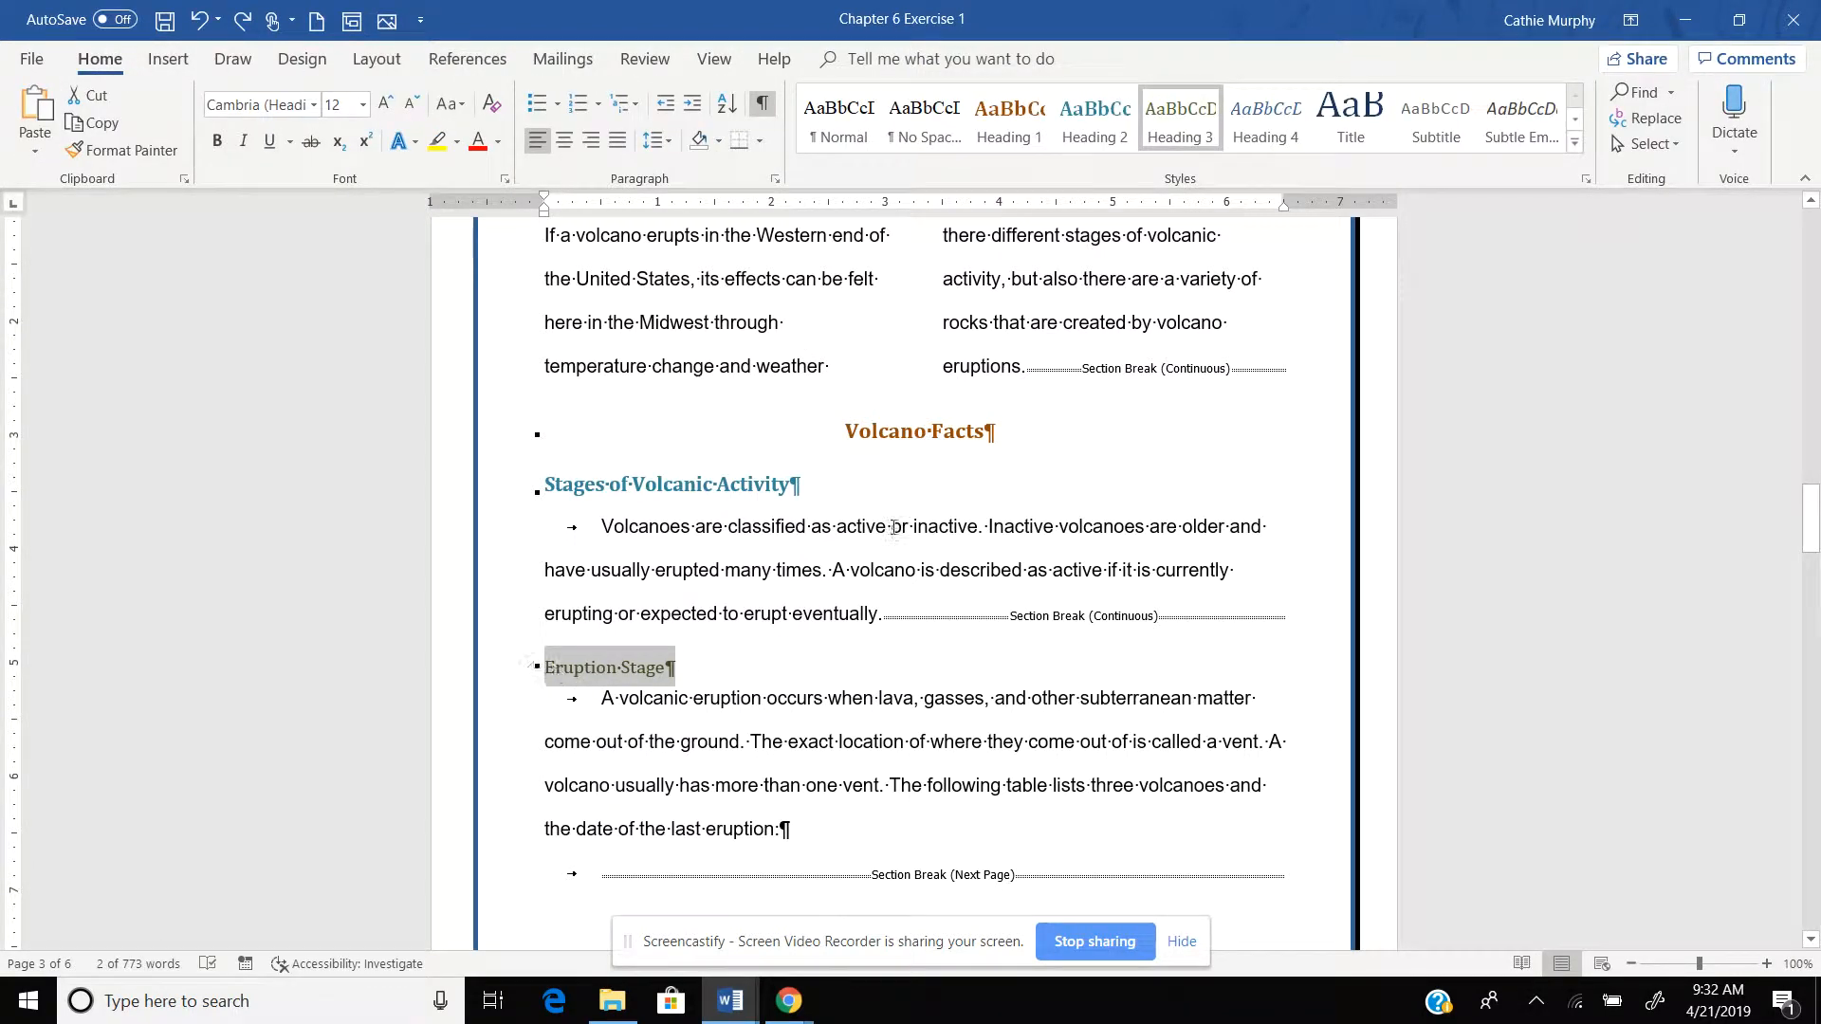
pyautogui.click(842, 123)
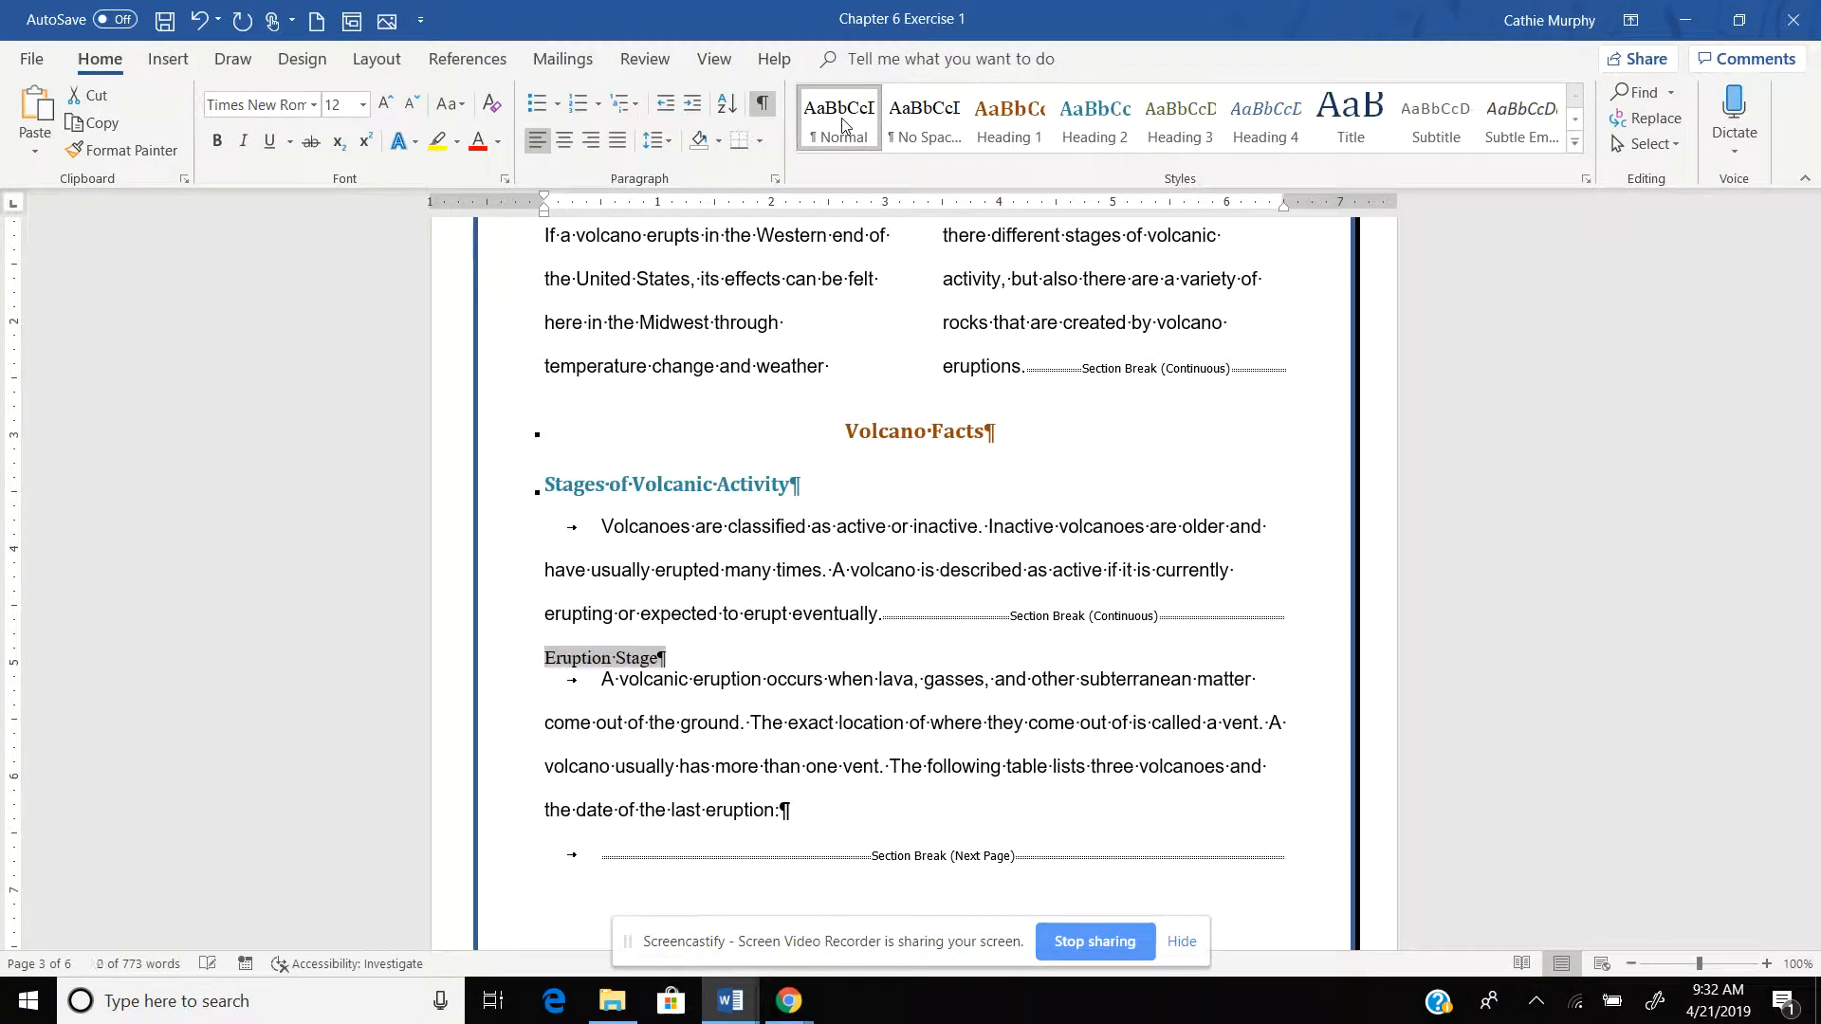
pyautogui.click(140, 151)
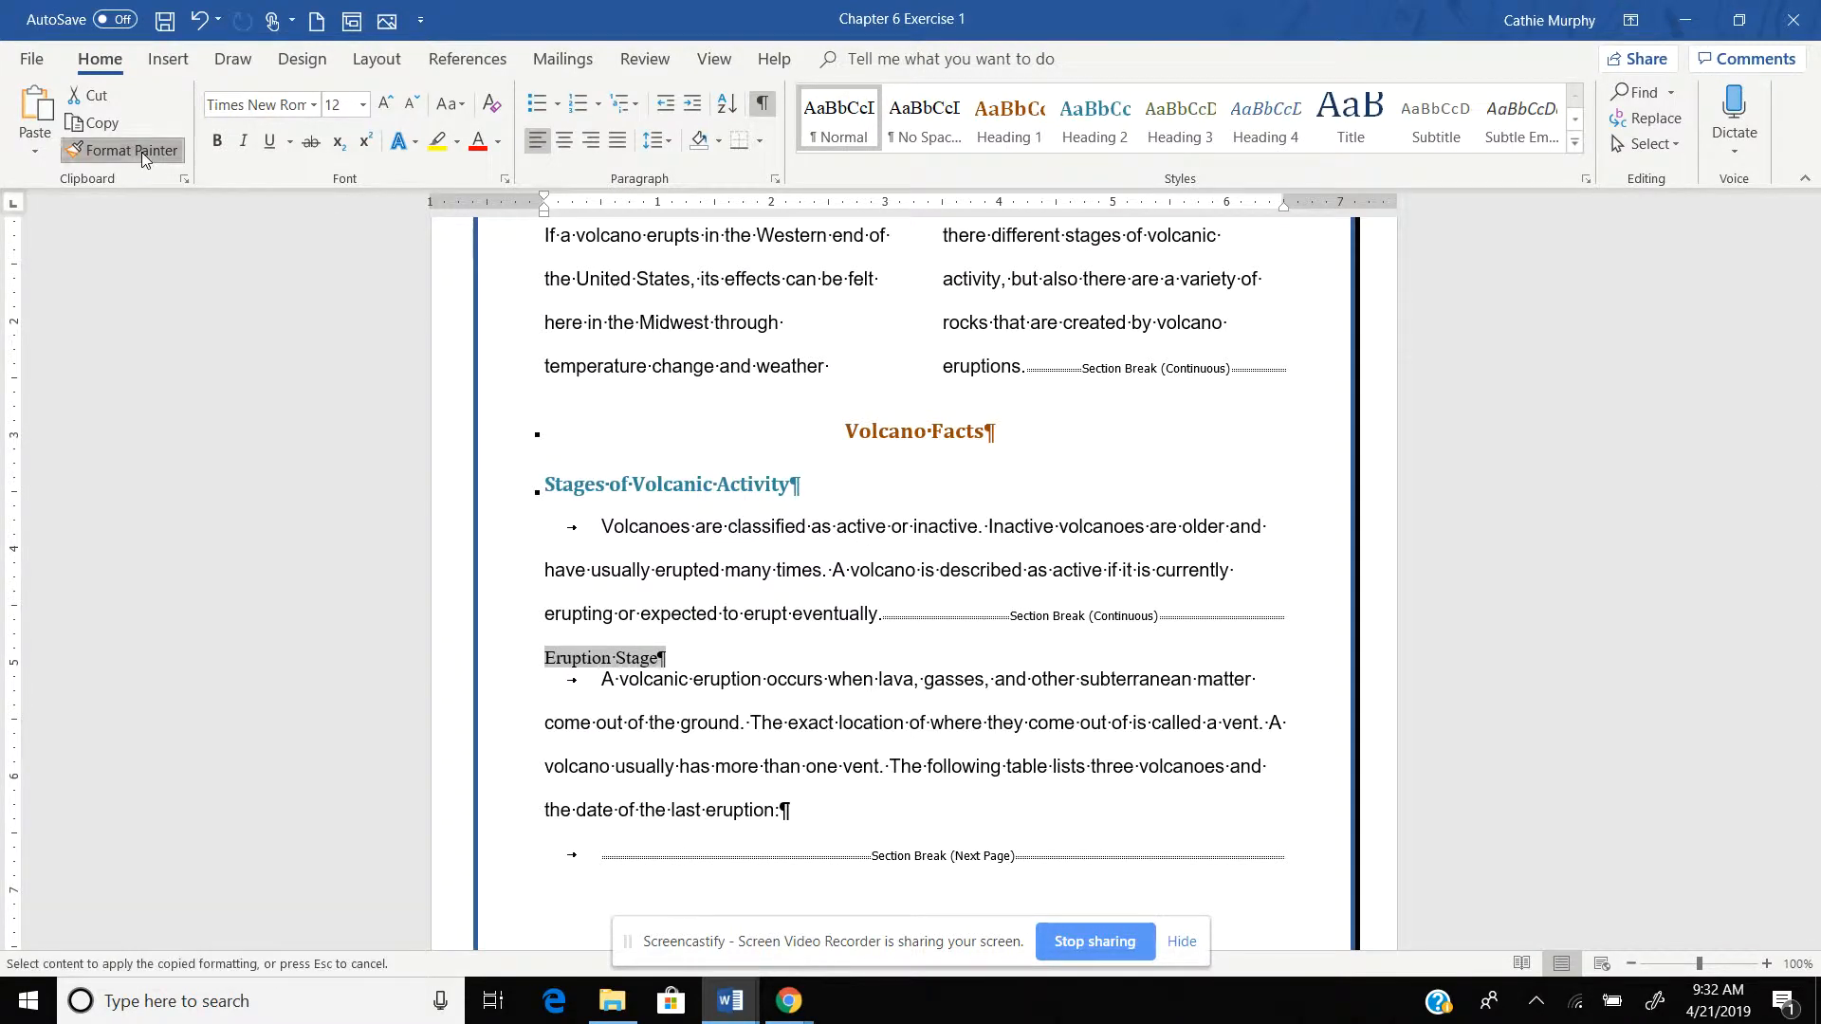
pyautogui.moveTo(1811, 550); pyautogui.dragTo(1811, 632)
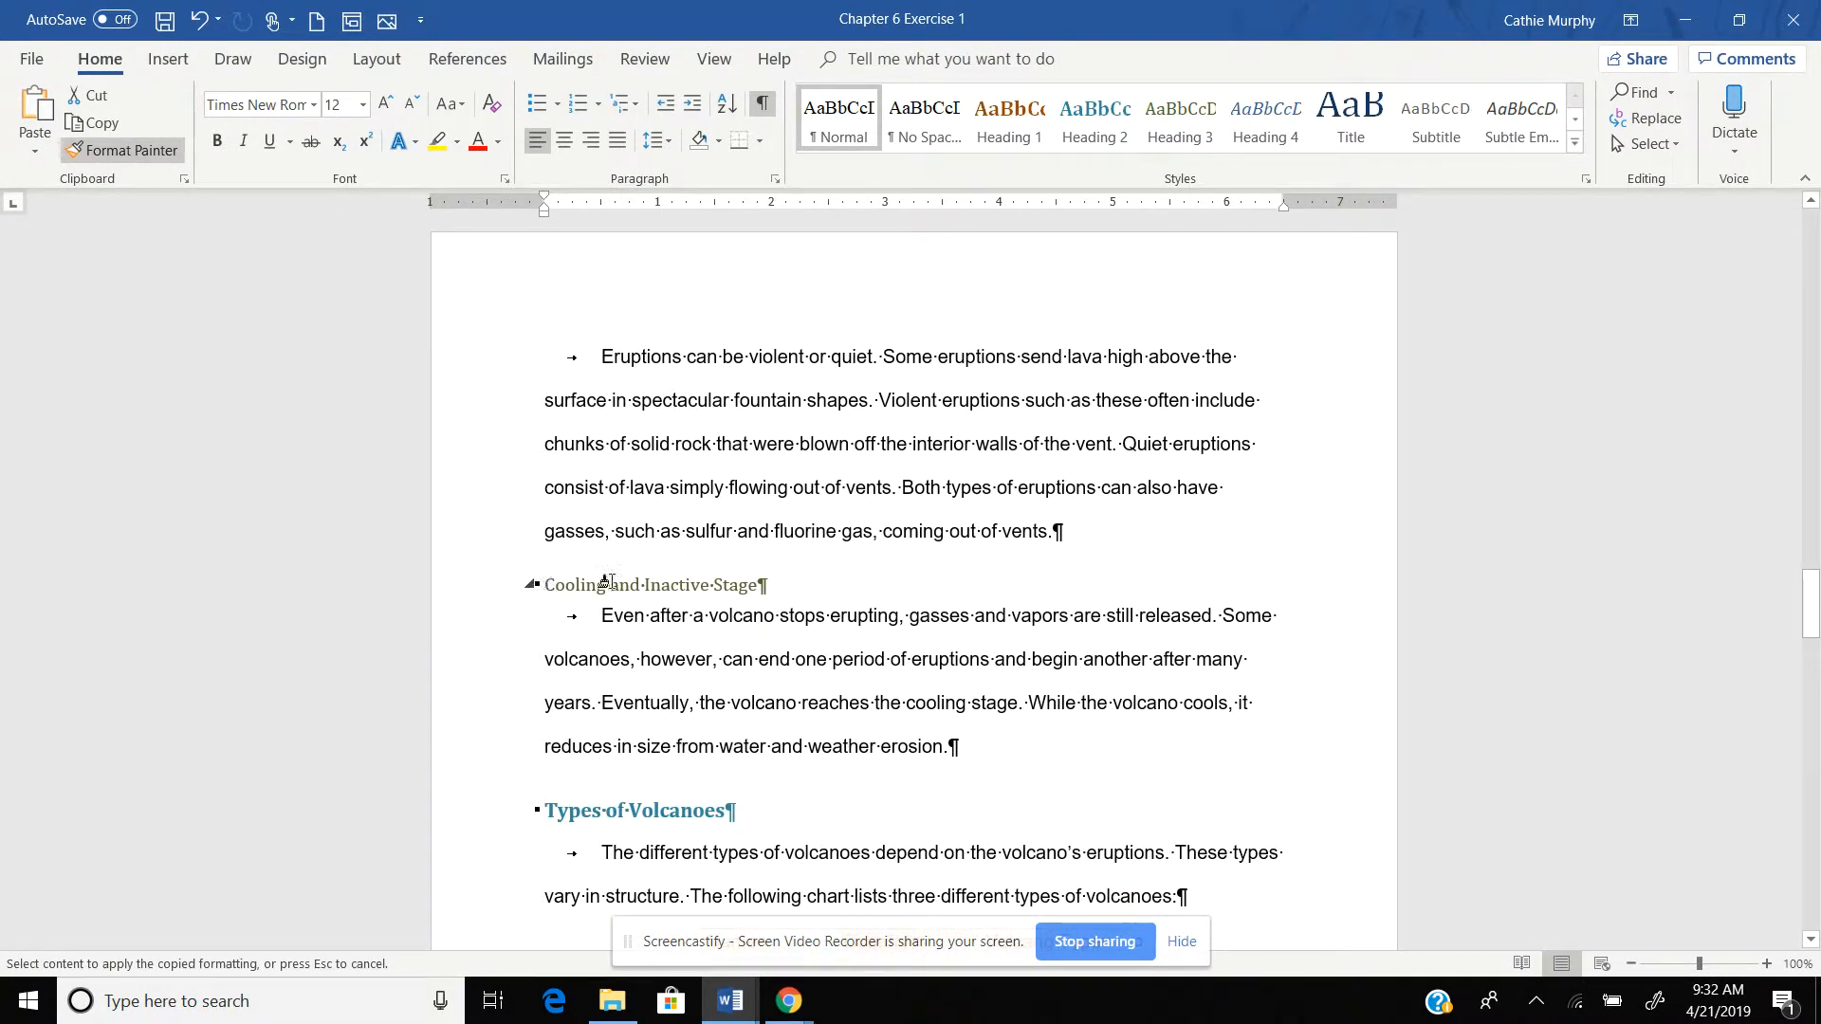
pyautogui.moveTo(607, 582); pyautogui.dragTo(770, 578)
pyautogui.click(758, 571)
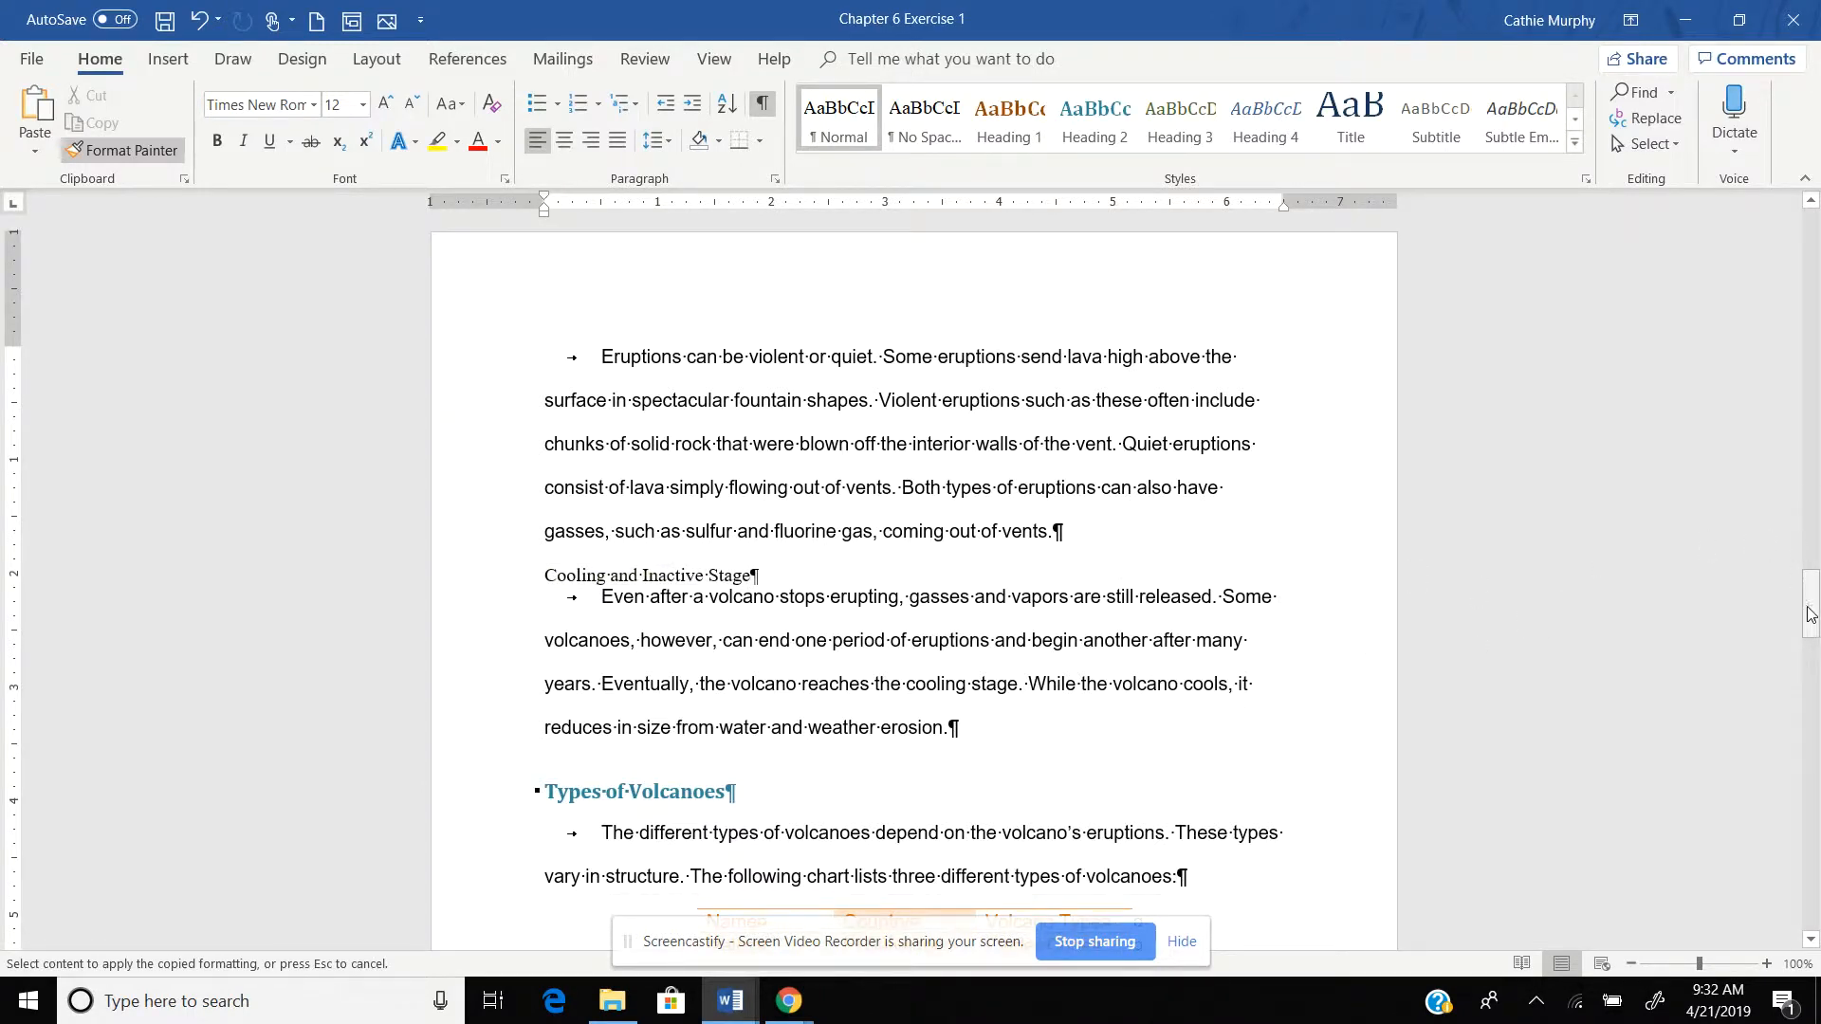
# Copy the Normal formatting onto the "Cinder Cones", "Composite Volcanoes" and "Shield Volcanoes" side headings, and end the format painting.
pyautogui.moveTo(1811, 616); pyautogui.dragTo(1811, 681)
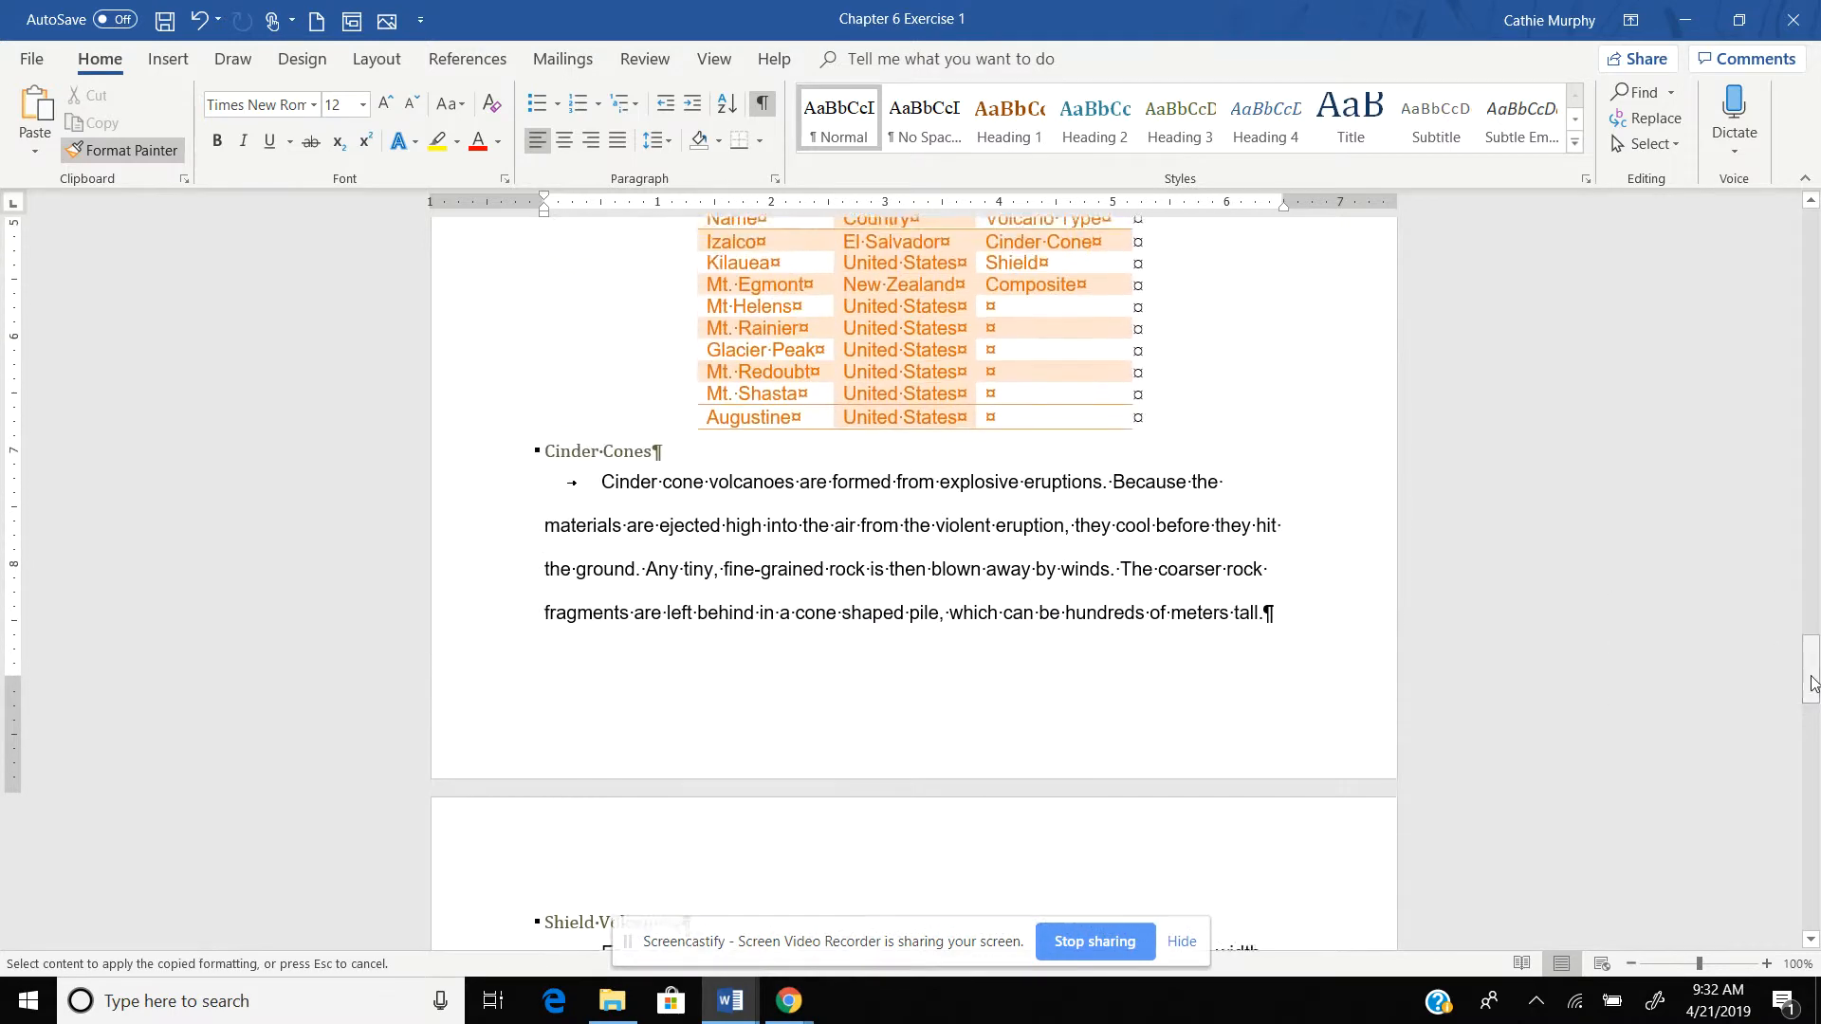
pyautogui.moveTo(544, 460); pyautogui.dragTo(656, 463)
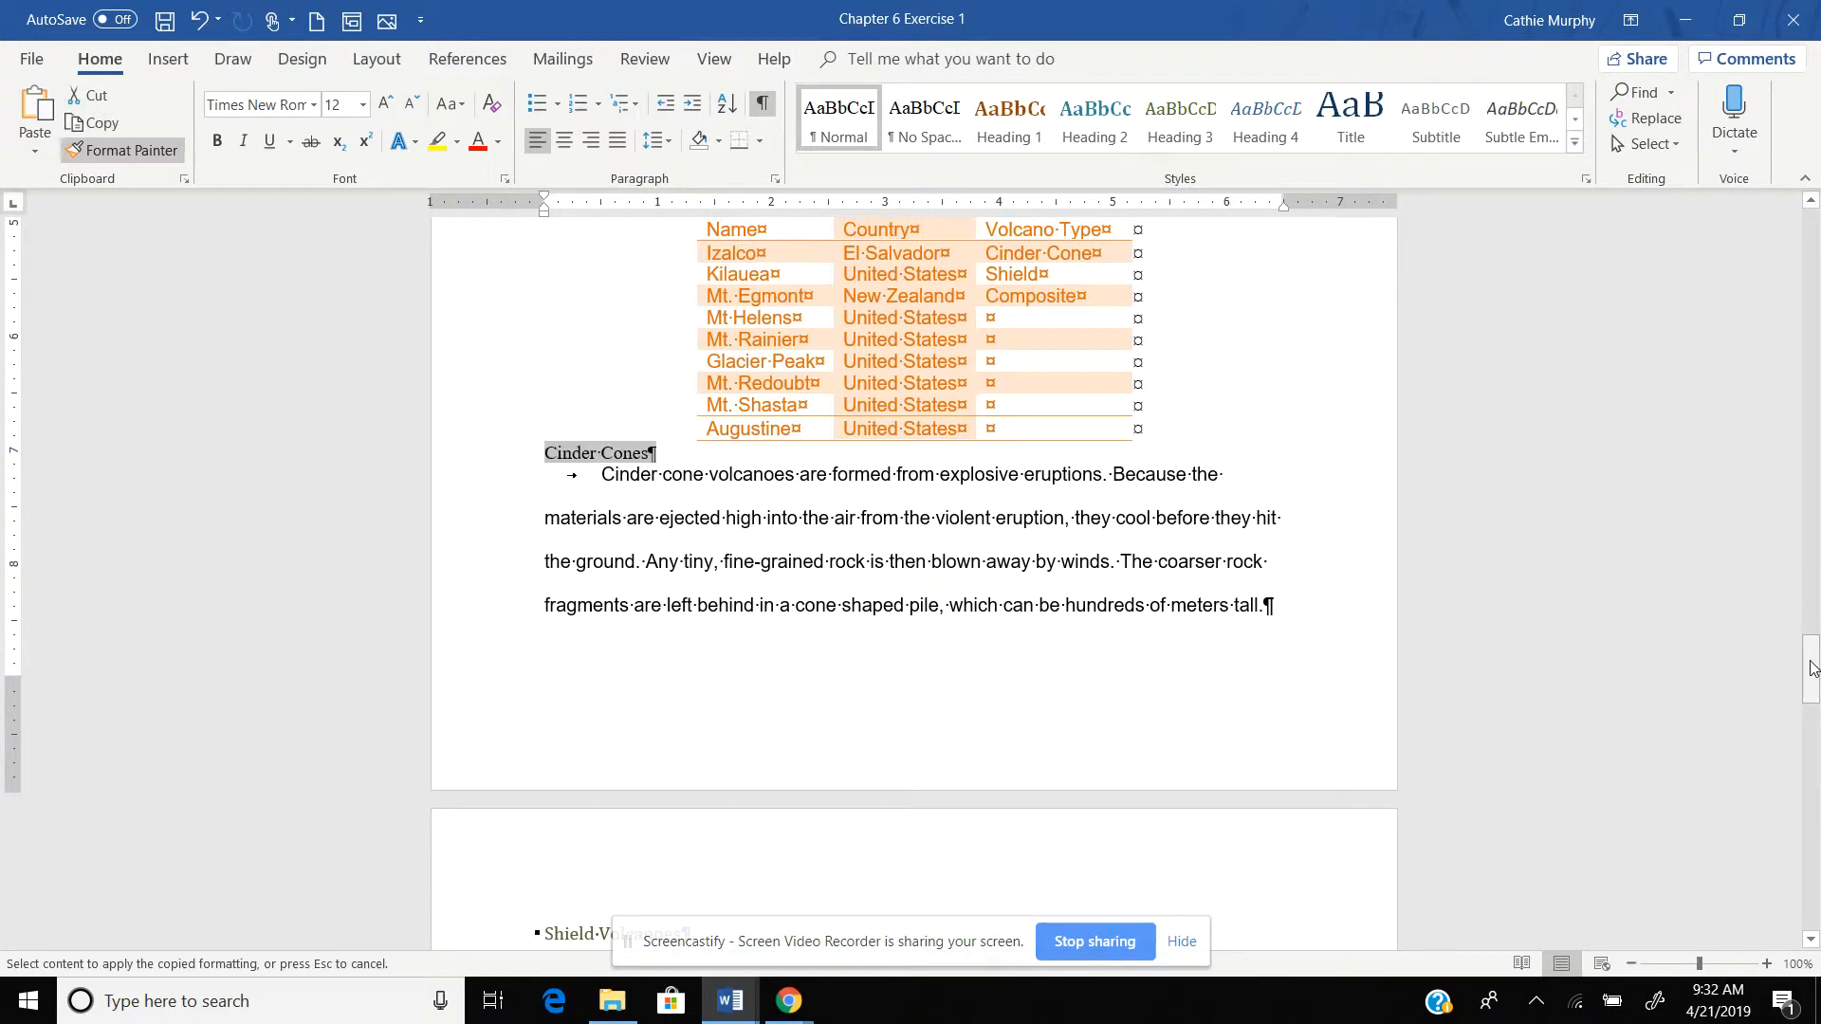
pyautogui.scroll(-10, 944, 652)
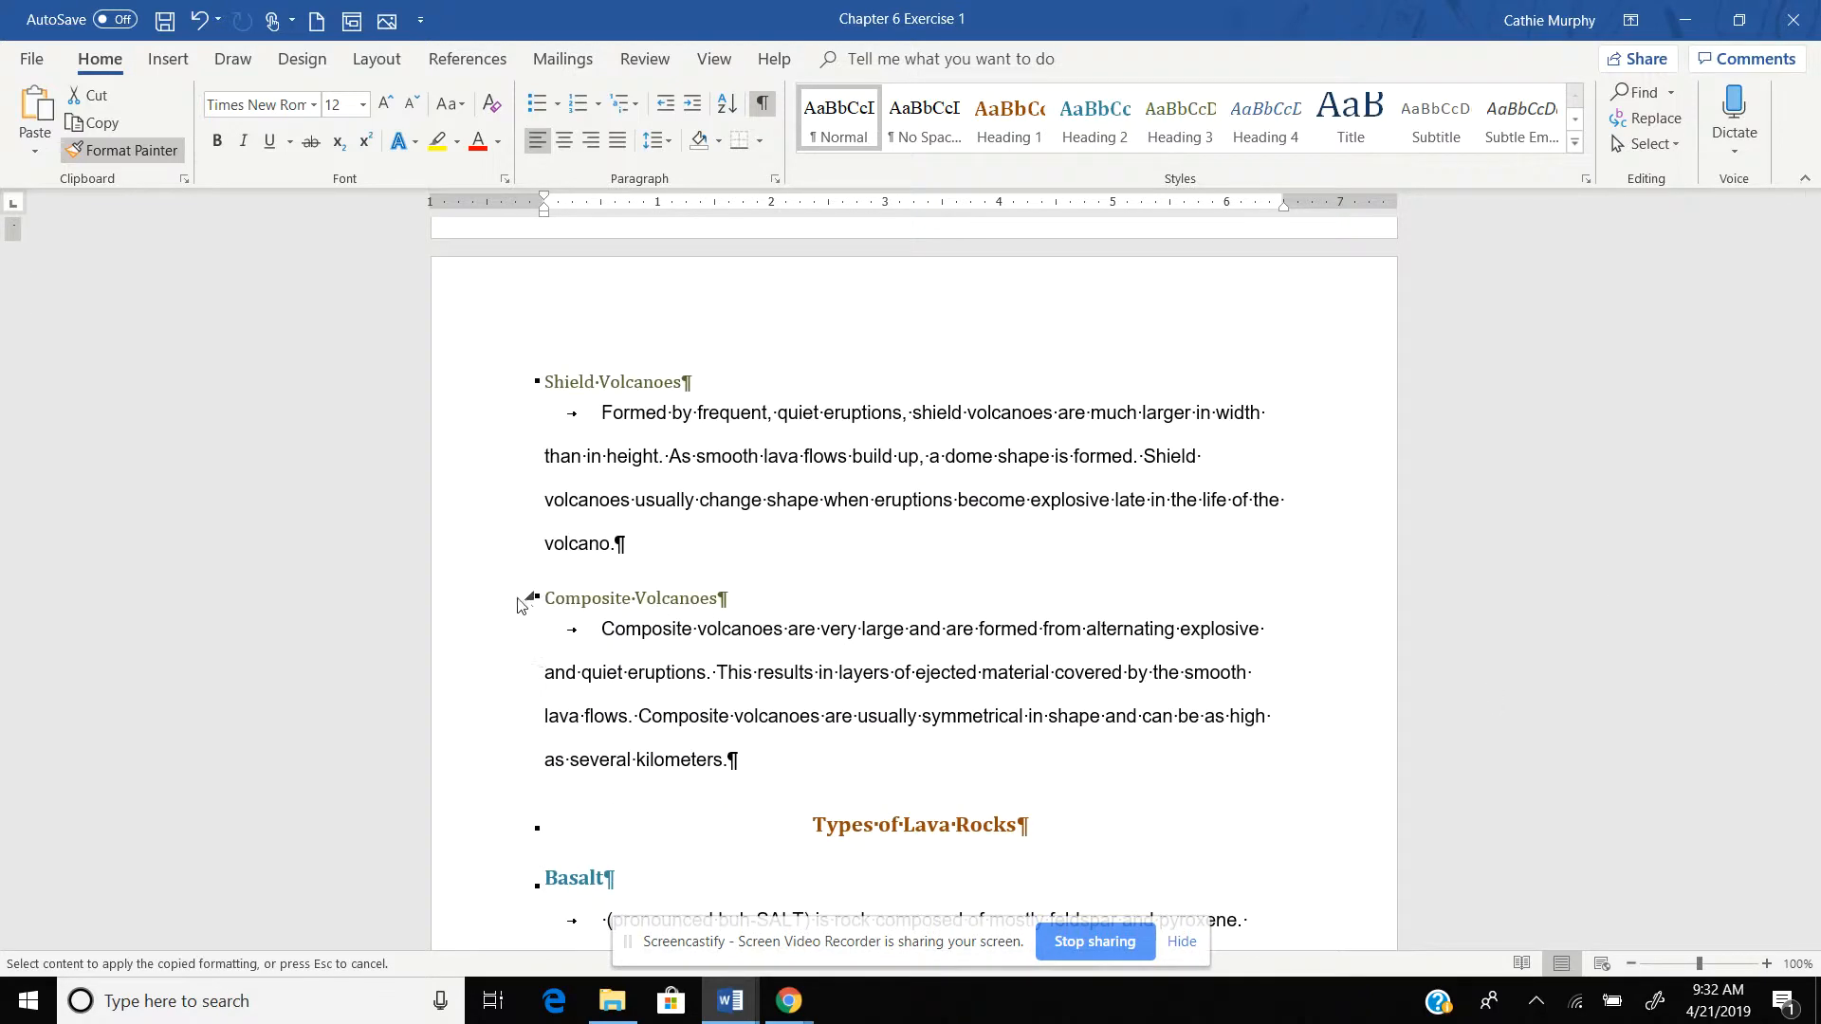
pyautogui.moveTo(709, 591); pyautogui.dragTo(745, 597)
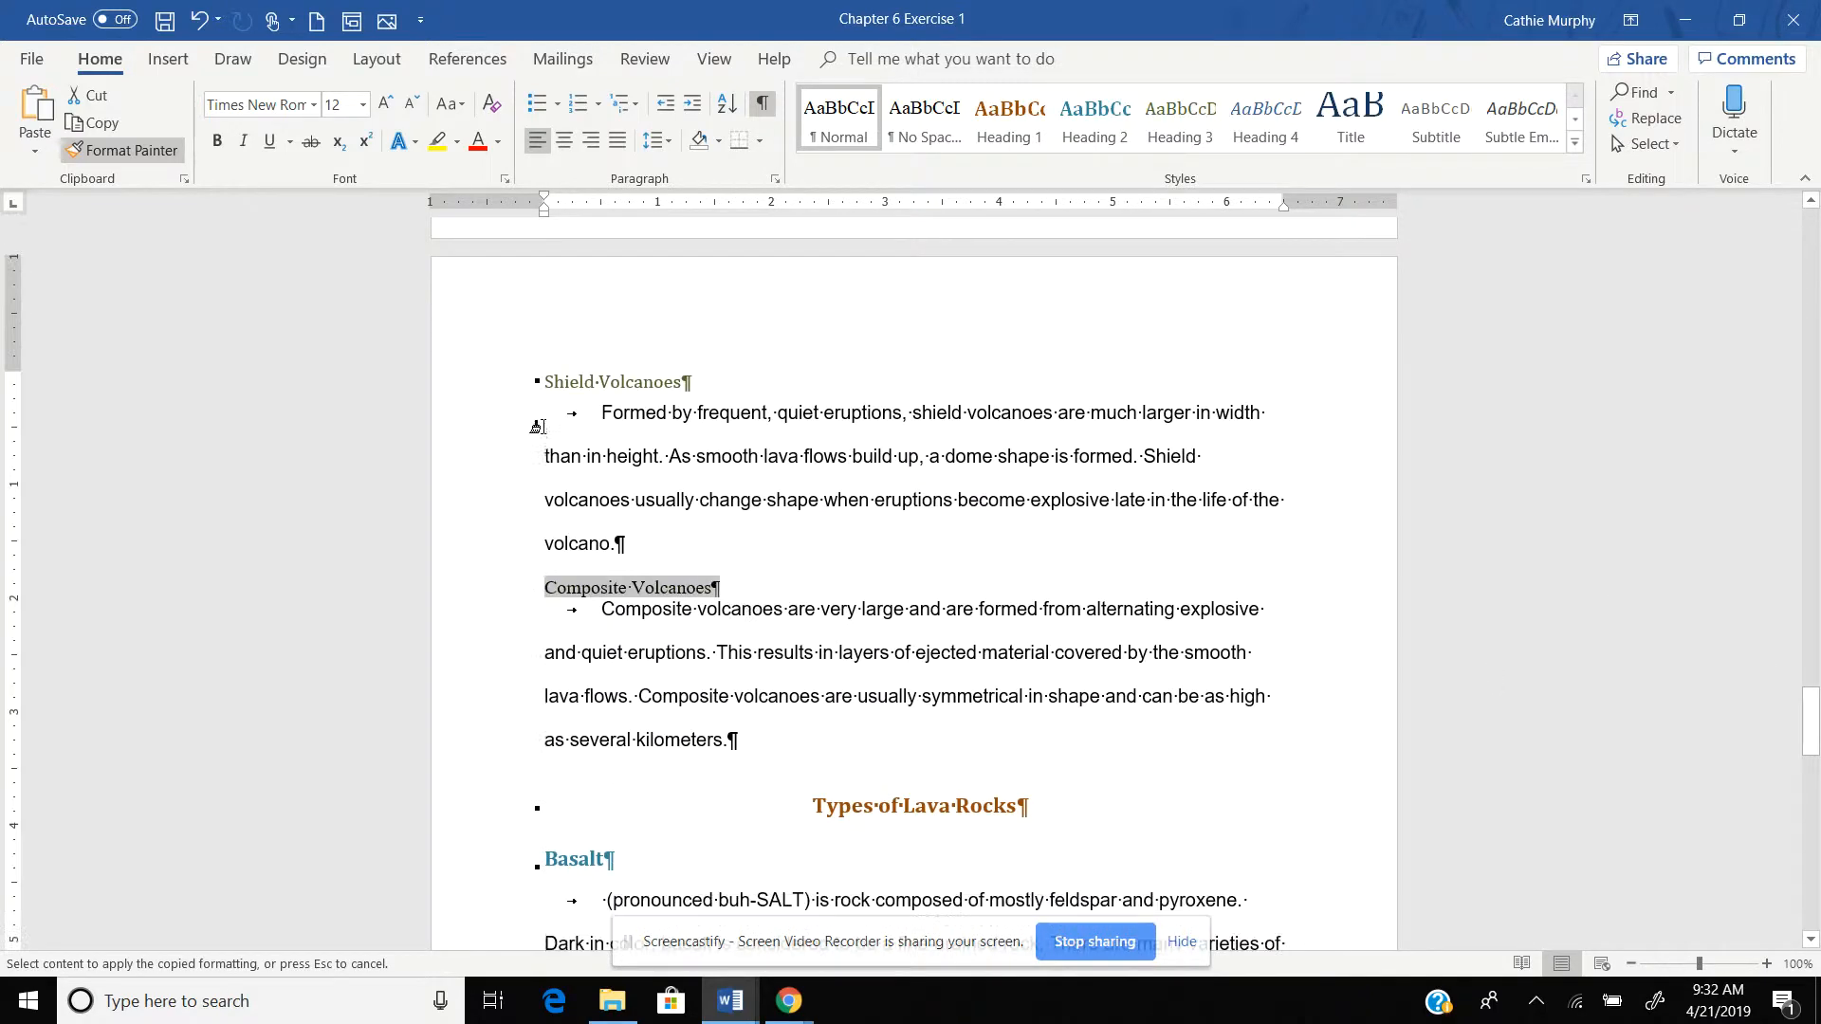
pyautogui.moveTo(592, 380)
pyautogui.mouseDown()
pyautogui.moveTo(692, 381)
pyautogui.moveTo(690, 366)
pyautogui.mouseUp()
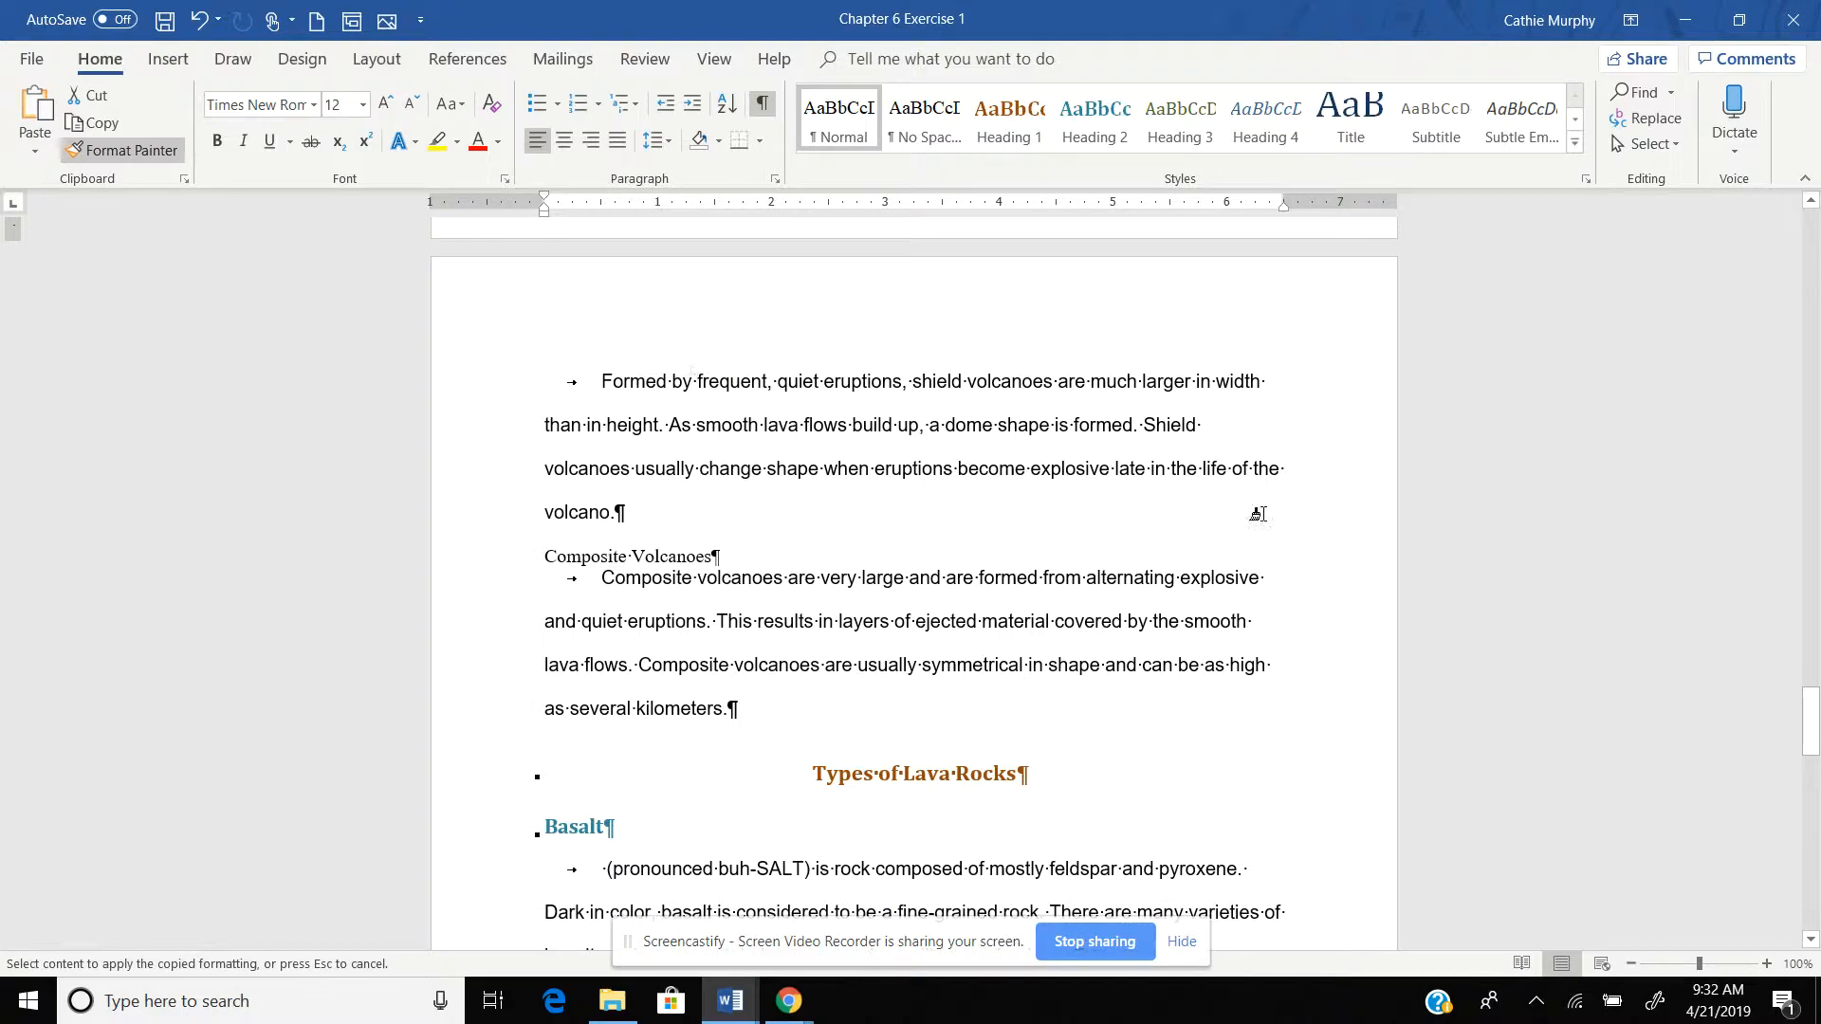
pyautogui.moveTo(1813, 718); pyautogui.dragTo(1814, 589)
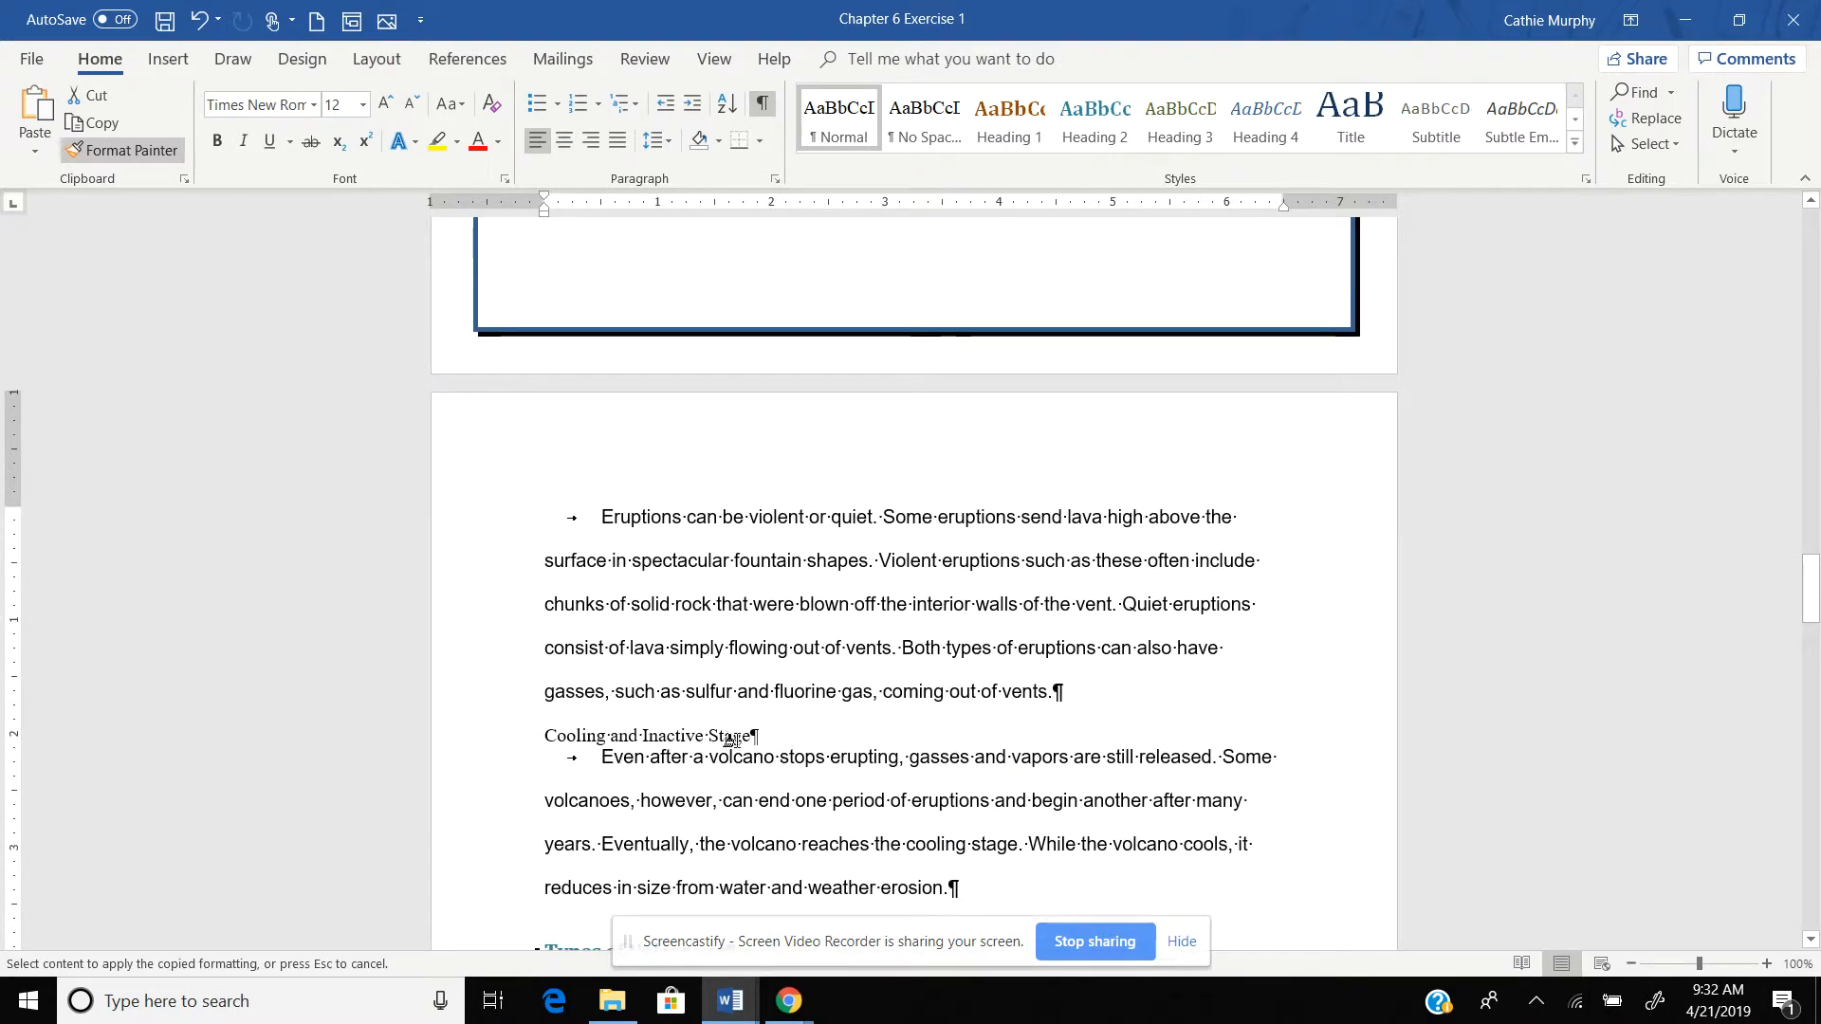
pyautogui.click(732, 738)
# Create a new style named SubObjective from the "Eruption Stage" side heading through Apply Styles.
pyautogui.moveTo(1813, 569)
pyautogui.mouseDown()
pyautogui.moveTo(1813, 536)
pyautogui.moveTo(1813, 554)
pyautogui.mouseUp()
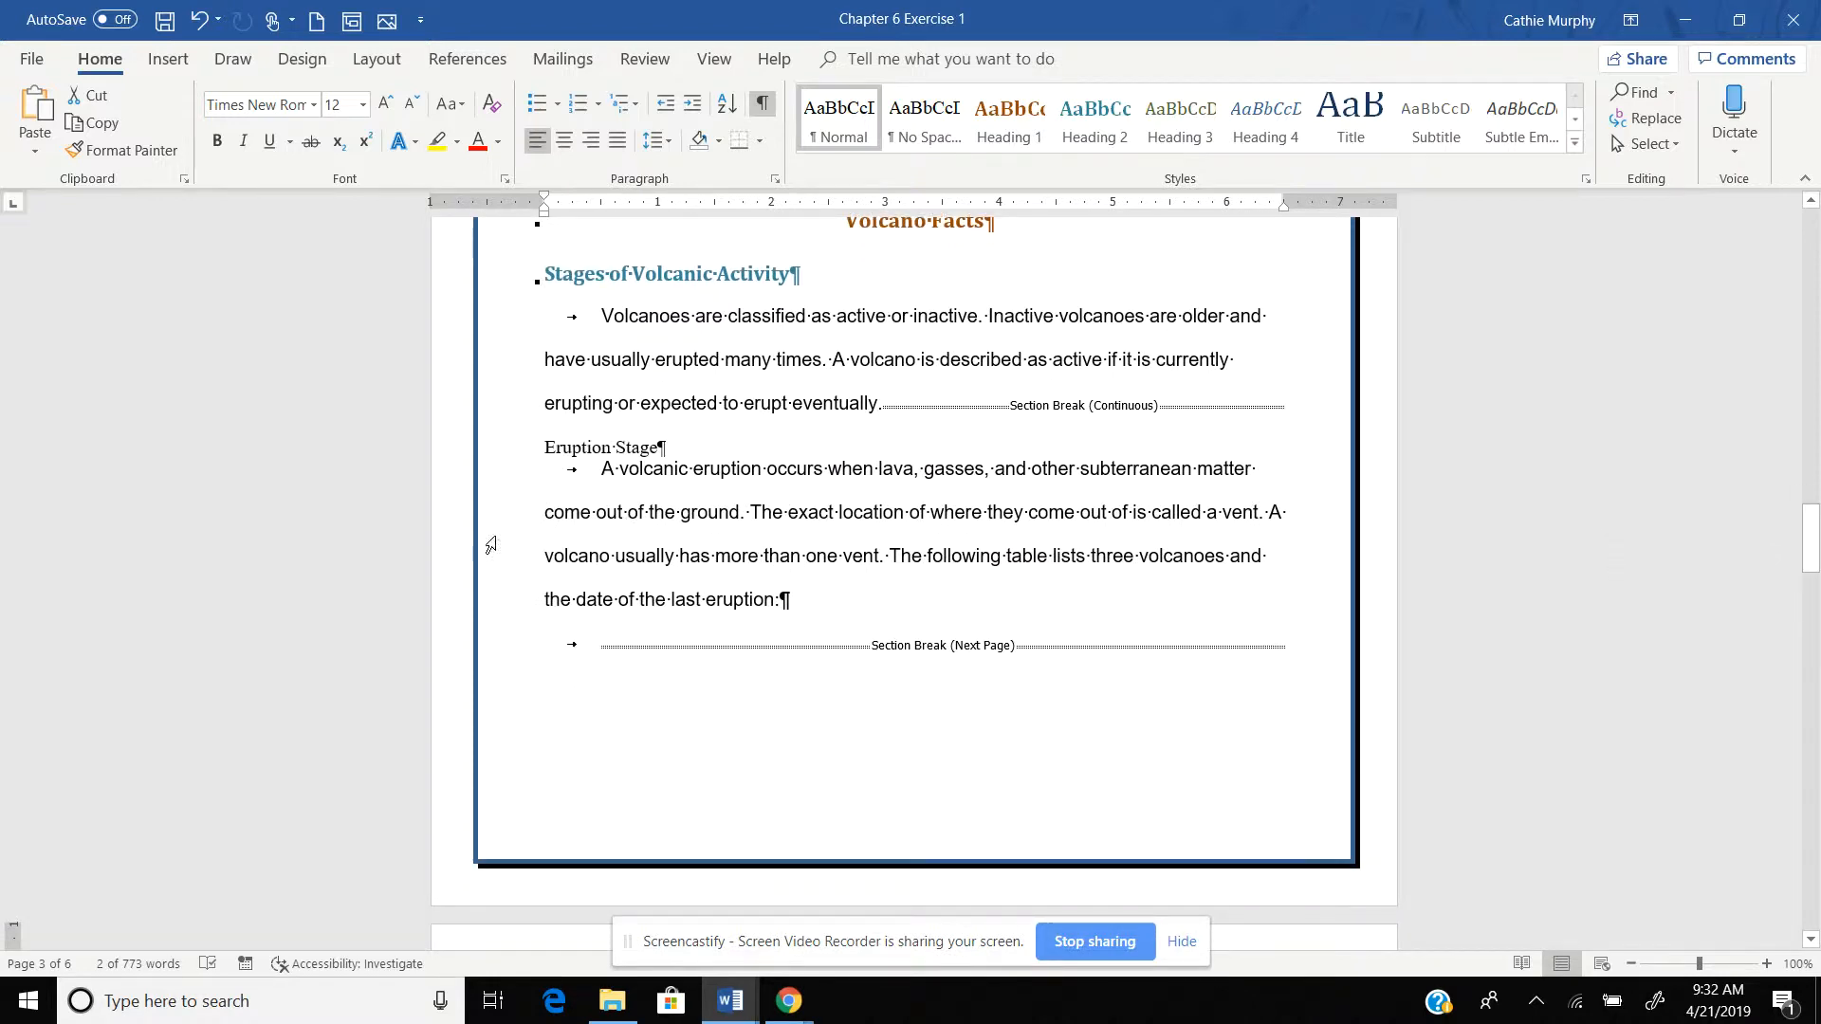
pyautogui.tripleClick(585, 450)
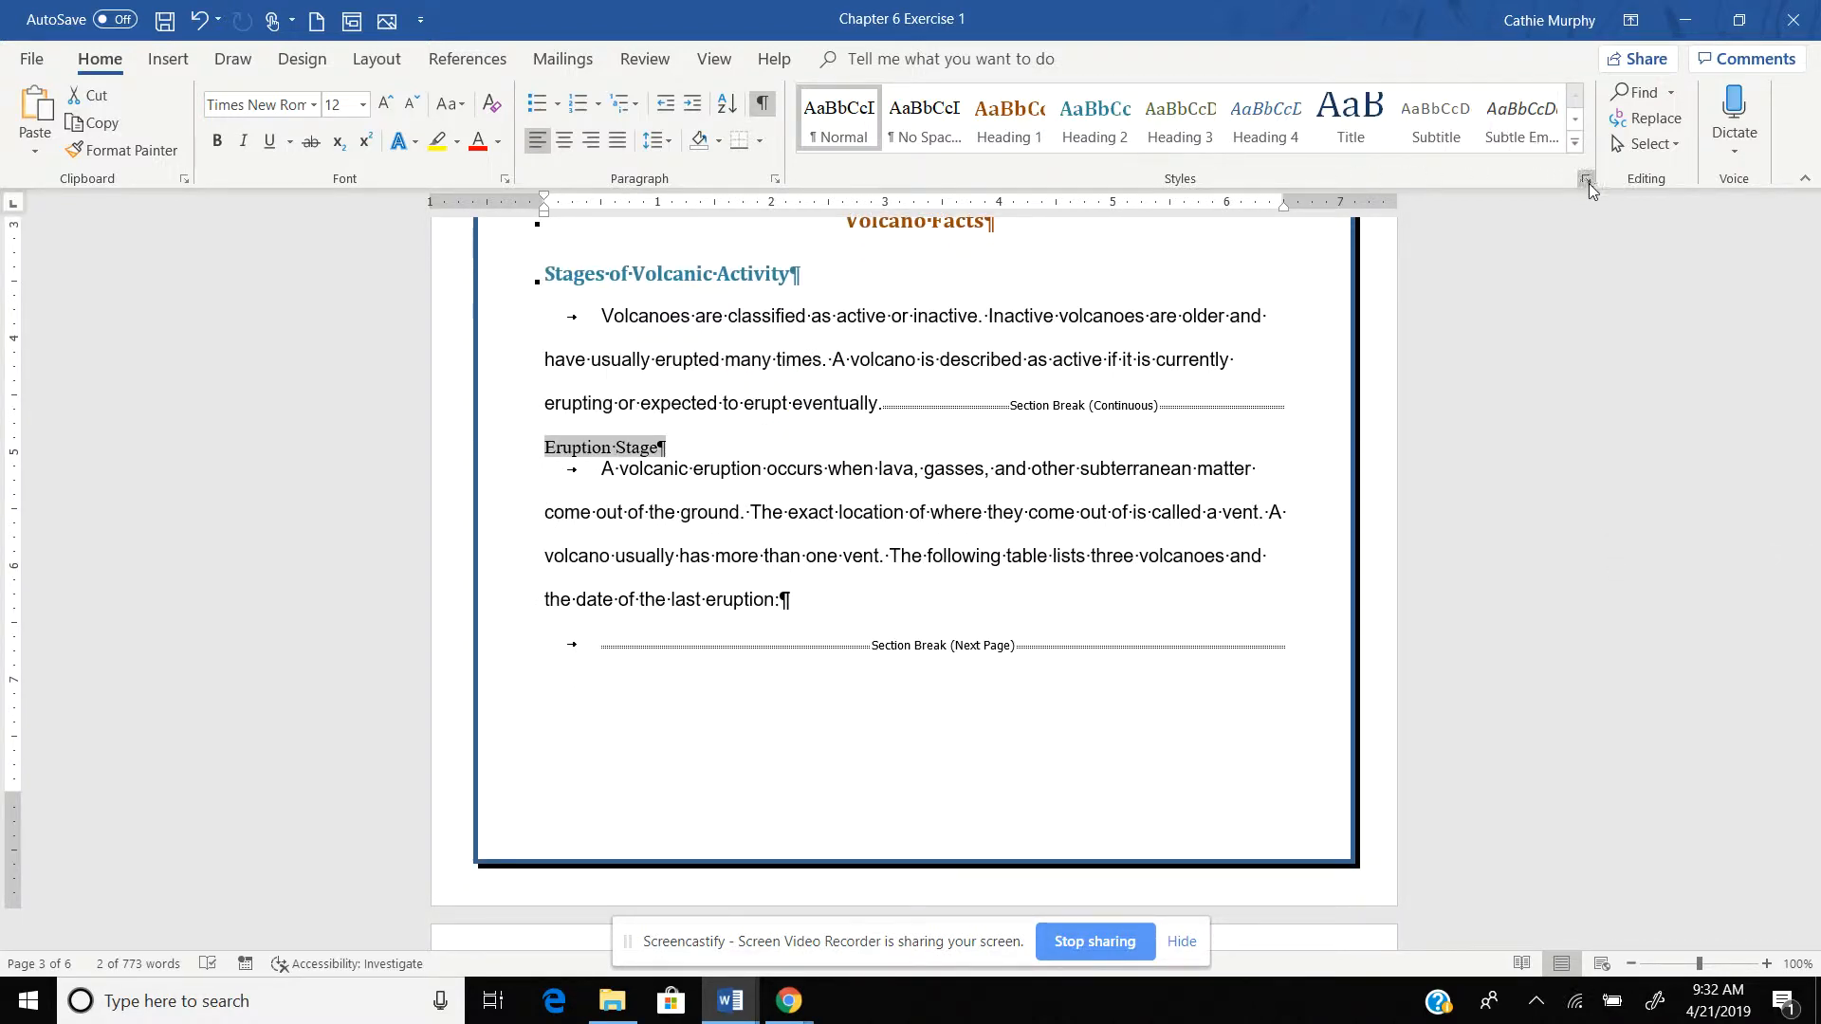
pyautogui.click(1576, 144)
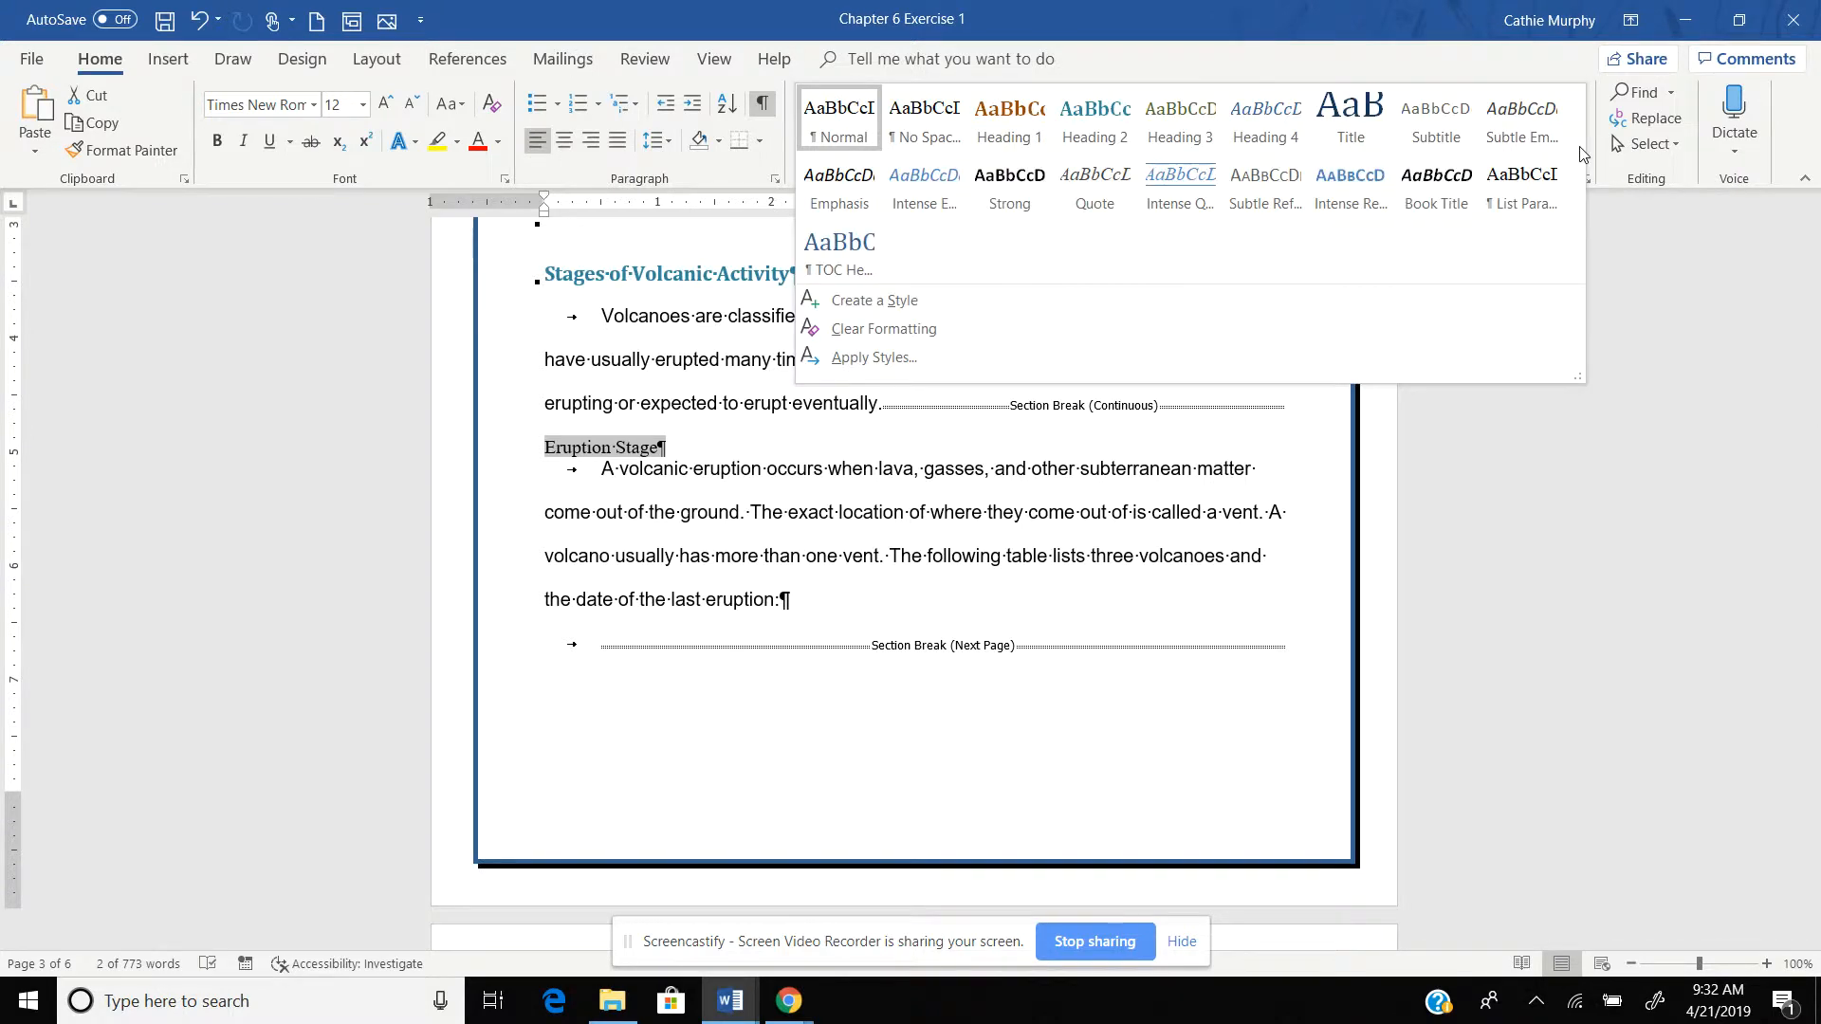
pyautogui.click(851, 359)
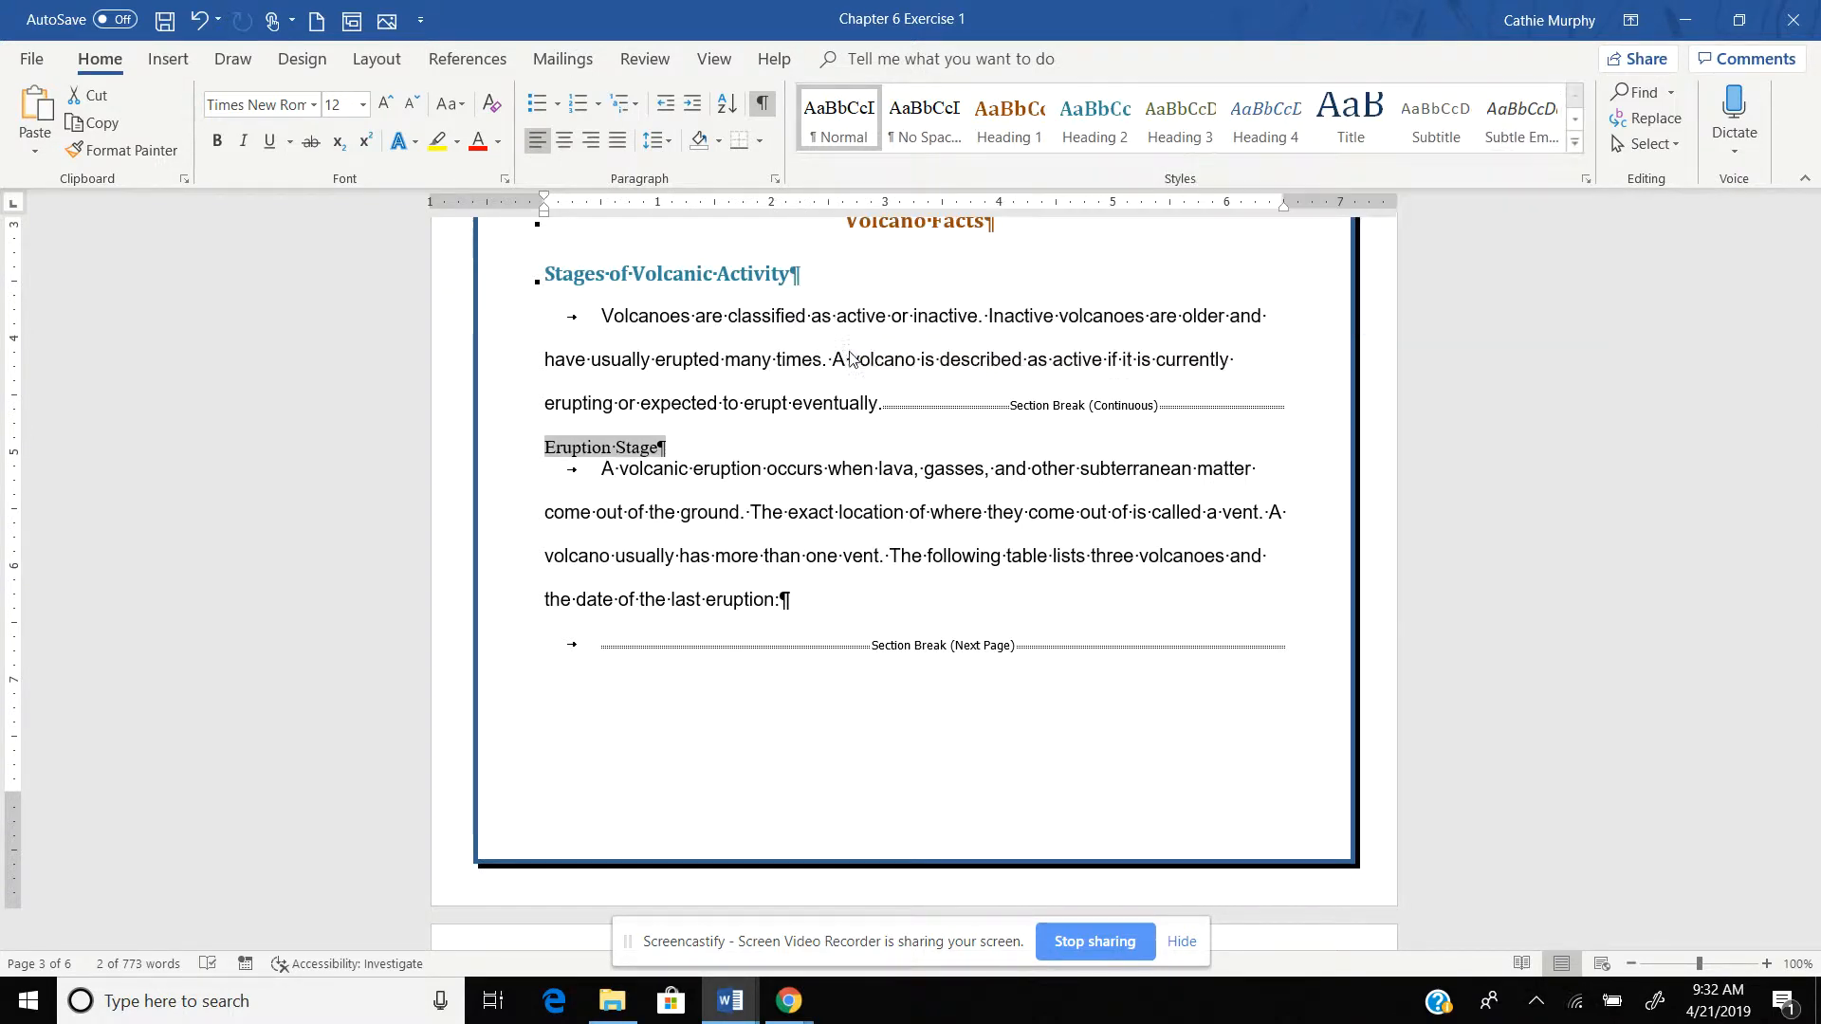
pyautogui.click(984, 690)
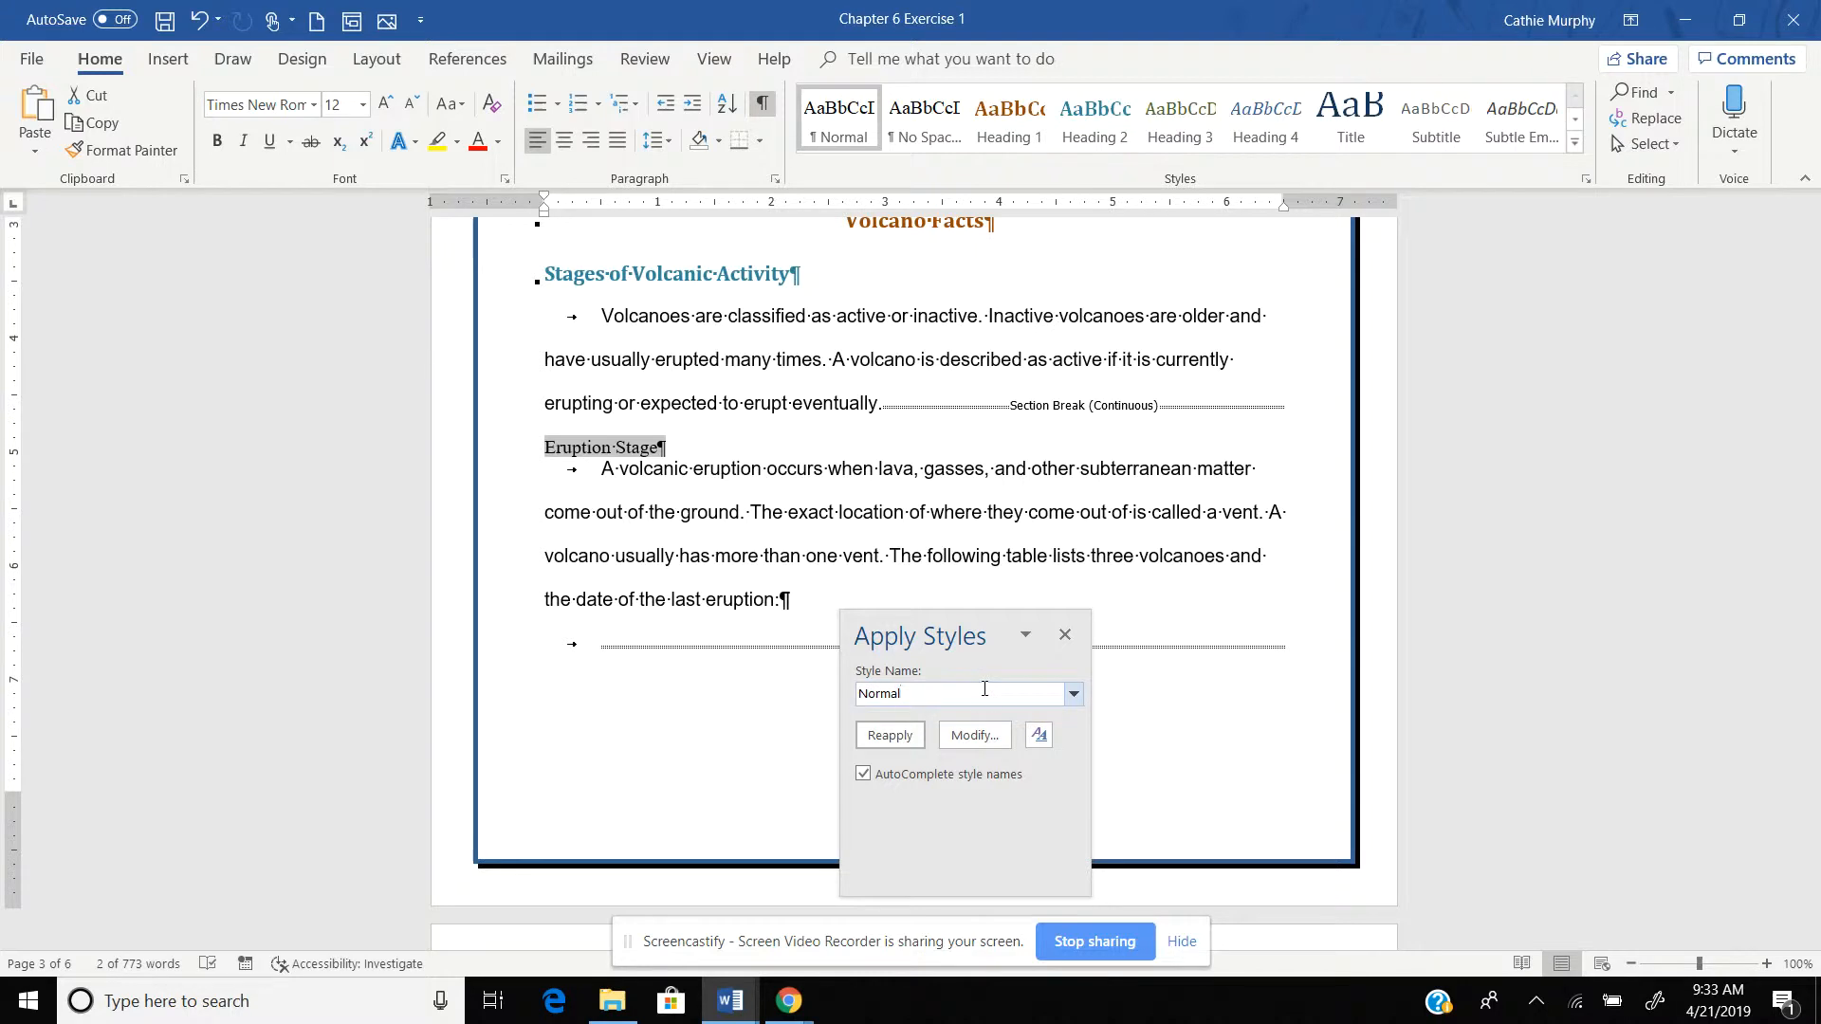
pyautogui.write('Sy')
pyautogui.press('BackSpace')
pyautogui.press('BackSpace')
pyautogui.press('BackSpace')
pyautogui.press('BackSpace')
pyautogui.press('BackSpace')
pyautogui.press('BackSpace')
pyautogui.press('BackSpace')
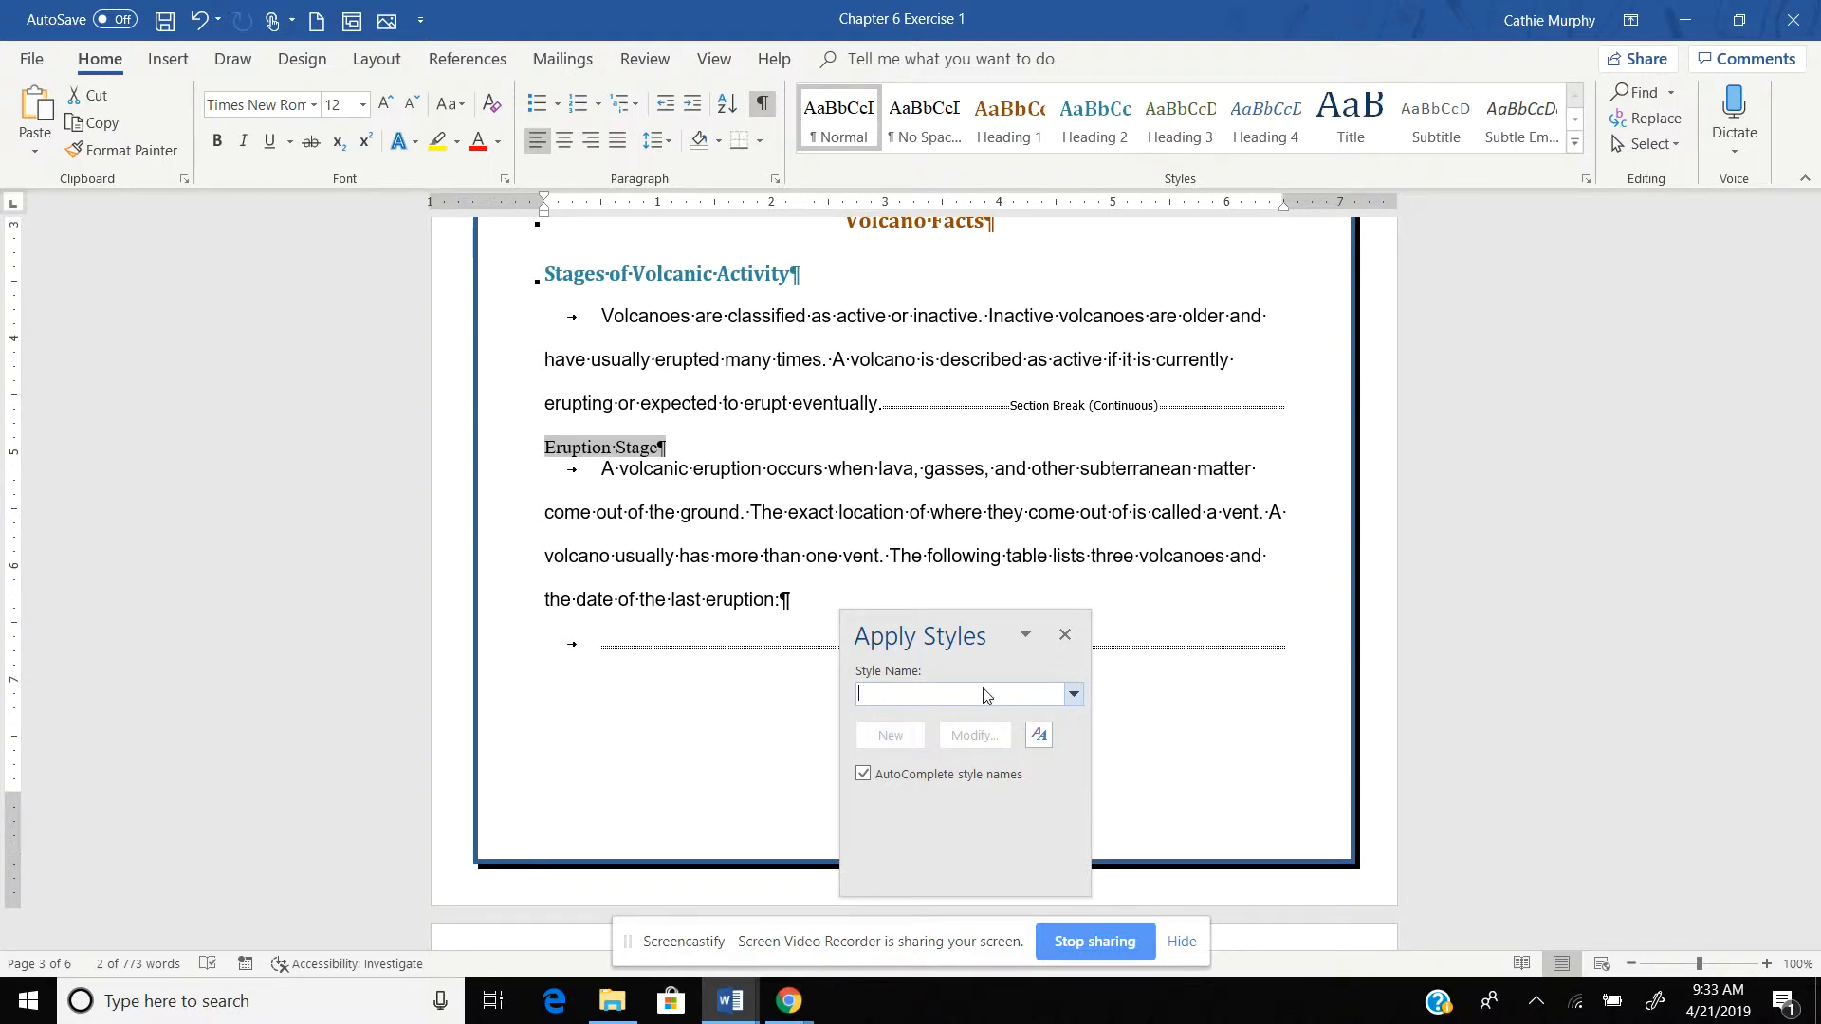
pyautogui.write('SubObjective')
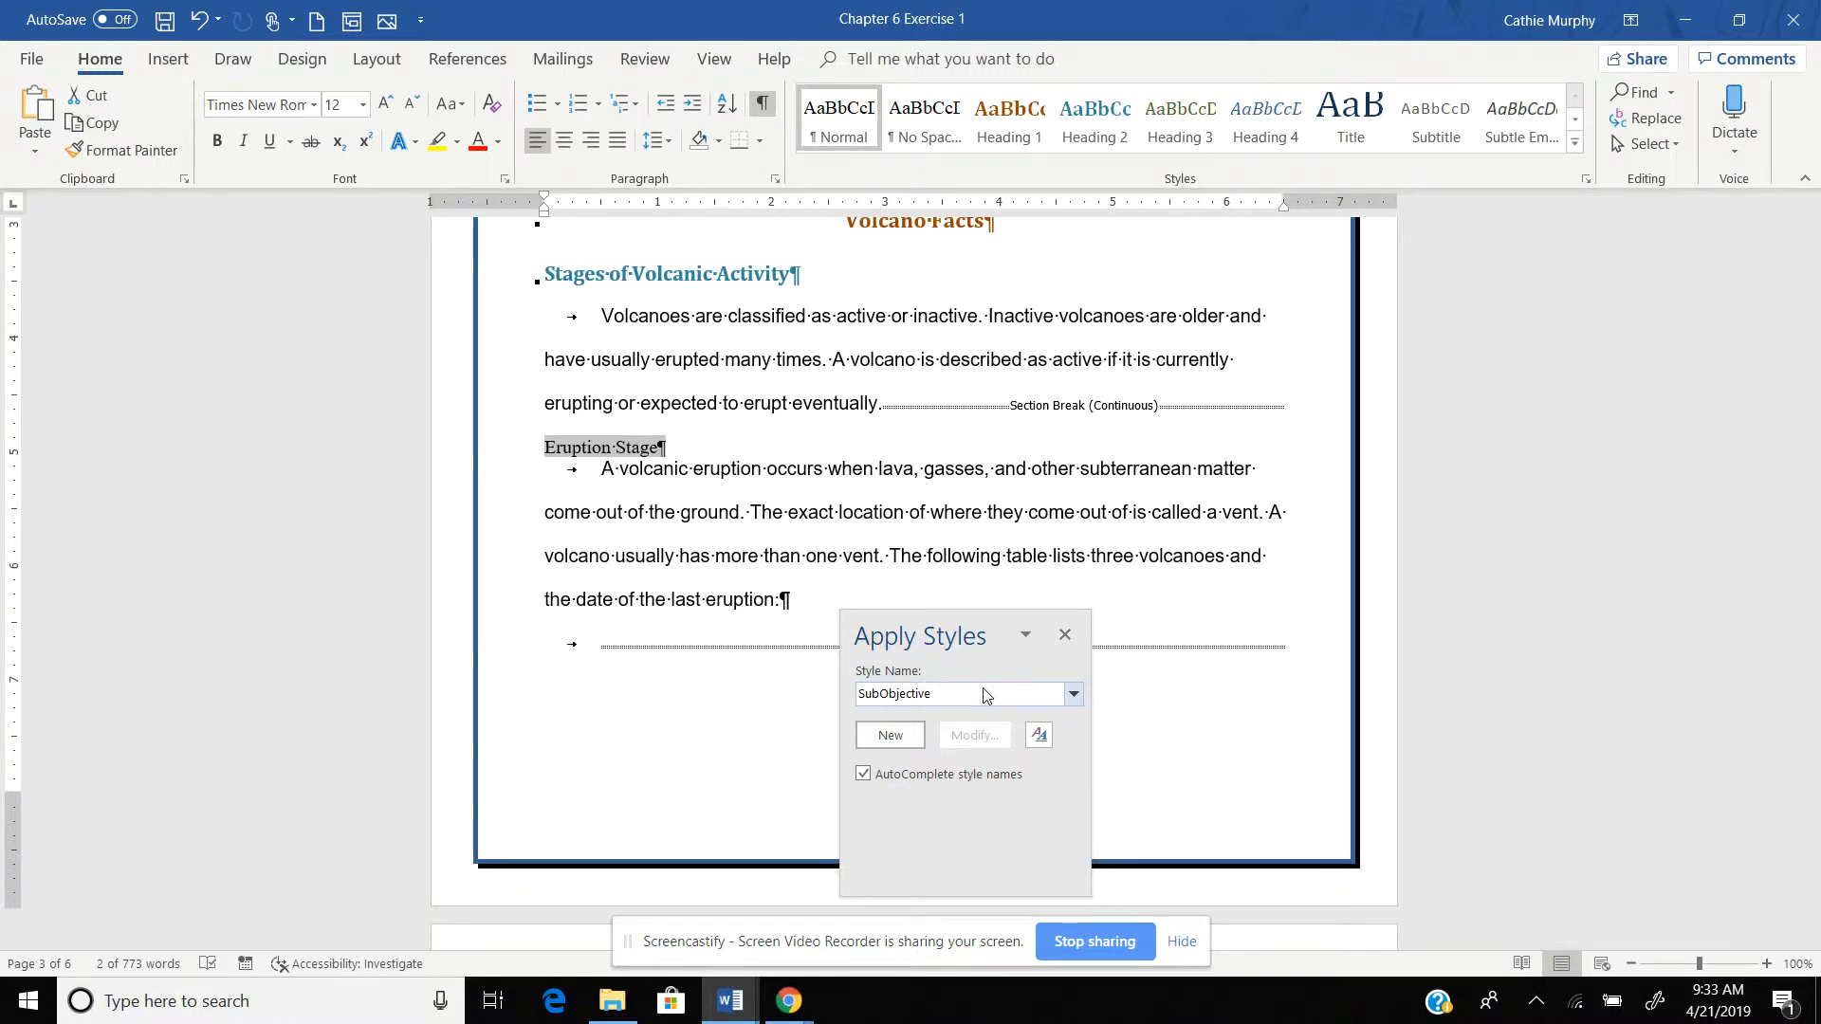
pyautogui.click(892, 736)
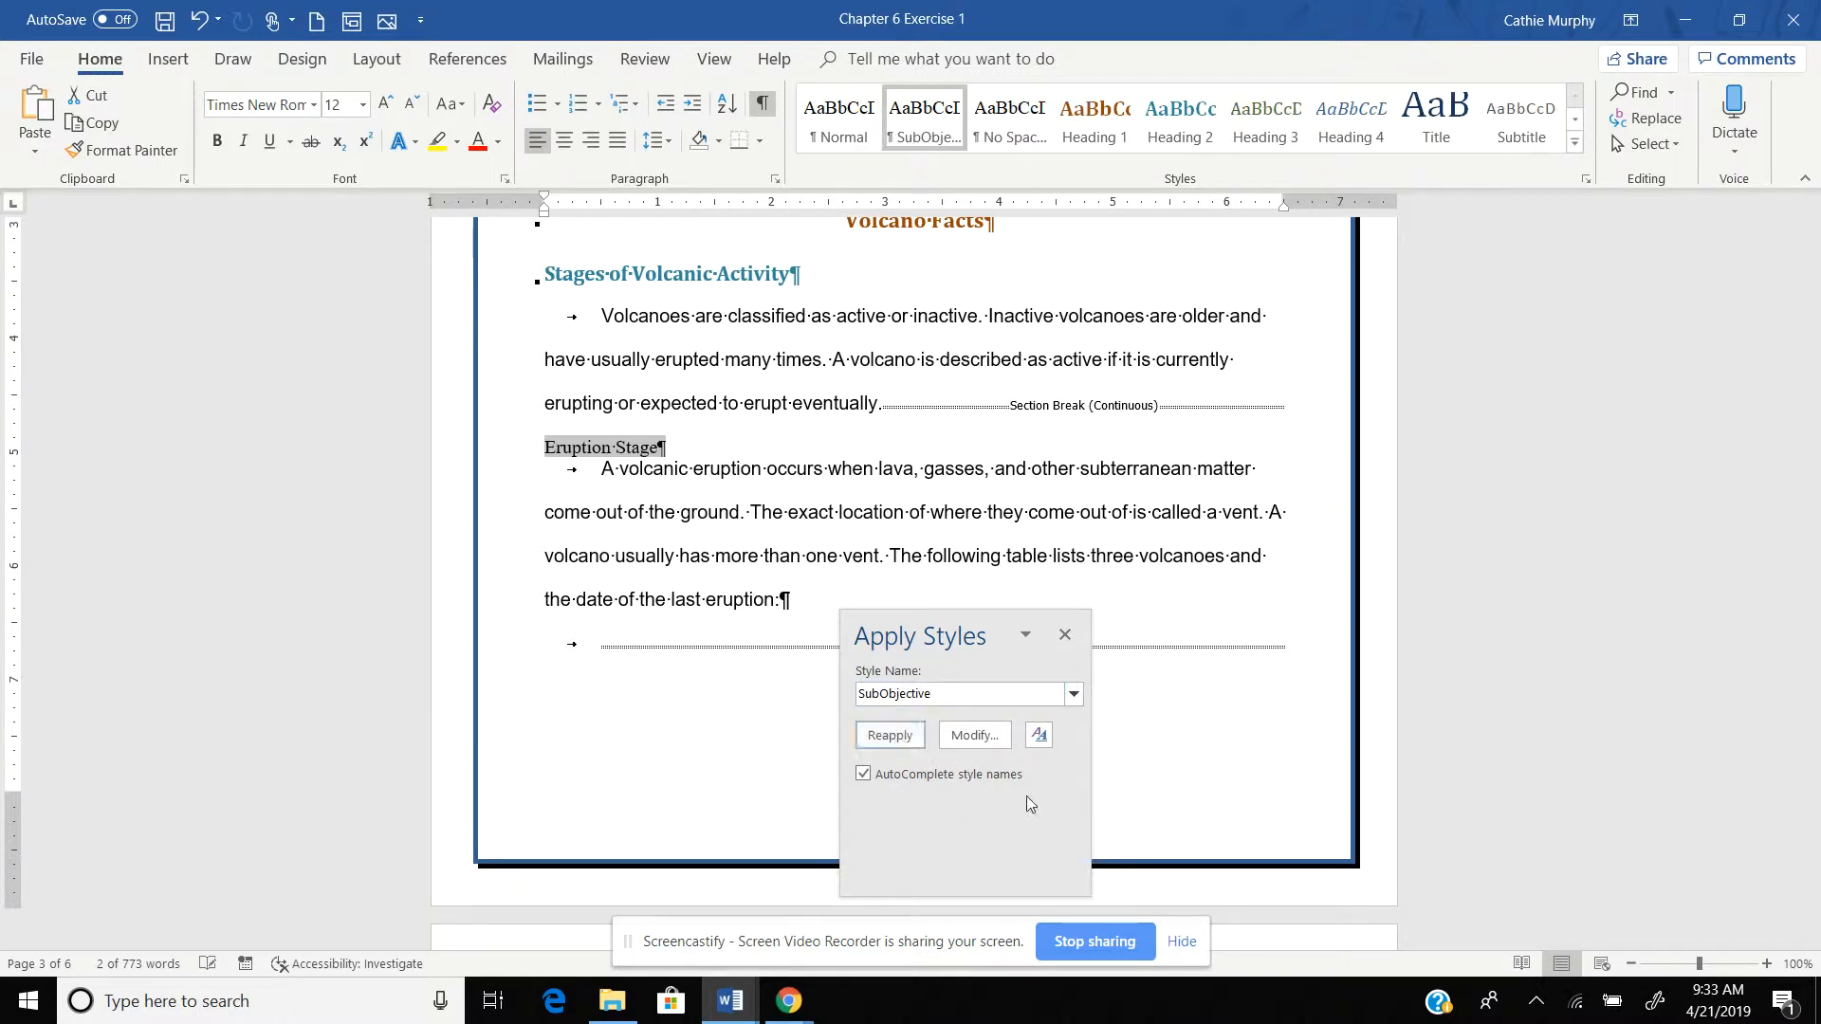
# Modify the SubObjective style to use an 11 pt font size and the standard Red font color.
pyautogui.click(974, 740)
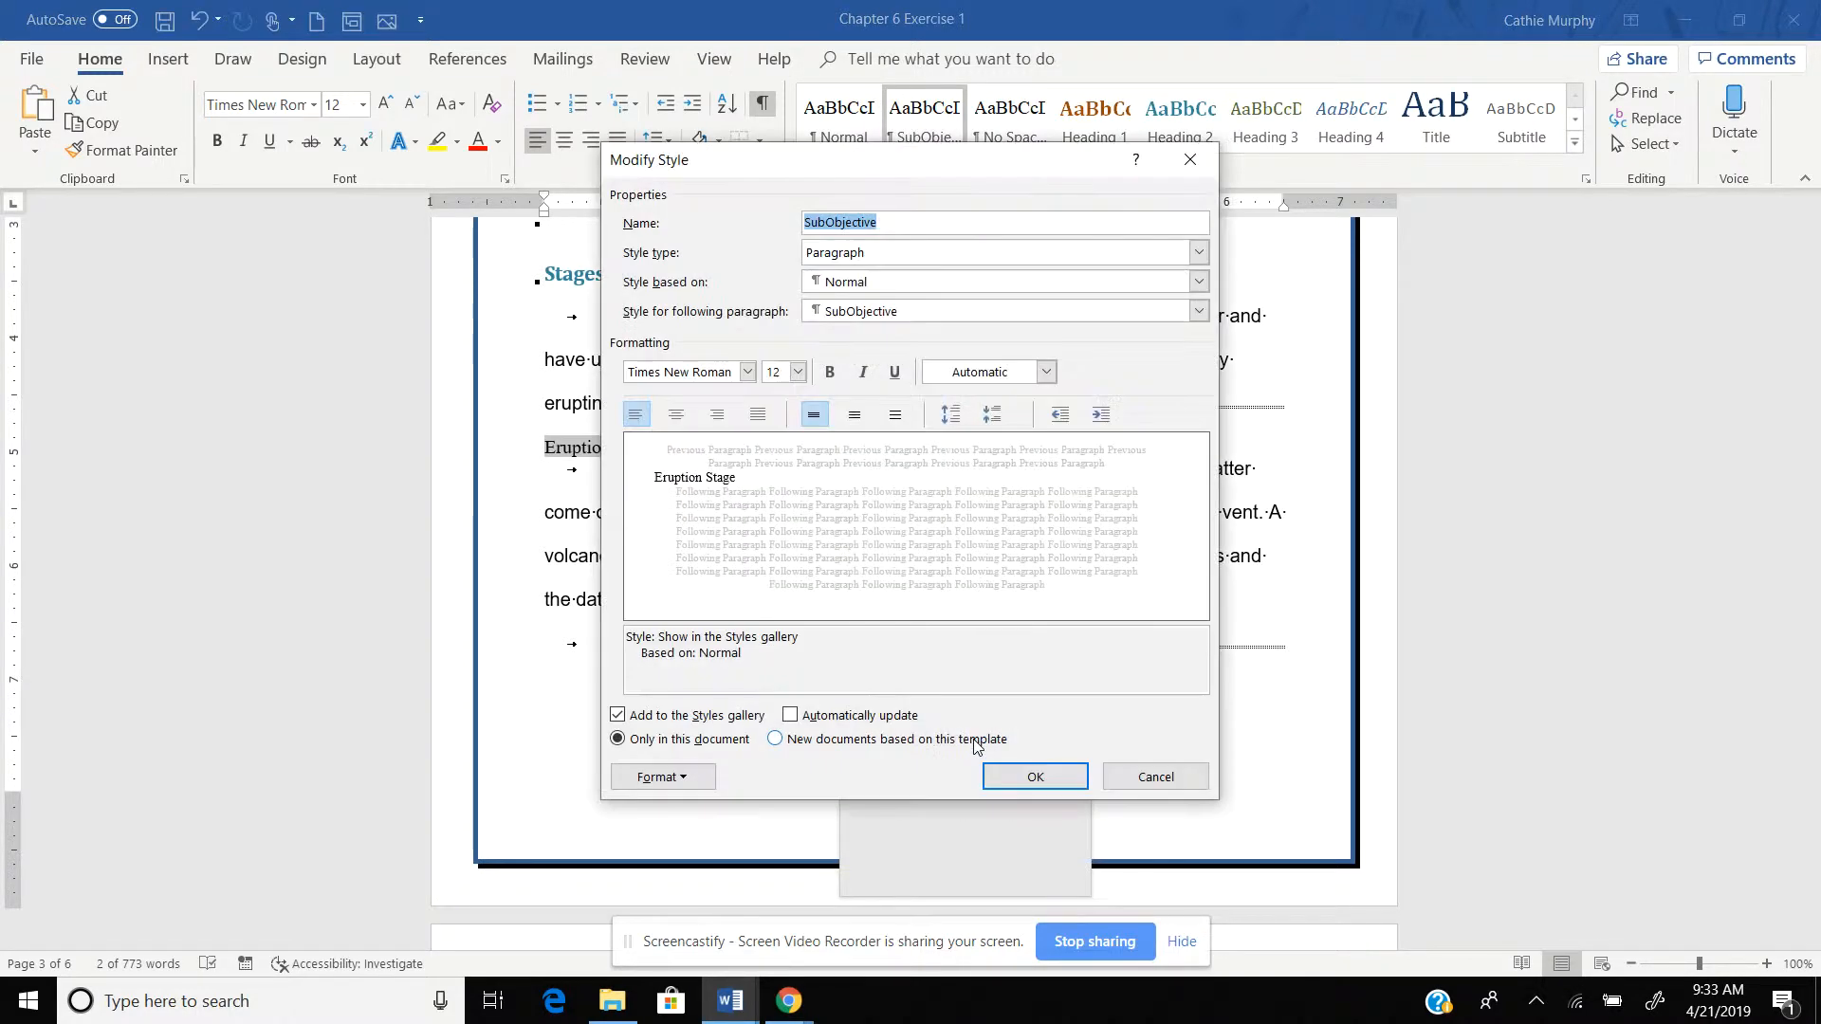
pyautogui.click(798, 378)
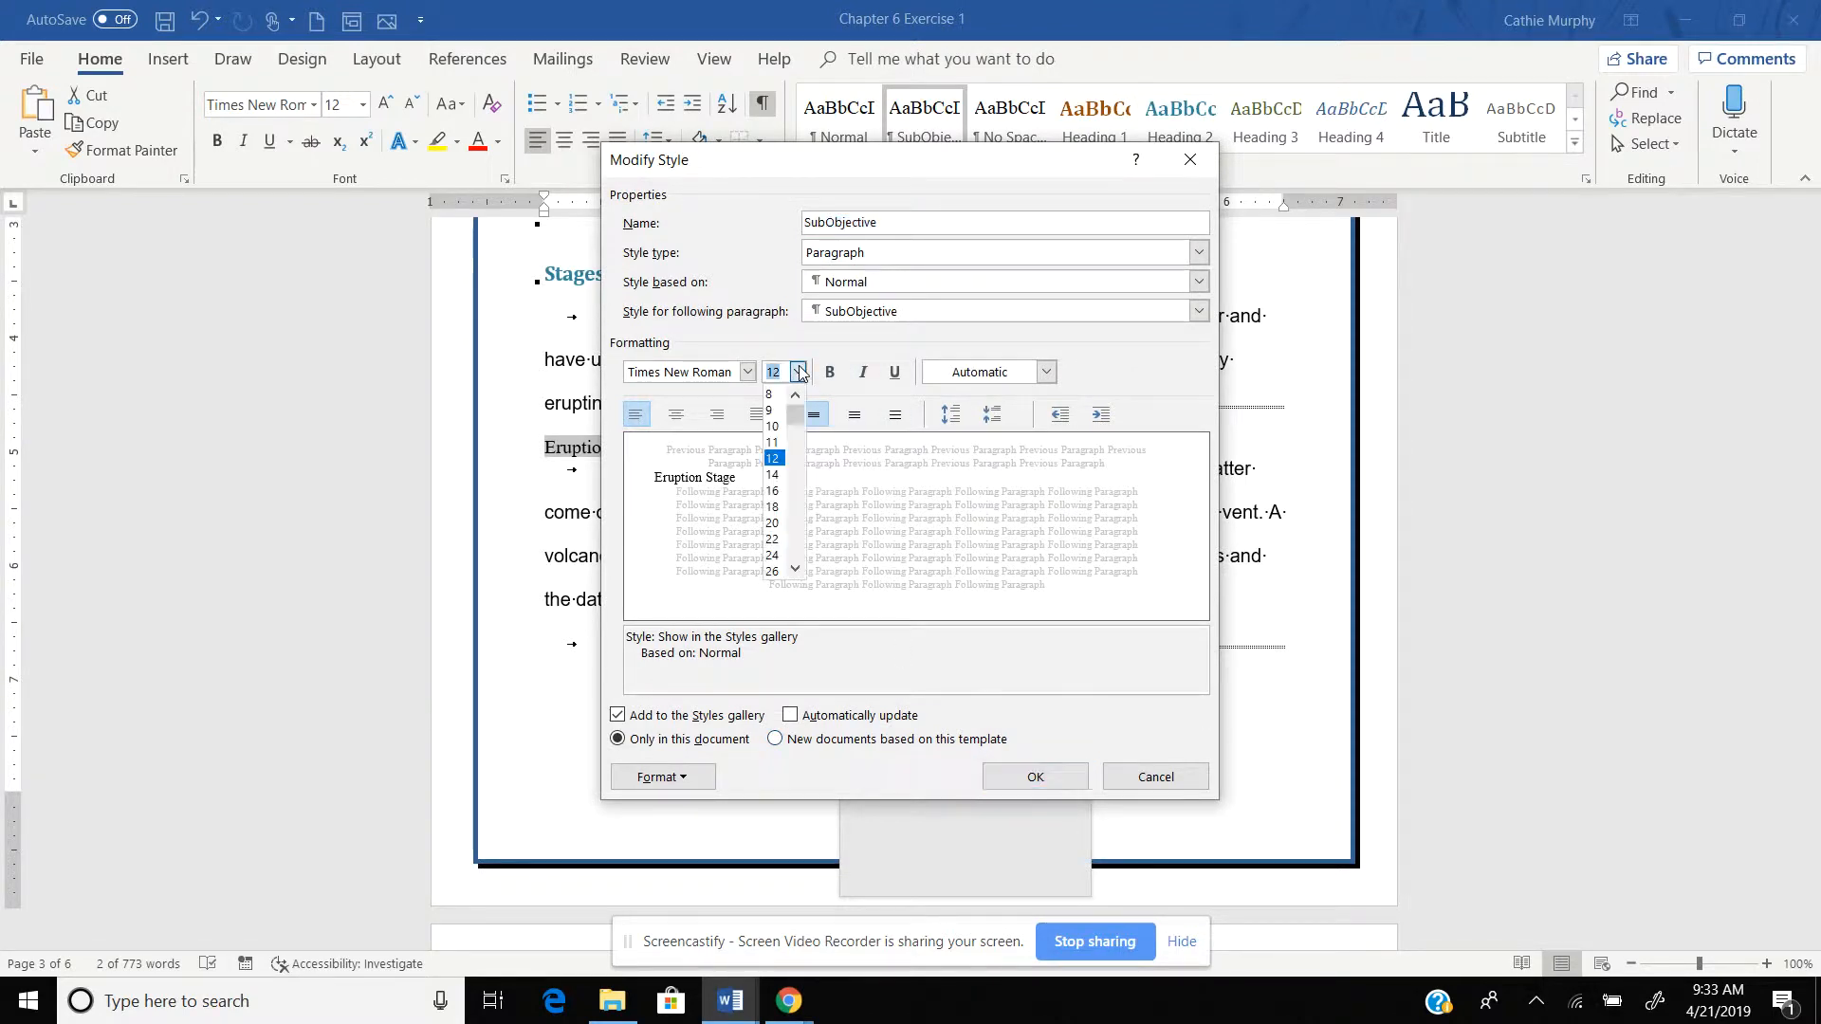
pyautogui.click(774, 442)
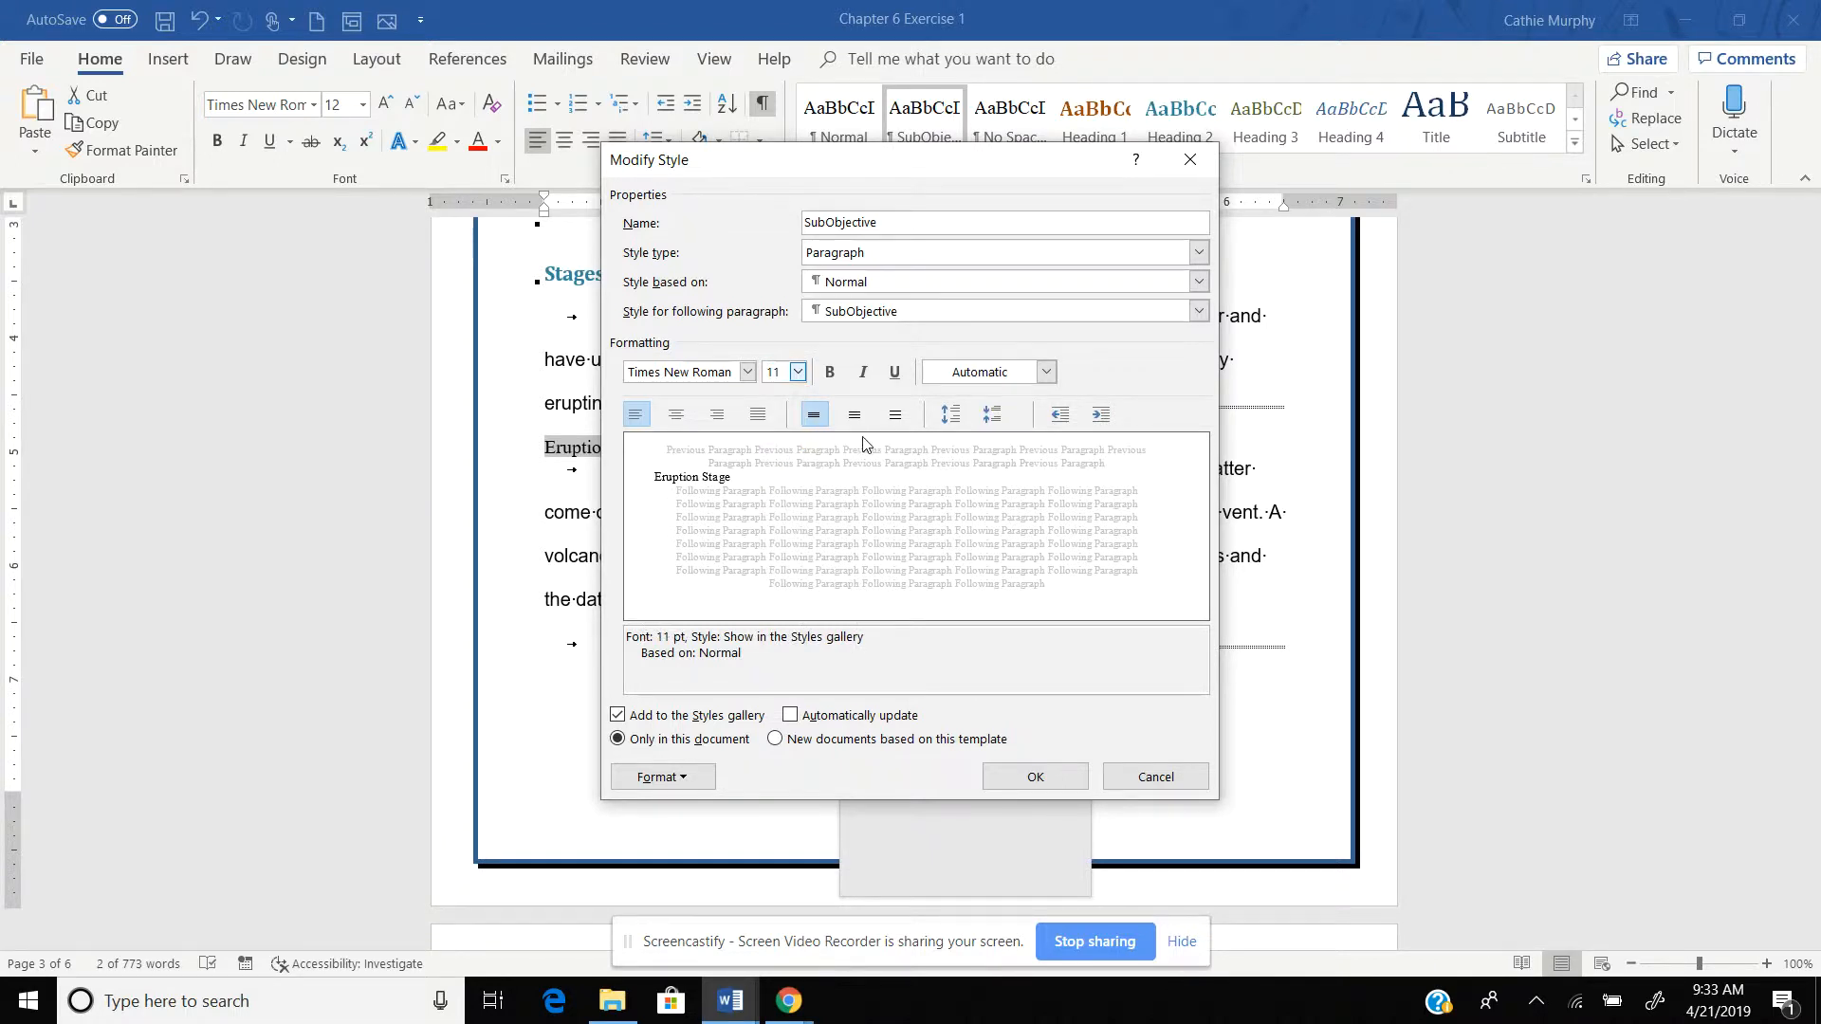
pyautogui.click(1046, 372)
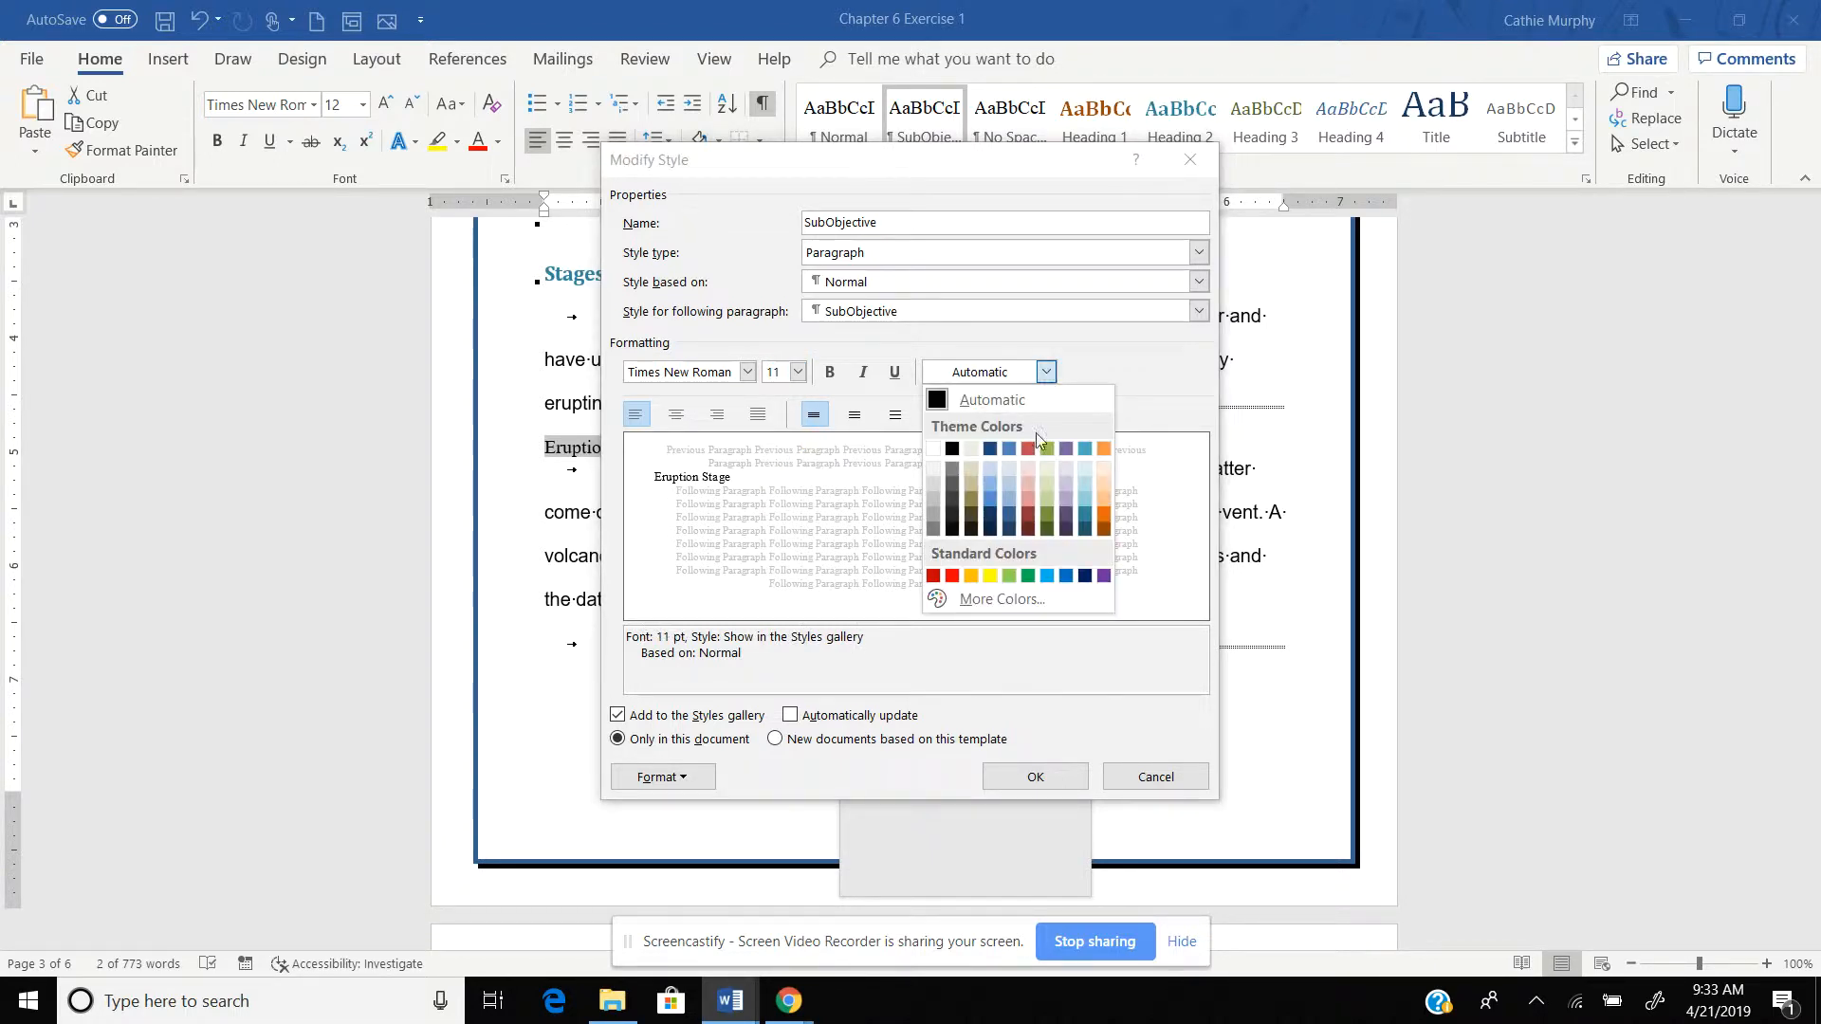
pyautogui.click(952, 576)
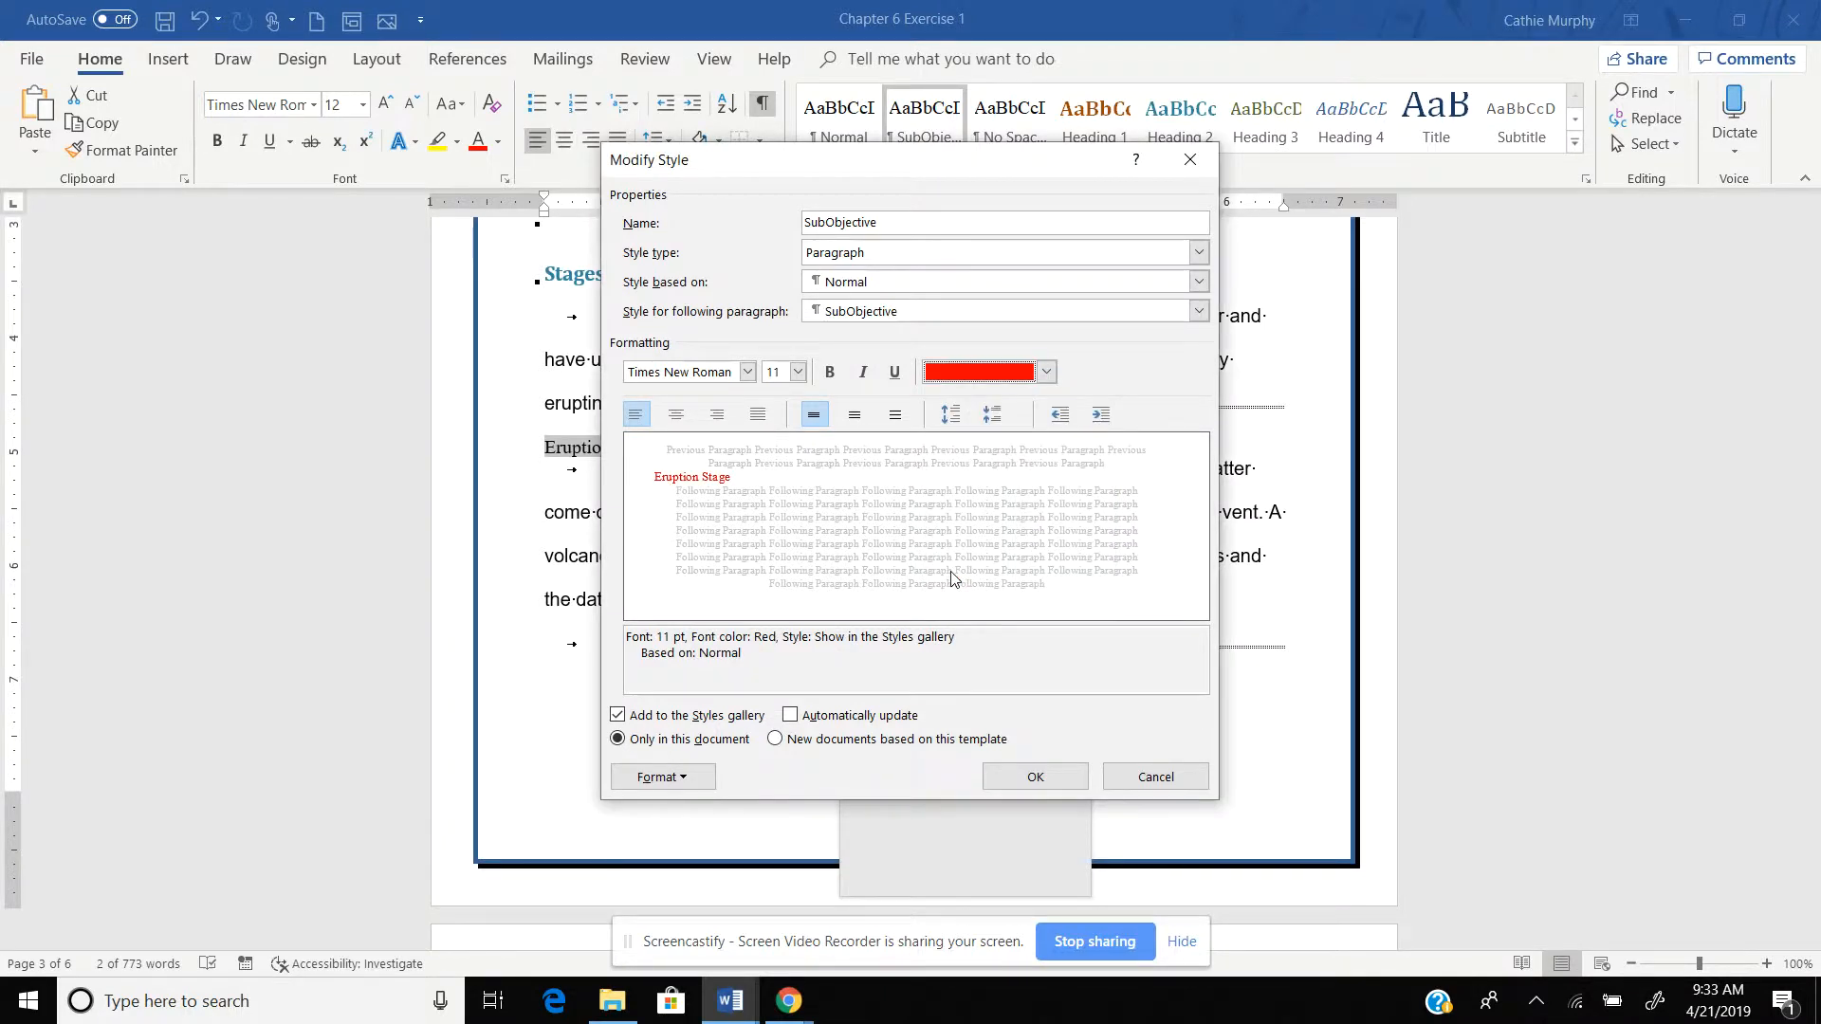
# Set the SubObjective style's paragraph spacing to 12 pt before and 12 pt after, and accept the style changes.
pyautogui.click(662, 776)
pyautogui.click(645, 557)
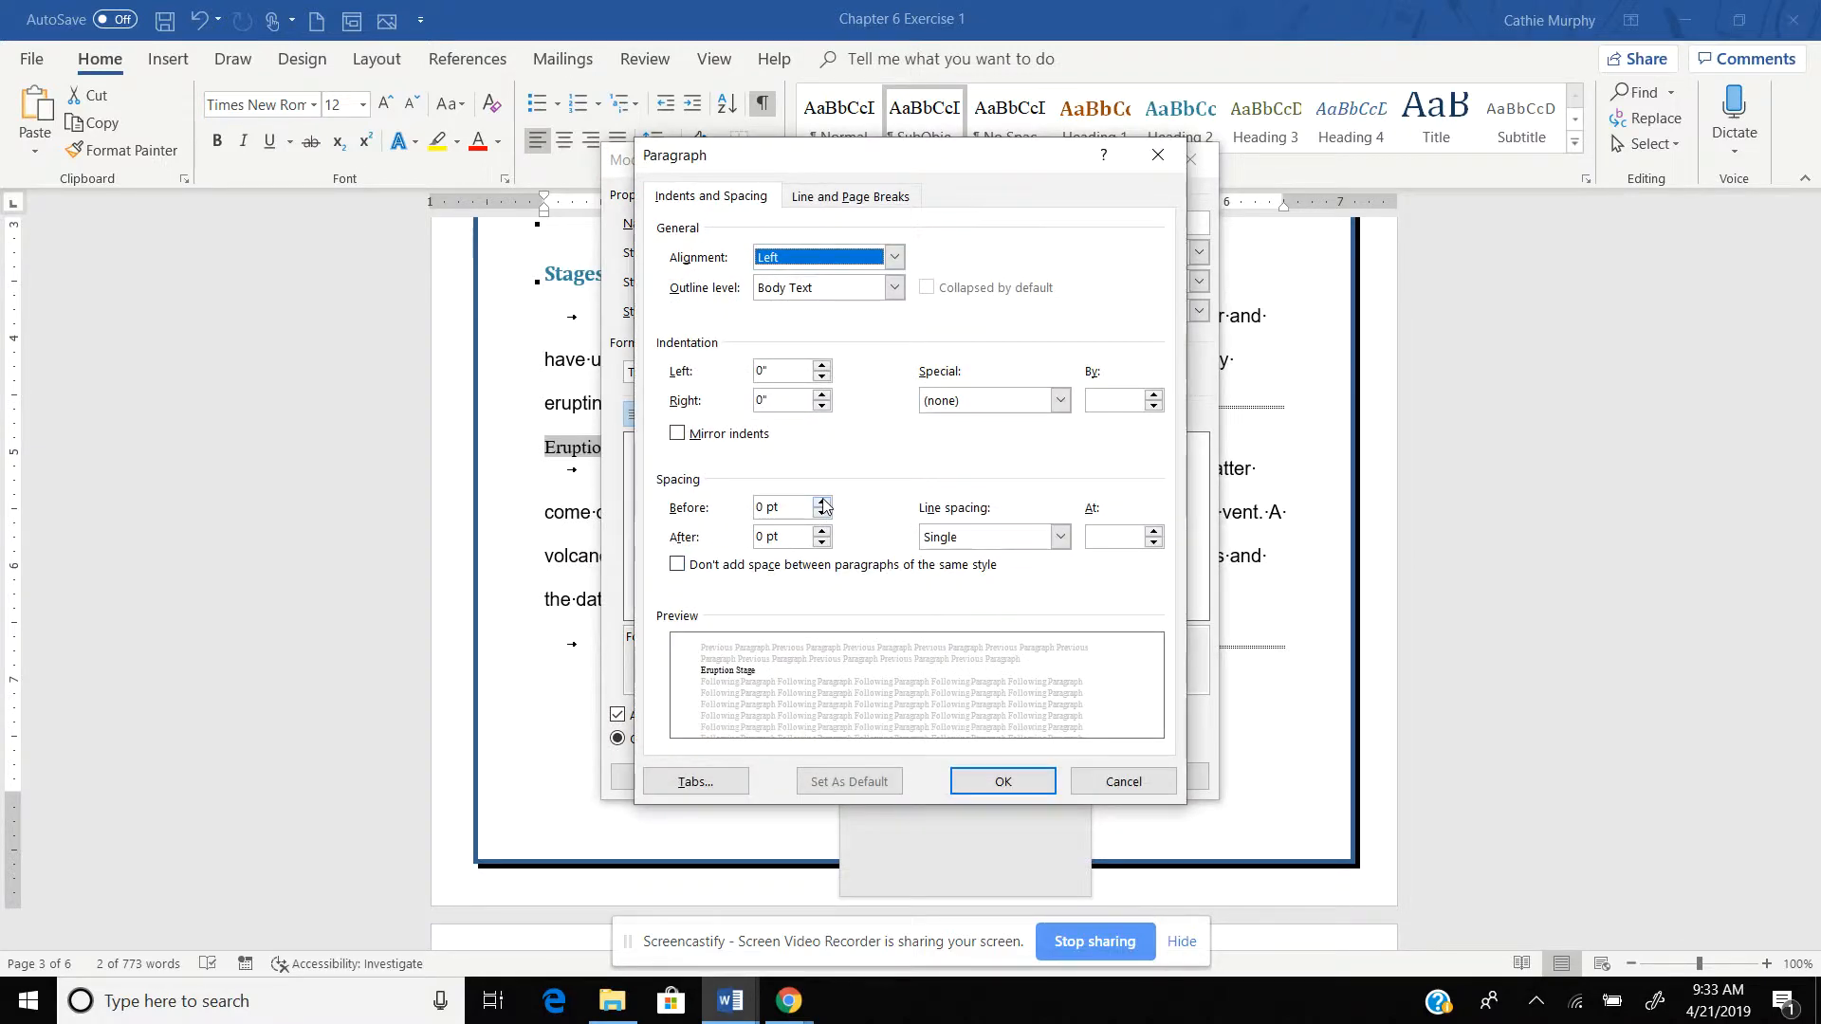
pyautogui.click(822, 503)
pyautogui.click(822, 503)
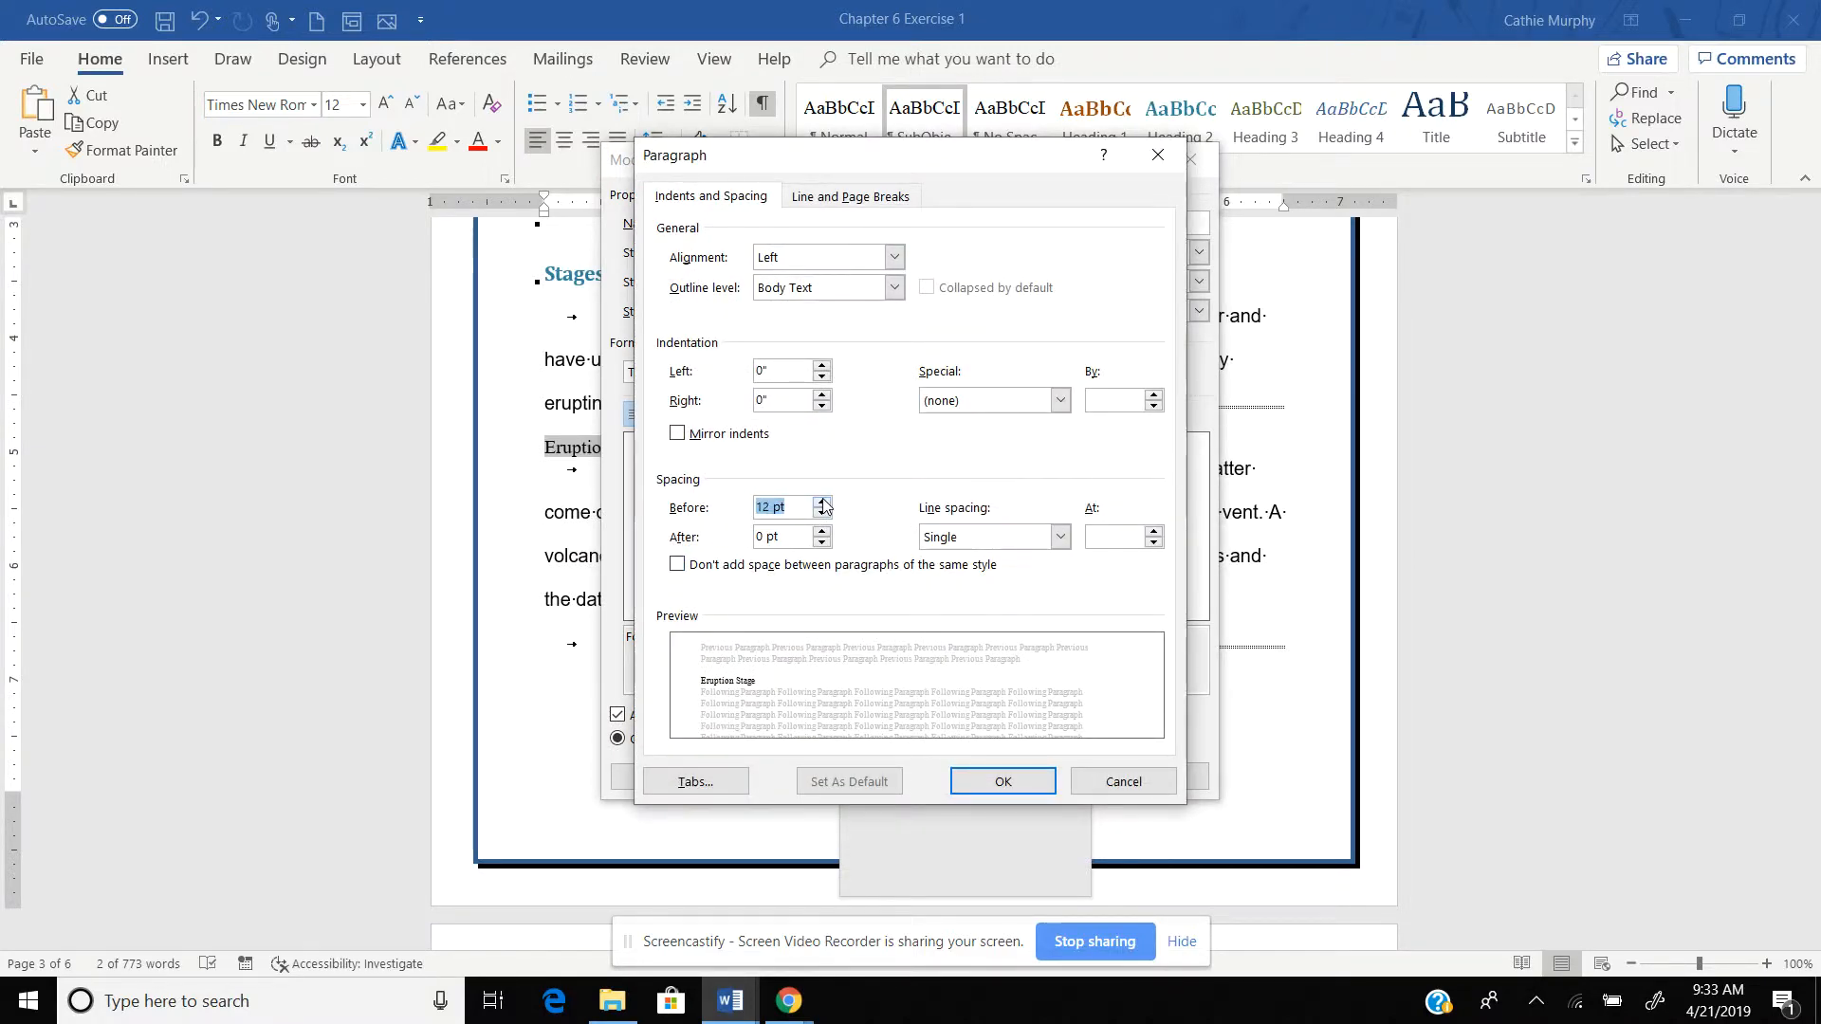
pyautogui.click(822, 532)
pyautogui.click(822, 532)
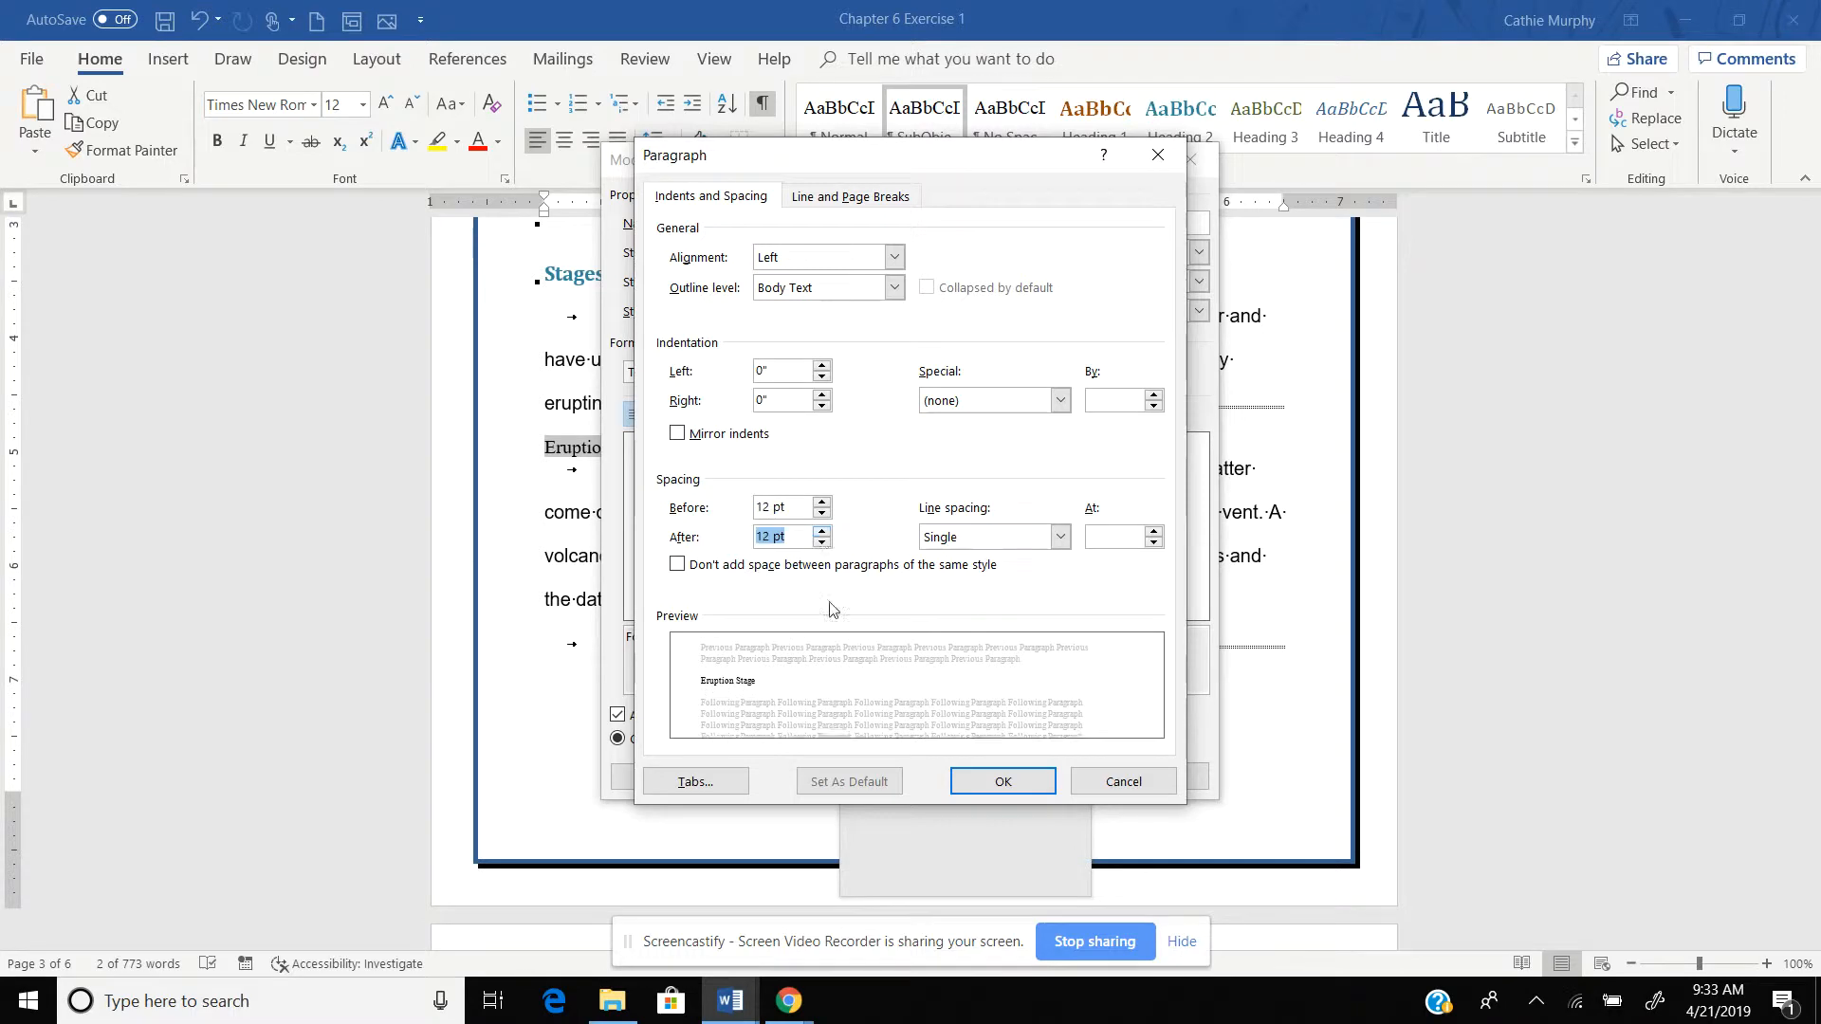
pyautogui.click(1031, 787)
pyautogui.click(1032, 781)
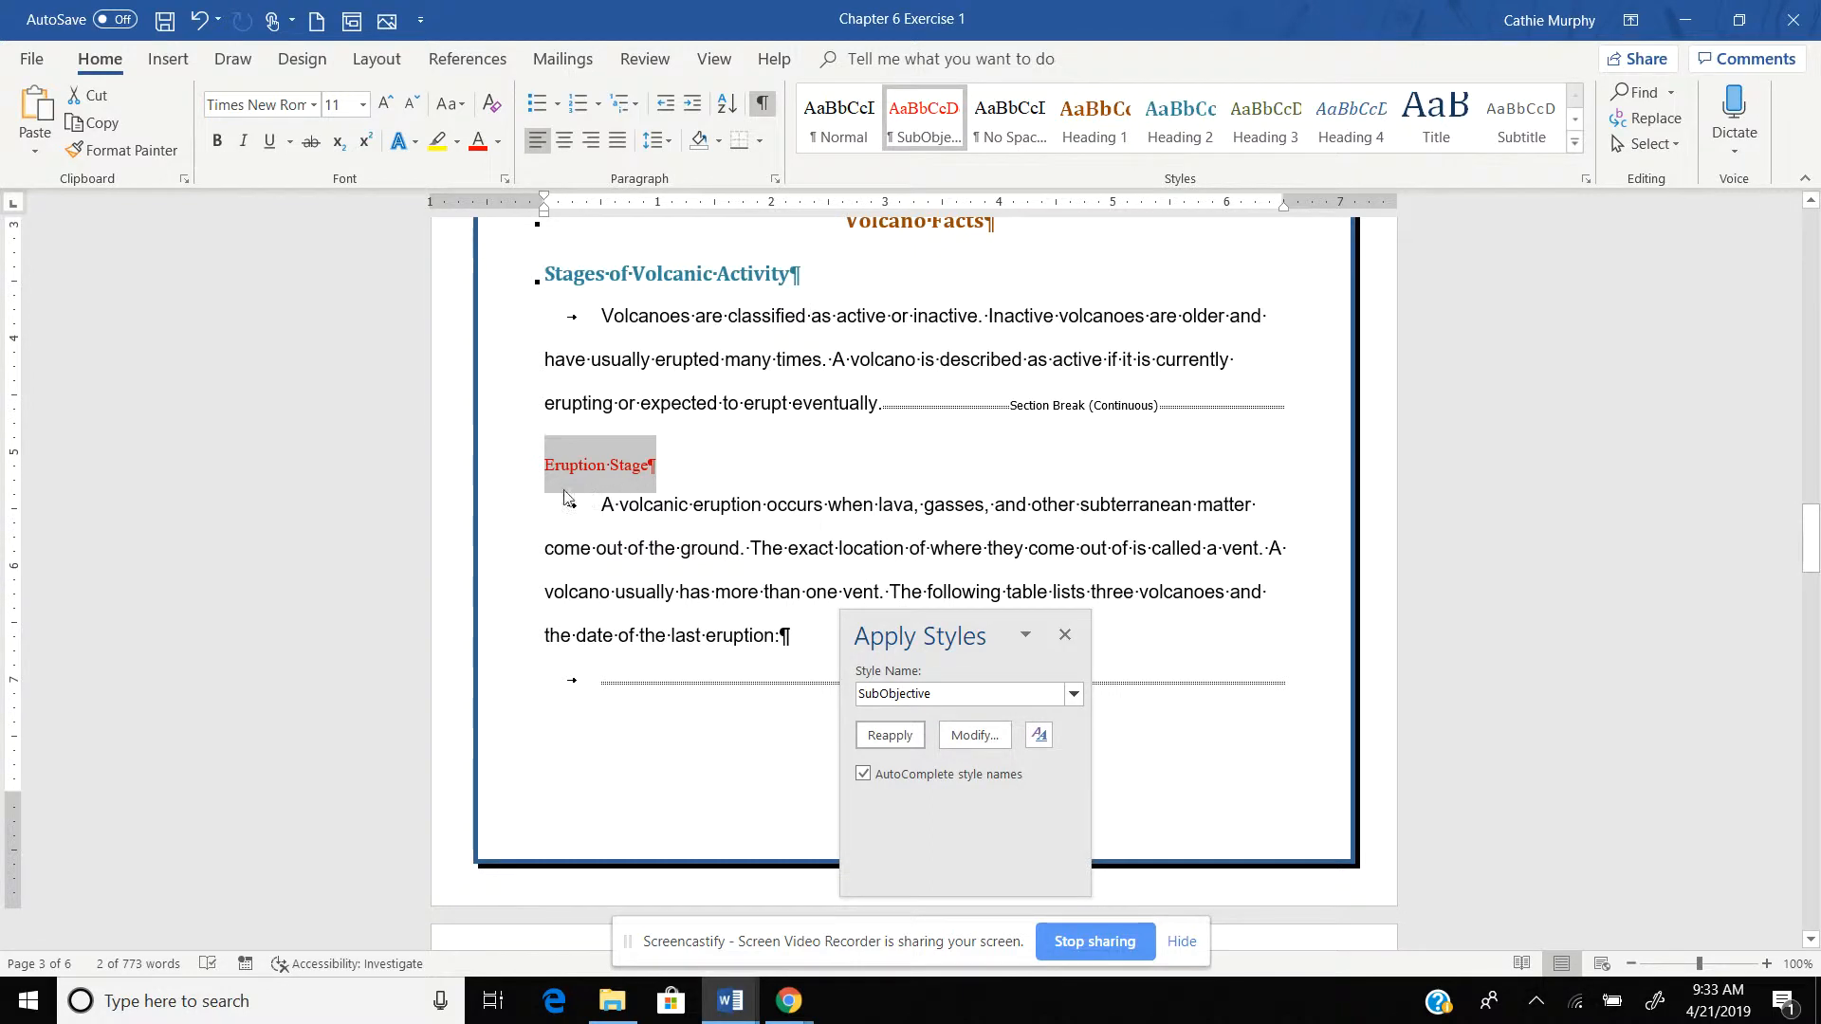
# Copy the SubObjective formatting from "Eruption Stage" onto "Cooling and Inactive Stage" and close Apply Styles.
pyautogui.click(661, 551)
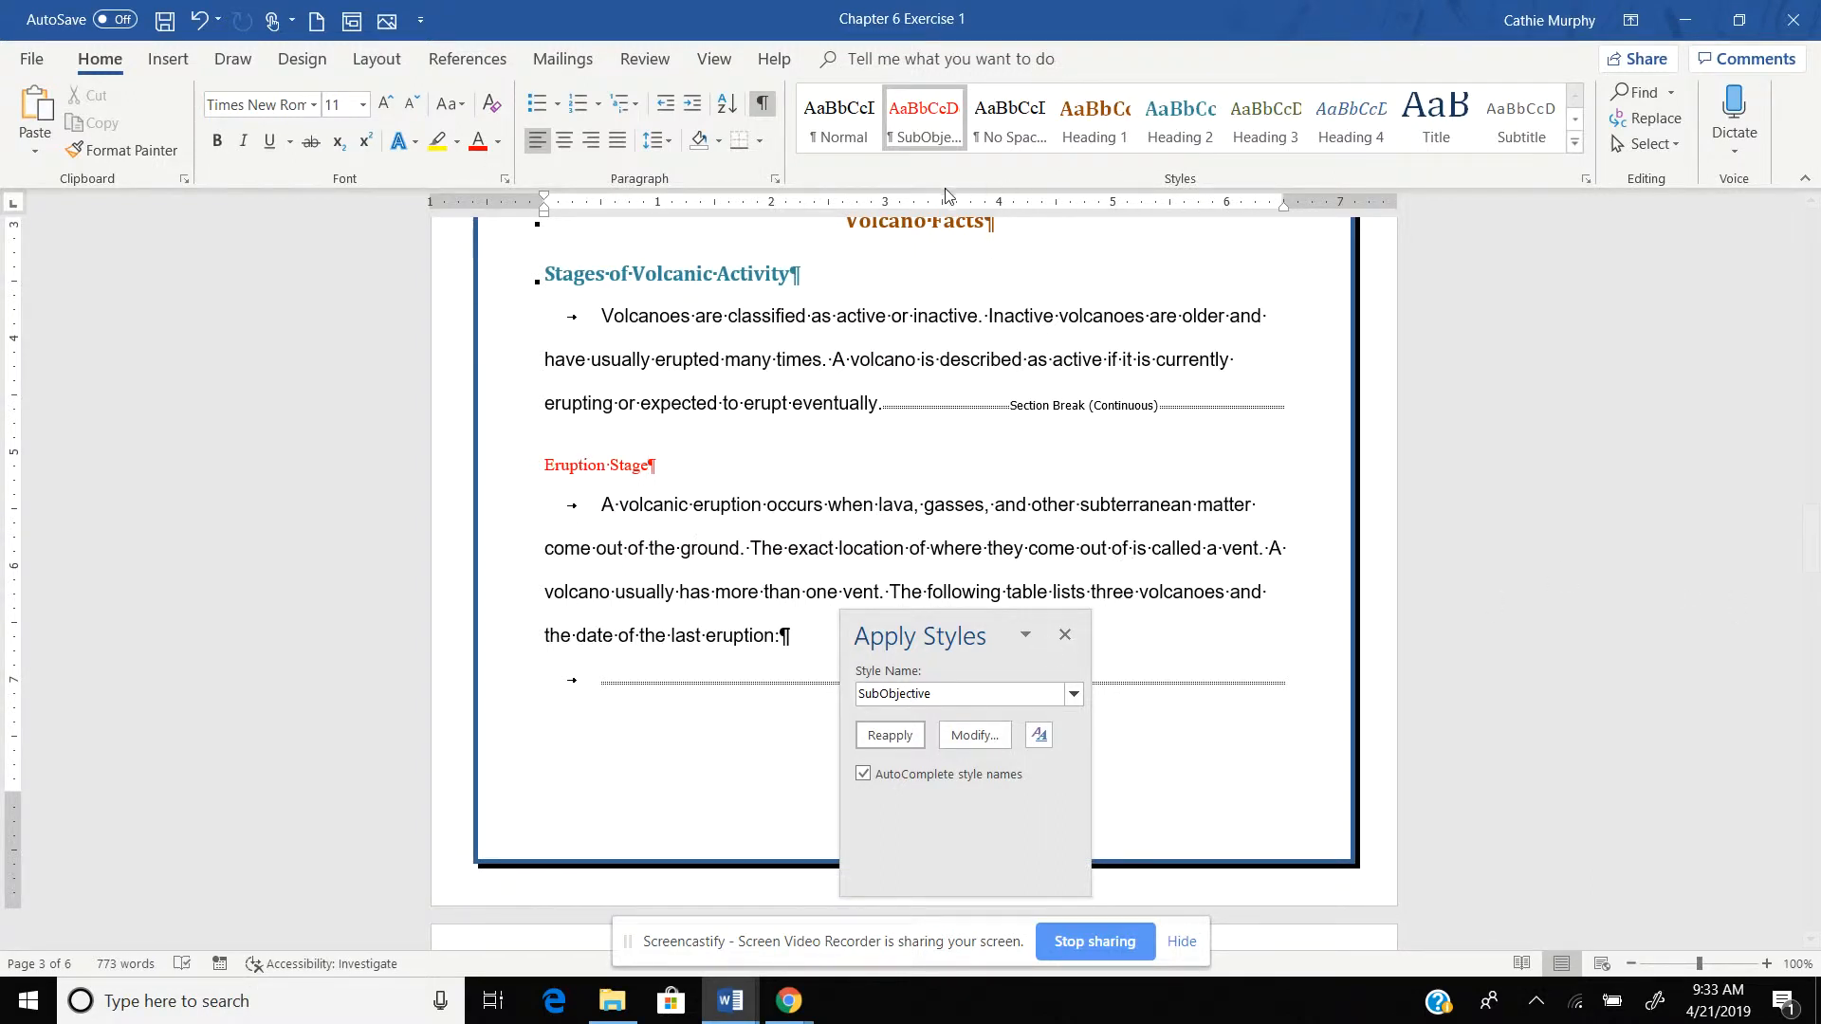
pyautogui.click(144, 151)
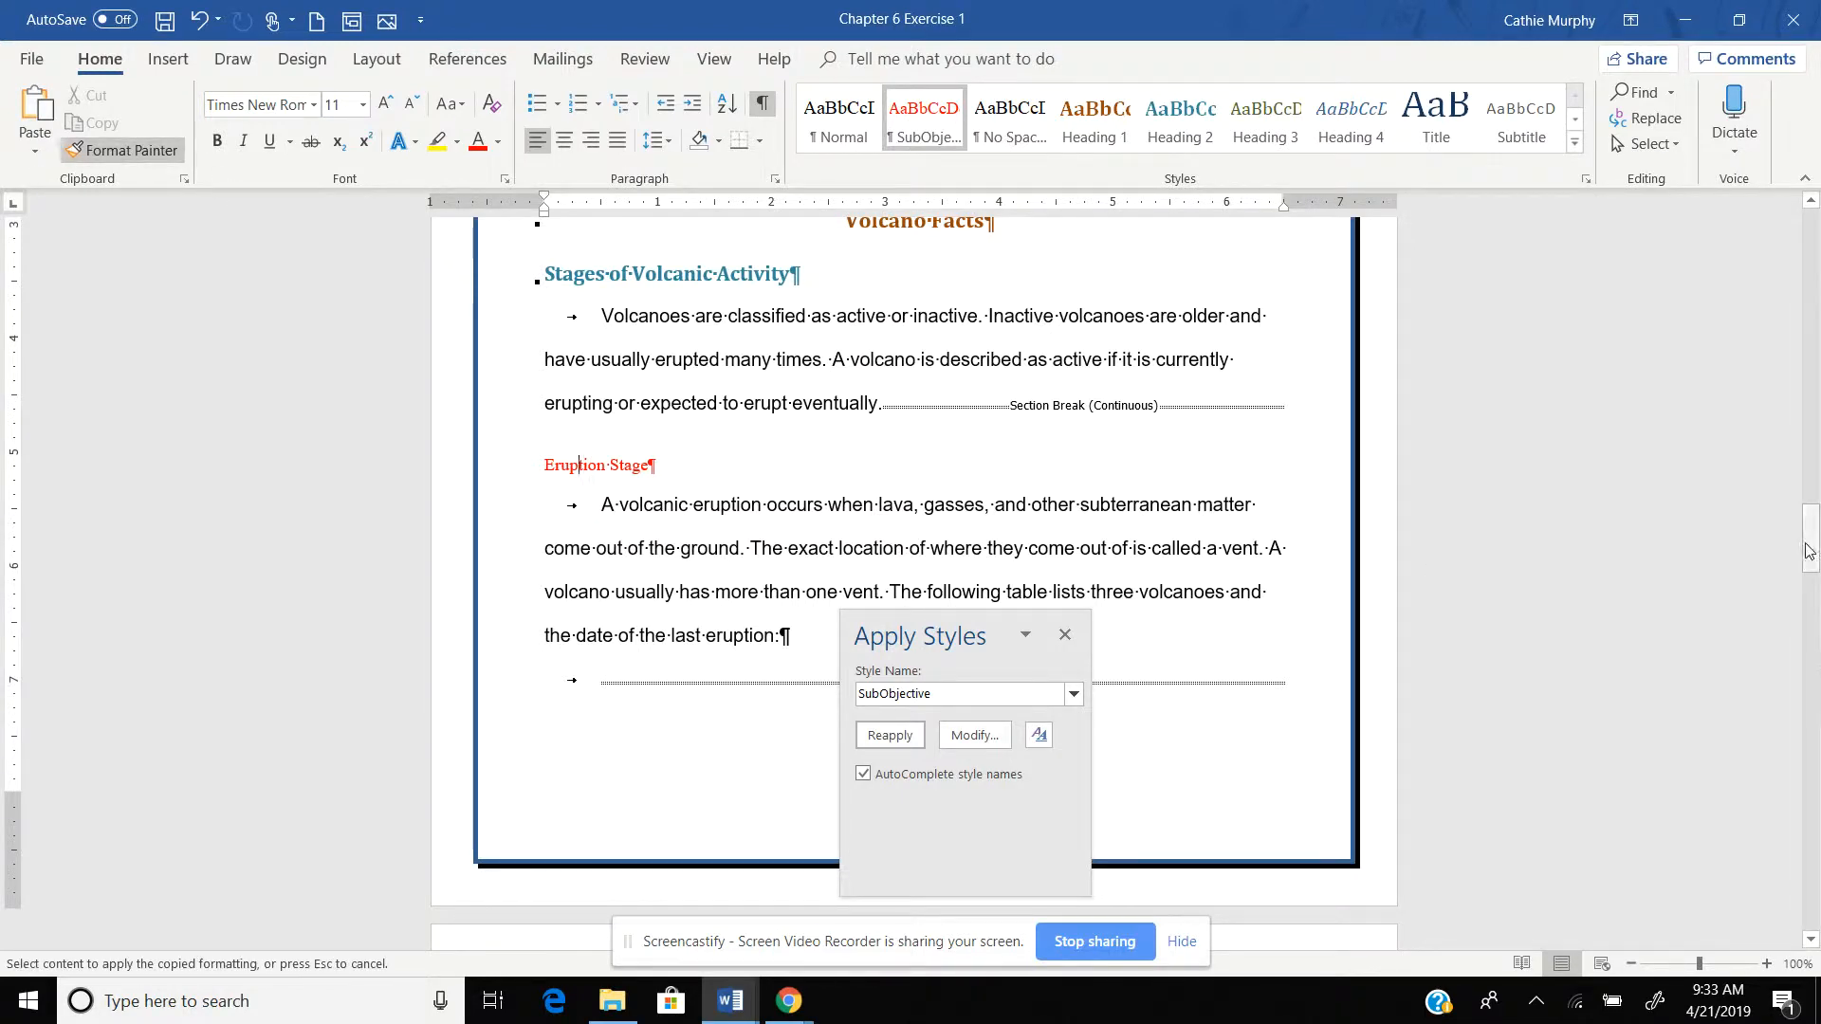
pyautogui.moveTo(1811, 567); pyautogui.dragTo(1811, 644)
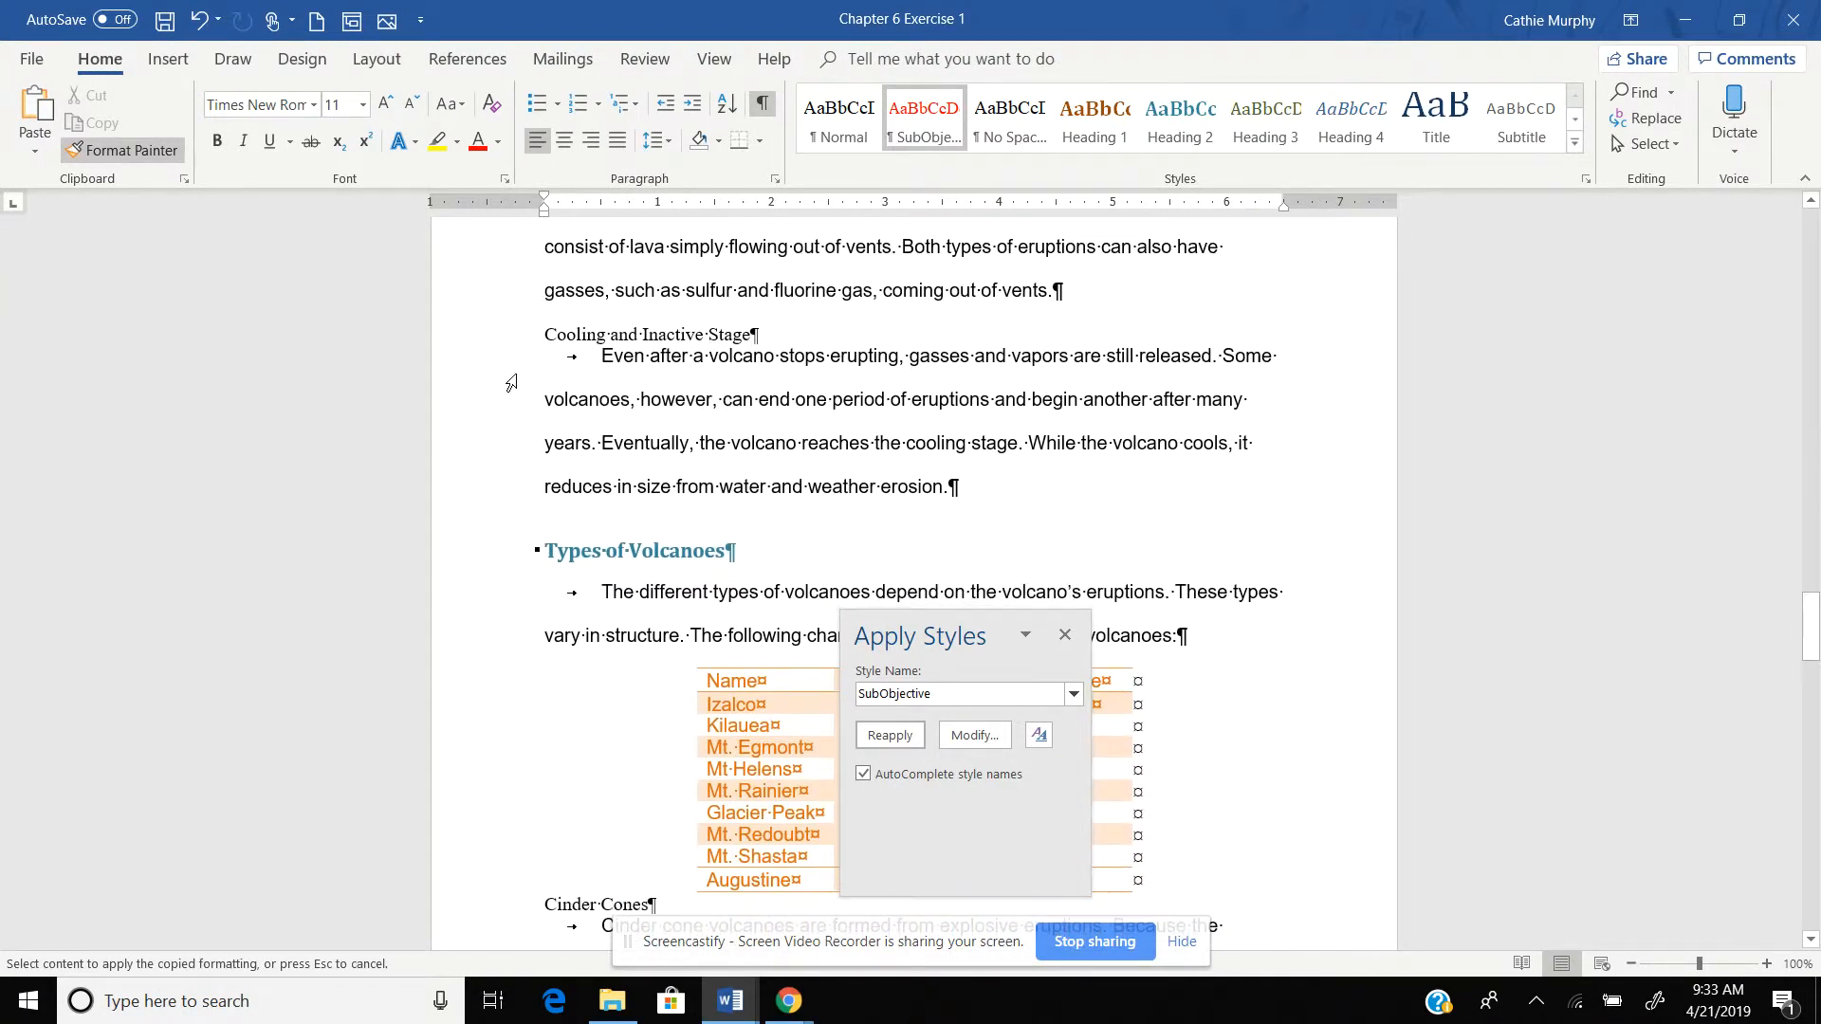
pyautogui.moveTo(537, 329); pyautogui.dragTo(754, 333)
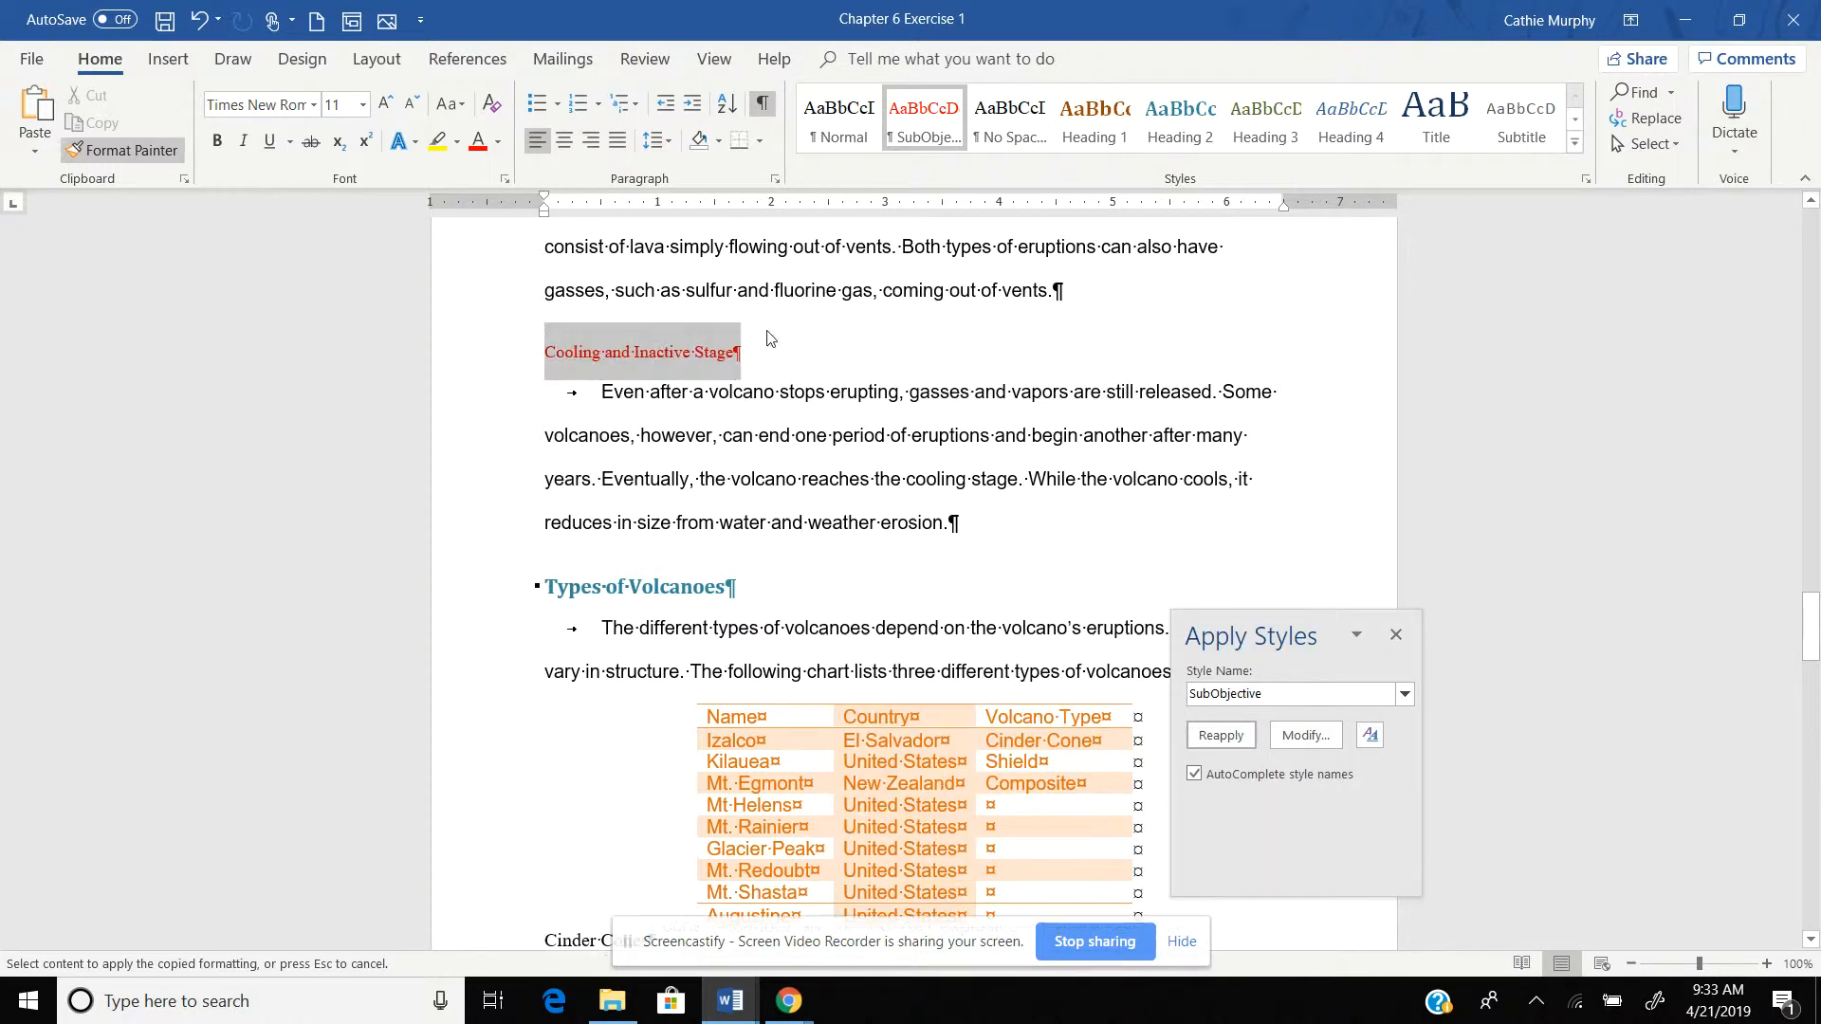
pyautogui.click(1396, 635)
# Copy the SubObjective formatting onto the "Cinder Cones", "Shield Volcanoes" and "Composite Volcanoes" side headings, leaving the body paragraphs in their original format.
pyautogui.moveTo(1813, 593); pyautogui.dragTo(1813, 658)
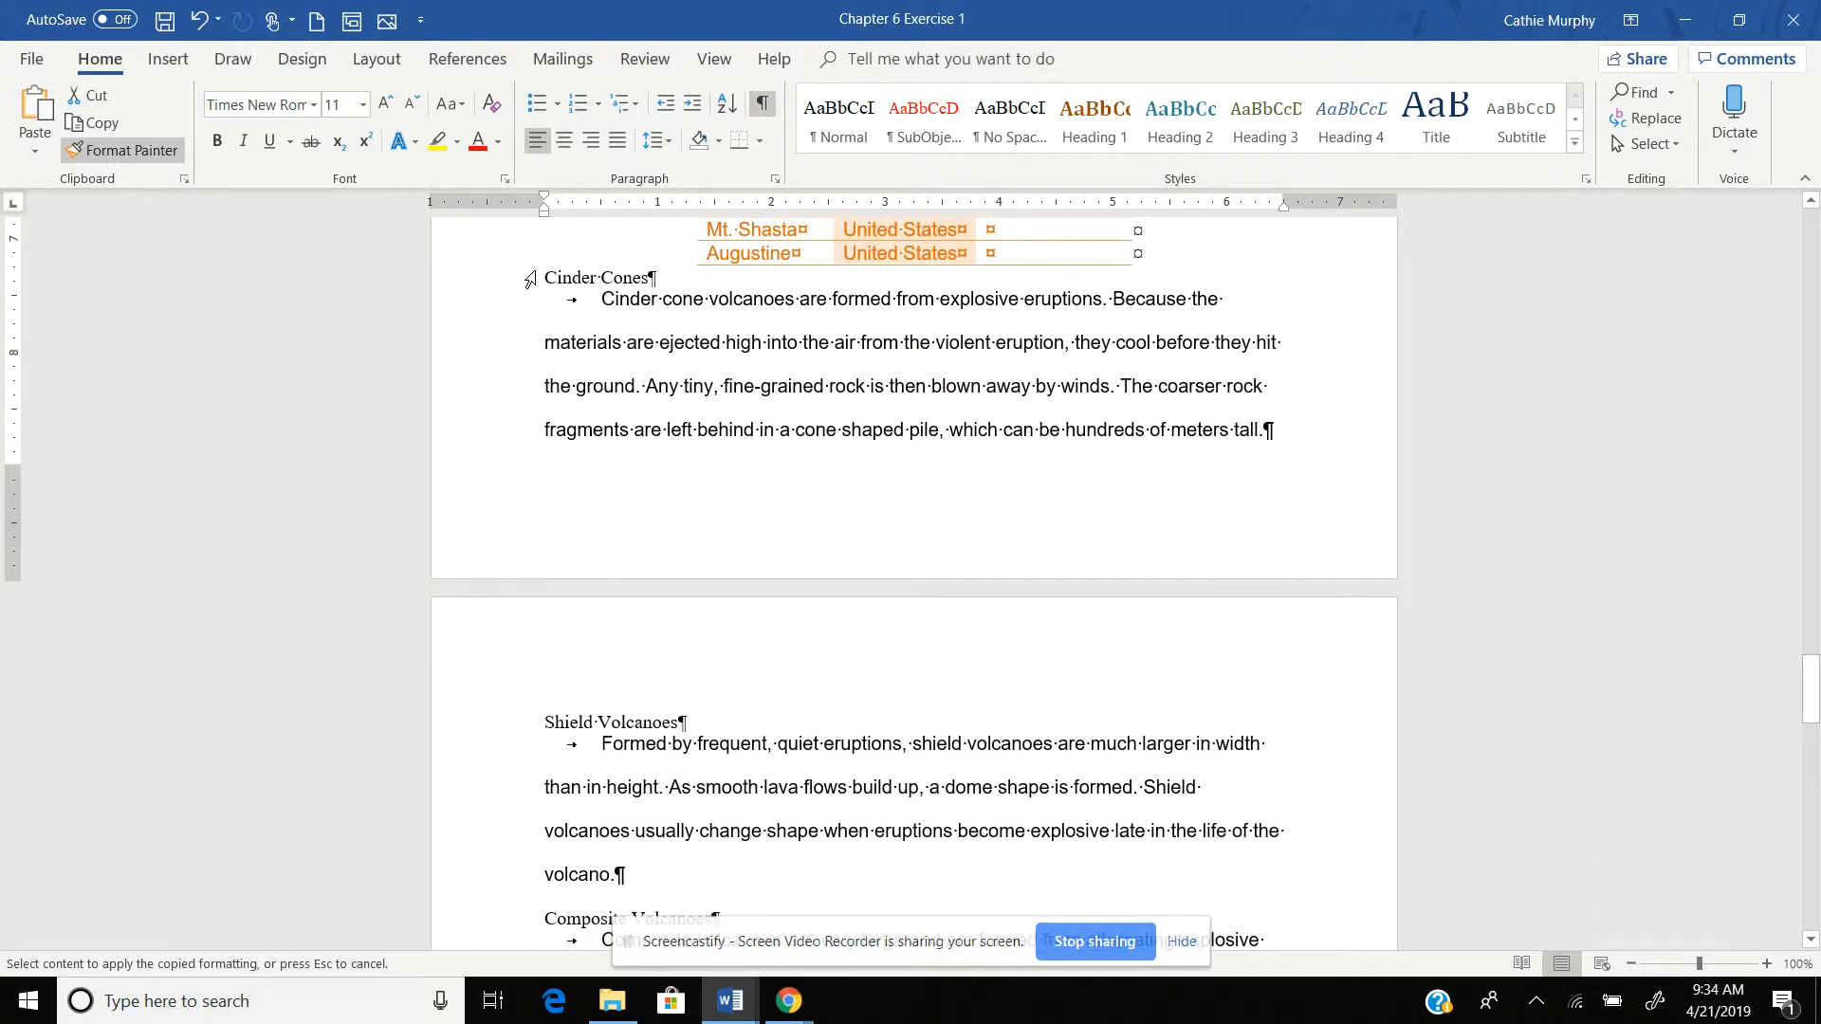
pyautogui.moveTo(547, 275); pyautogui.dragTo(654, 277)
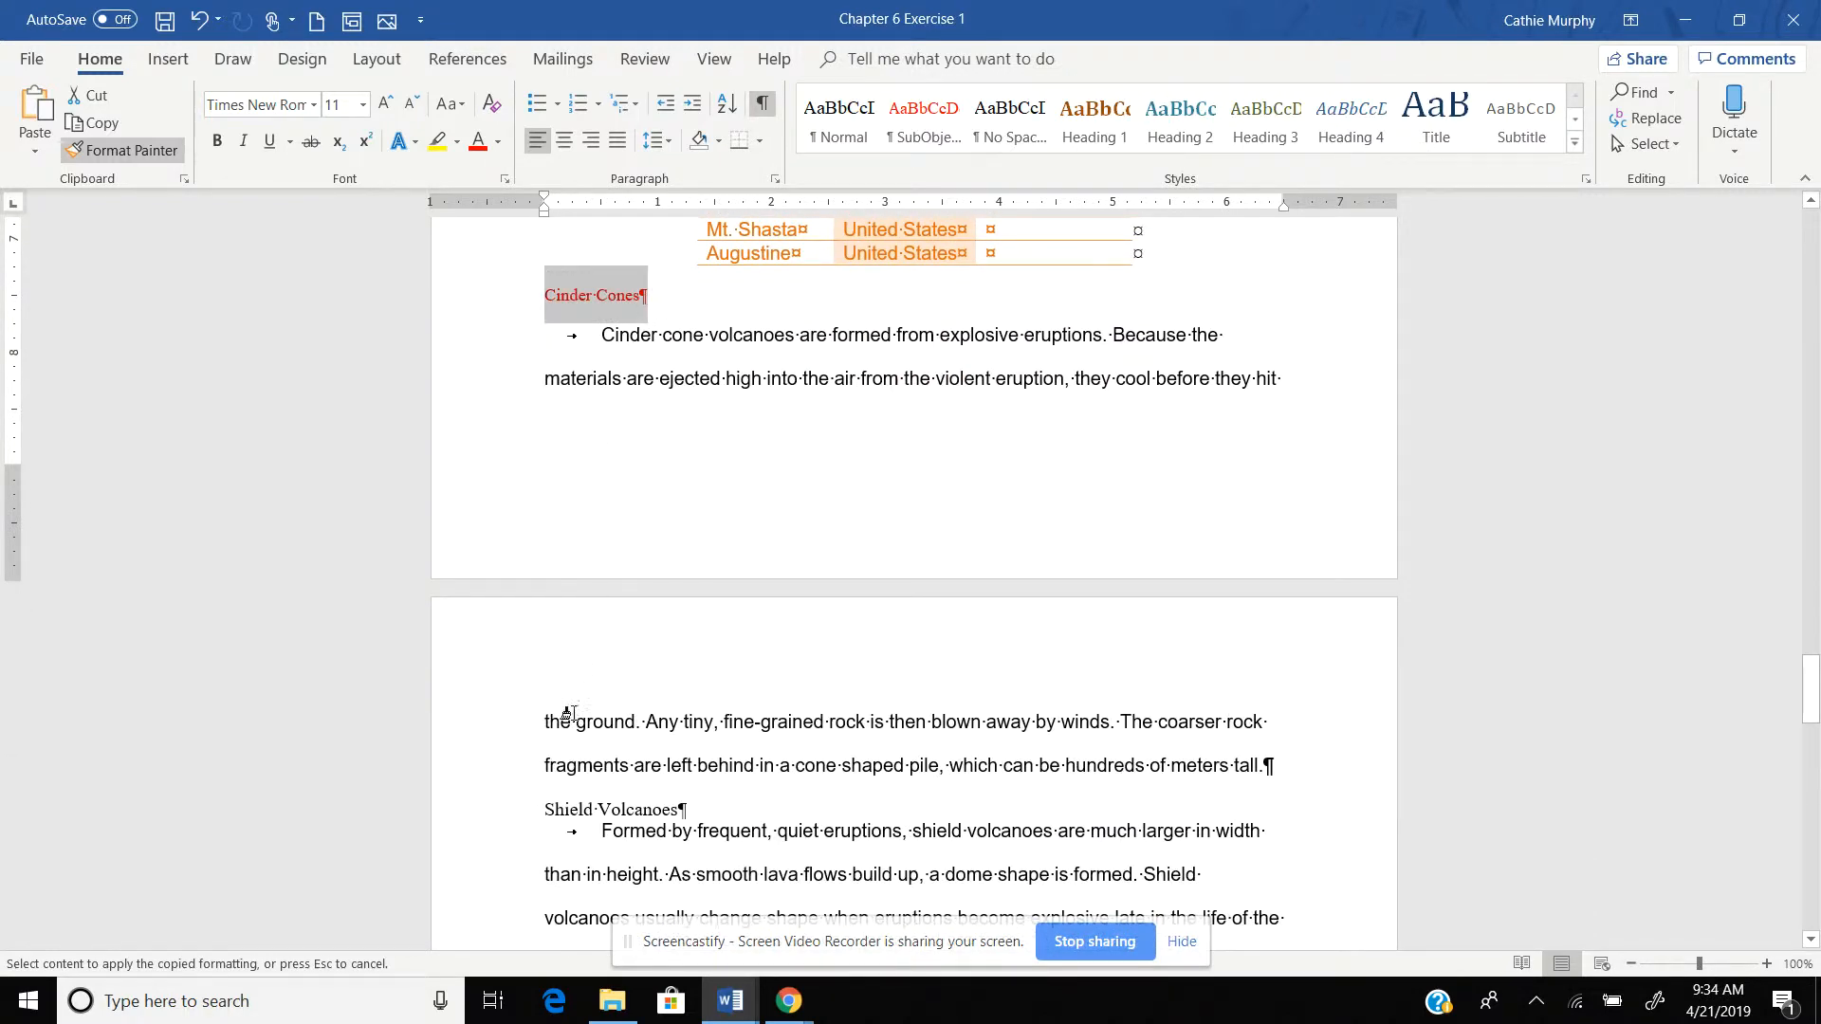
pyautogui.moveTo(582, 804); pyautogui.dragTo(693, 811)
pyautogui.moveTo(1811, 690); pyautogui.dragTo(1813, 762)
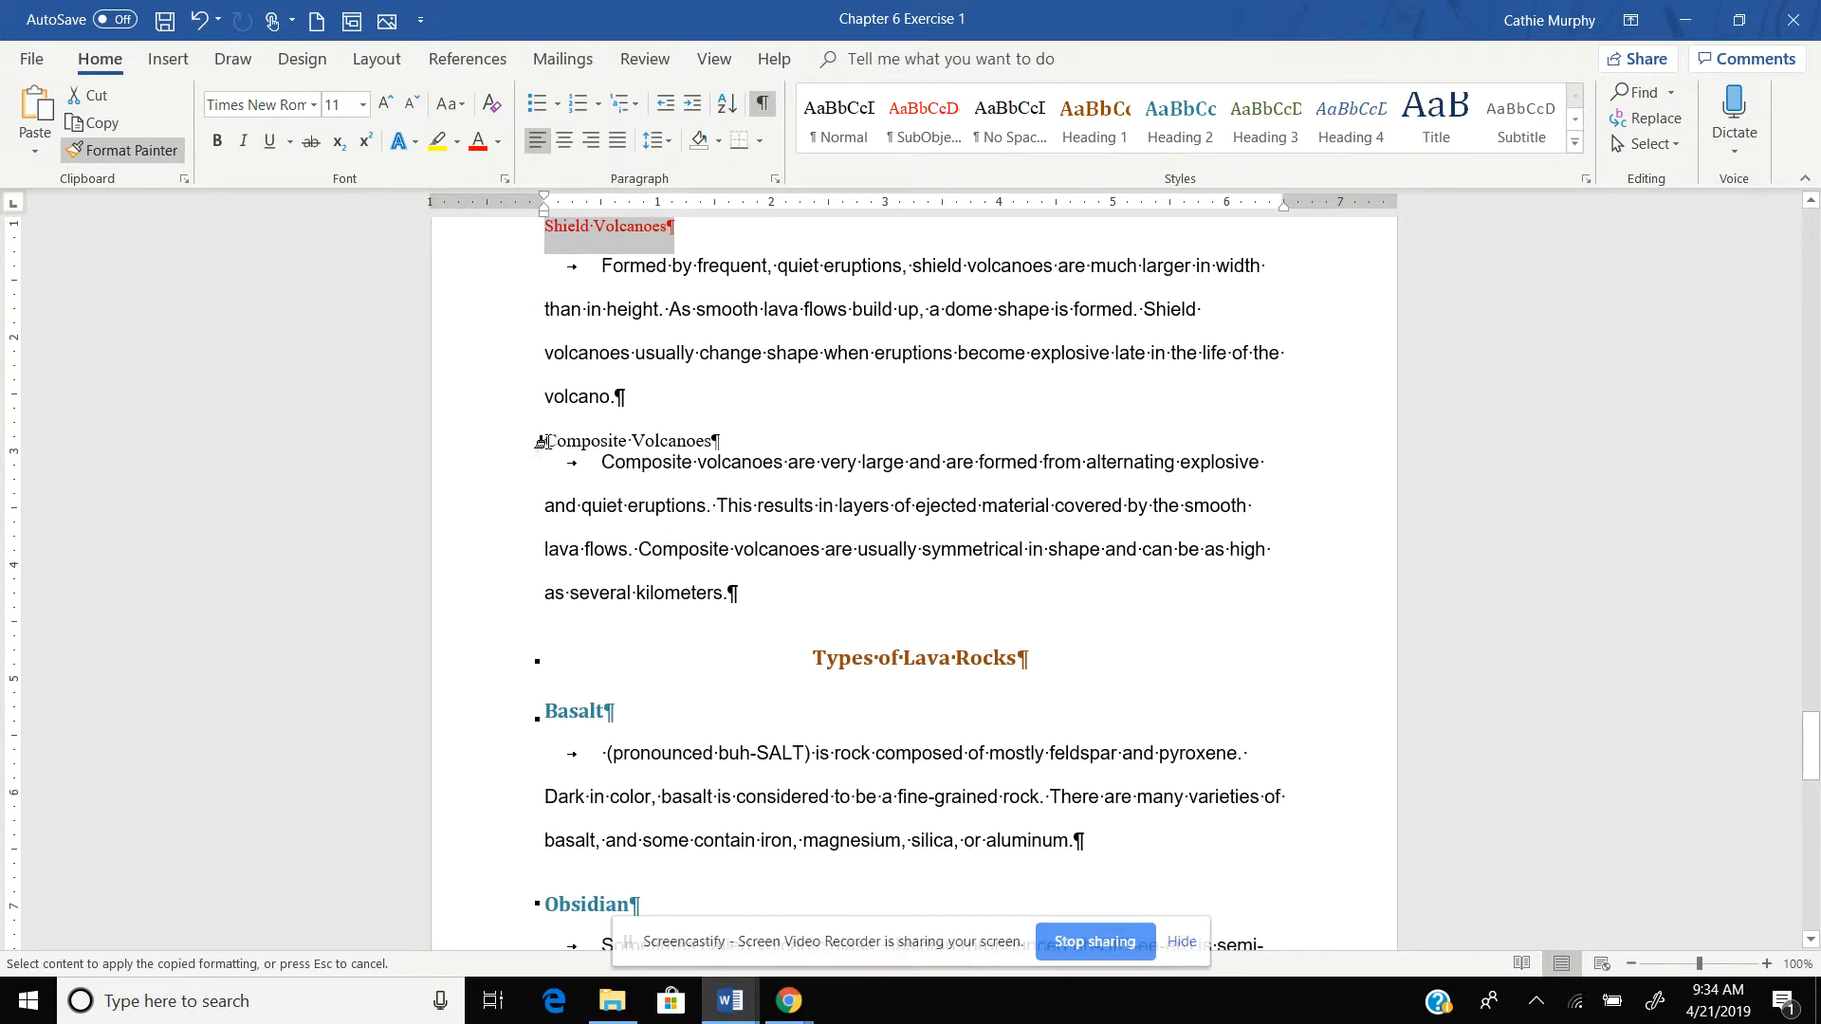
pyautogui.moveTo(561, 438); pyautogui.dragTo(720, 442)
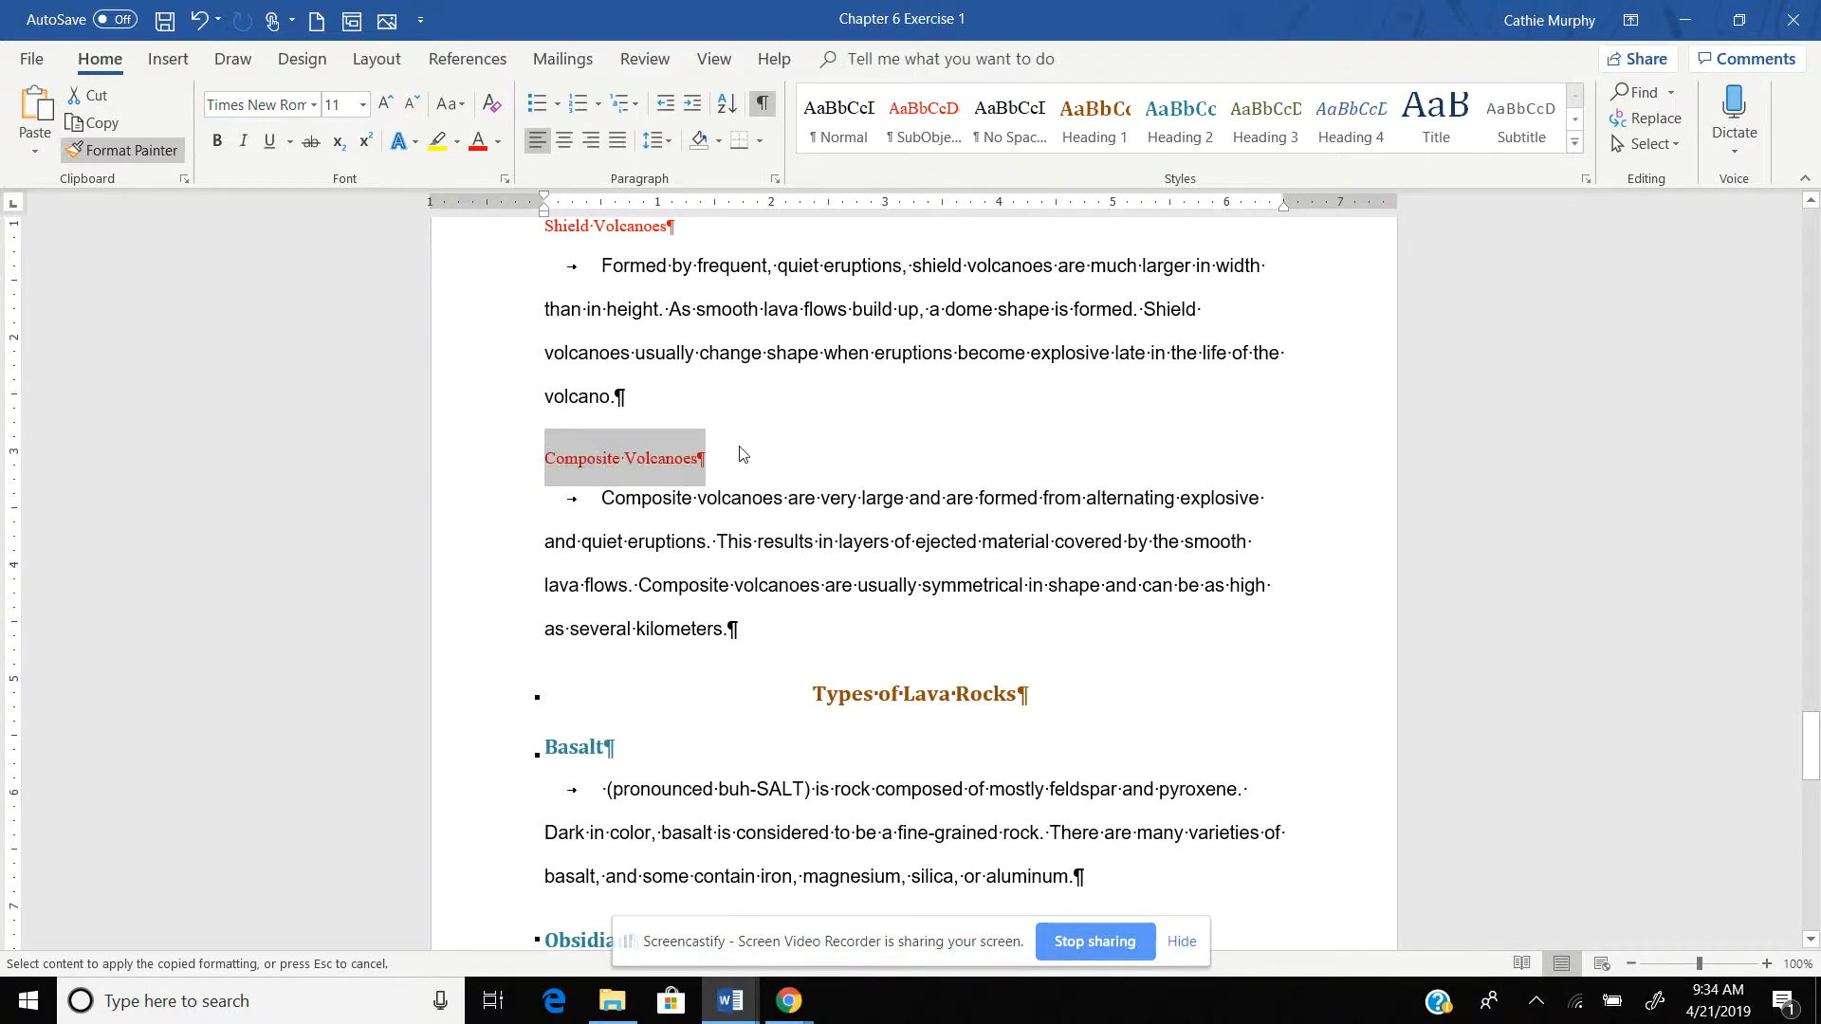
pyautogui.click(1239, 593)
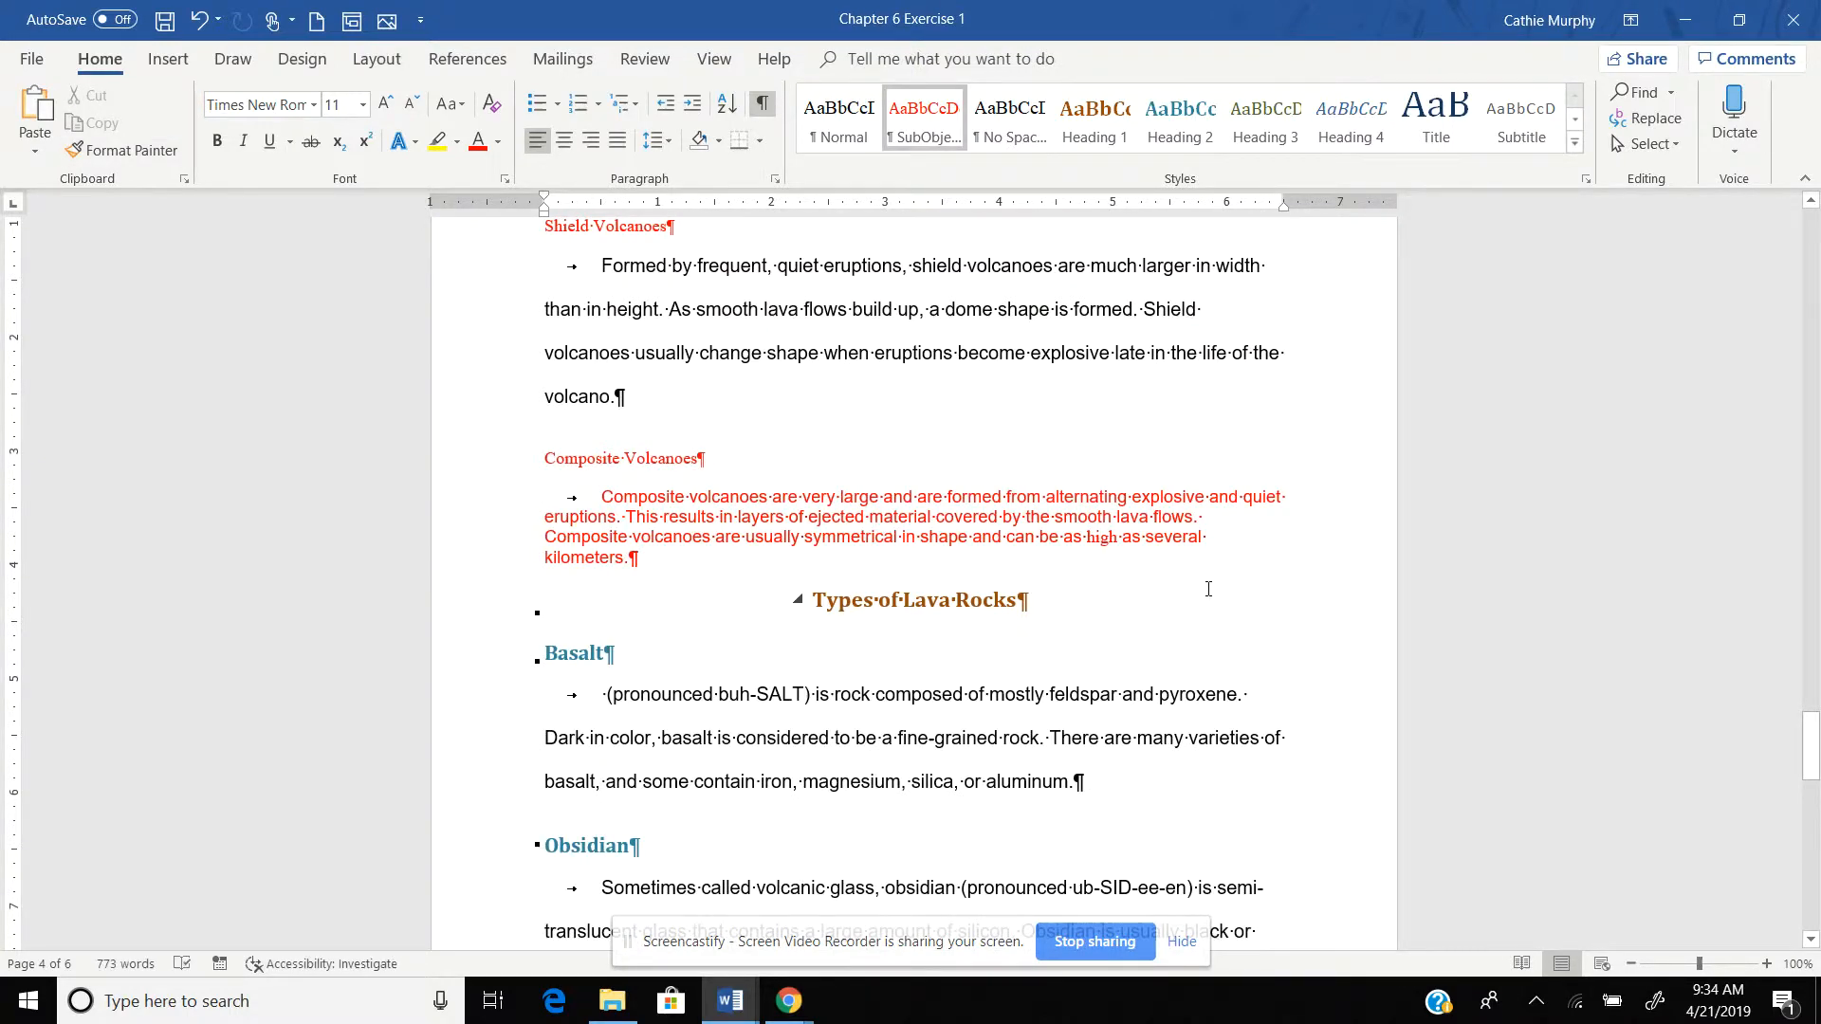
pyautogui.hotkey('ctrl', 'z')
# Set up a custom table of contents and choose the Formal format for it.
pyautogui.moveTo(1811, 721); pyautogui.dragTo(1815, 237)
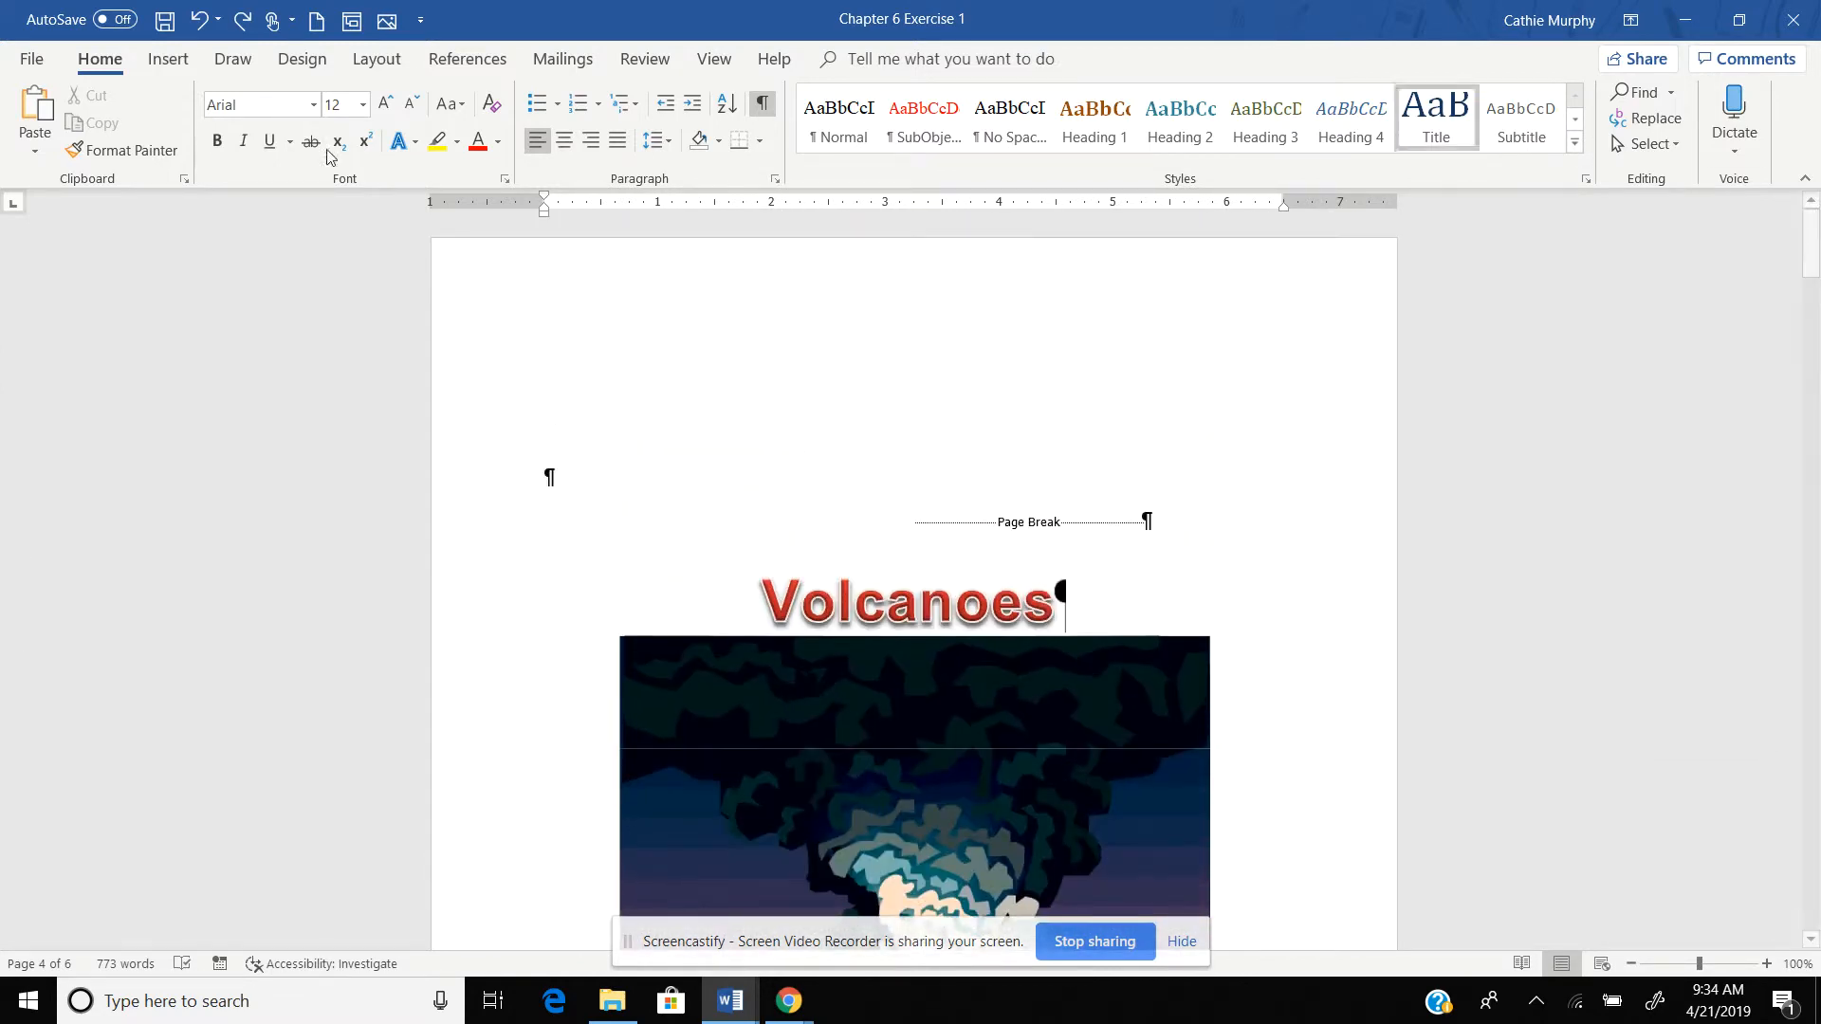
pyautogui.click(470, 62)
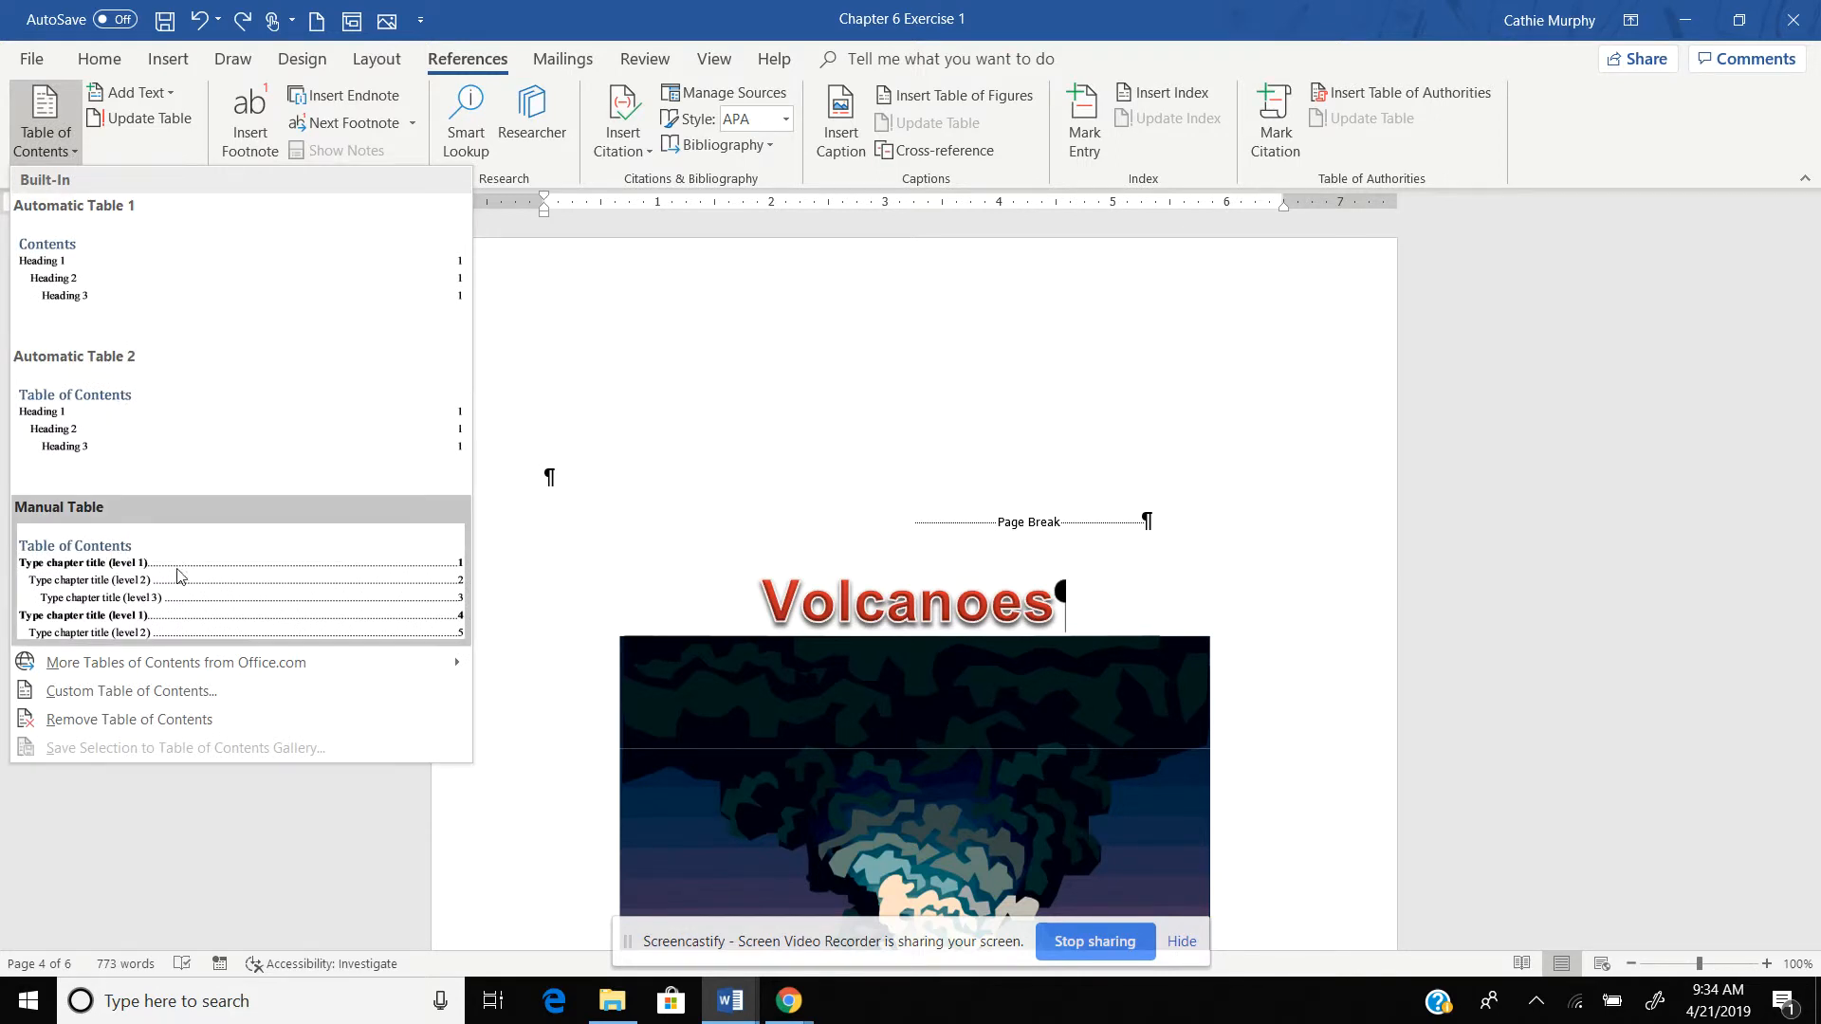
pyautogui.click(123, 693)
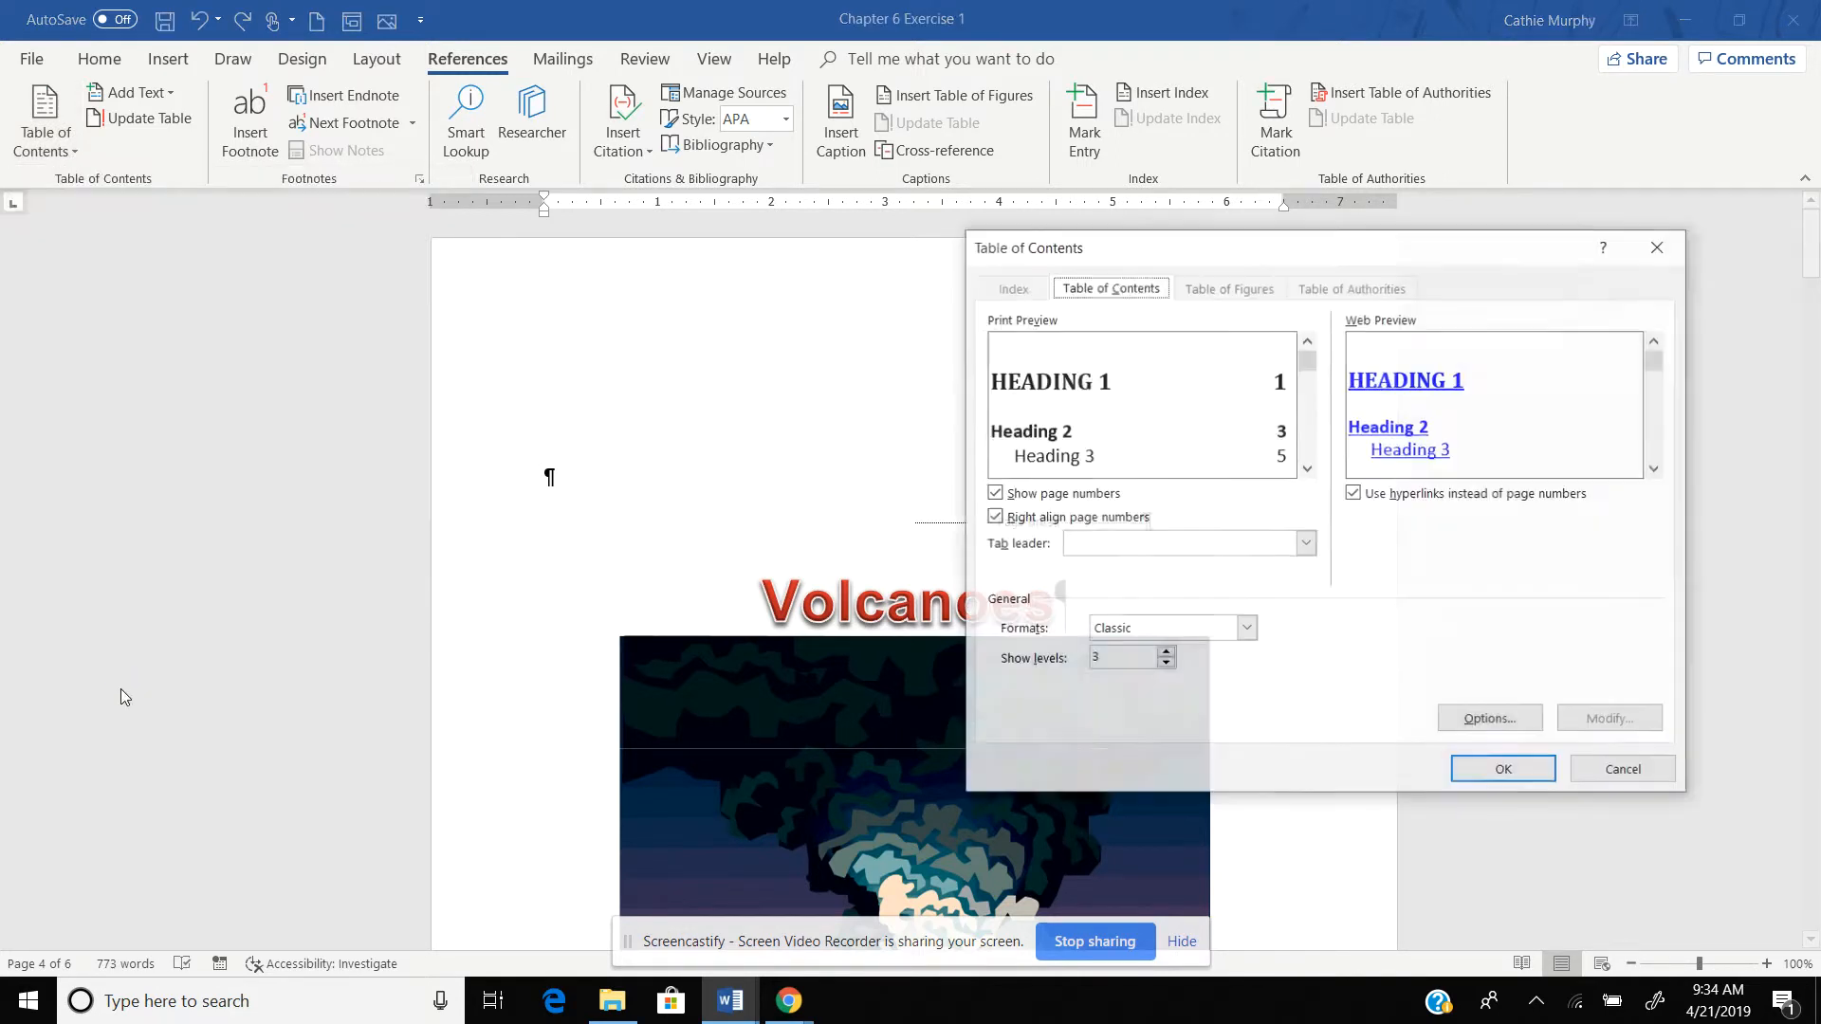
pyautogui.click(1245, 629)
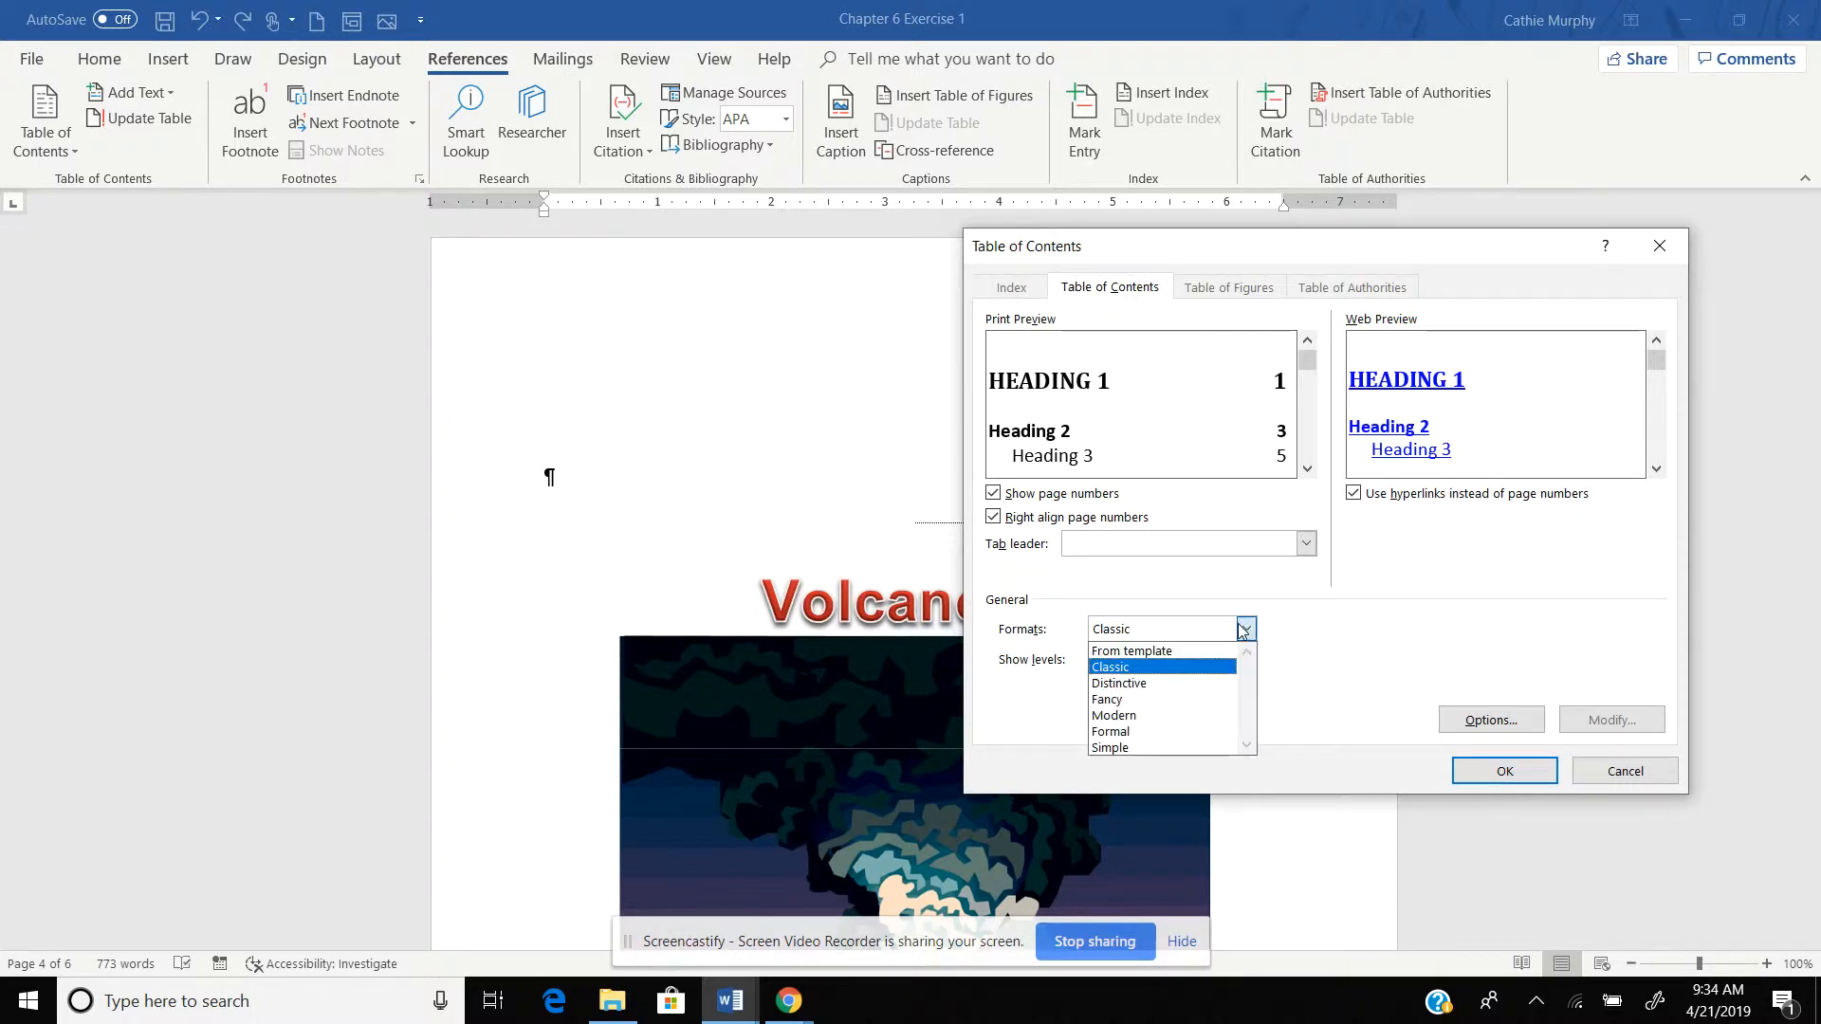
pyautogui.click(1141, 732)
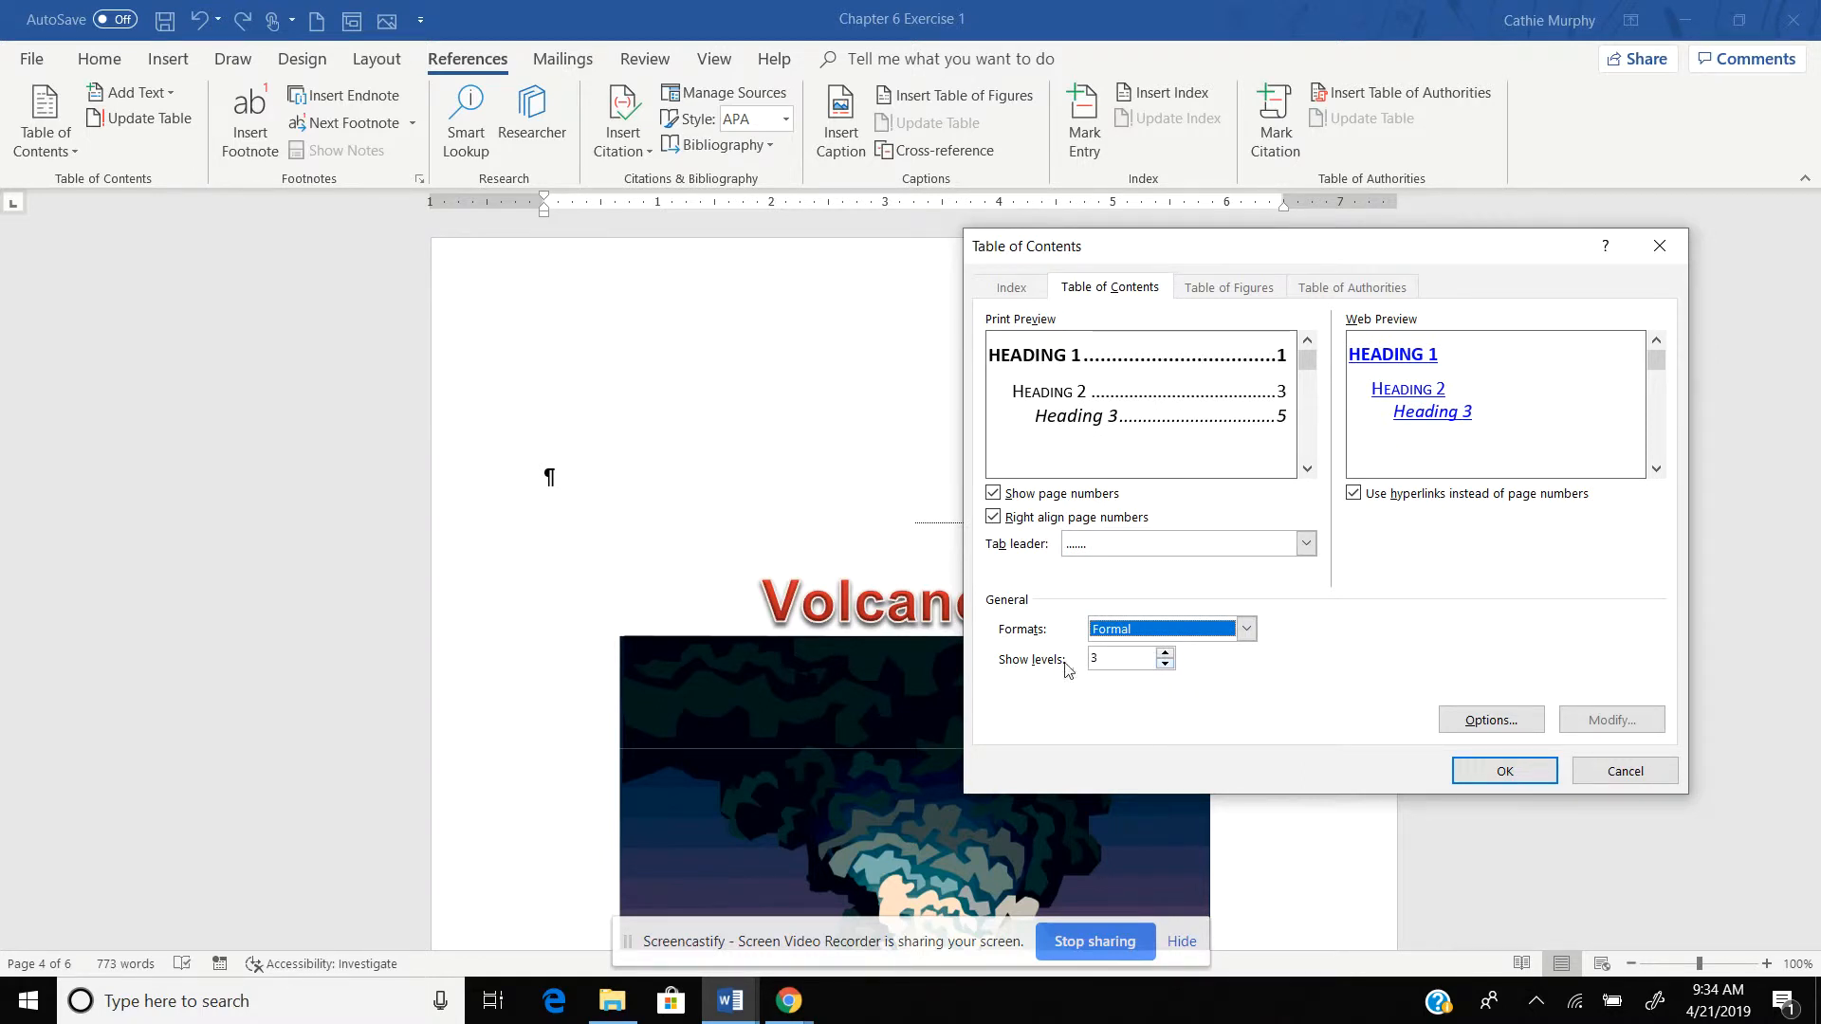
# In the table of contents options, clear the TOC level of Heading 3 and assign level 3 to the SubObjective style.
pyautogui.click(1507, 728)
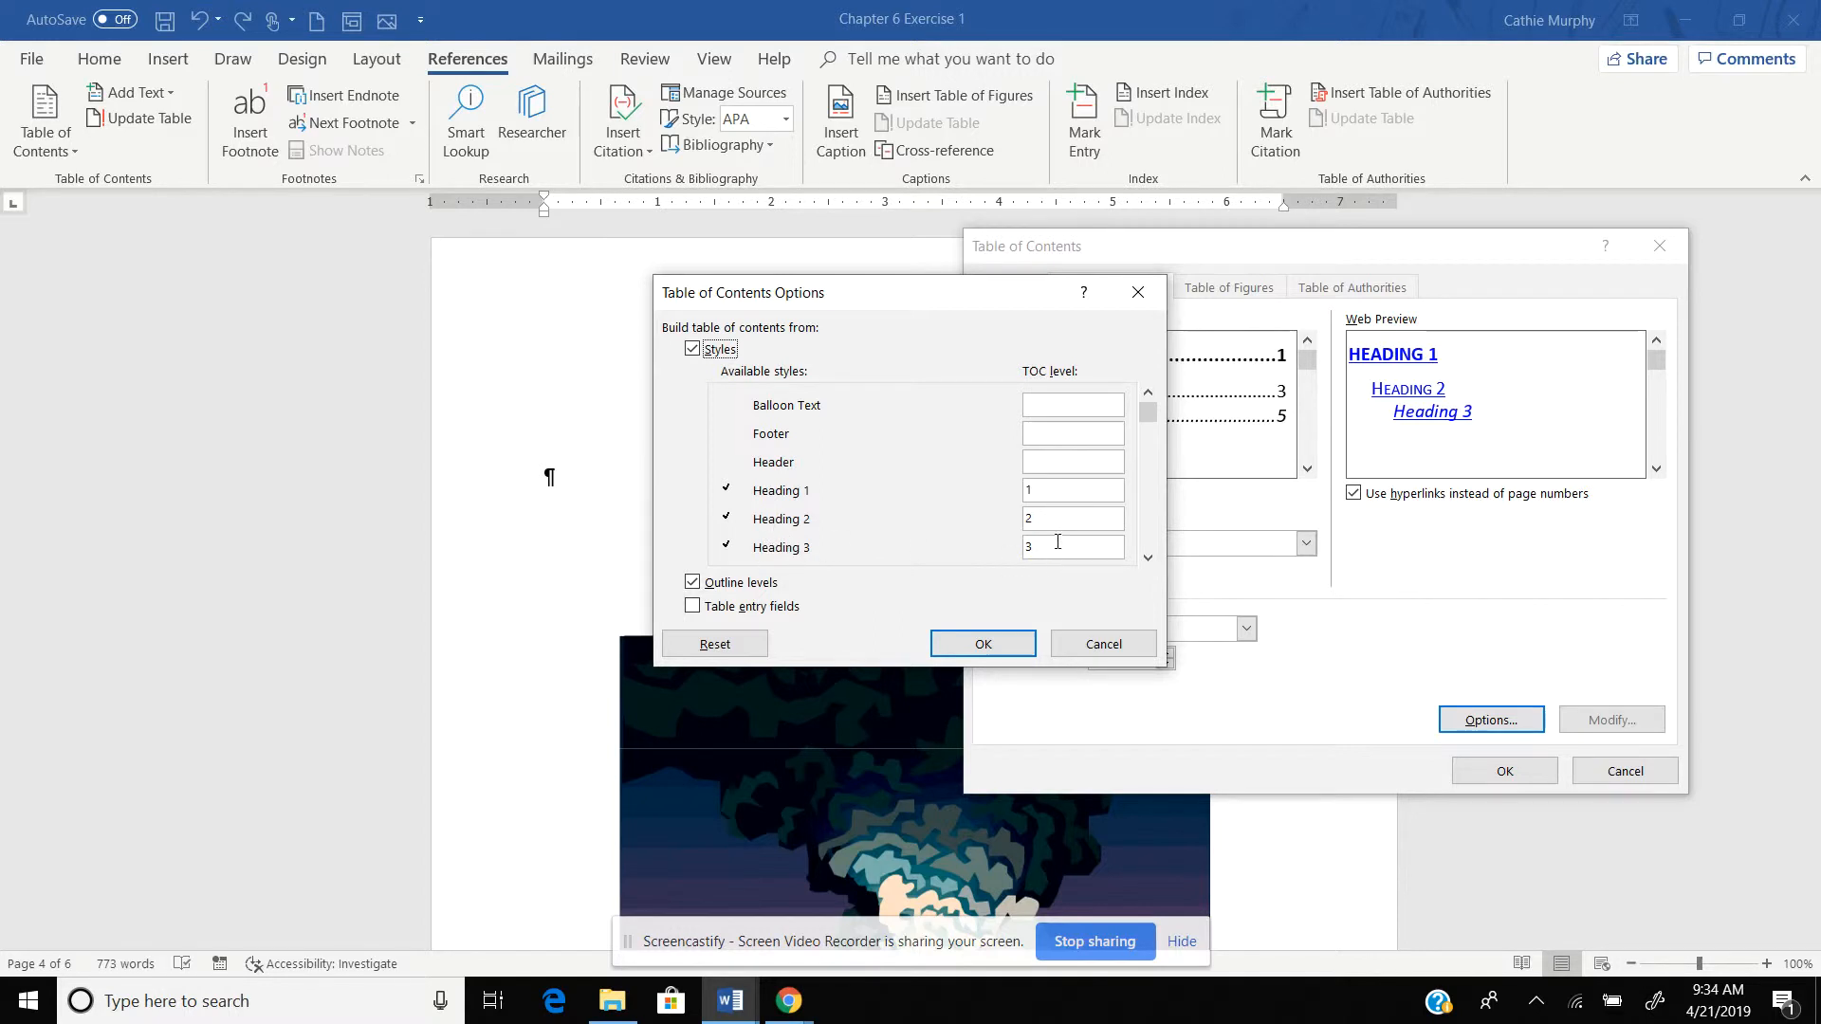
pyautogui.click(724, 646)
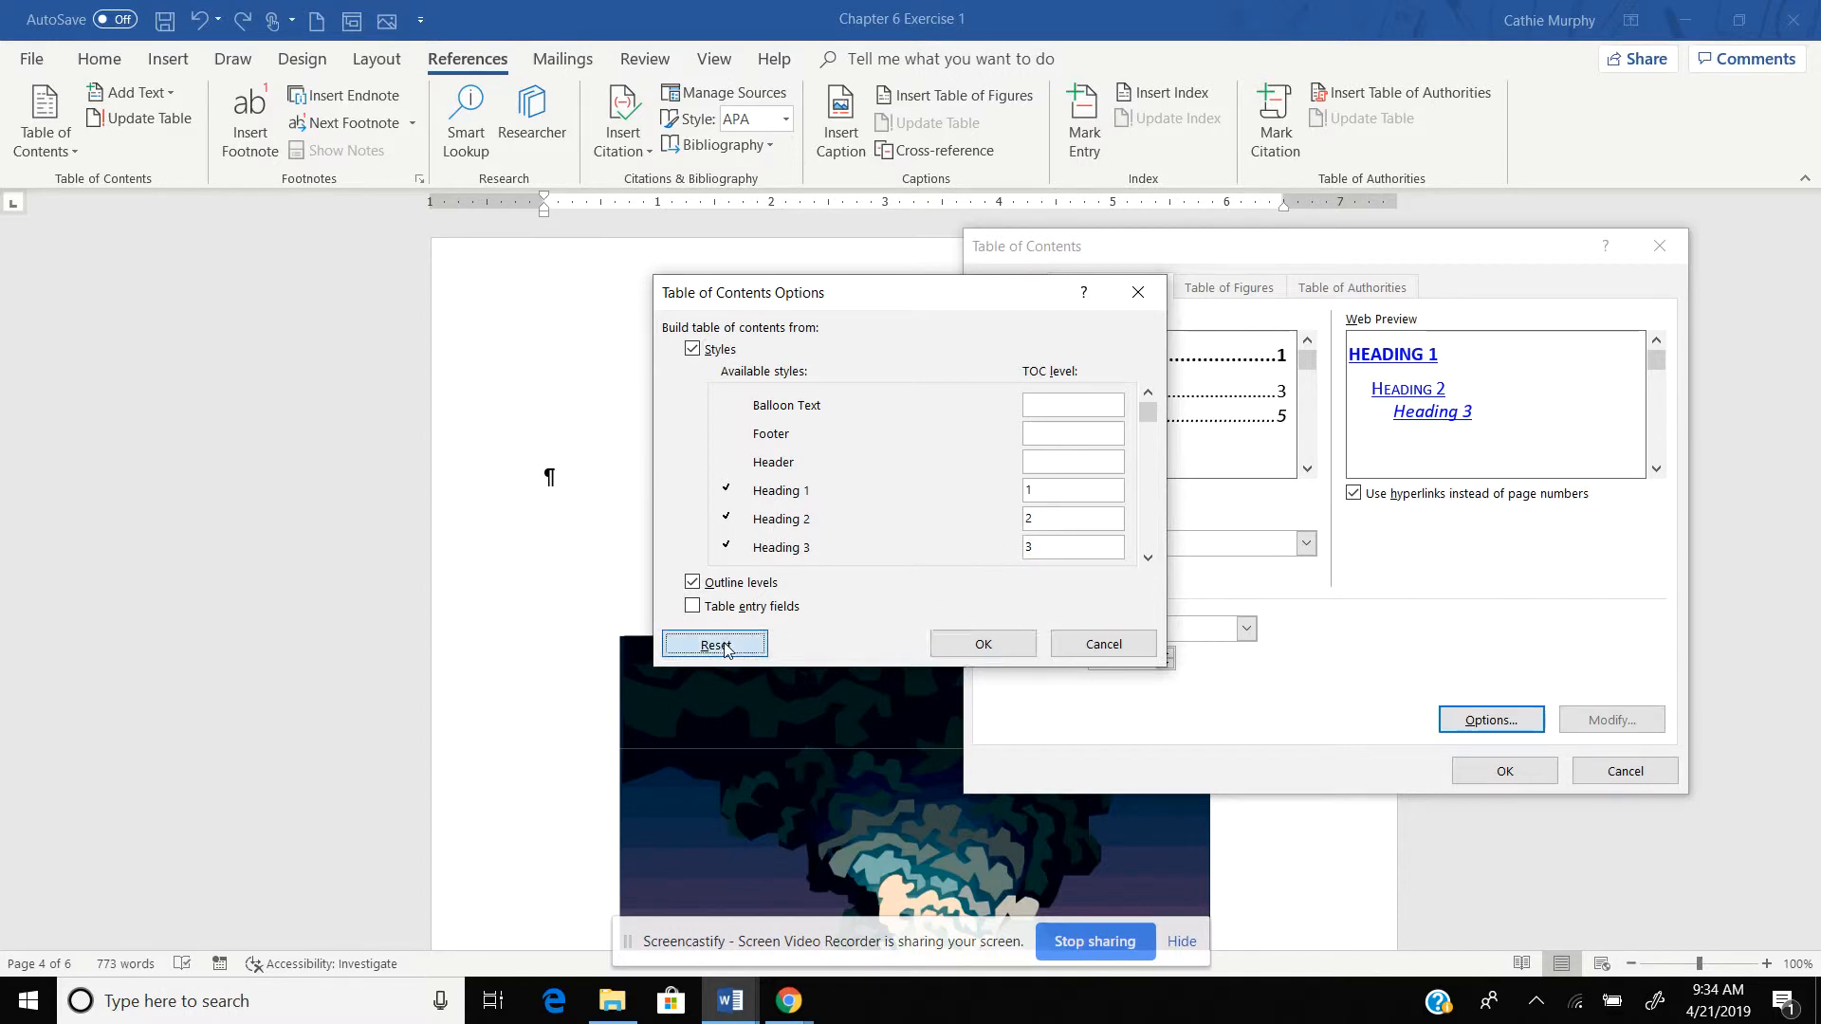
pyautogui.click(1046, 548)
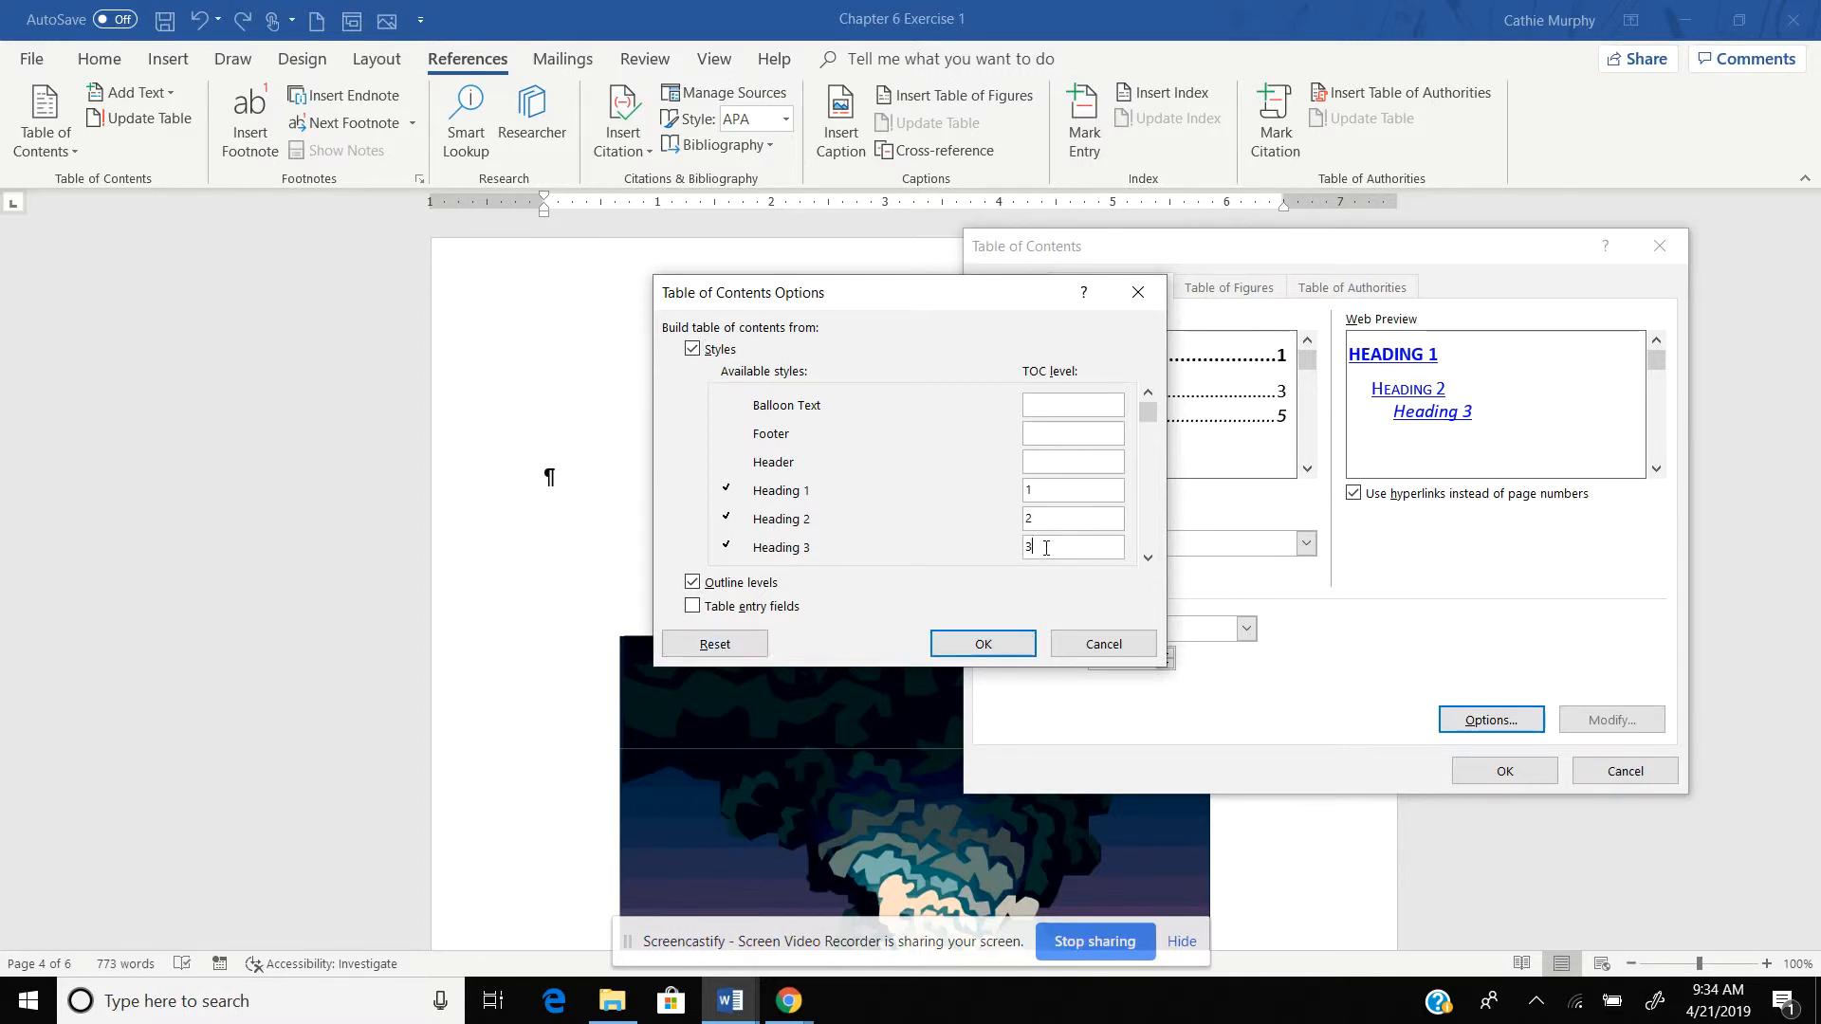
pyautogui.press('BackSpace')
pyautogui.moveTo(1148, 414); pyautogui.dragTo(1148, 477)
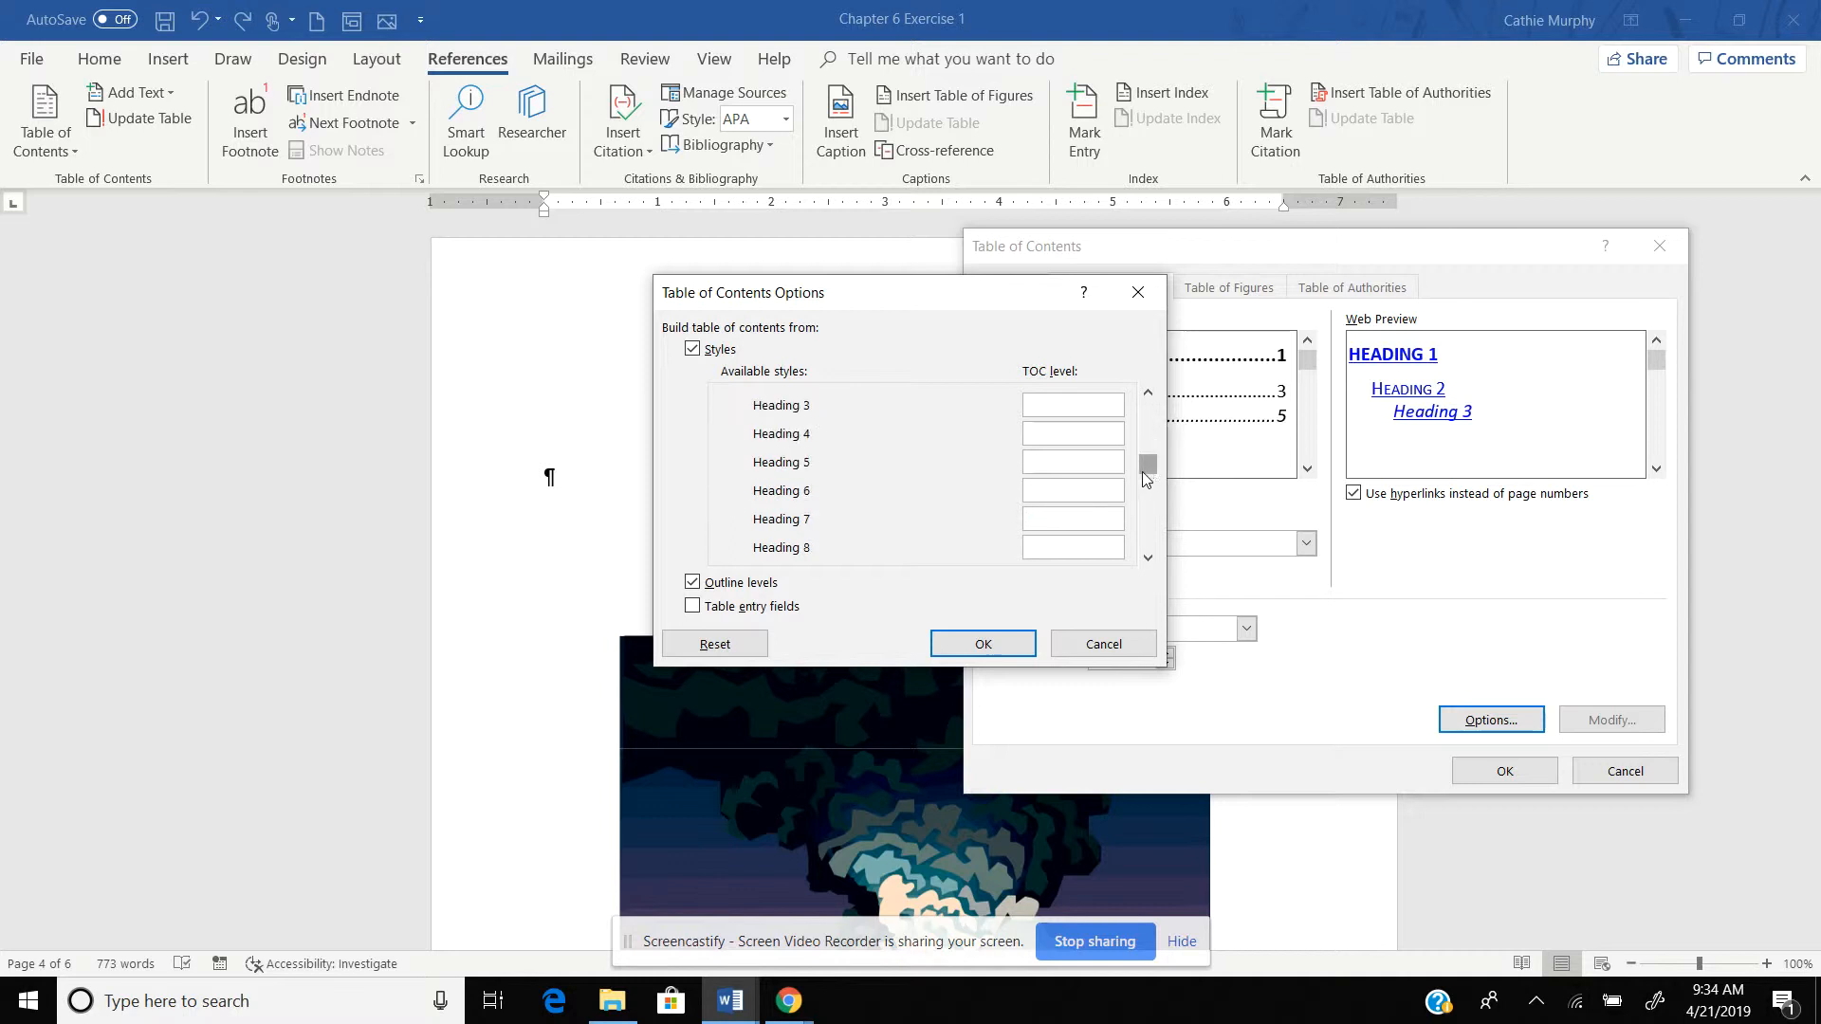
pyautogui.click(1148, 558)
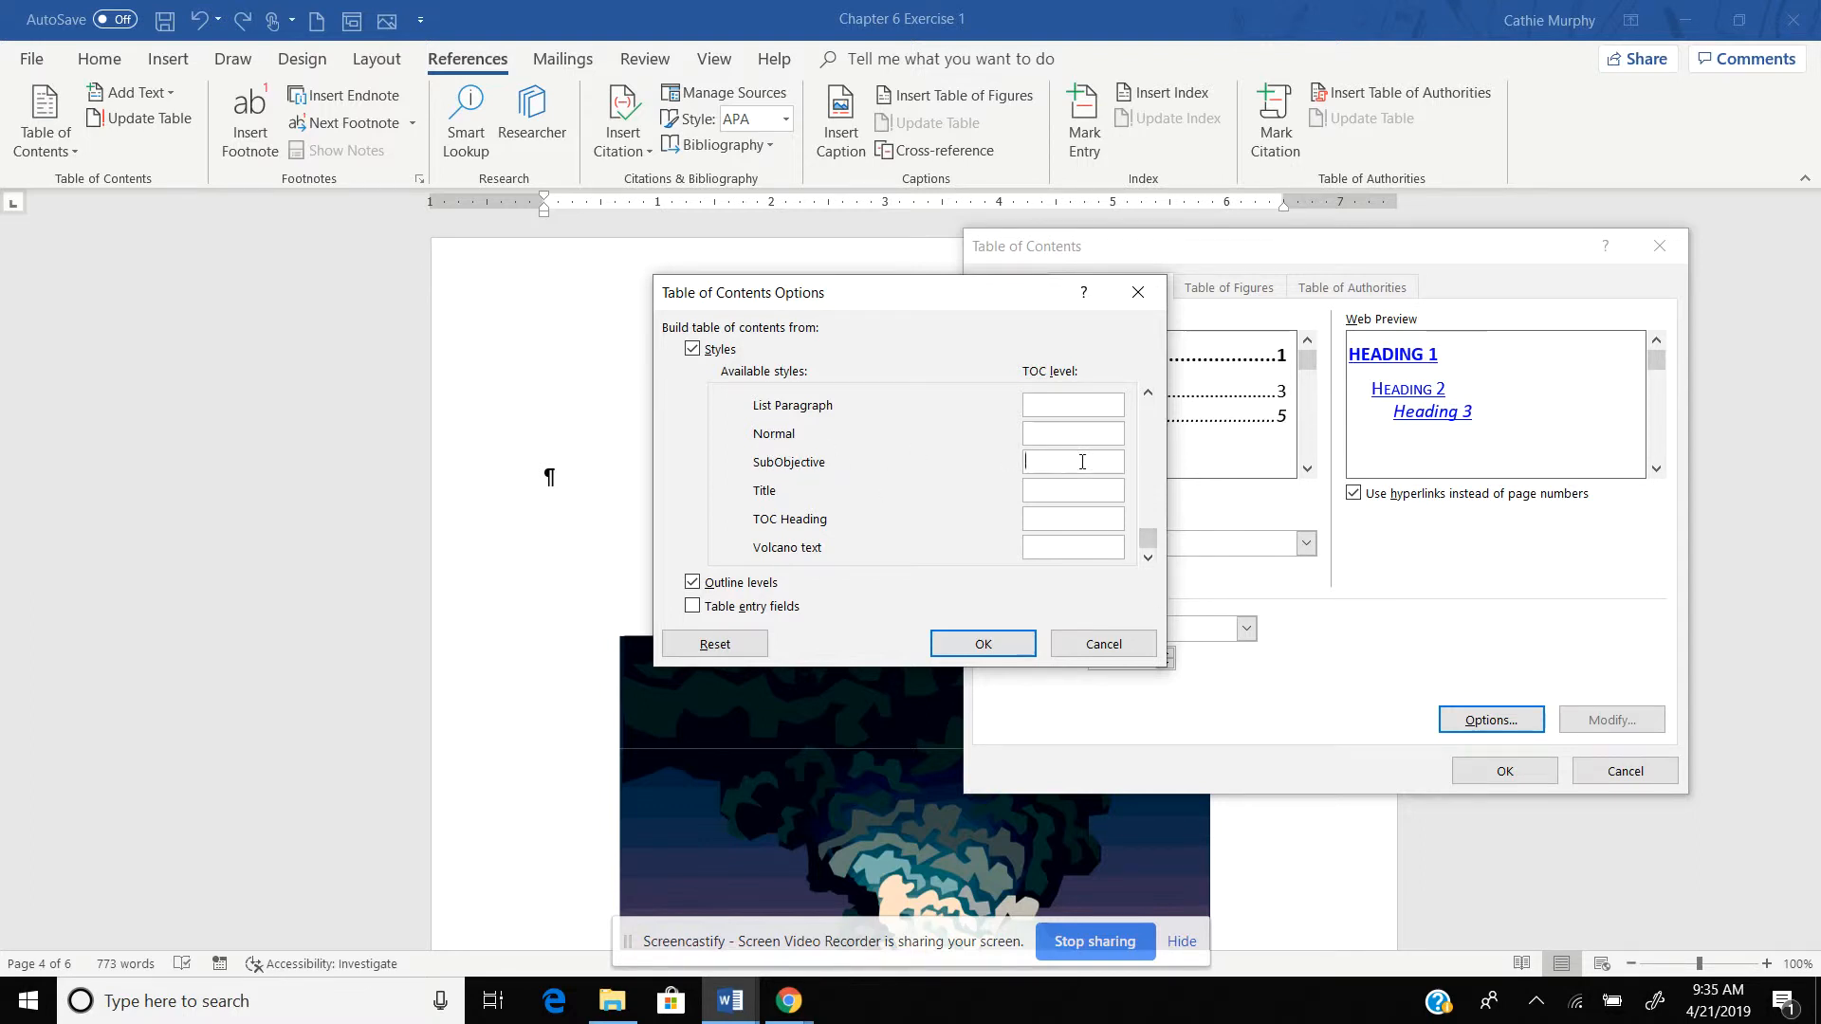
pyautogui.write('3')
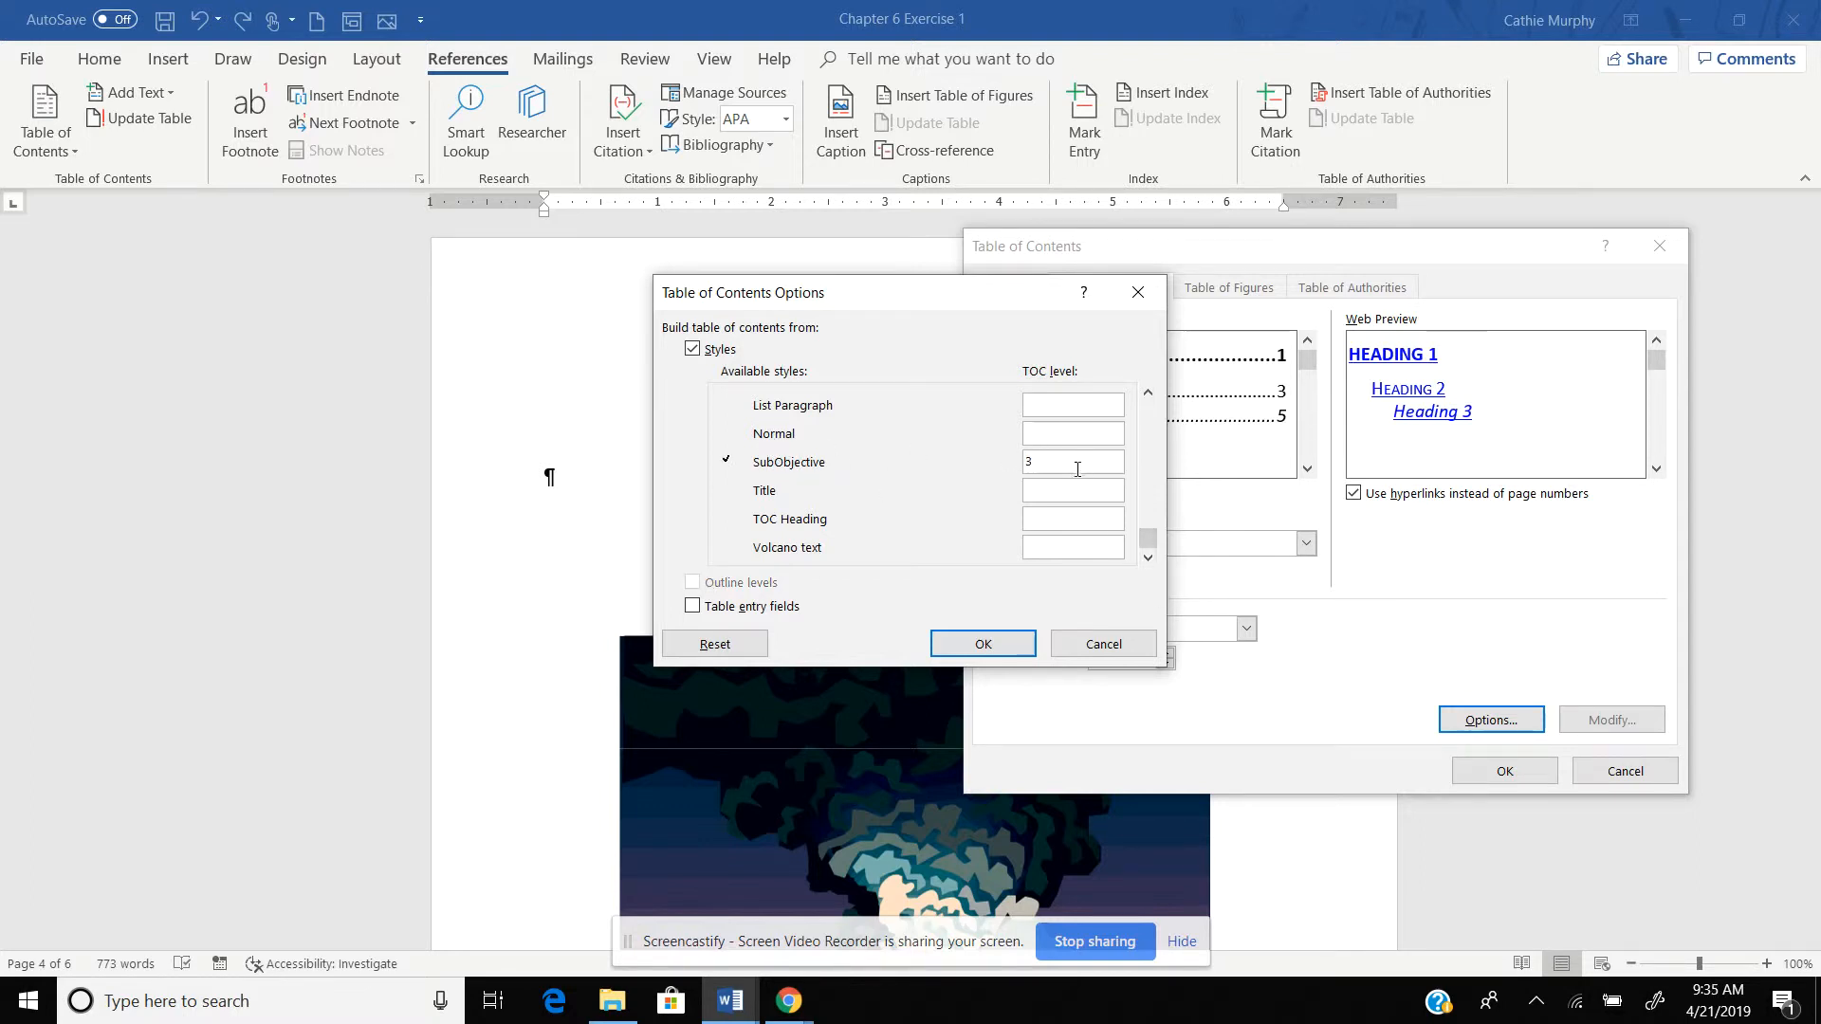
pyautogui.click(989, 648)
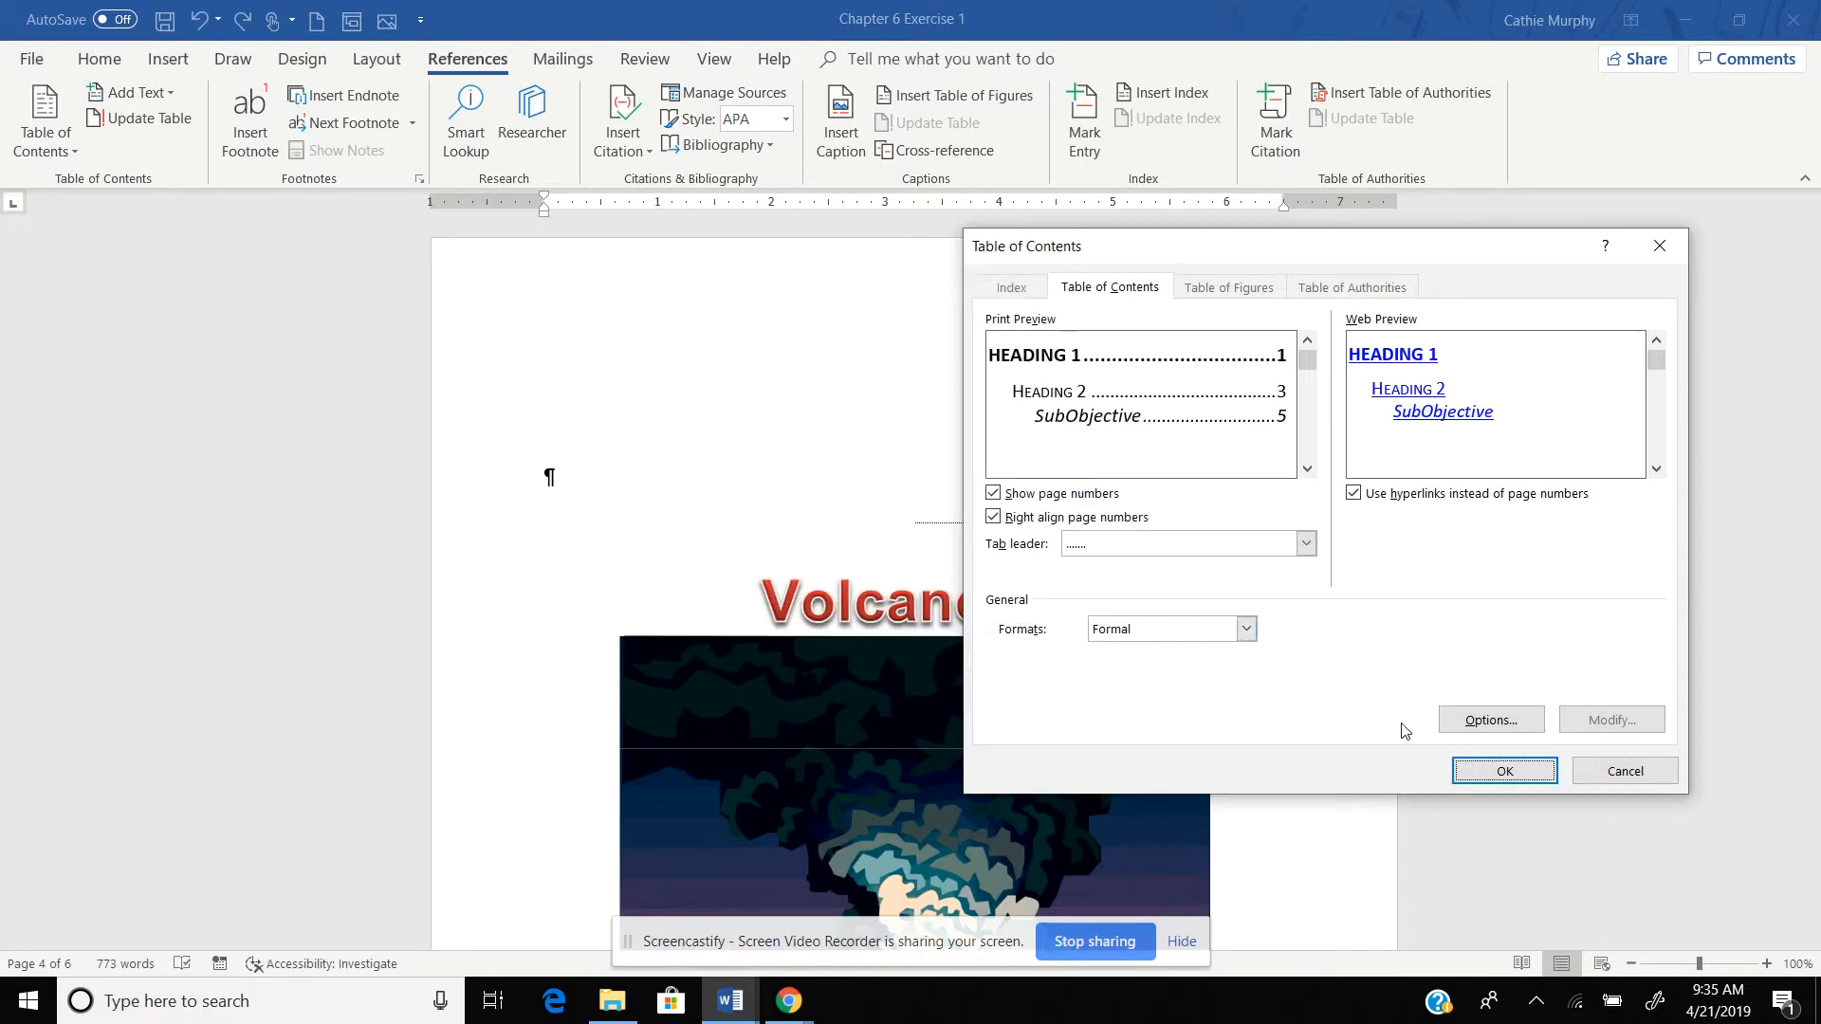
# Check the TOC level assigned to the SubObjective style in the table of contents options.
pyautogui.click(1507, 726)
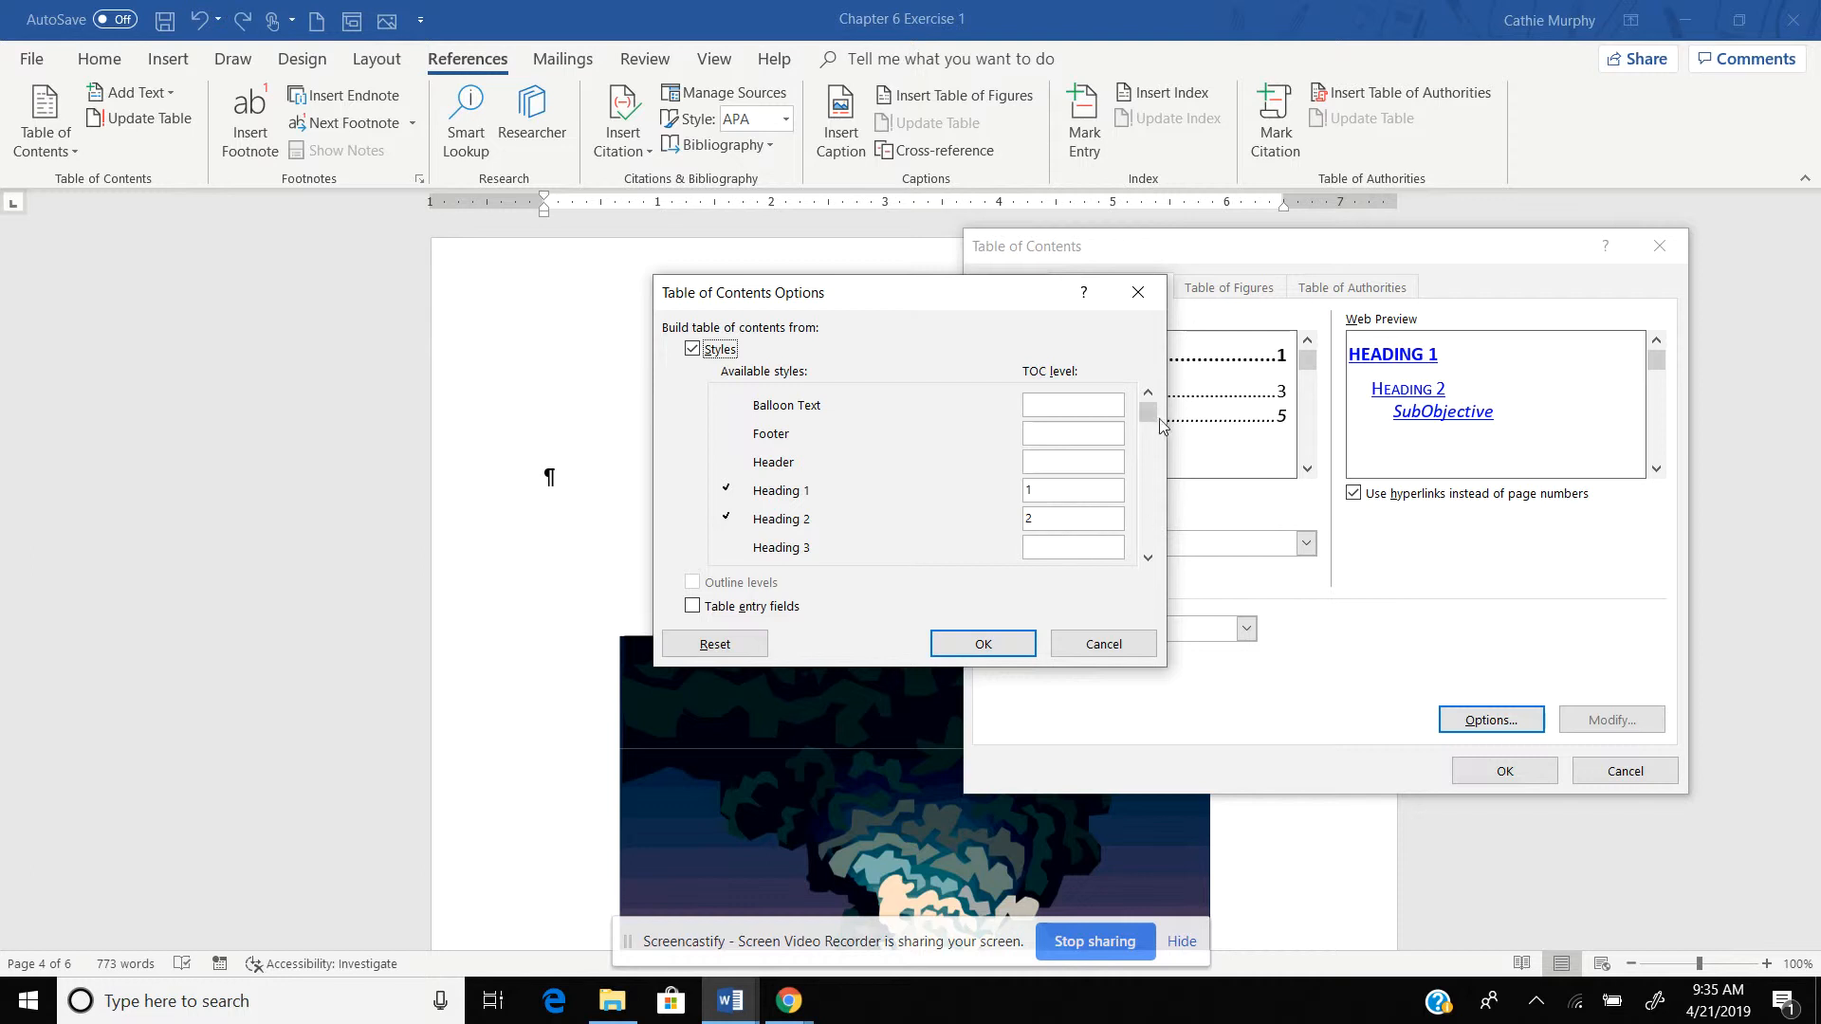
pyautogui.moveTo(1154, 418); pyautogui.dragTo(1150, 465)
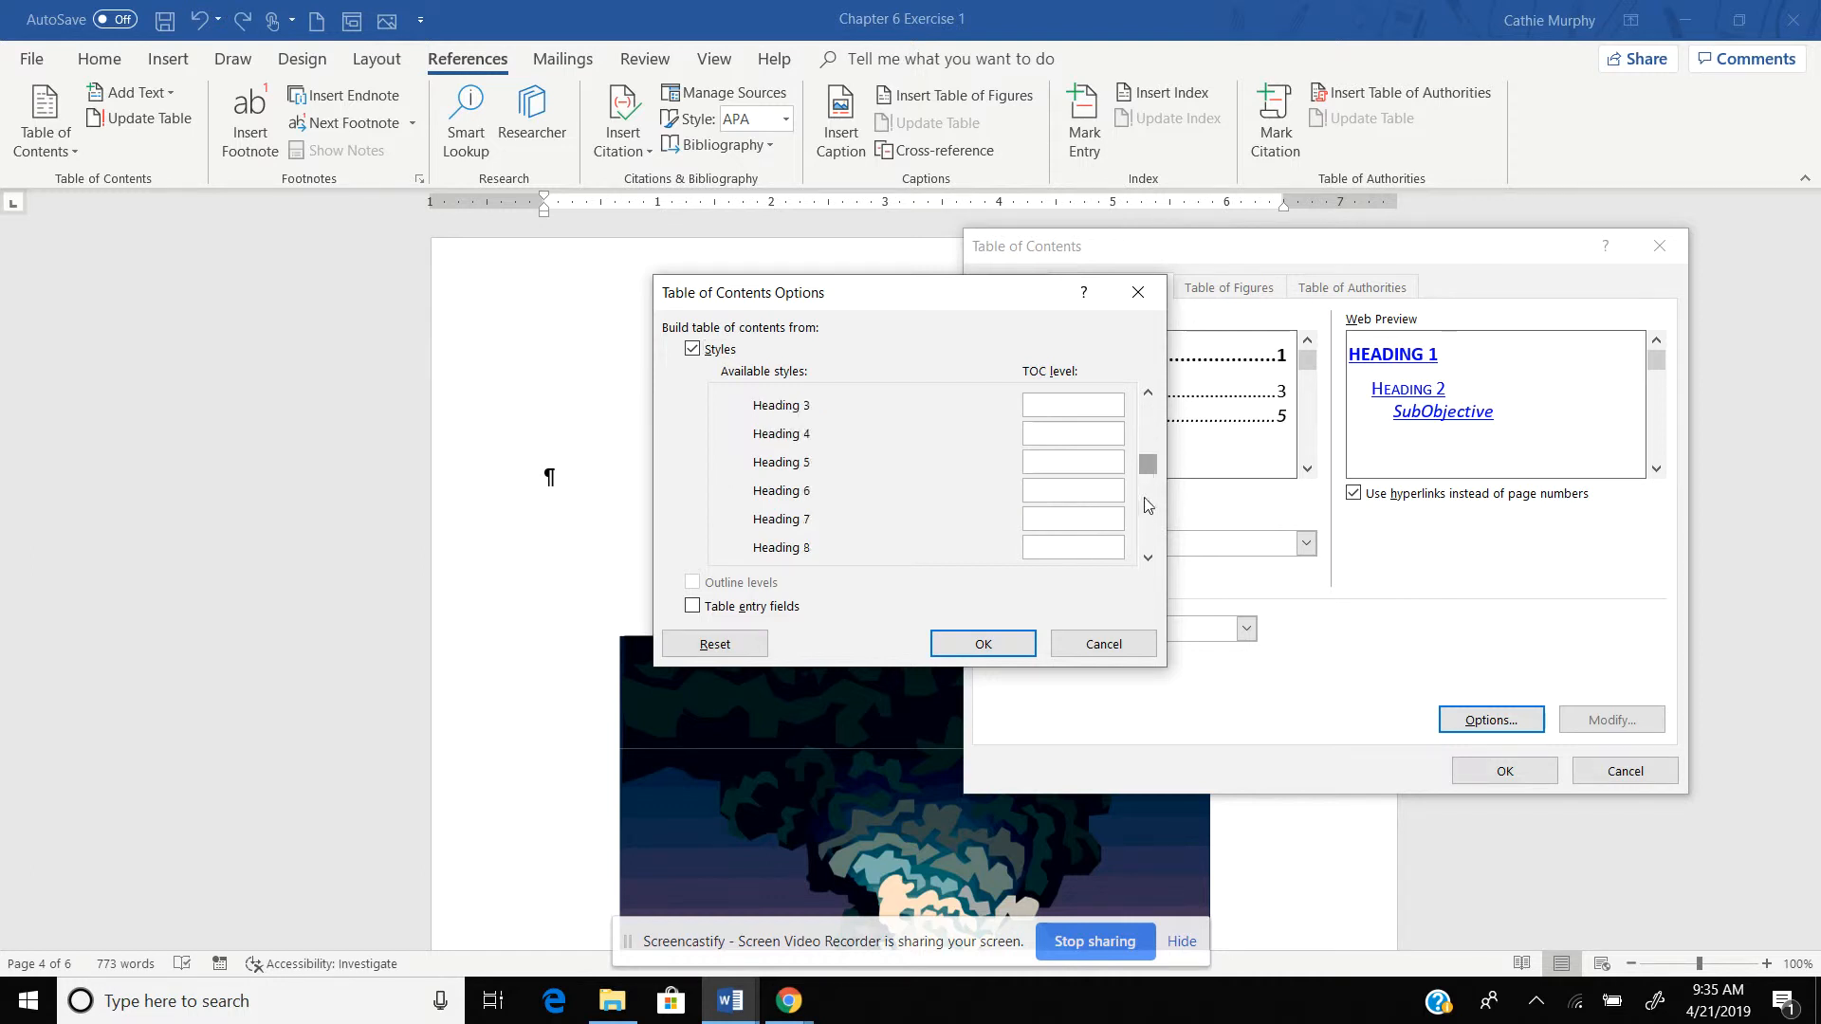
pyautogui.click(1148, 559)
pyautogui.click(1049, 462)
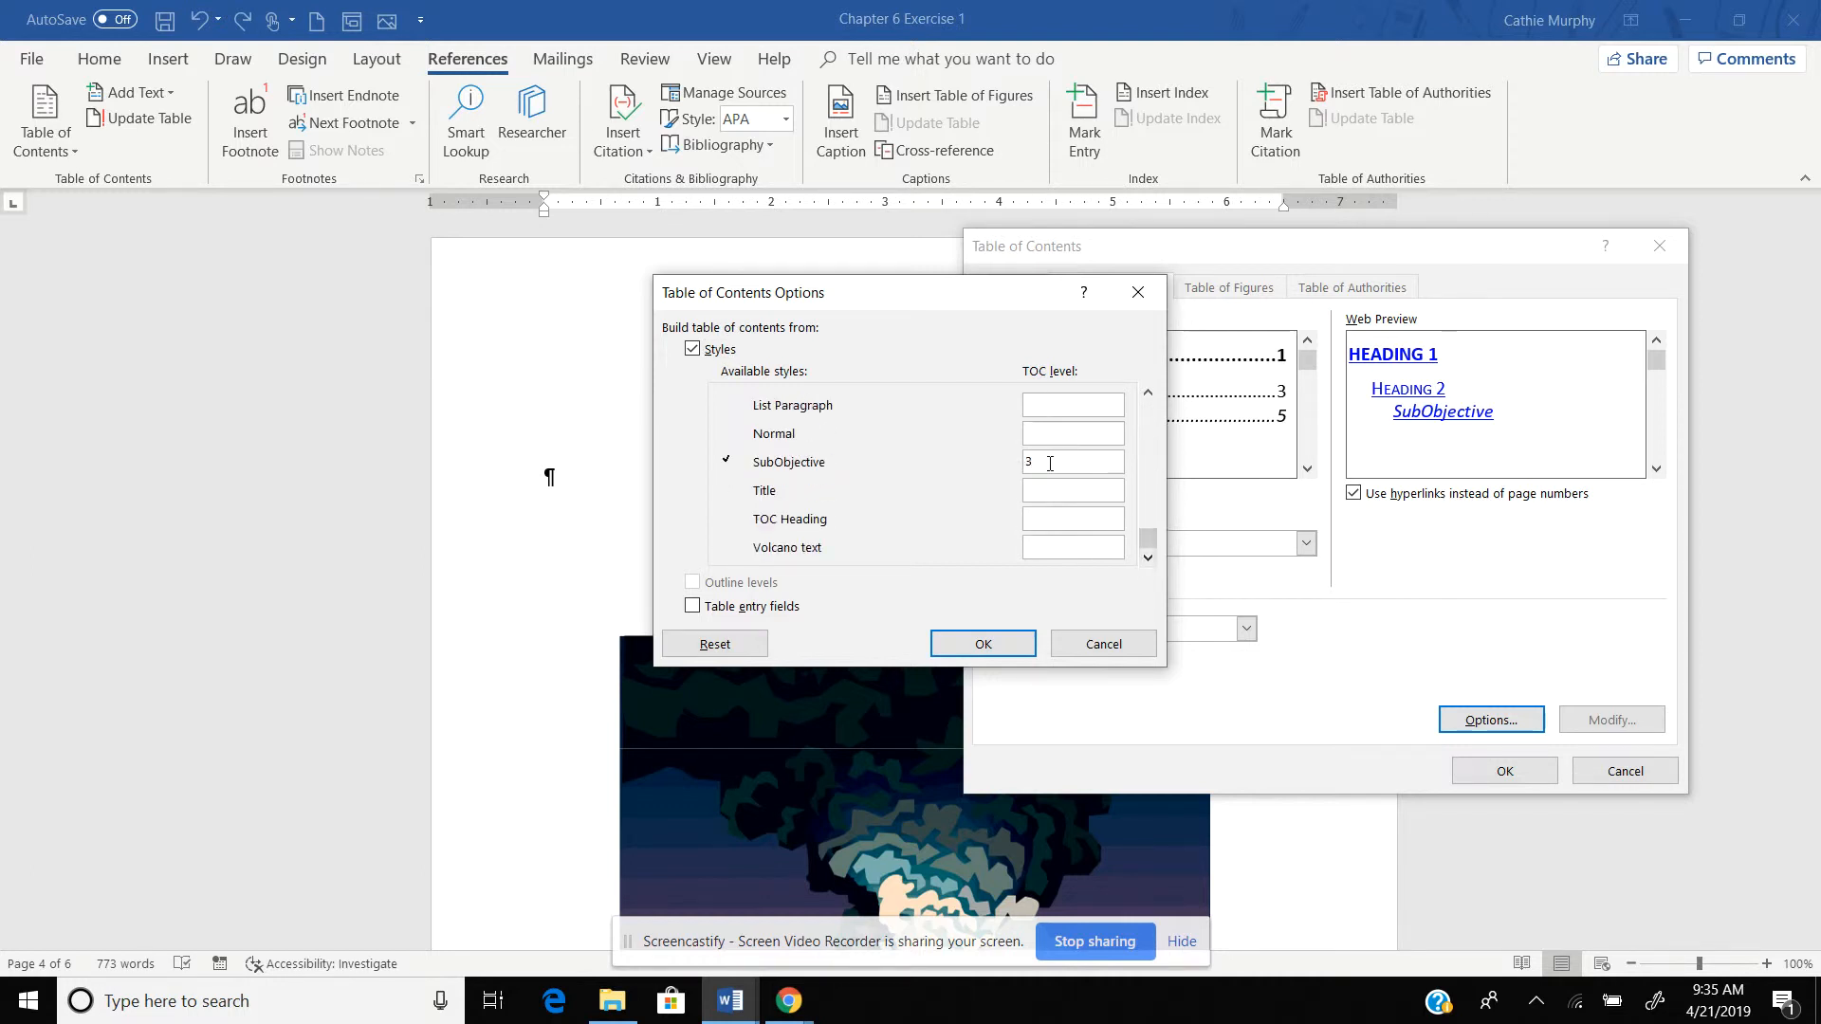
pyautogui.click(1104, 646)
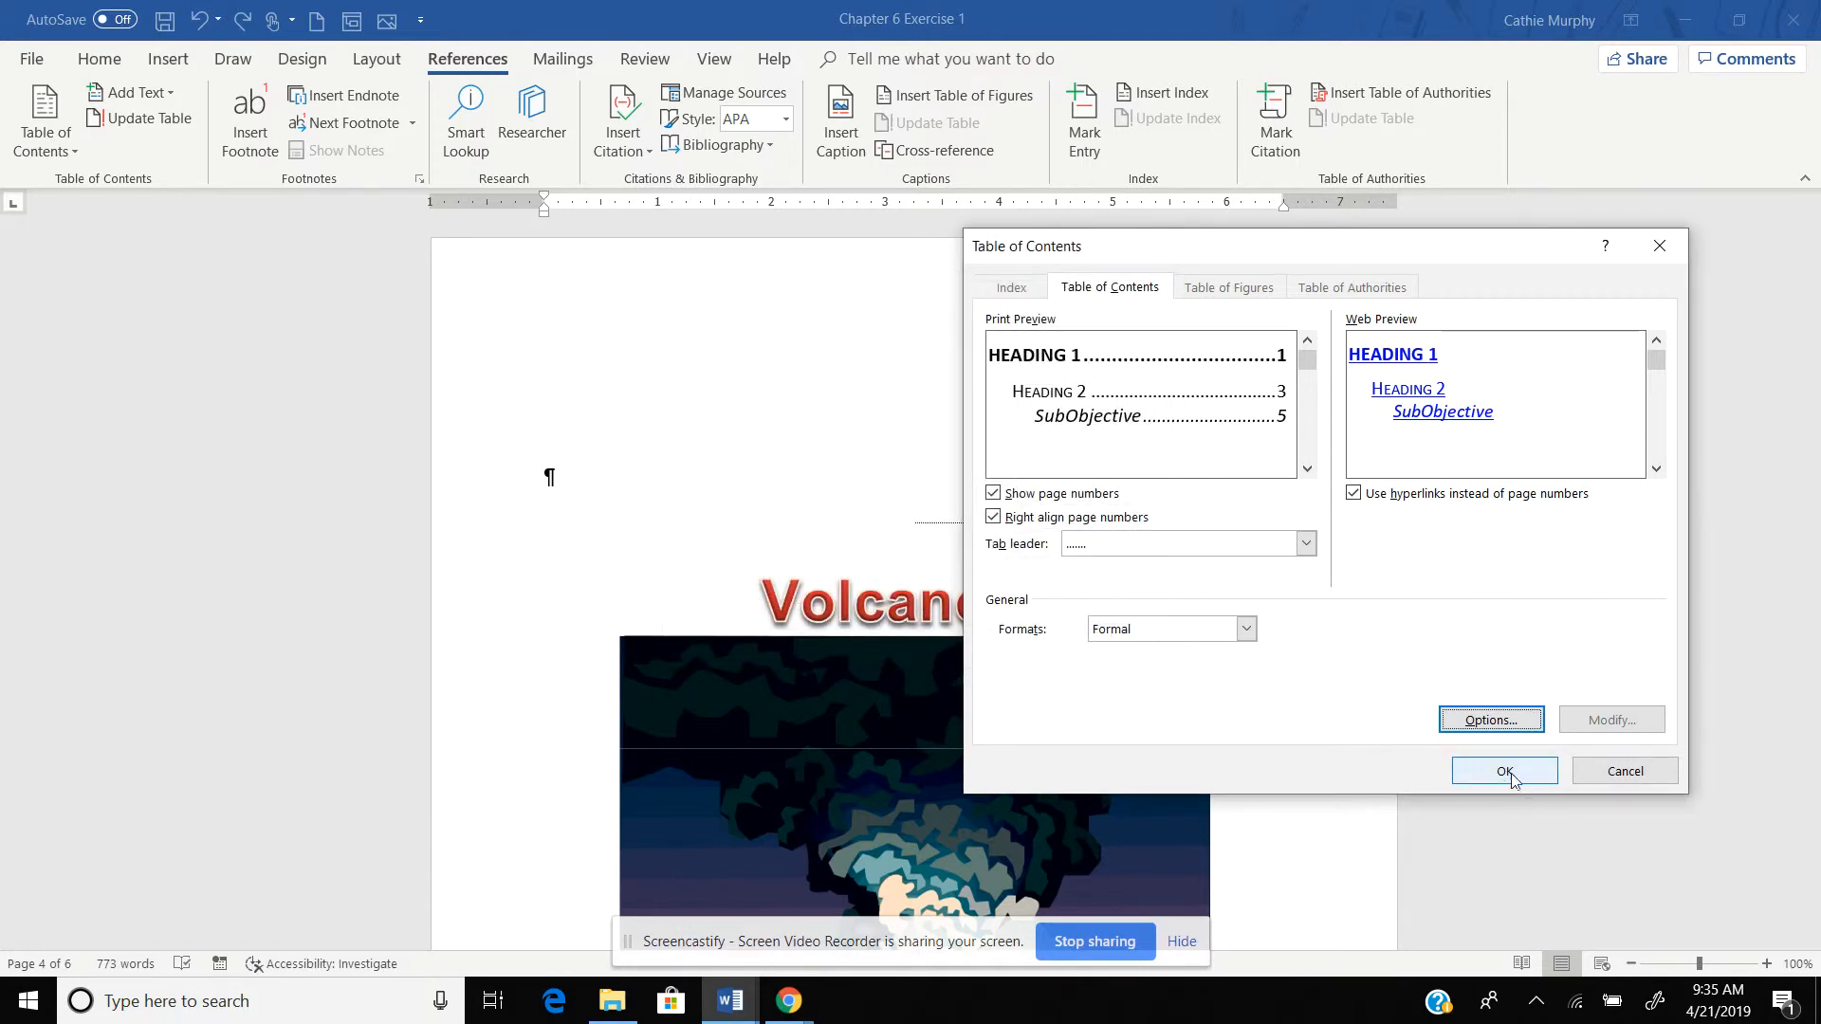
# Accept the table of contents settings and replace the existing table of contents.
pyautogui.click(1511, 772)
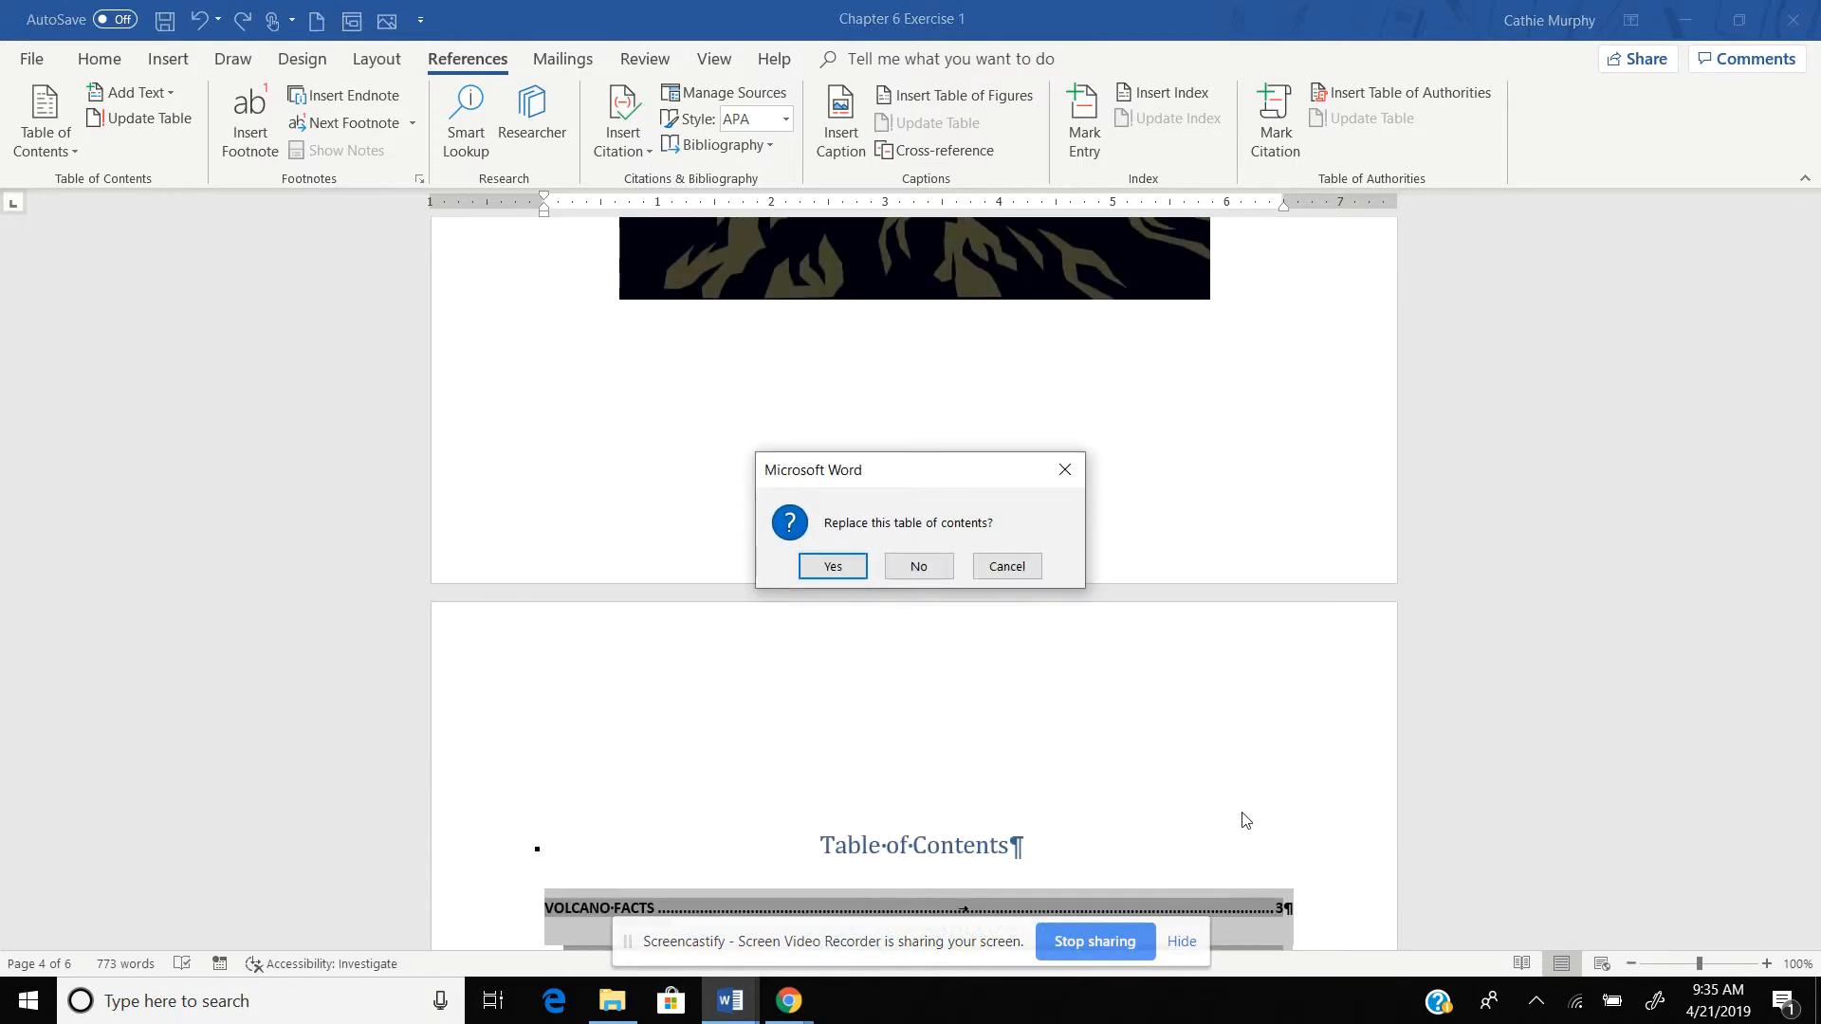
pyautogui.click(828, 567)
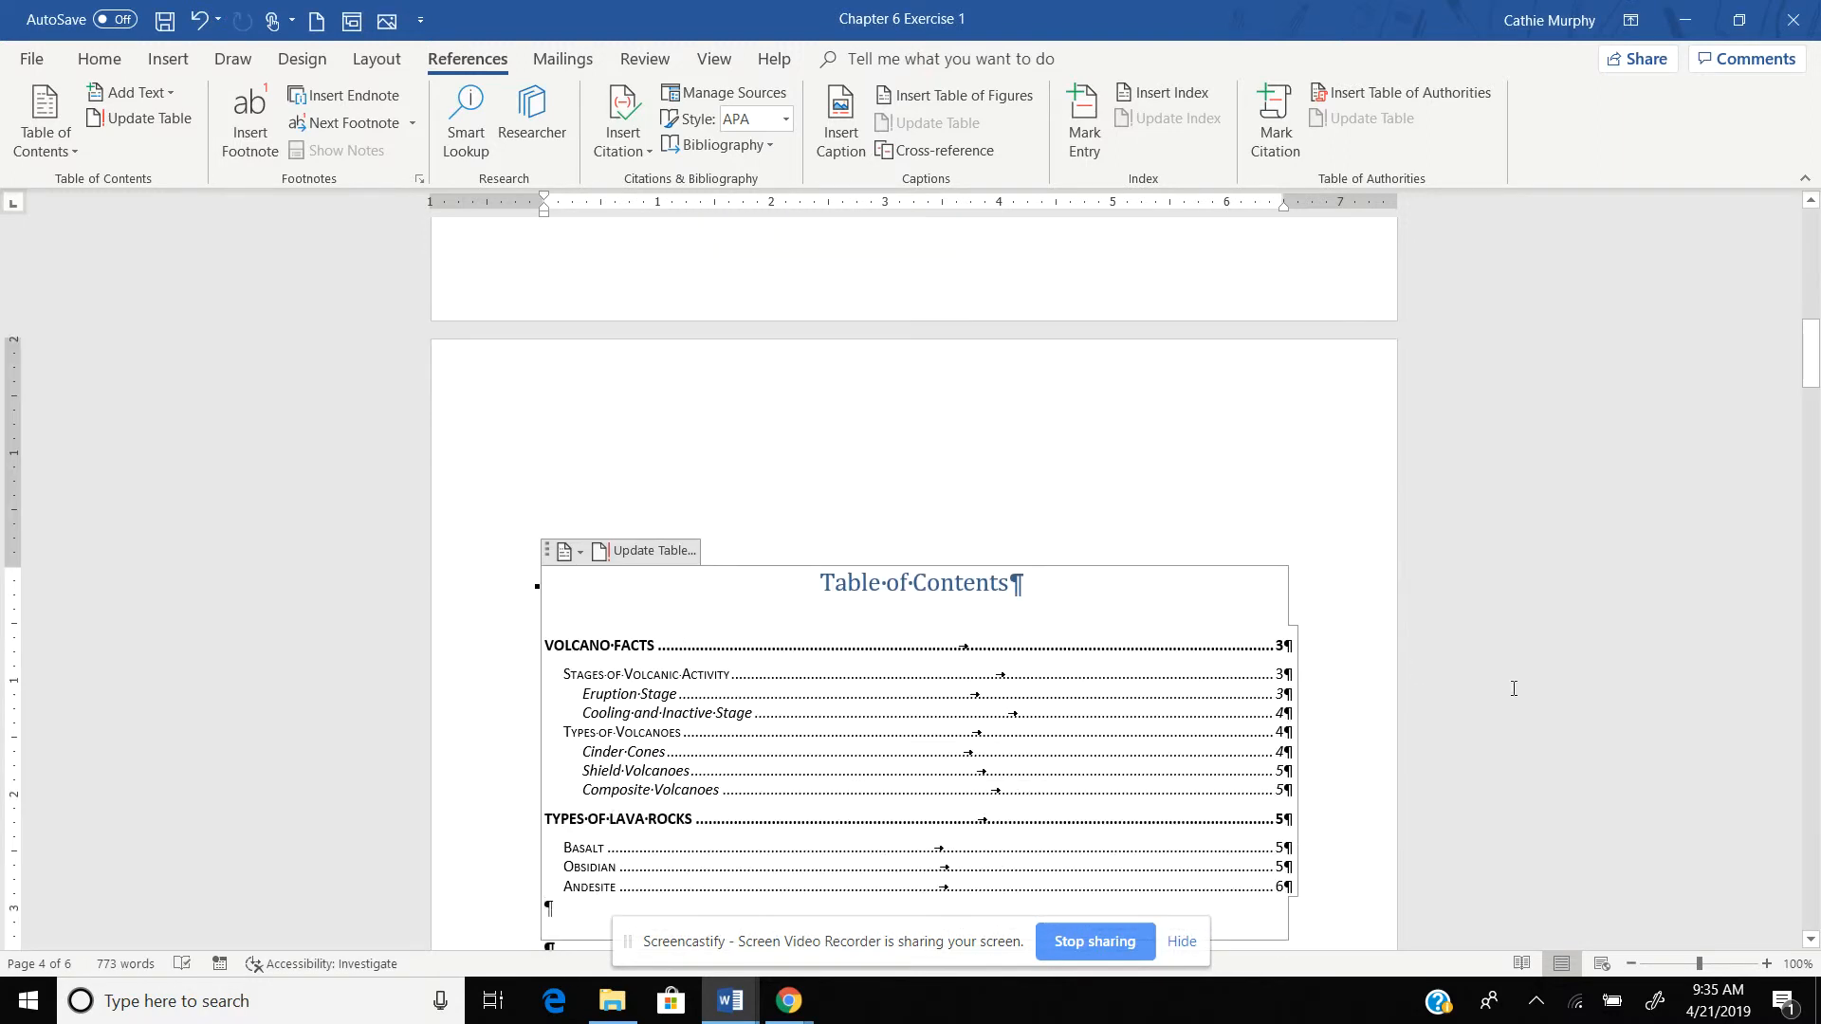
pyautogui.scroll(-4, 792, 403)
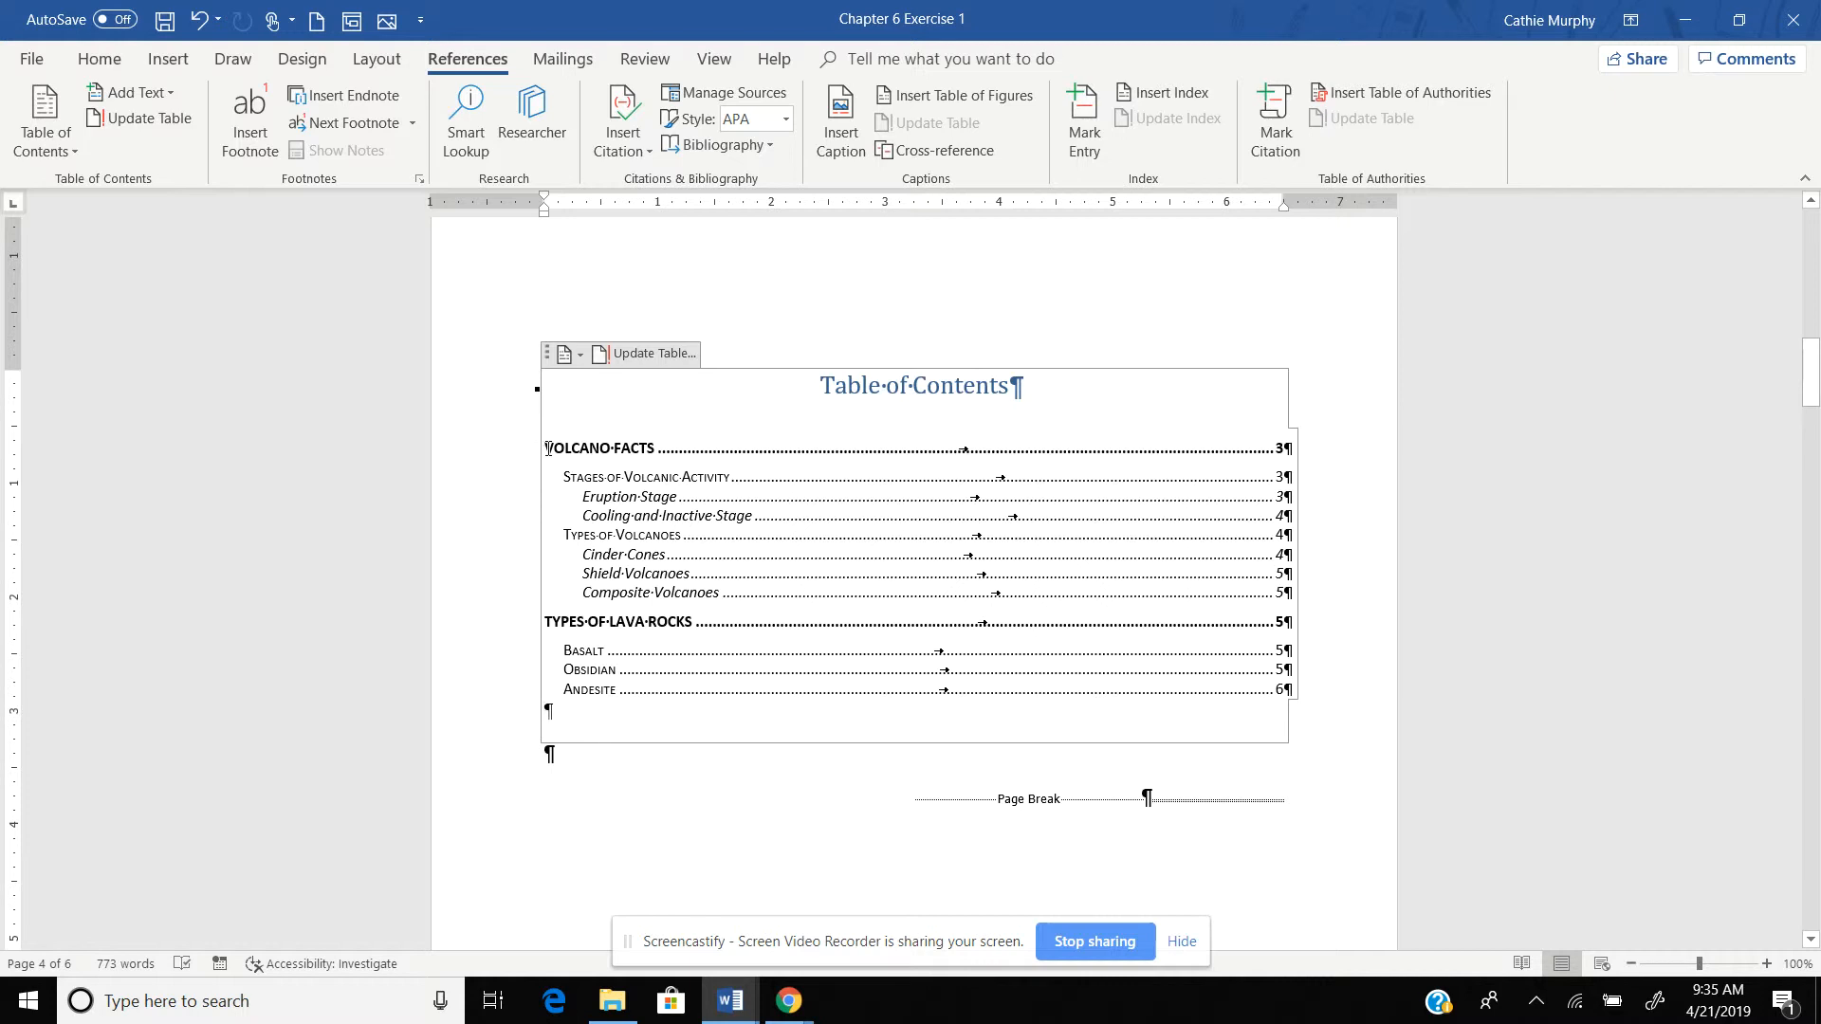
# Try to double-space the table of contents entries from "Volcano Facts" to "Andesite".
pyautogui.moveTo(548, 448); pyautogui.dragTo(1103, 697)
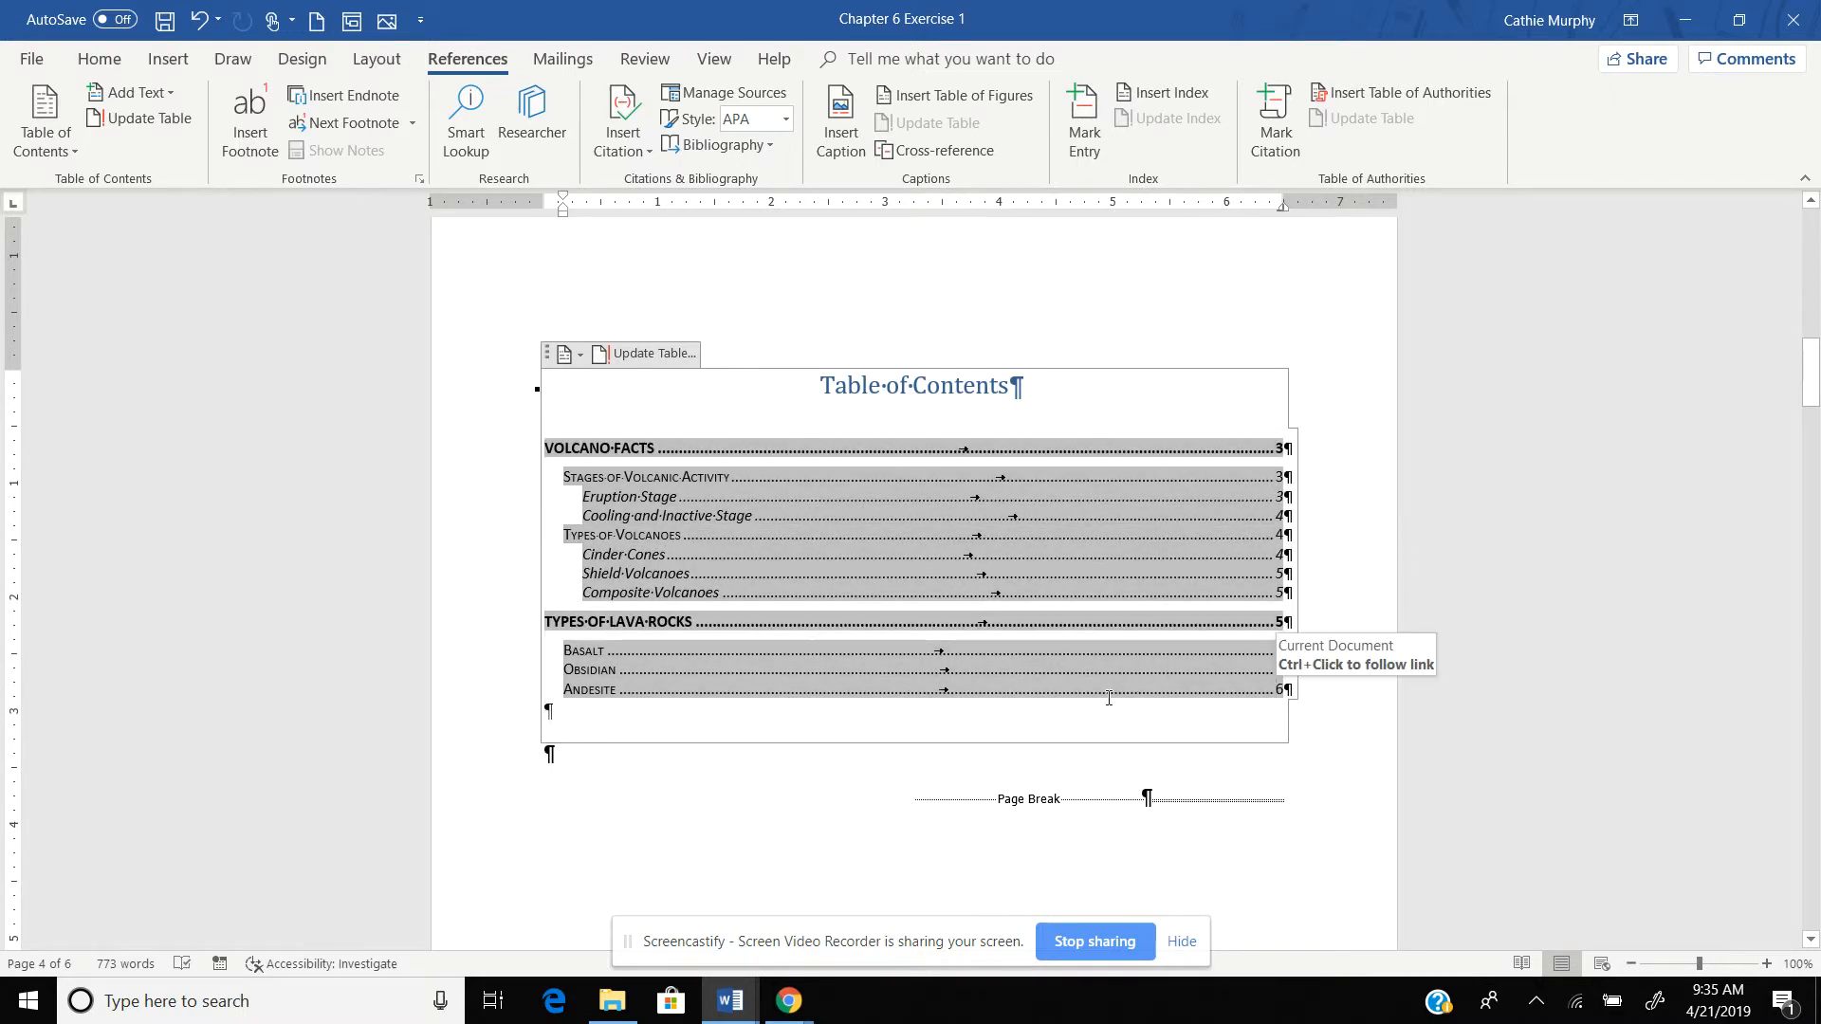
pyautogui.hotkey('ctrl', '2')
pyautogui.click(1058, 676)
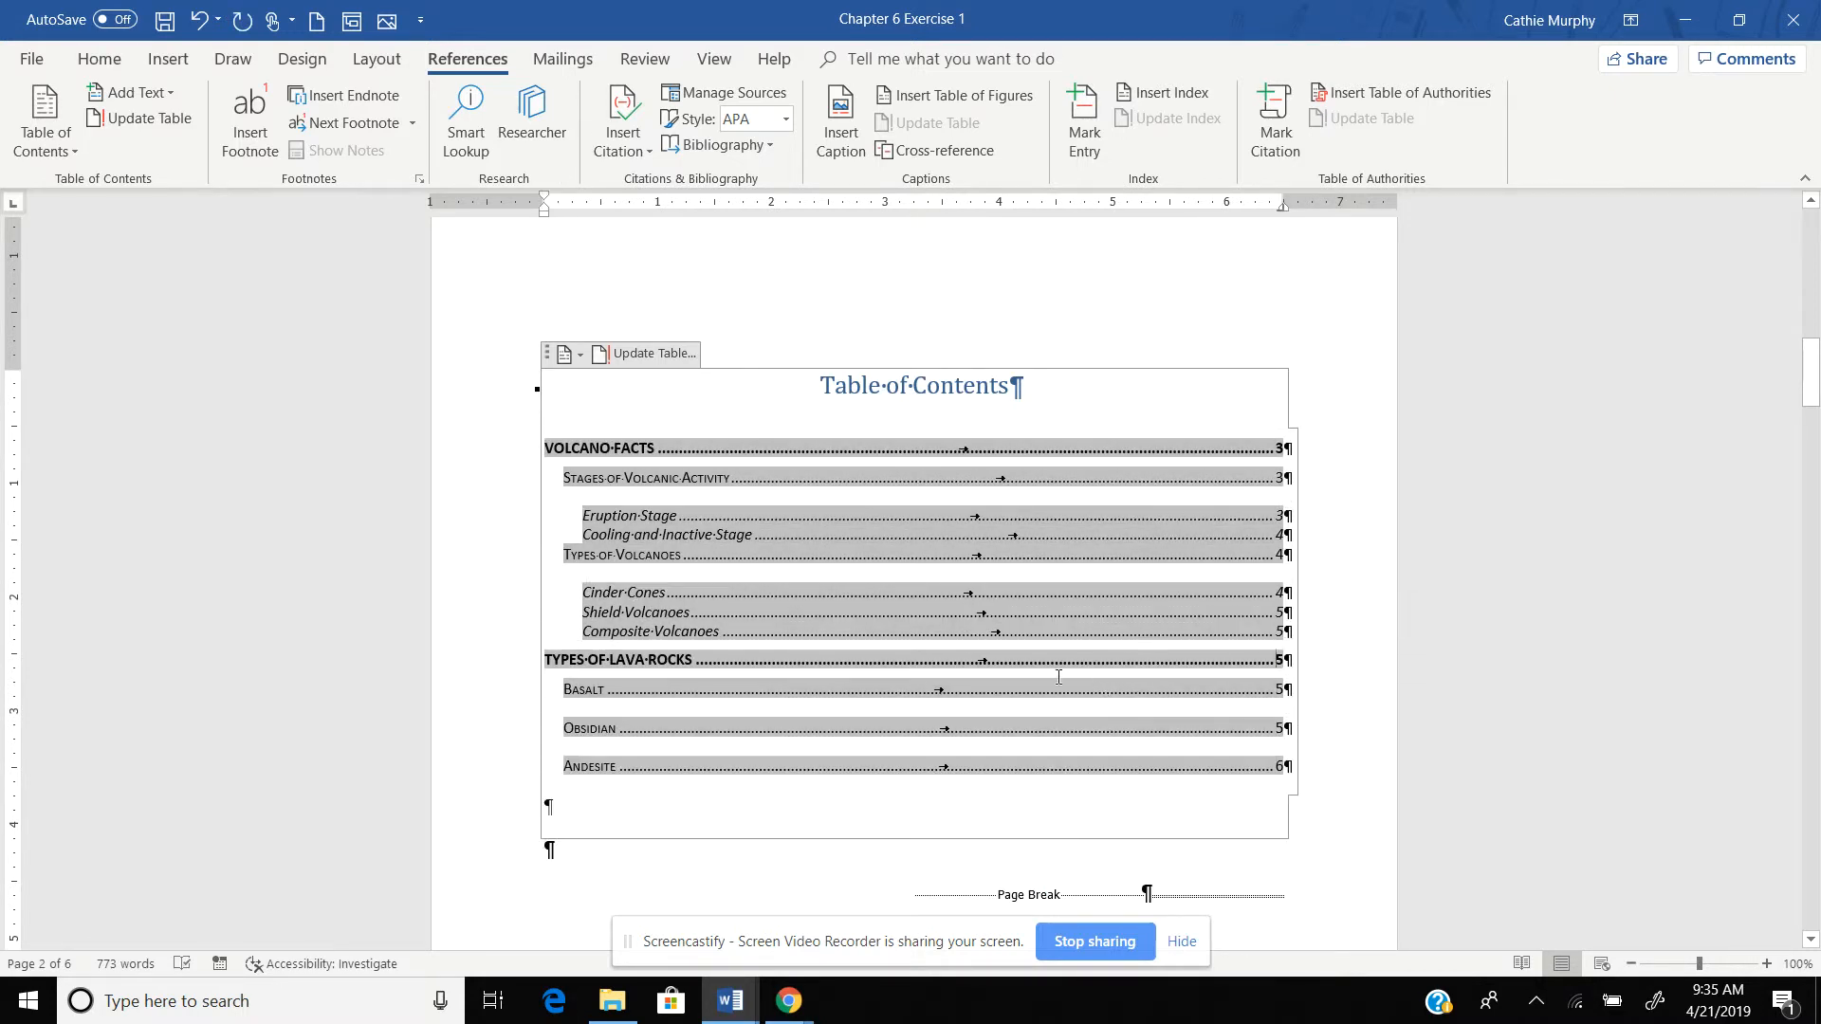
pyautogui.click(1102, 555)
pyautogui.click(1137, 380)
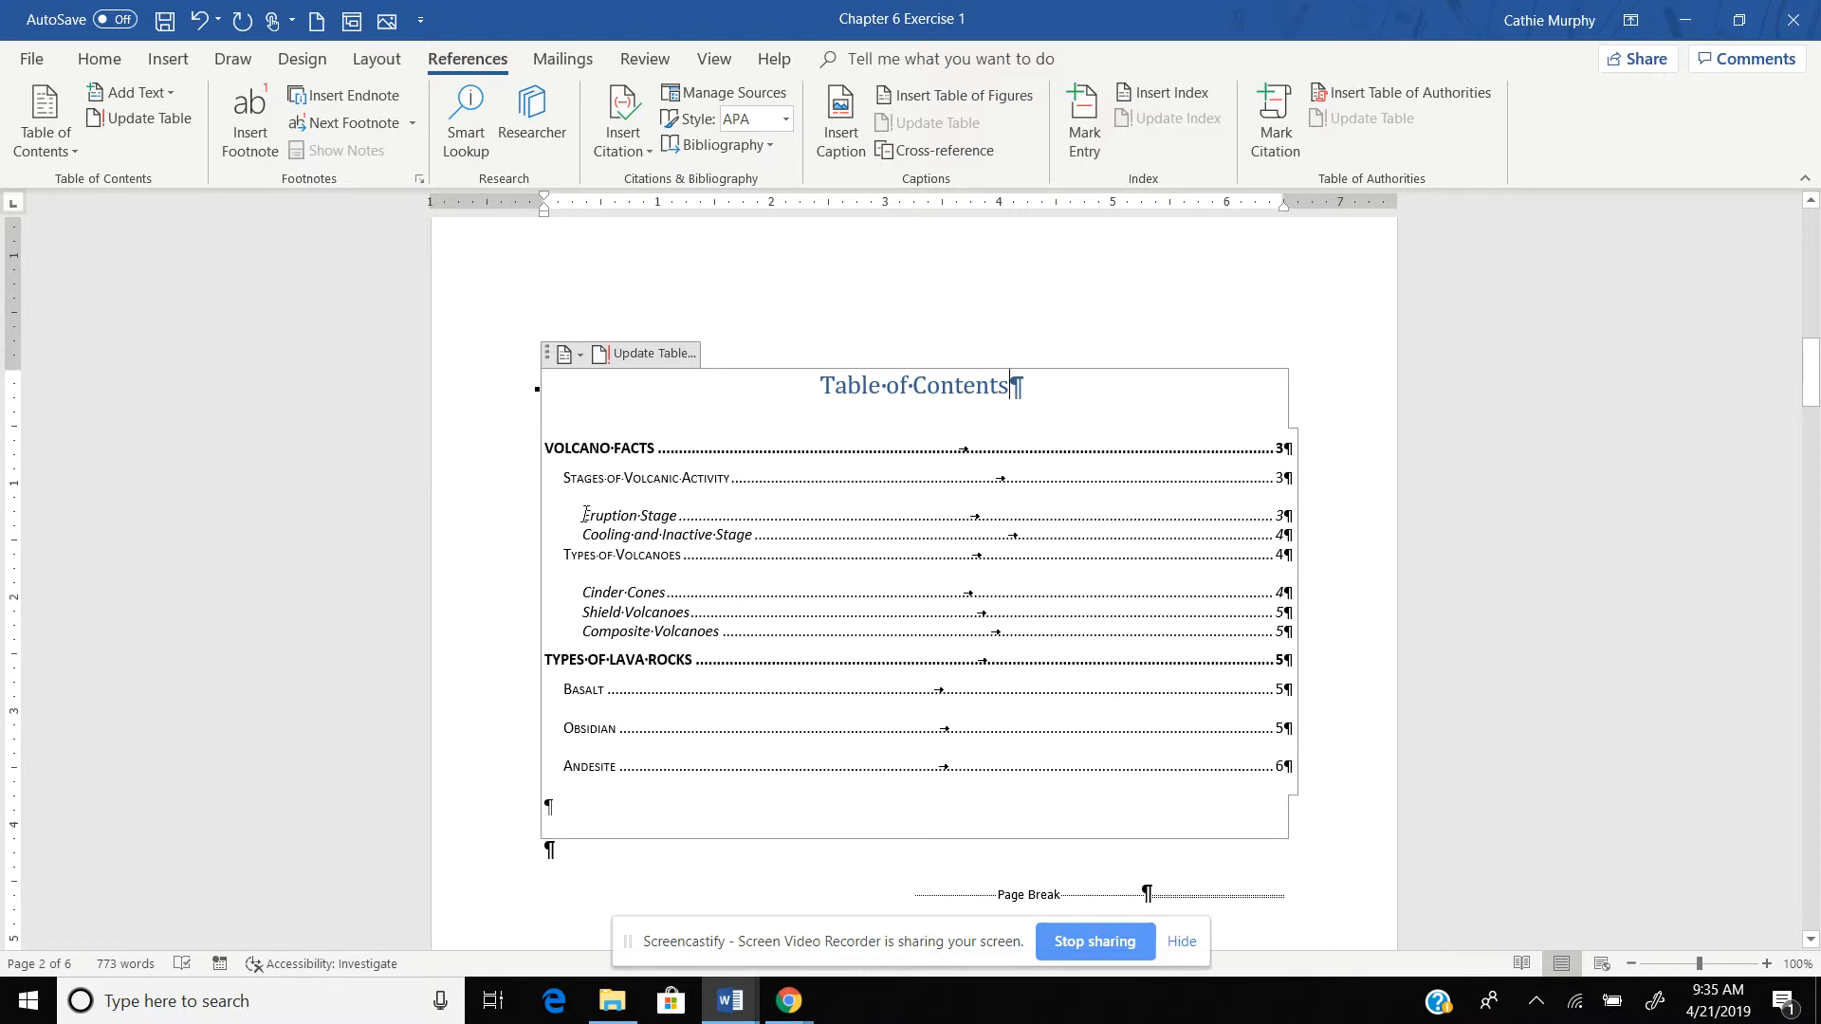
pyautogui.moveTo(585, 515); pyautogui.dragTo(676, 535)
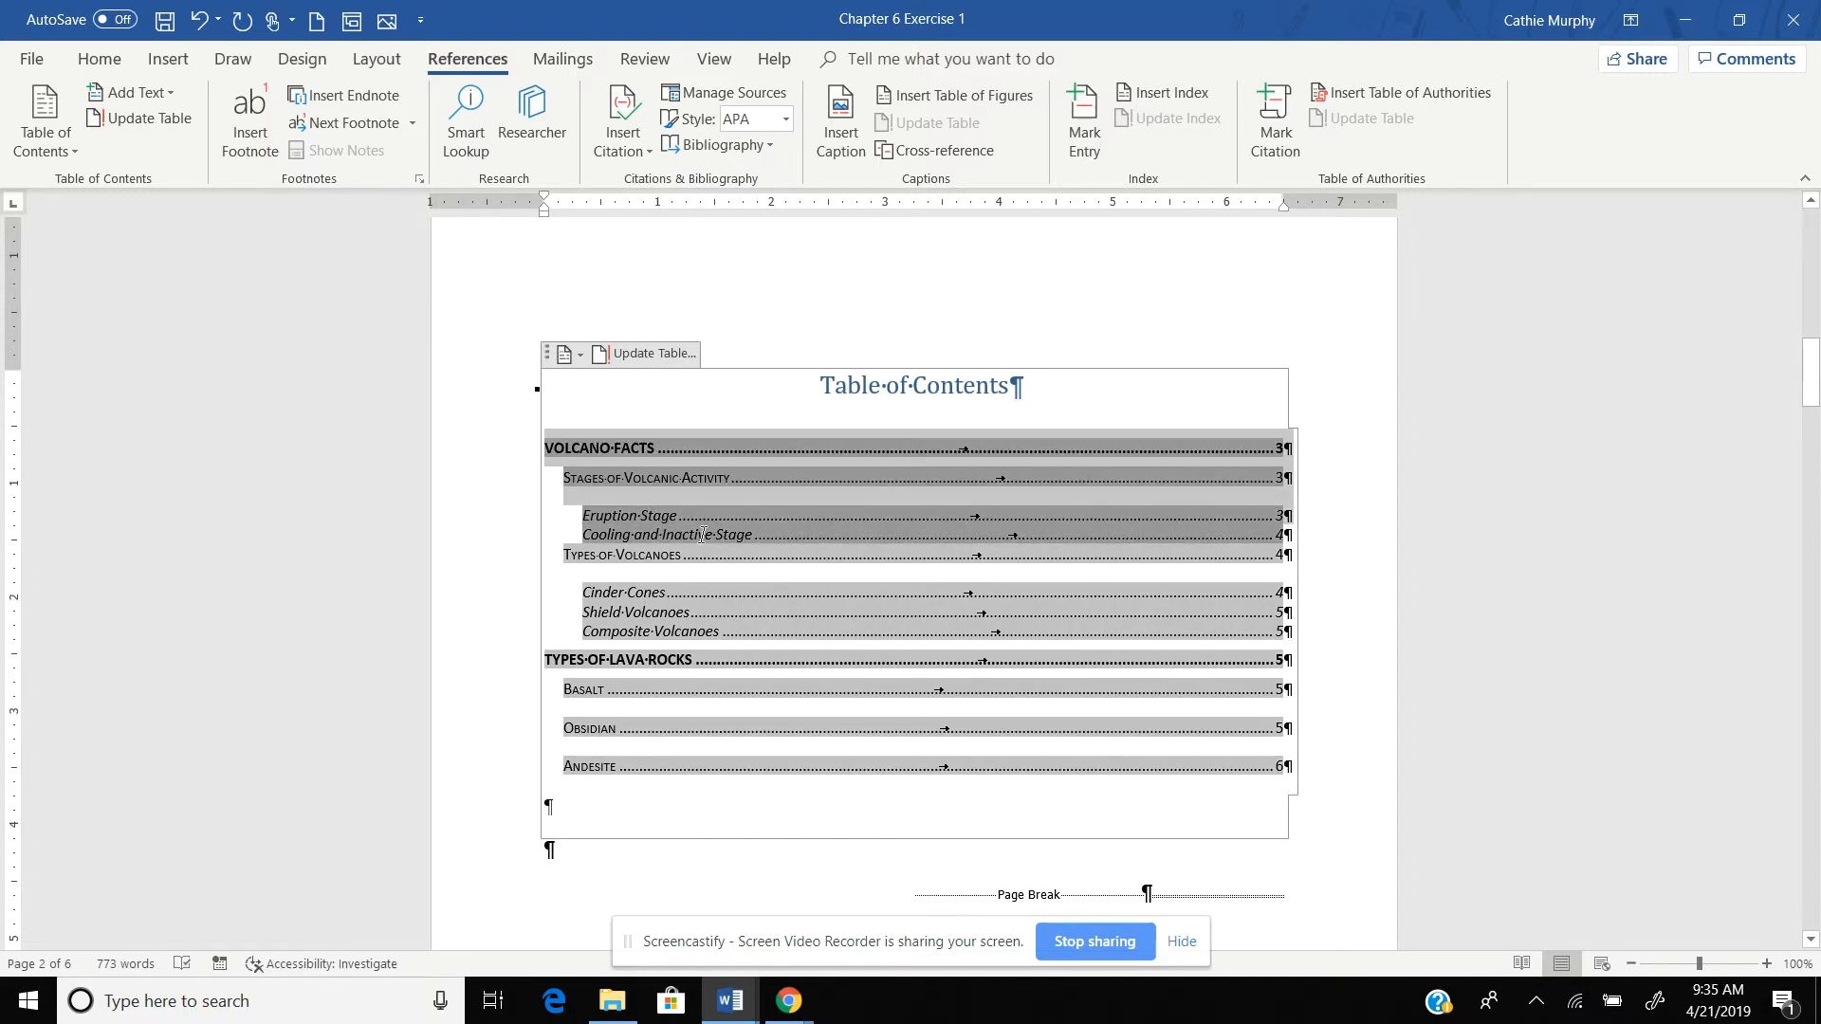
pyautogui.click(1568, 601)
pyautogui.click(1320, 816)
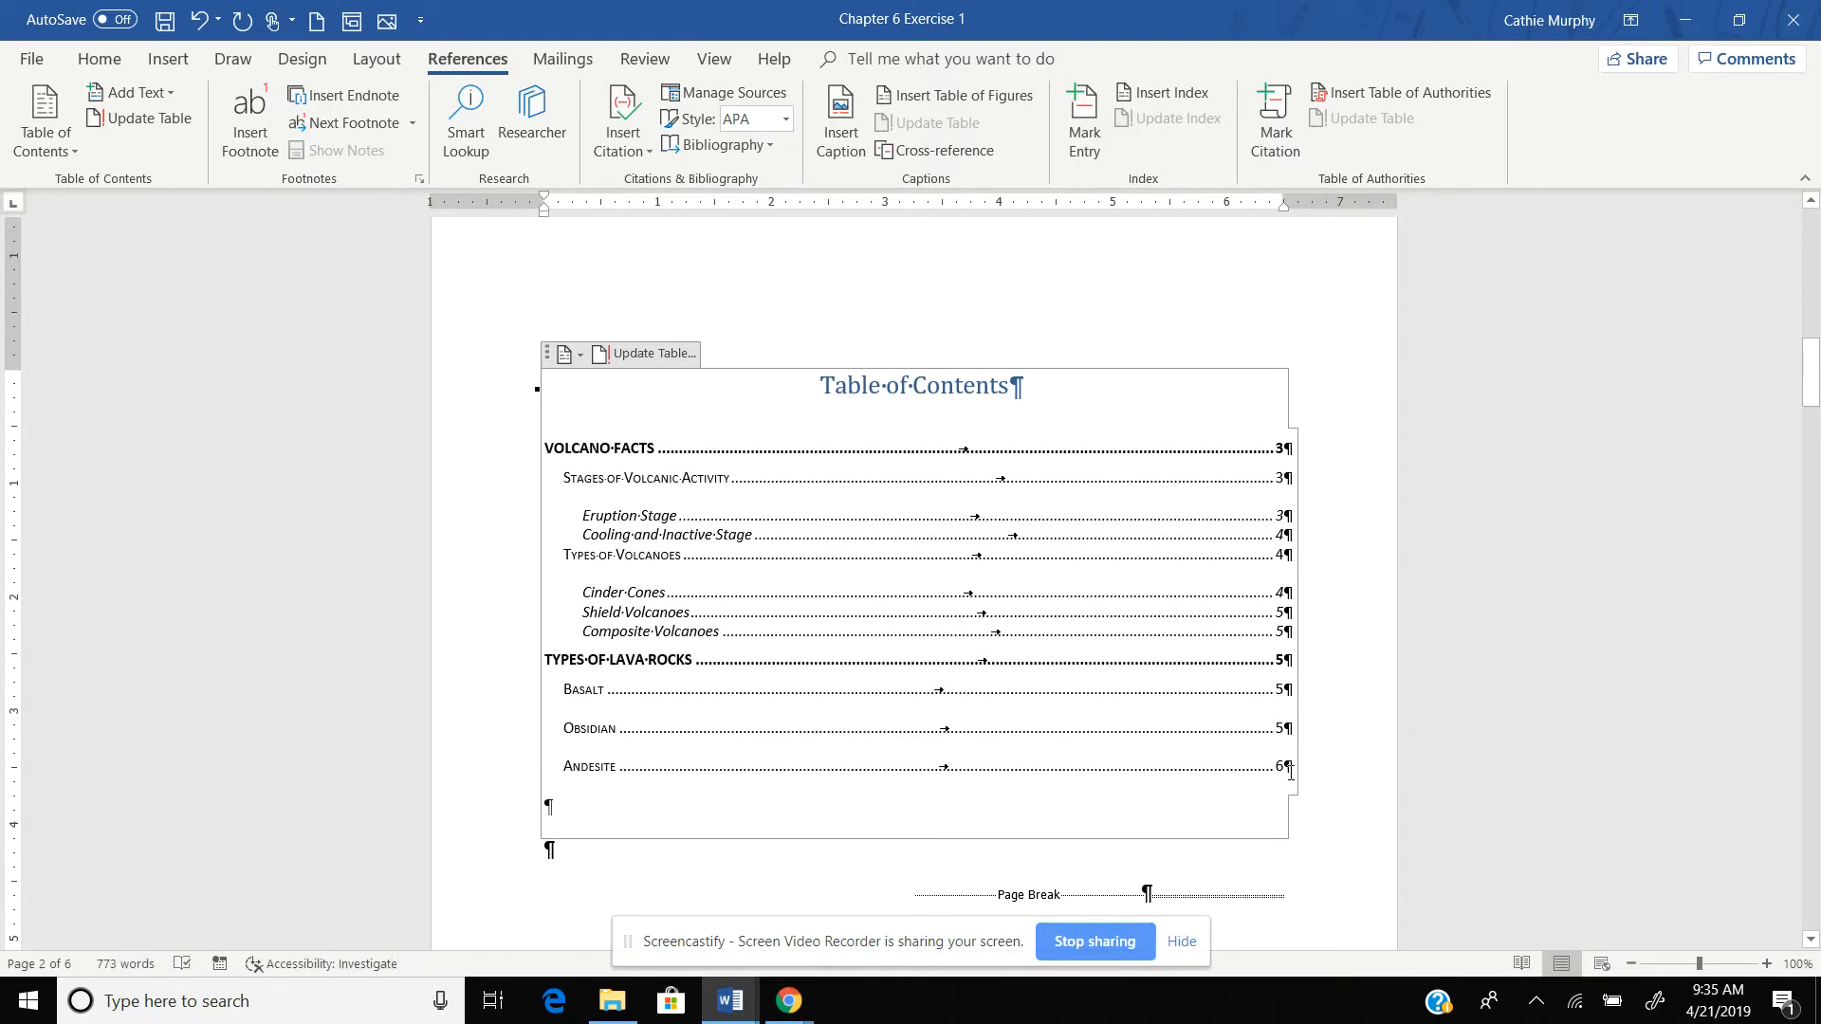
# Apply double line spacing to all table of contents entries, including the third-level ones, and deselect them.
pyautogui.moveTo(1290, 771); pyautogui.dragTo(430, 462)
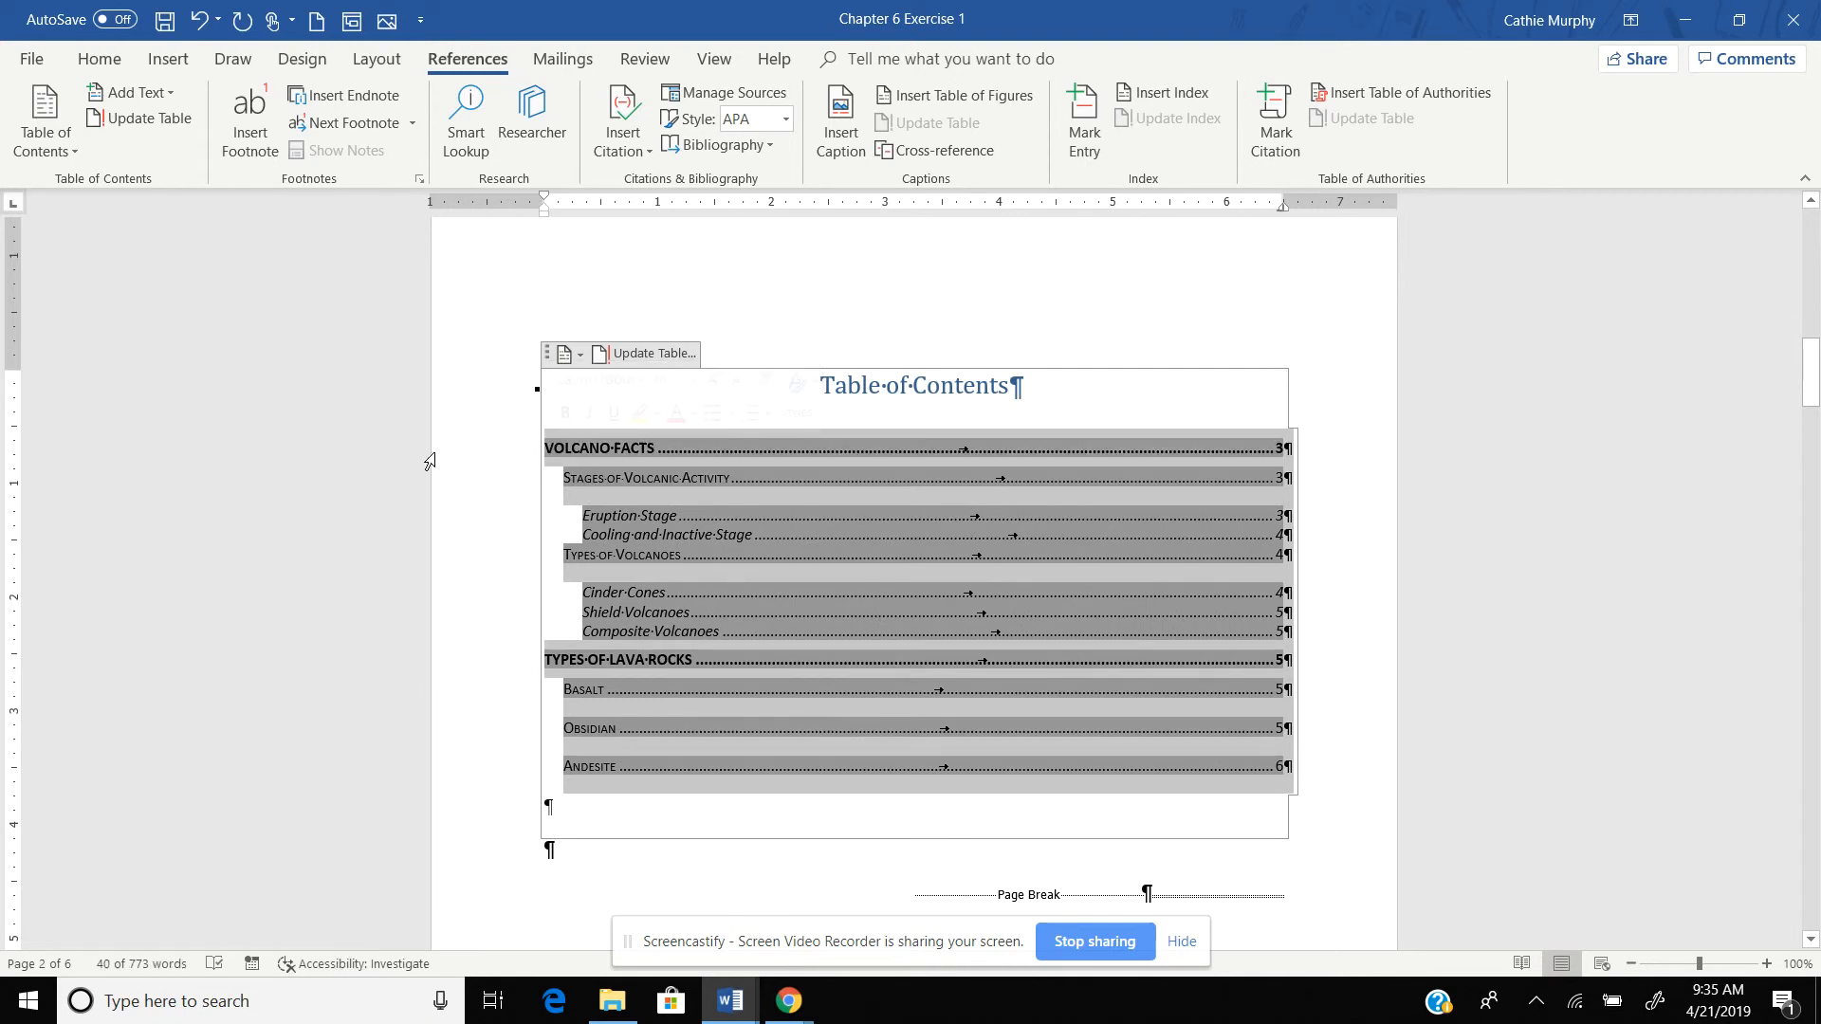
pyautogui.hotkey('ctrl', '2')
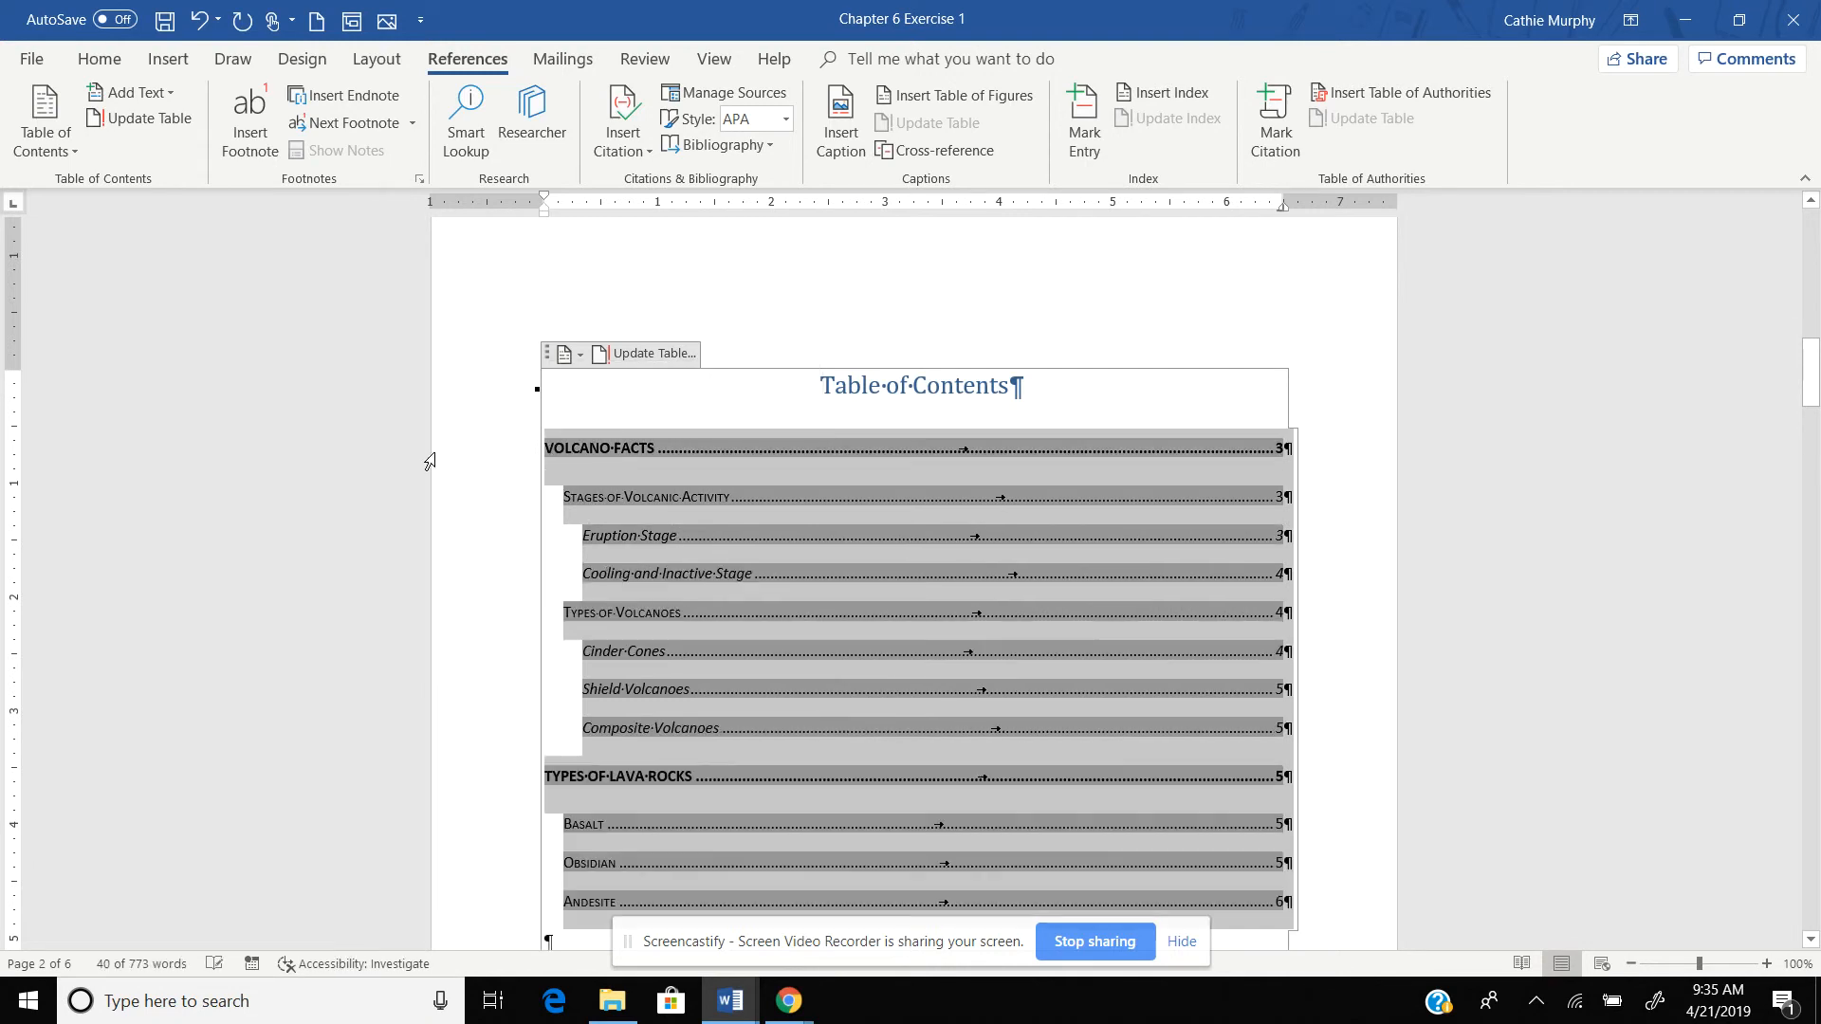
pyautogui.click(1441, 667)
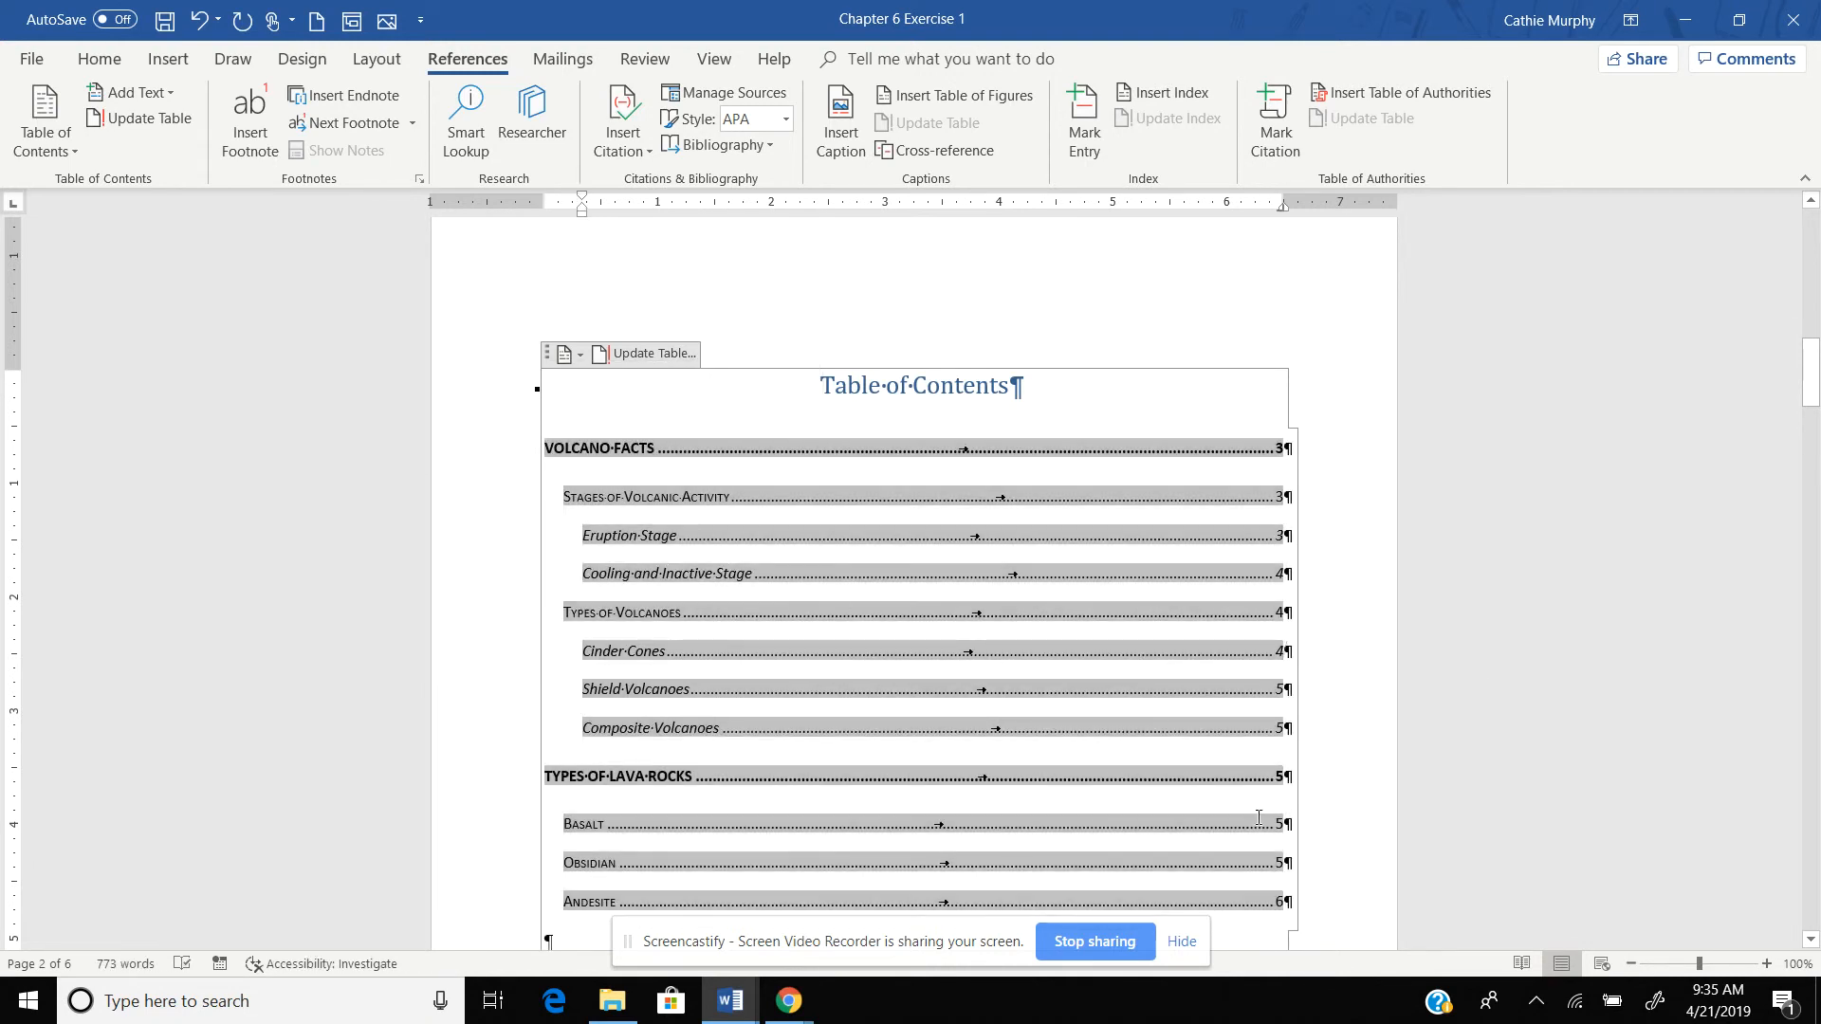
pyautogui.click(1331, 775)
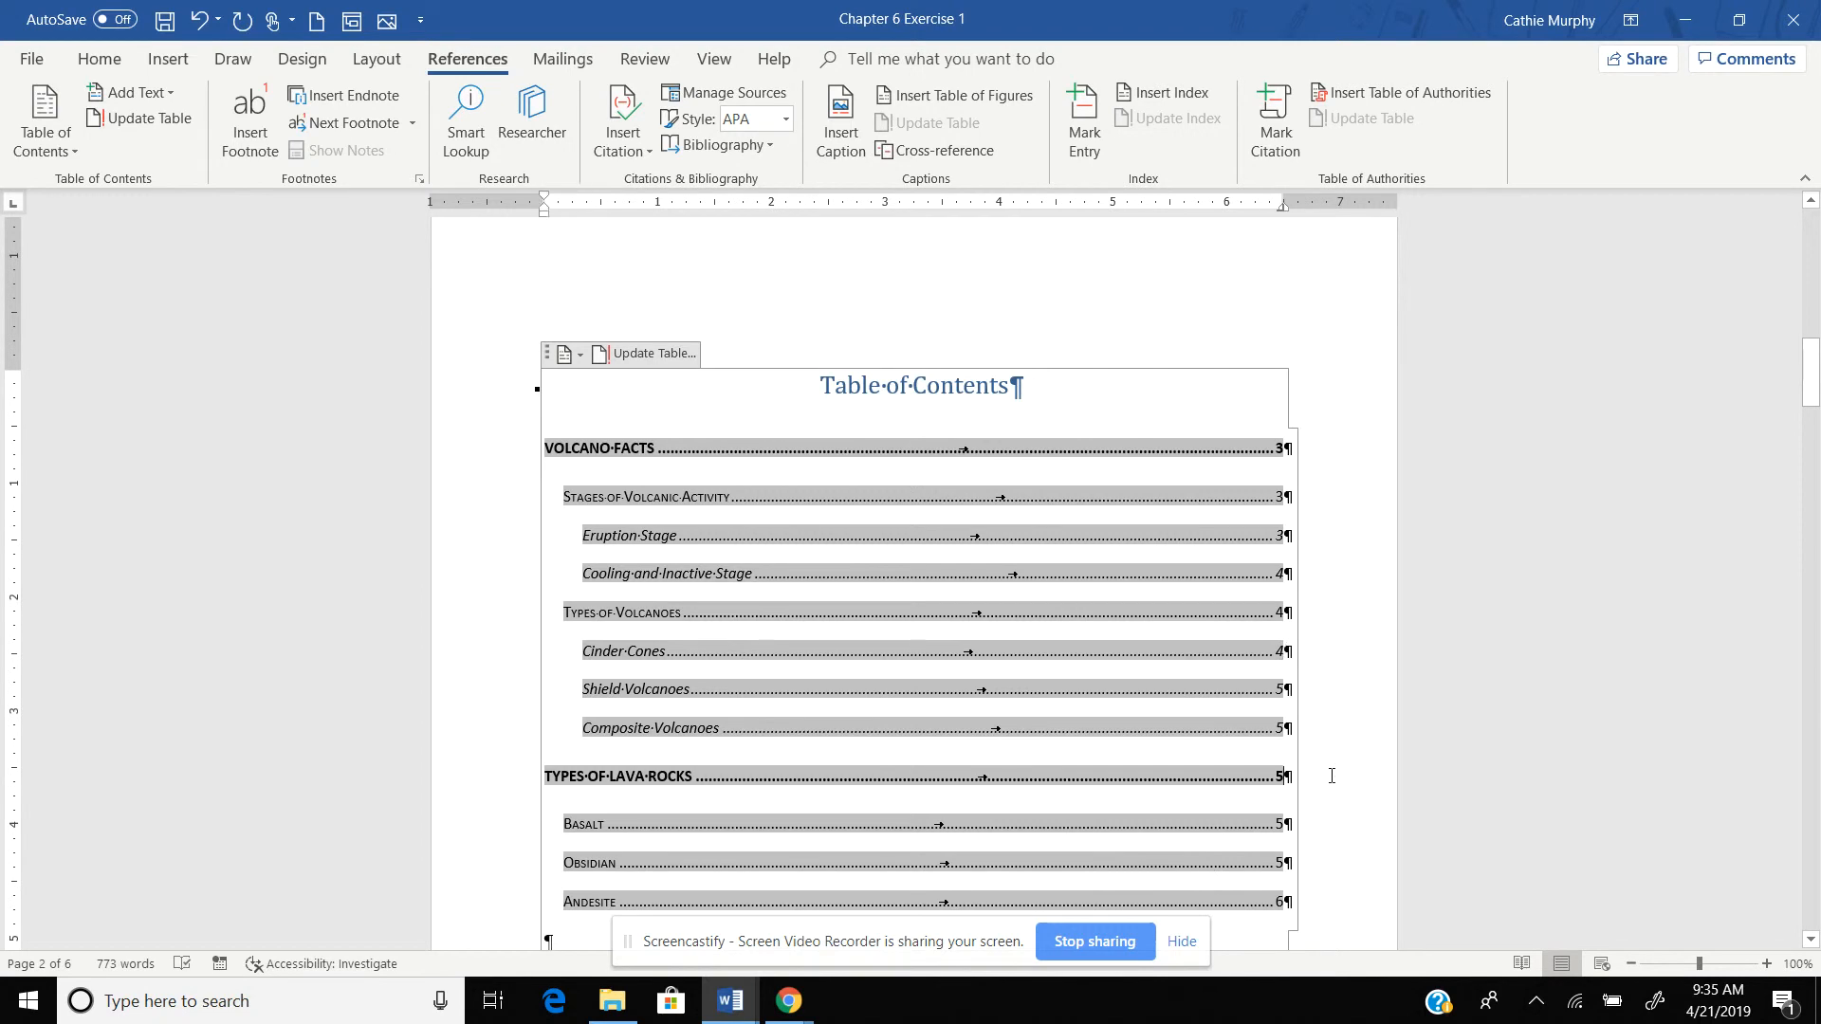
pyautogui.click(1309, 523)
pyautogui.click(1028, 399)
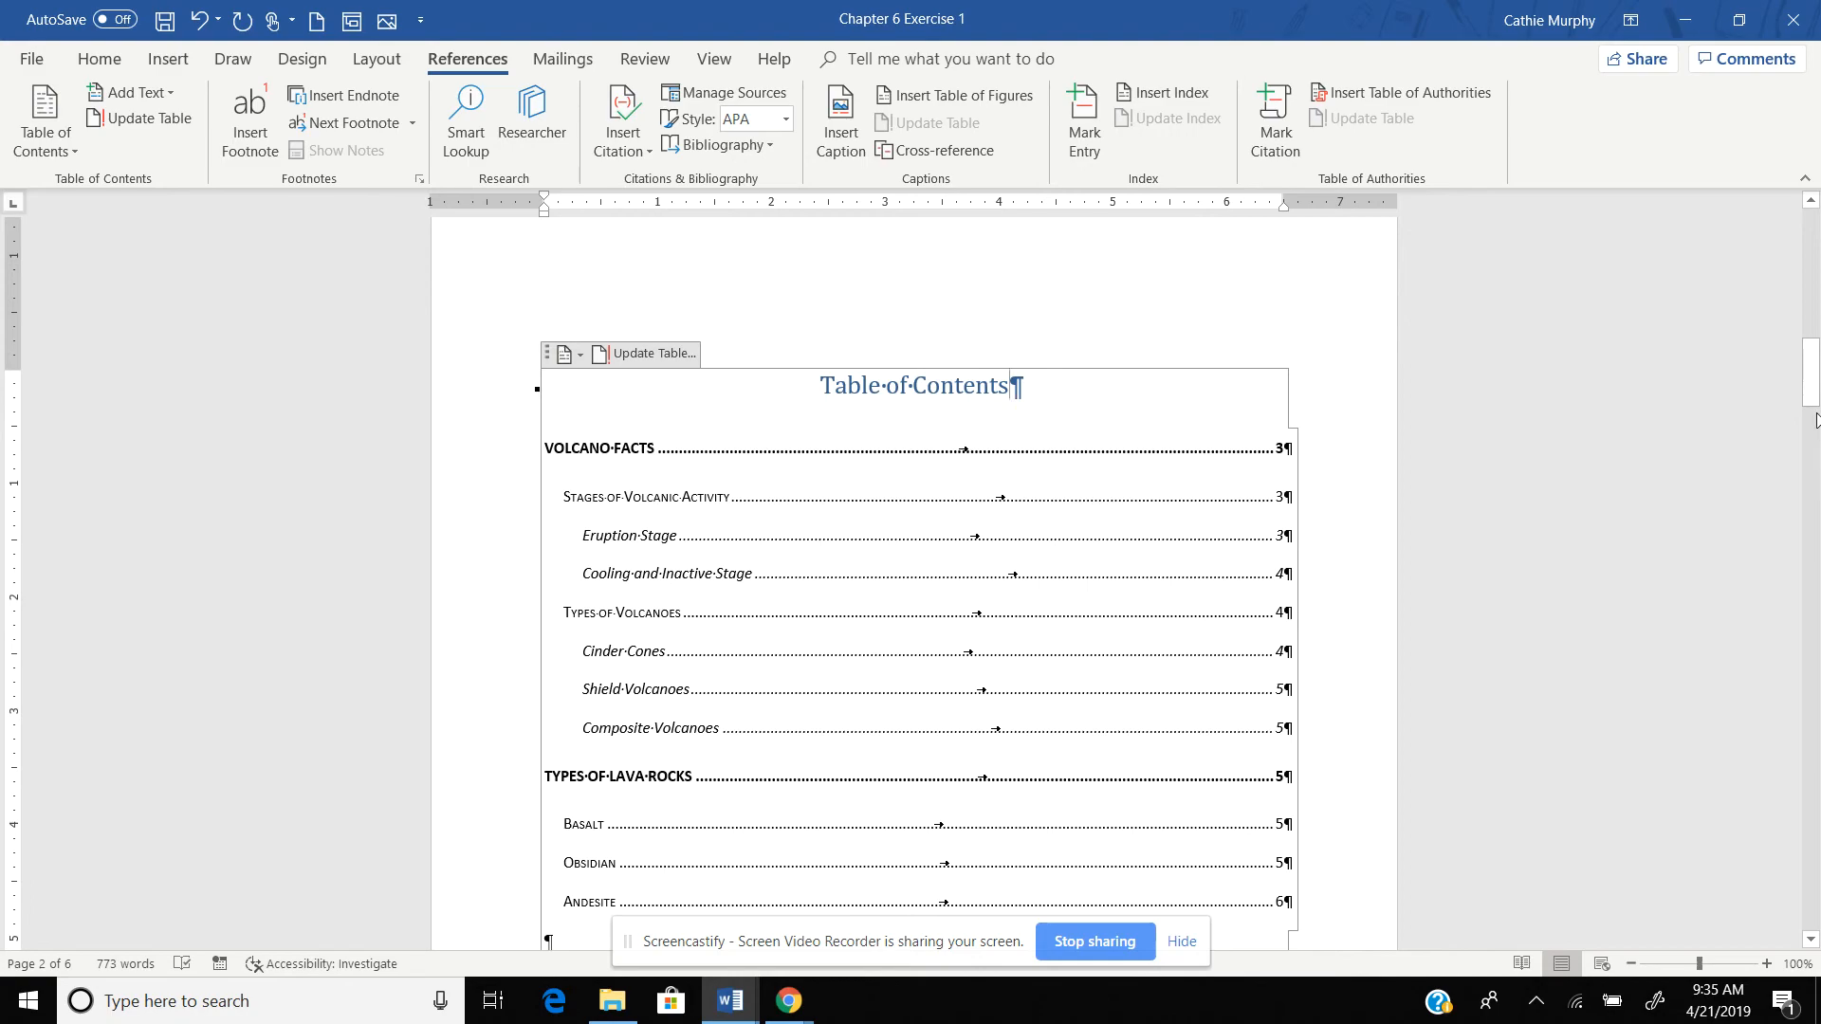
# Return to the title page and save the document.
pyautogui.moveTo(1816, 420); pyautogui.dragTo(1819, 212)
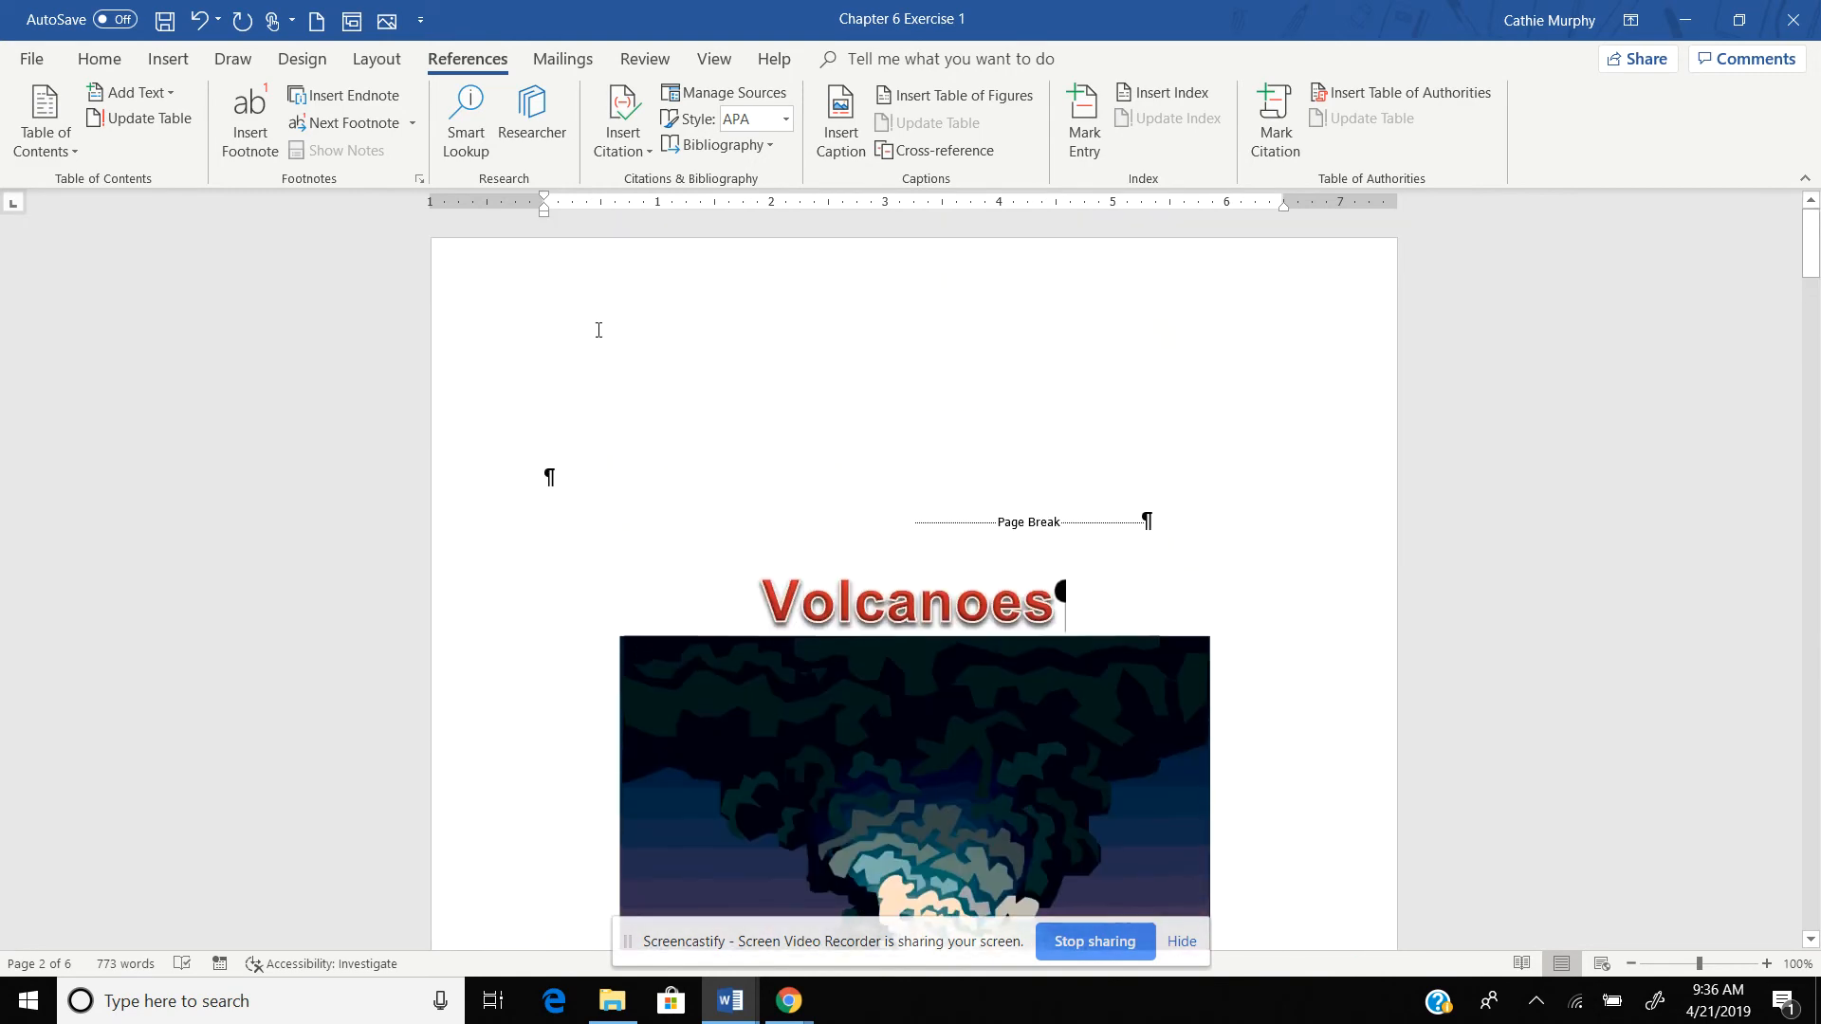
pyautogui.click(171, 25)
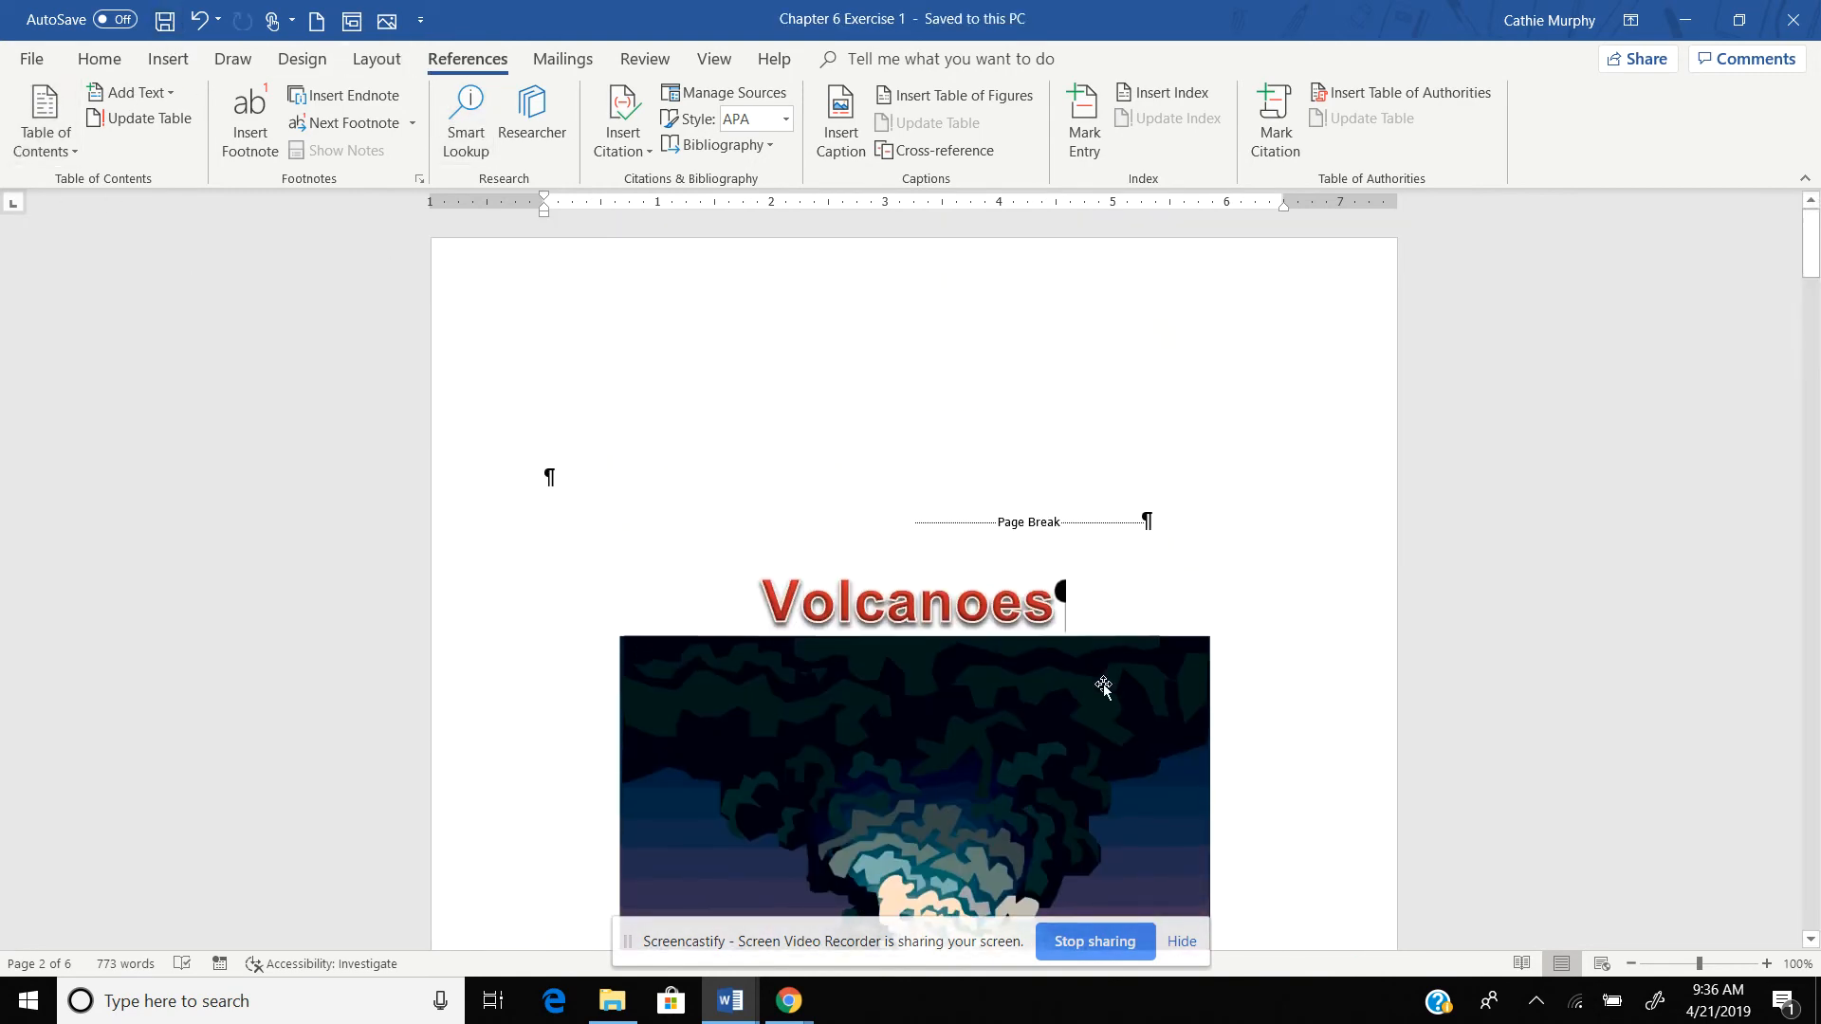